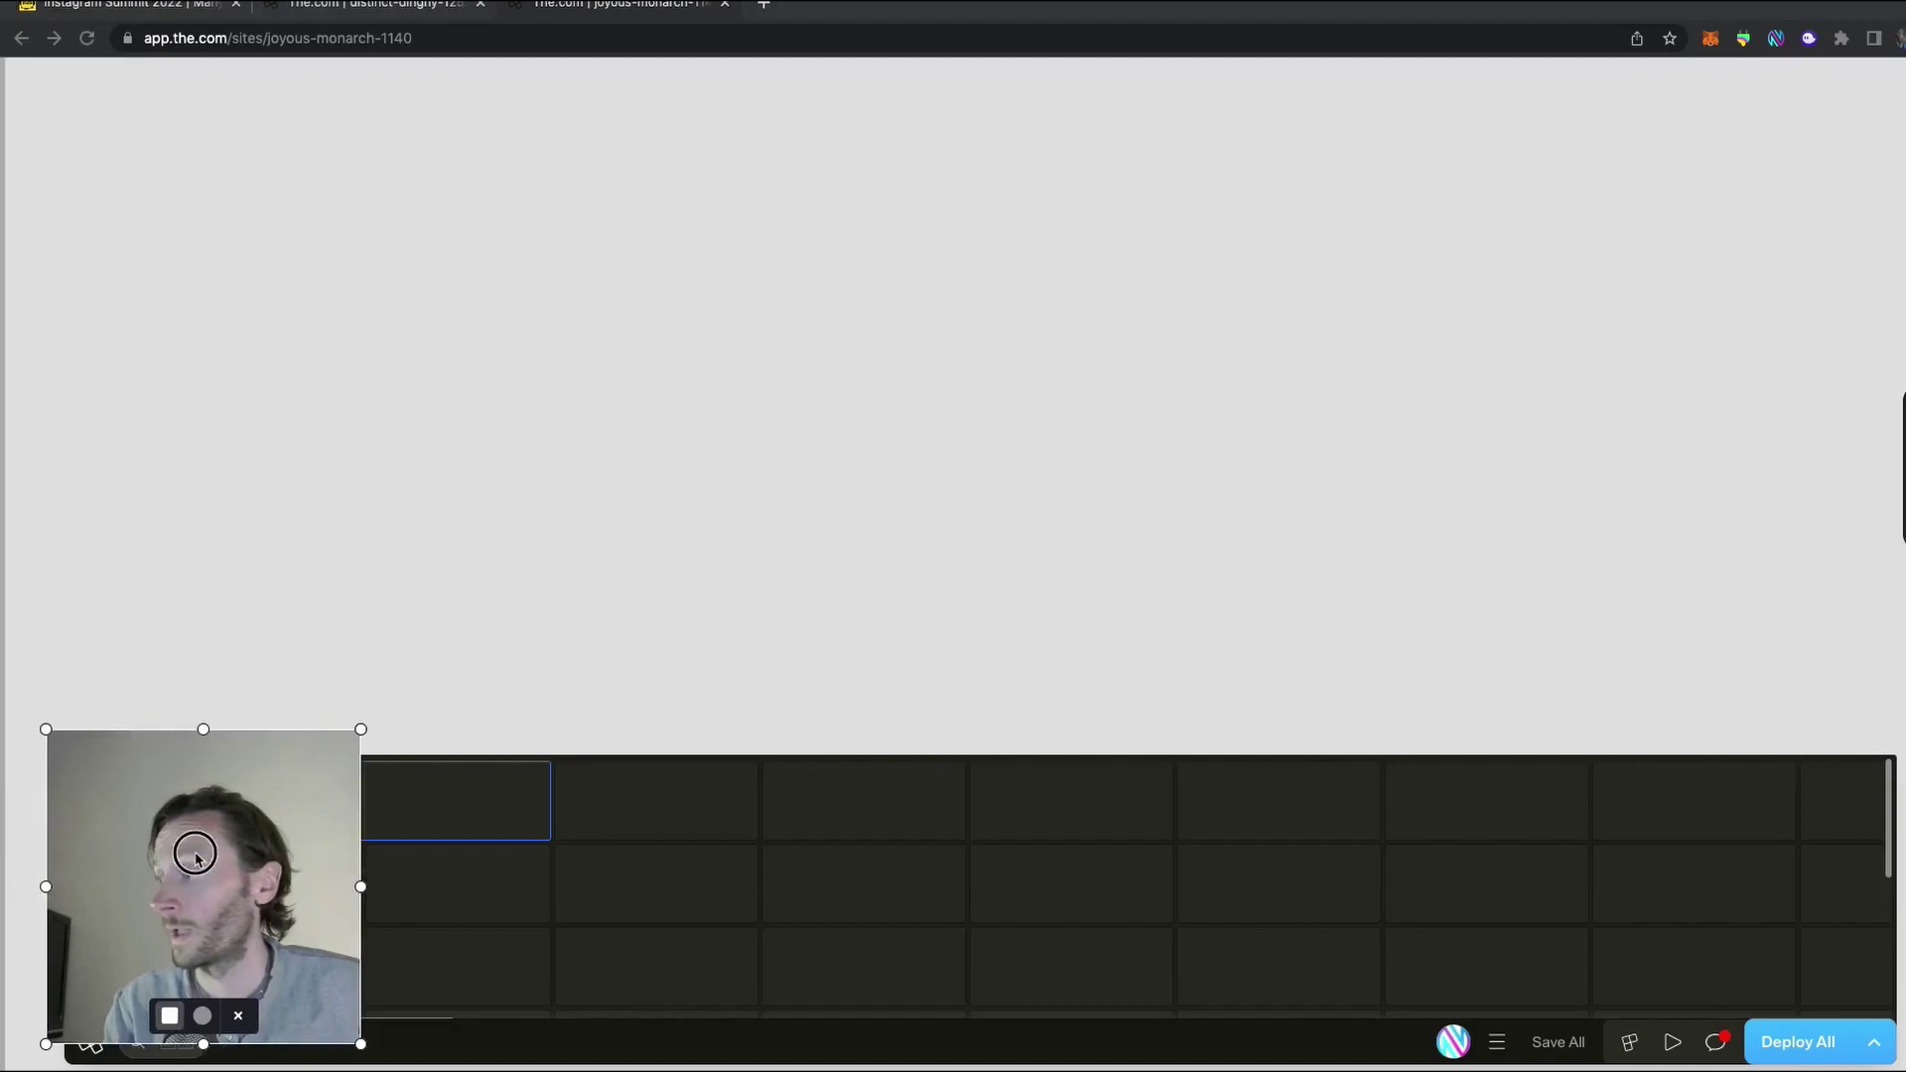
# Create a new block named Hero and open it for editing
pyautogui.moveTo(191, 851); pyautogui.dragTo(1753, 107)
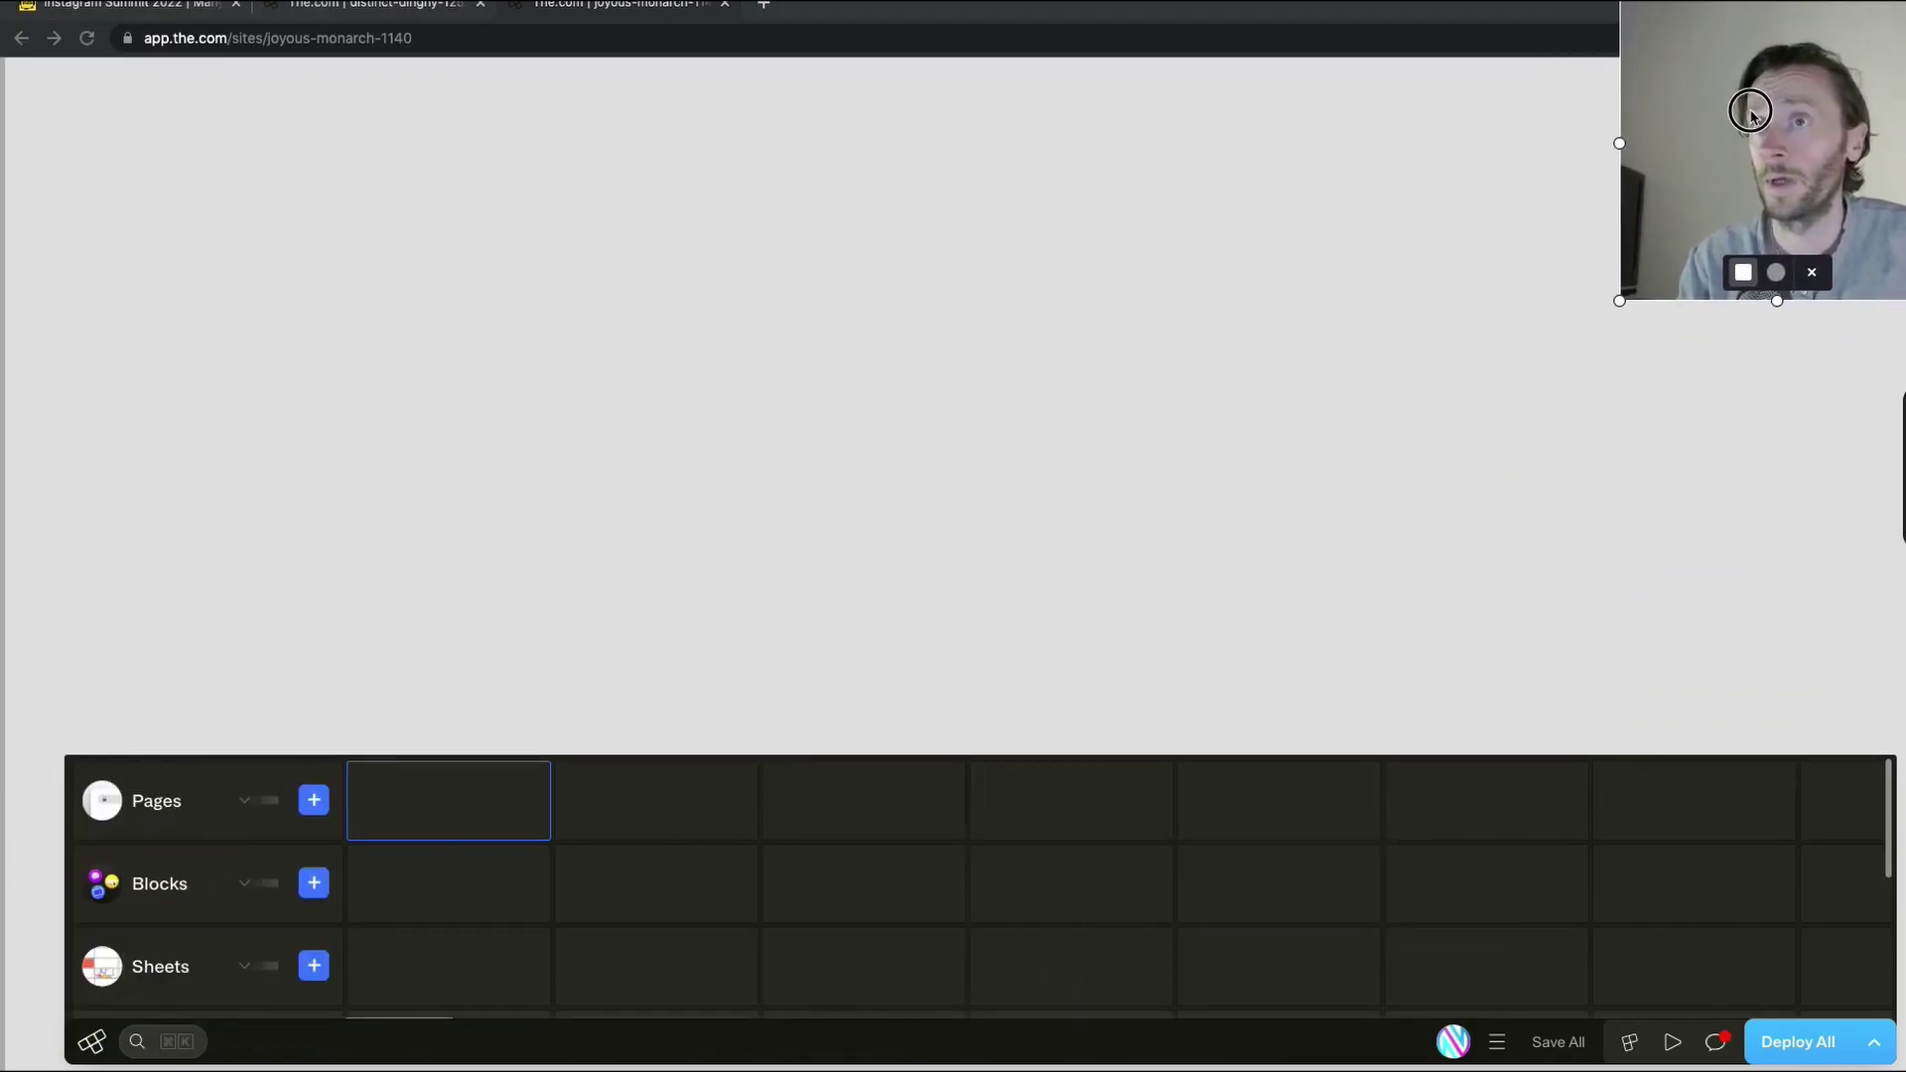
pyautogui.click(314, 885)
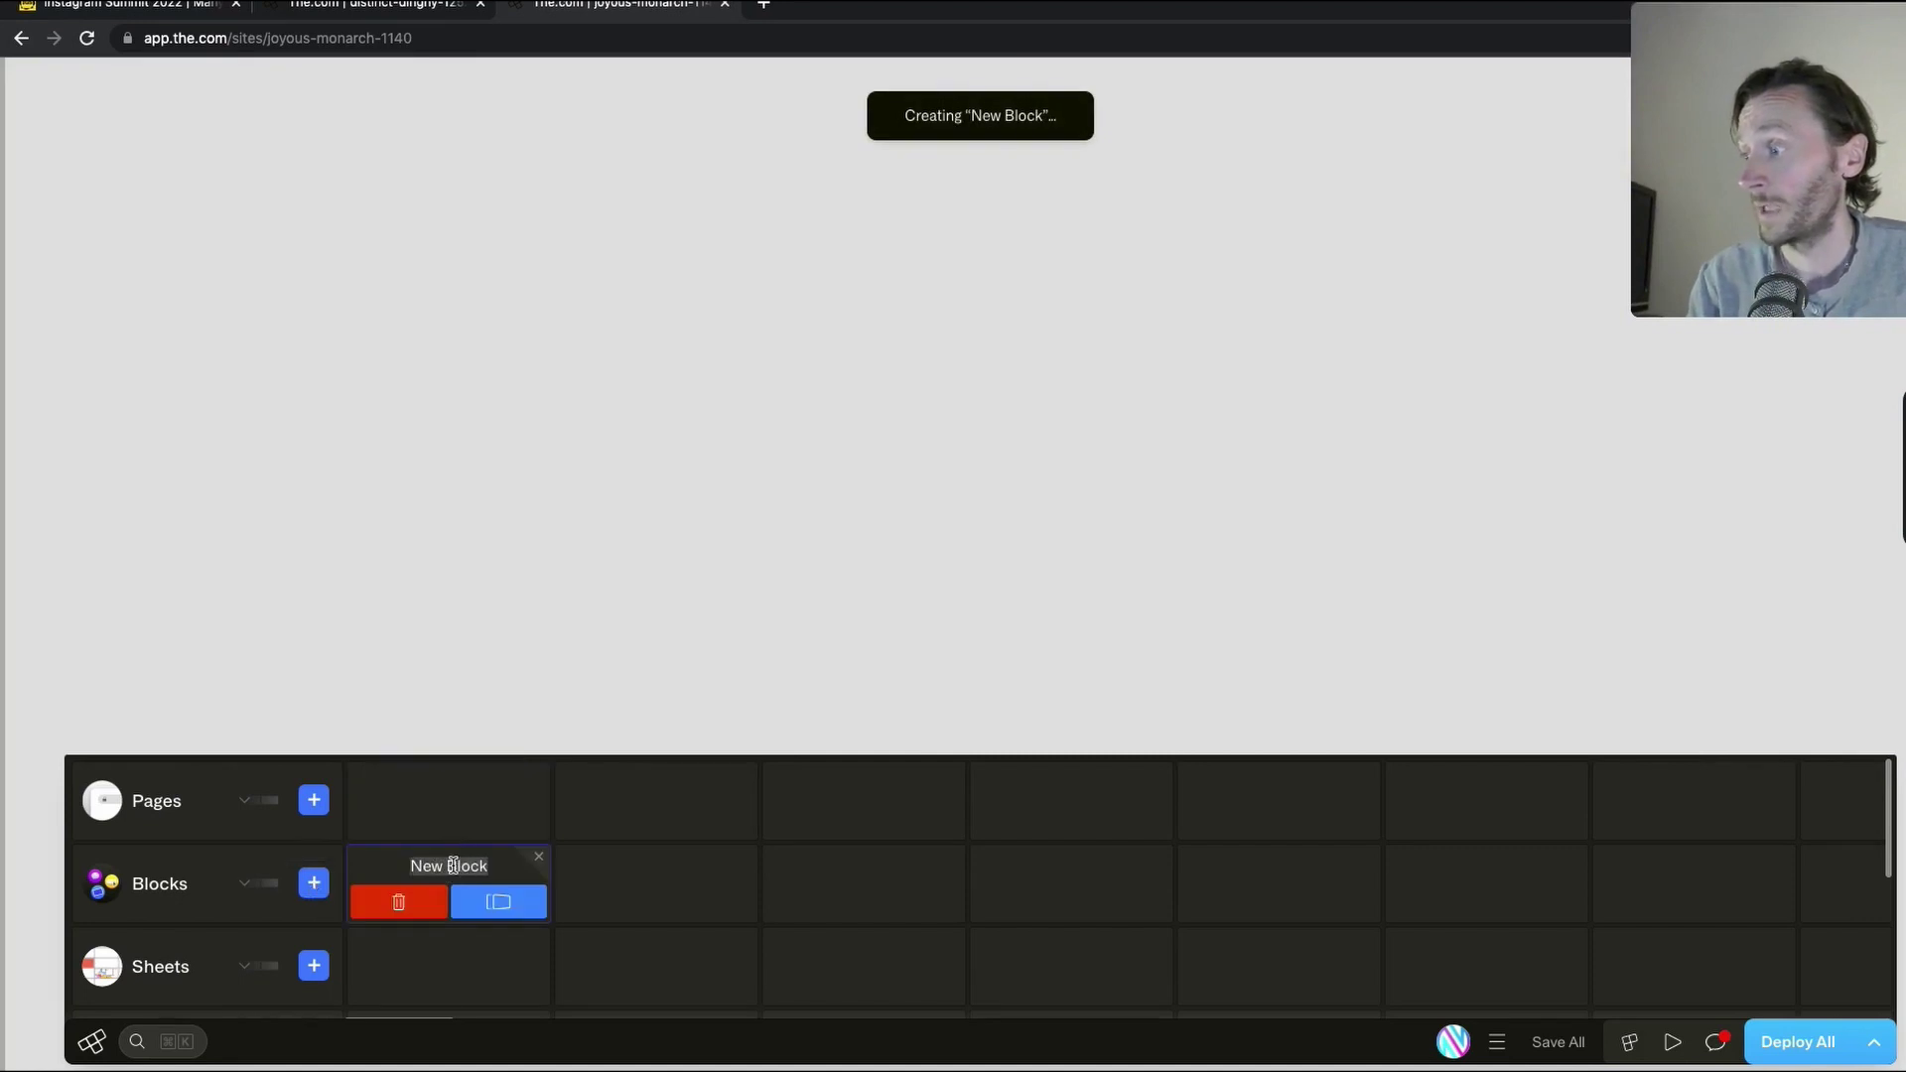
pyautogui.write('Hero')
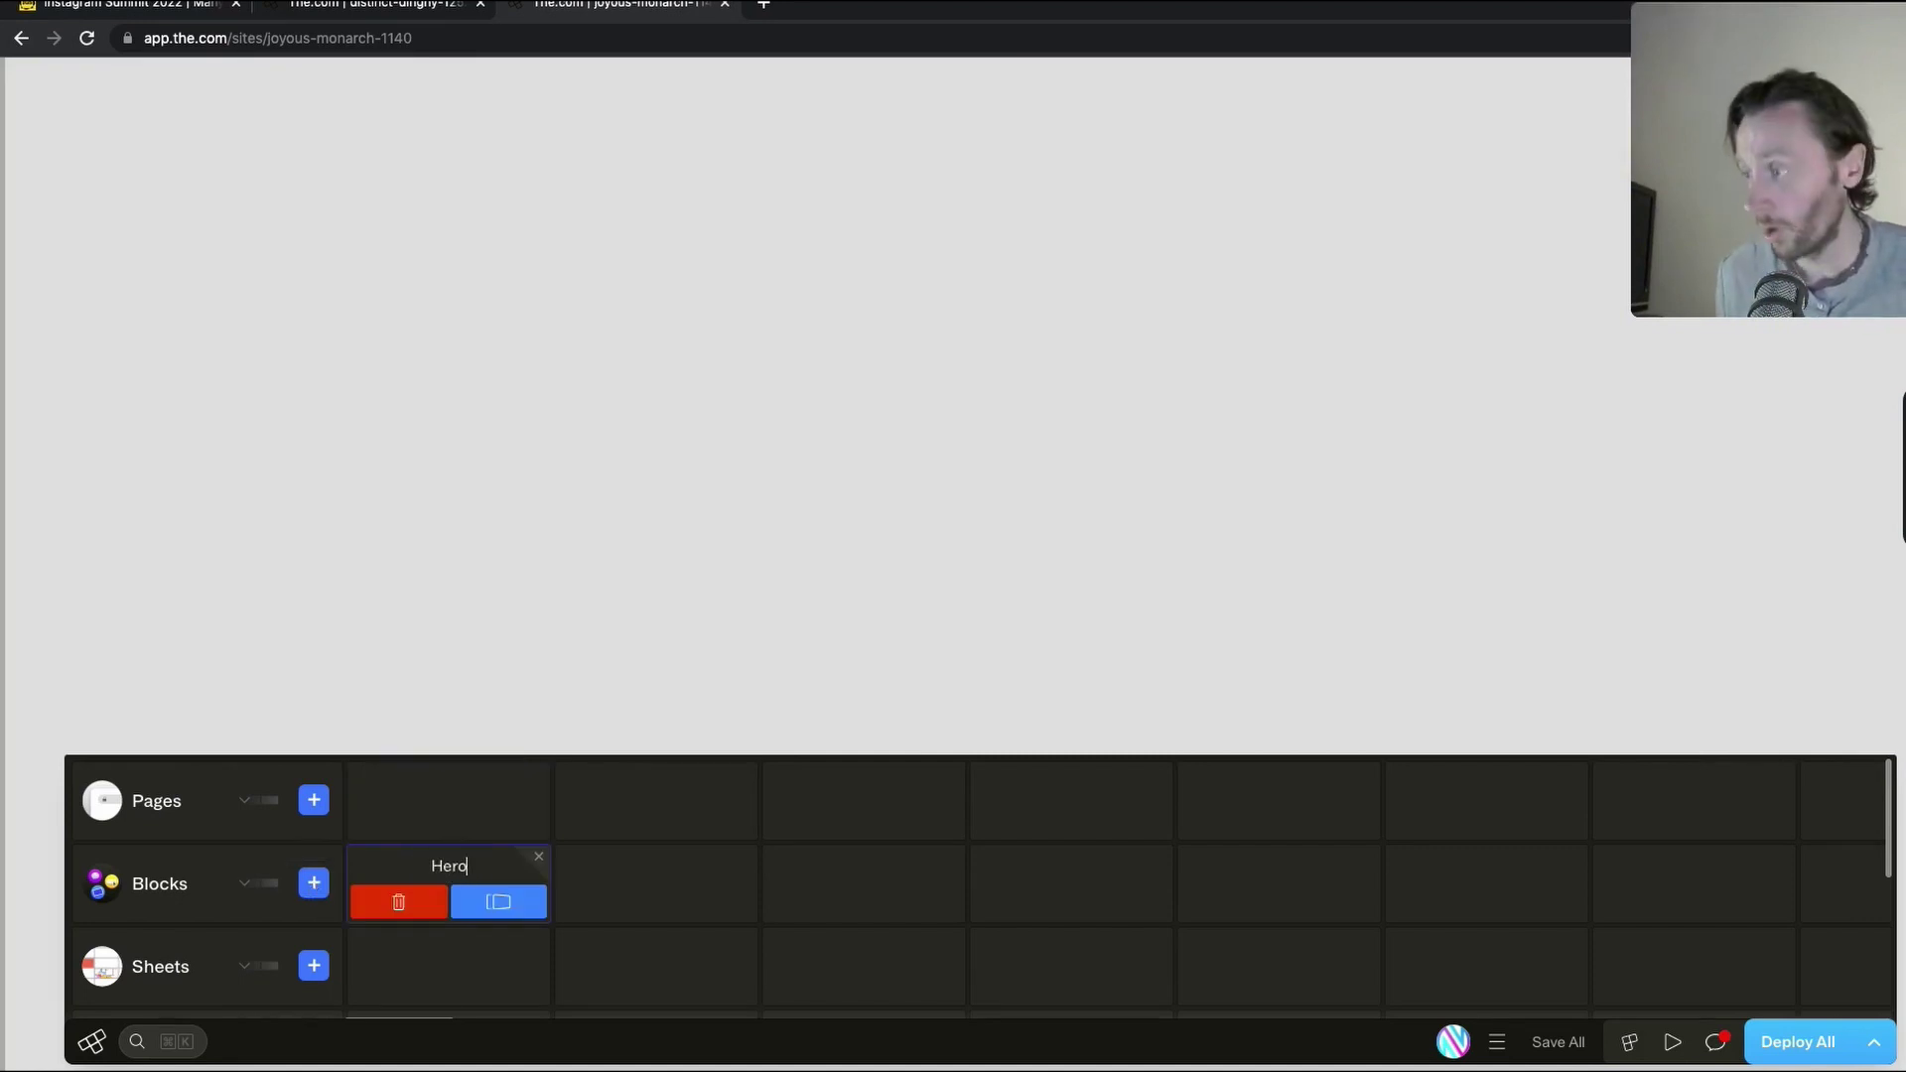
pyautogui.press('Return')
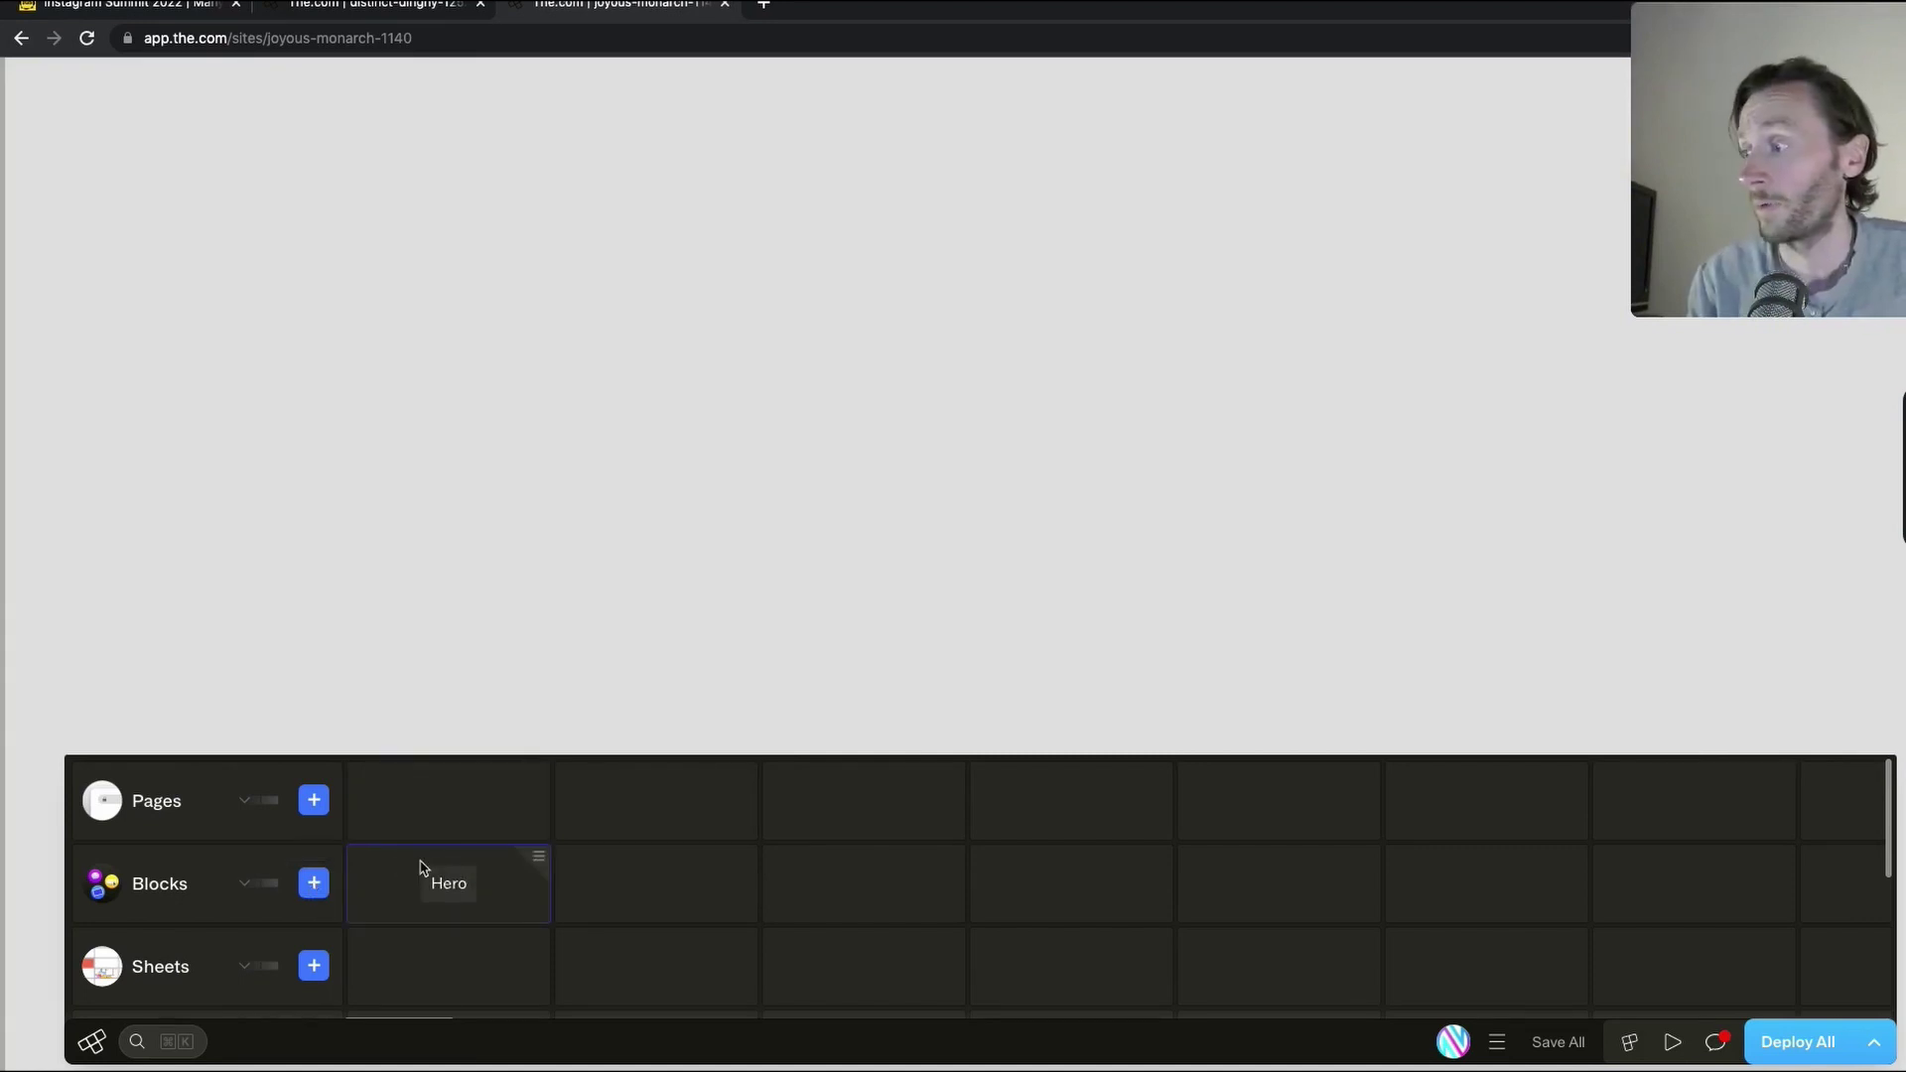
pyautogui.doubleClick(480, 868)
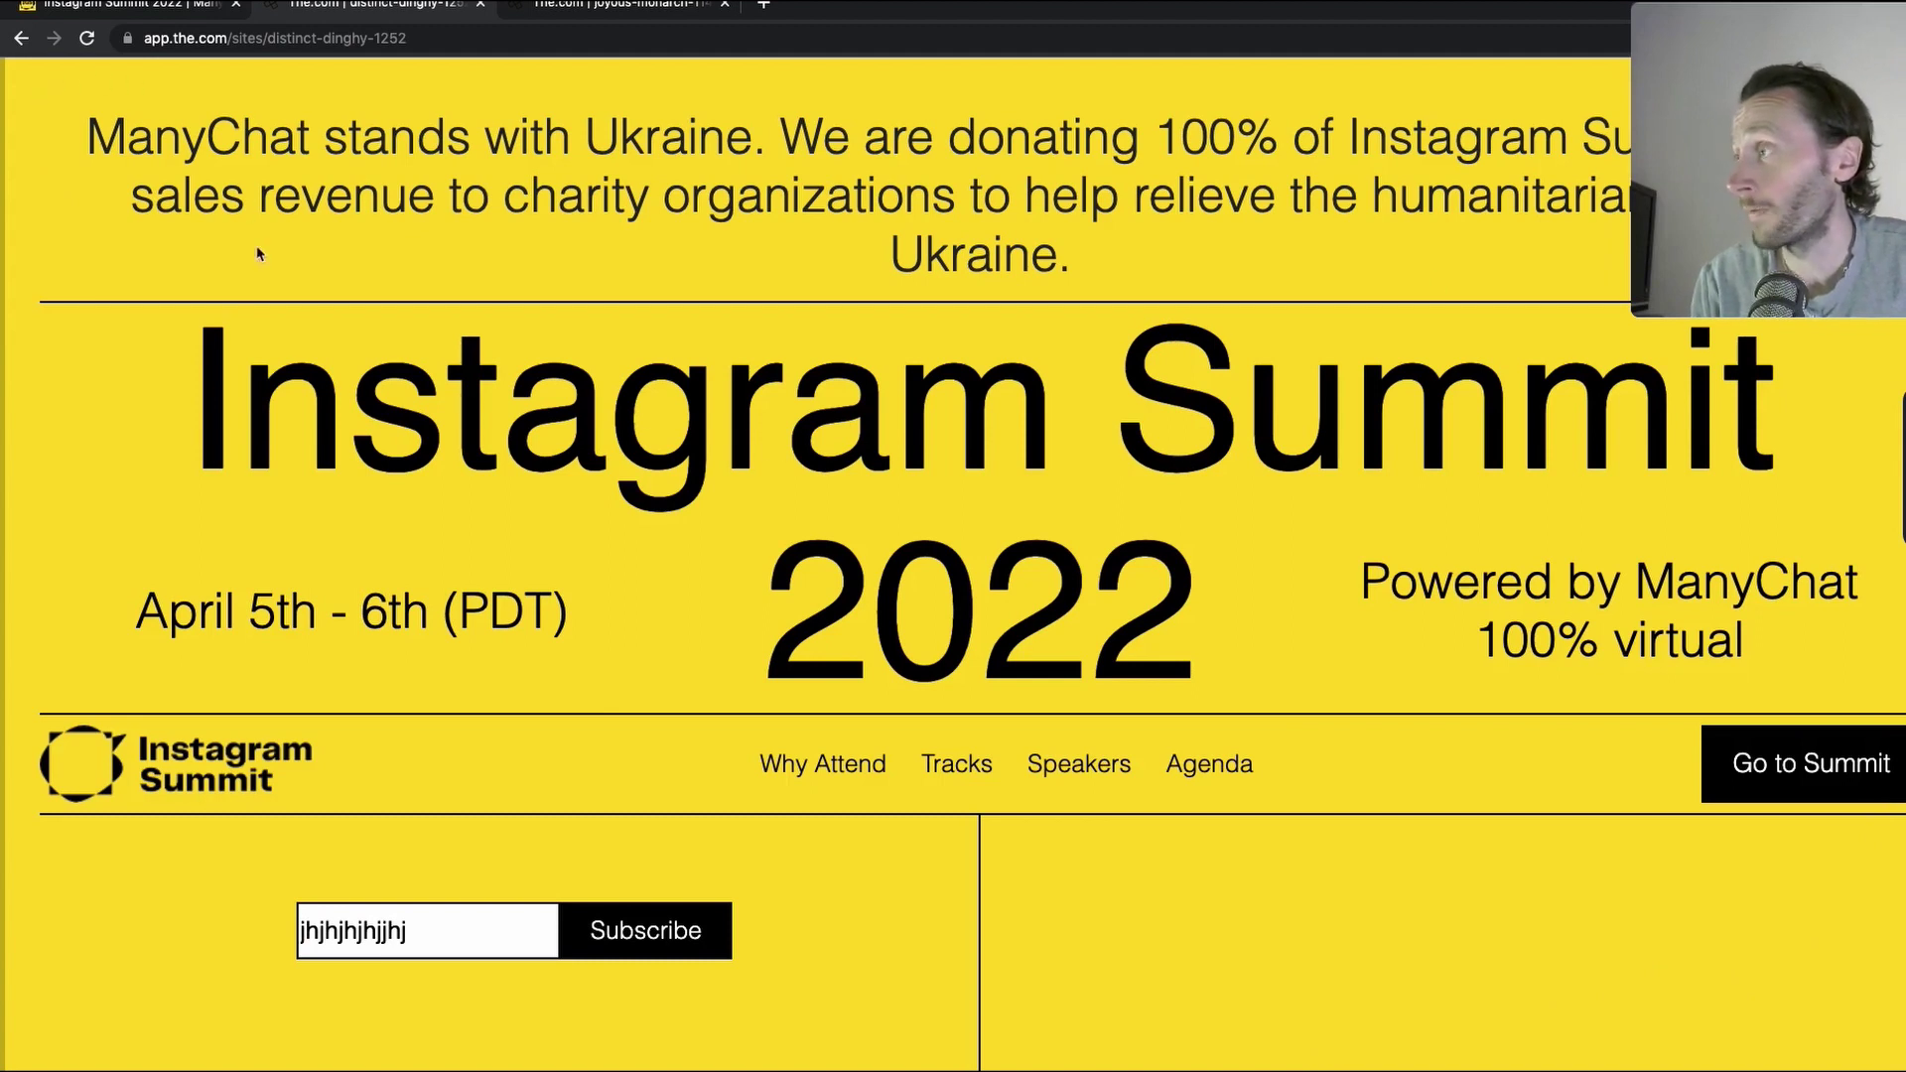
pyautogui.click(629, 8)
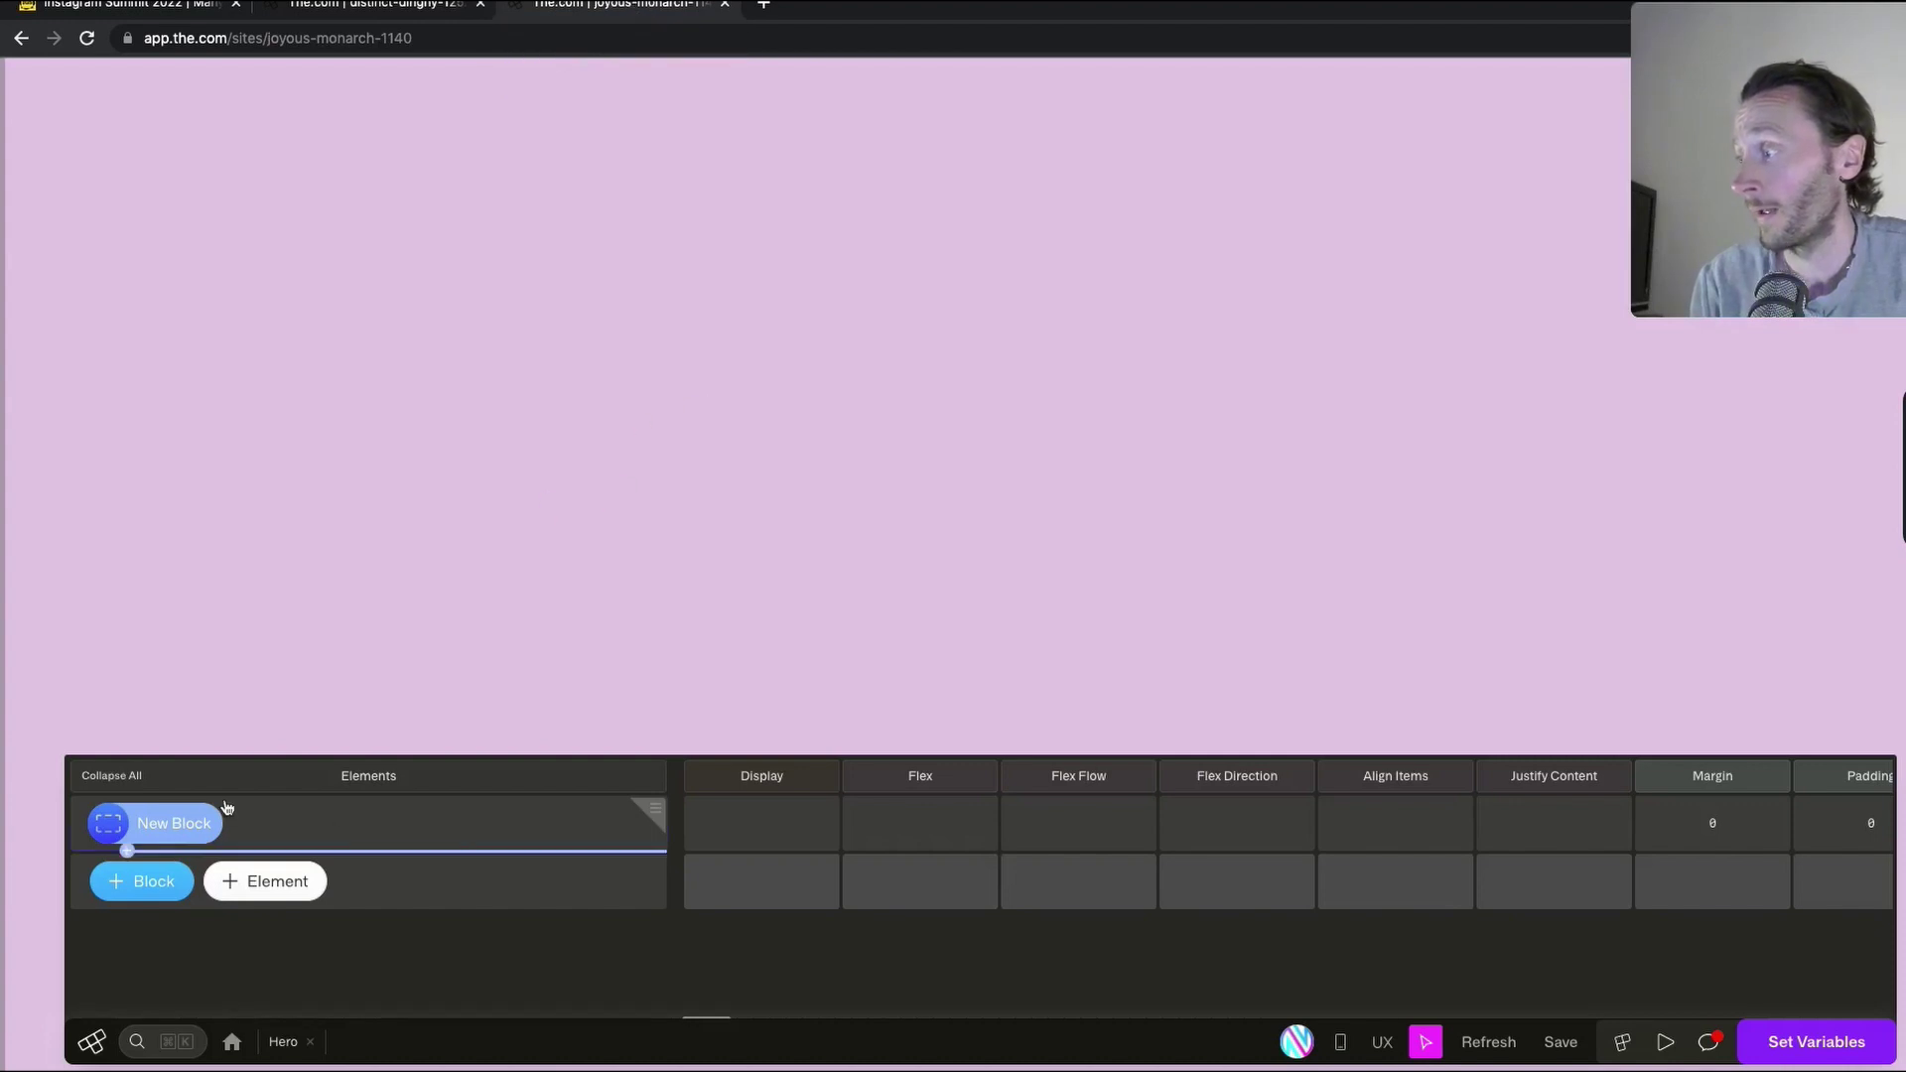
# Rename the Hero block's root element as Hero Container
pyautogui.click(776, 822)
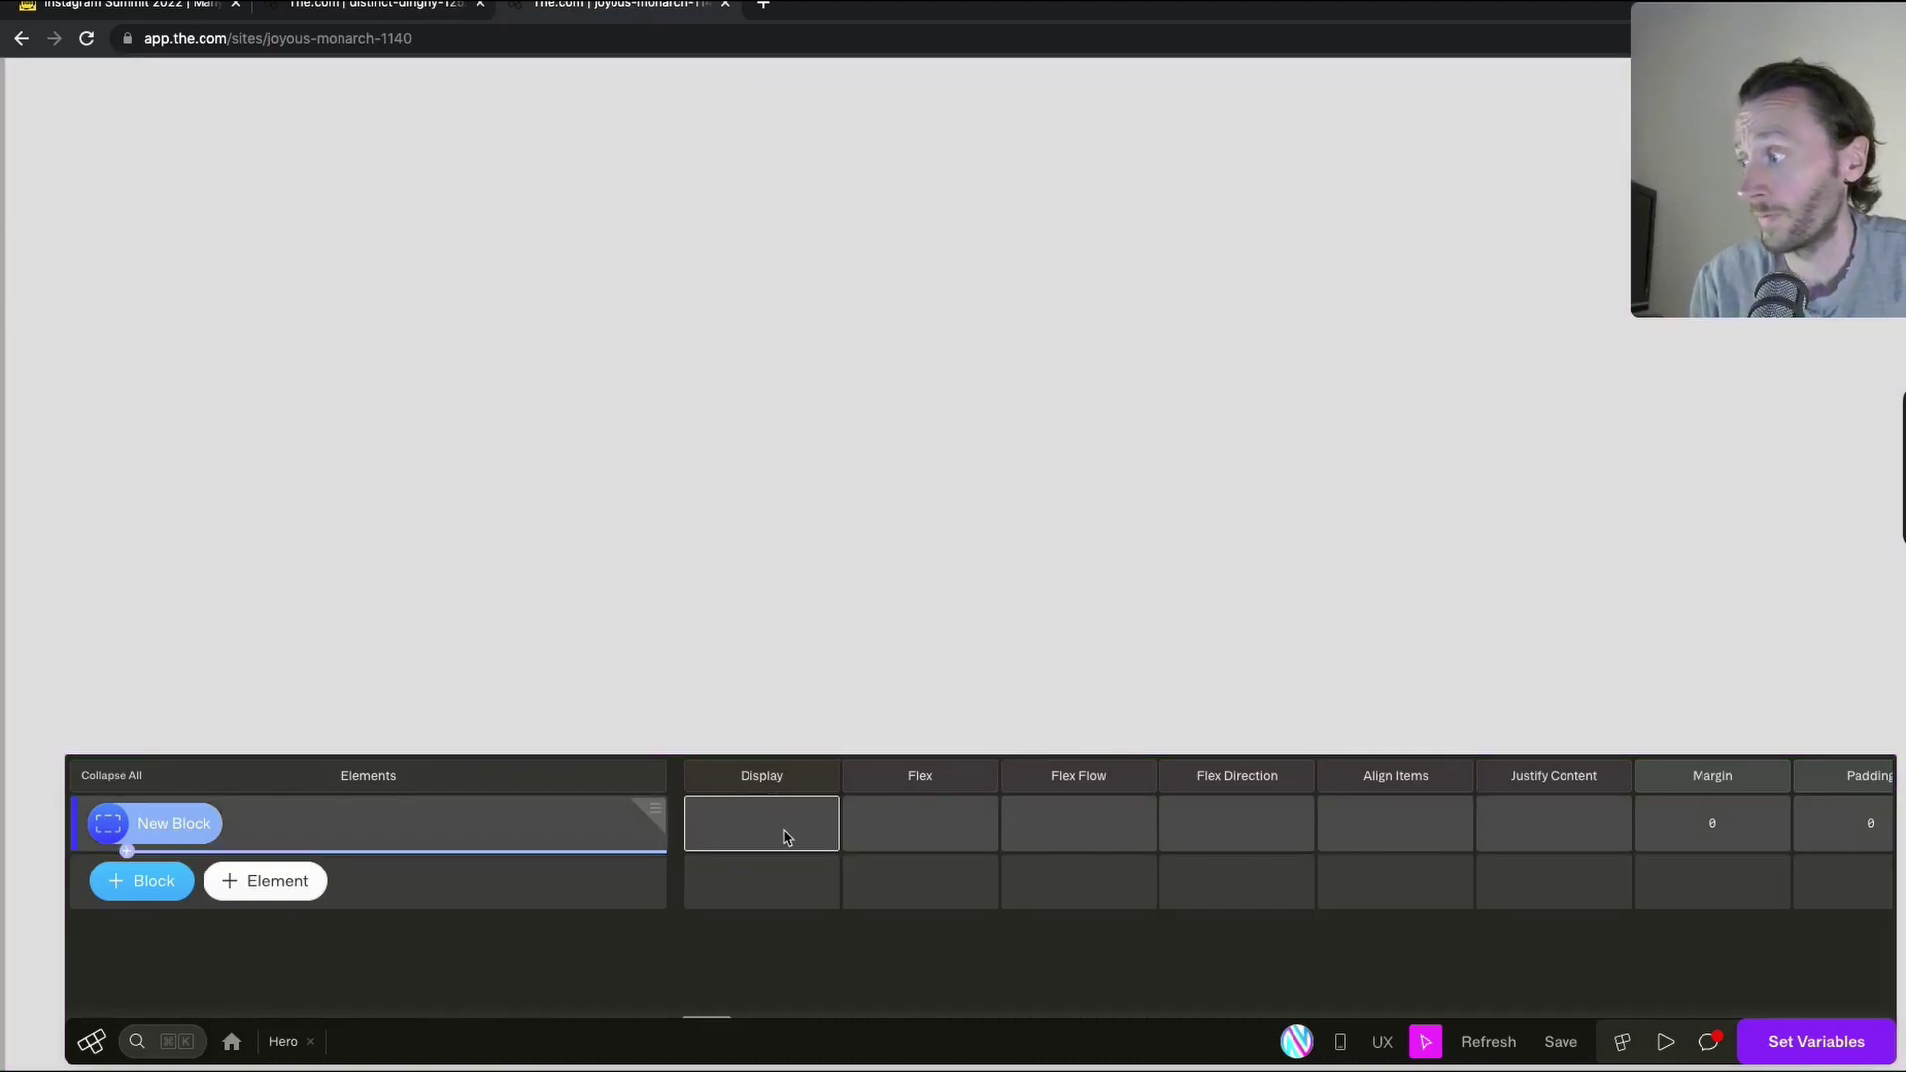
pyautogui.doubleClick(154, 825)
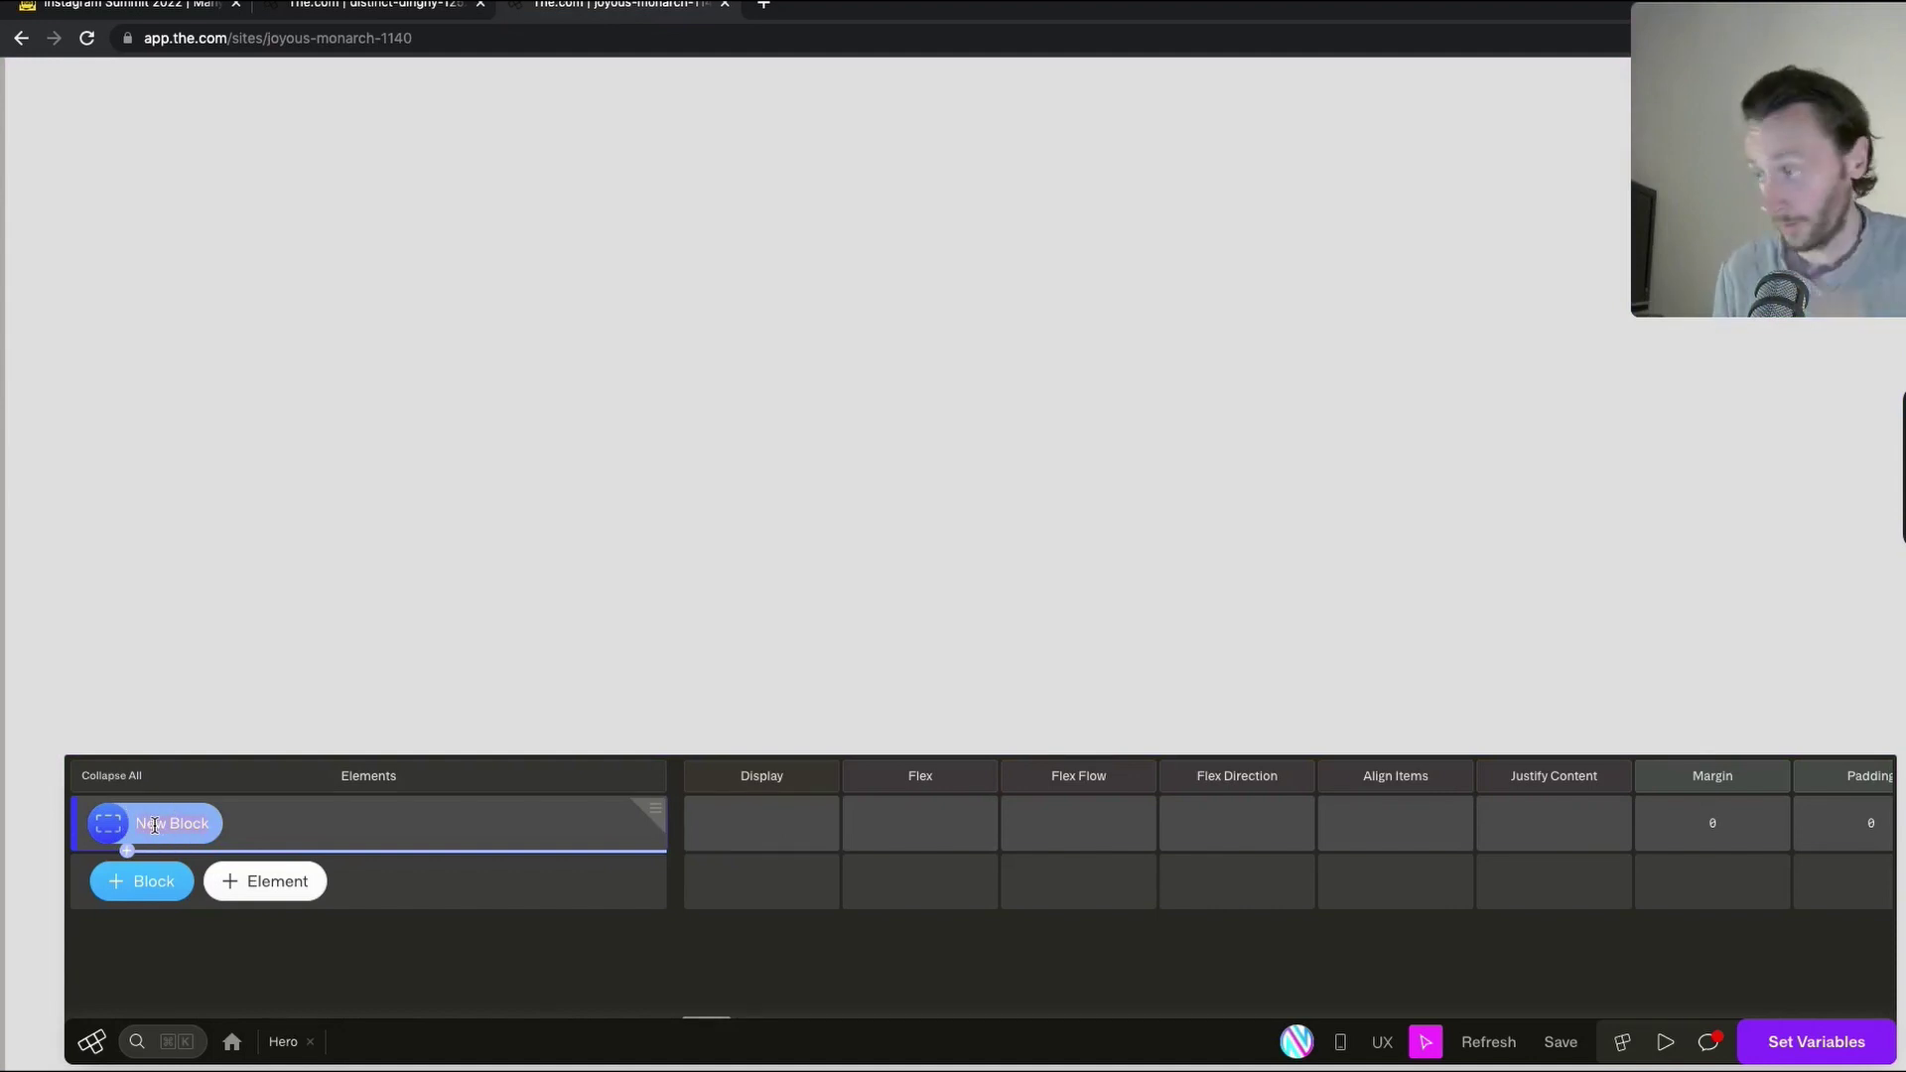
pyautogui.write('Hero ')
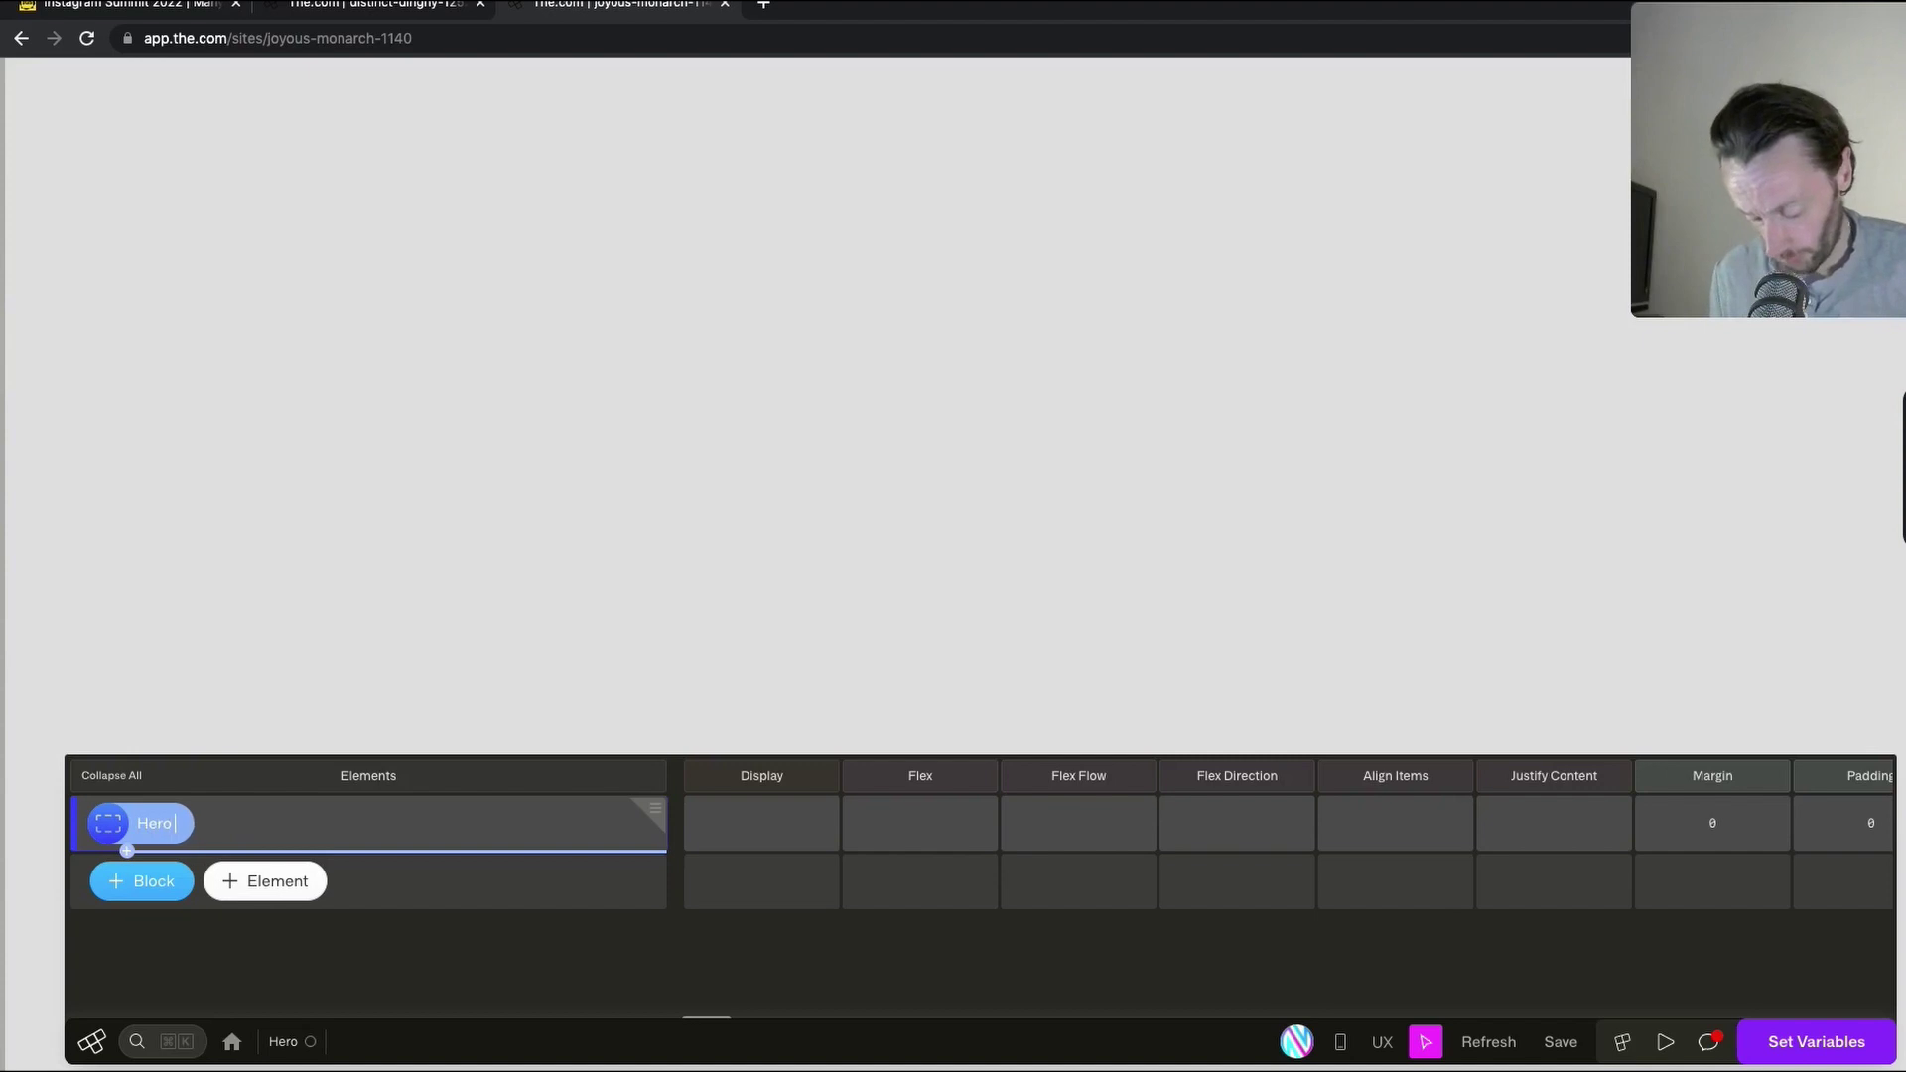
pyautogui.write('Container')
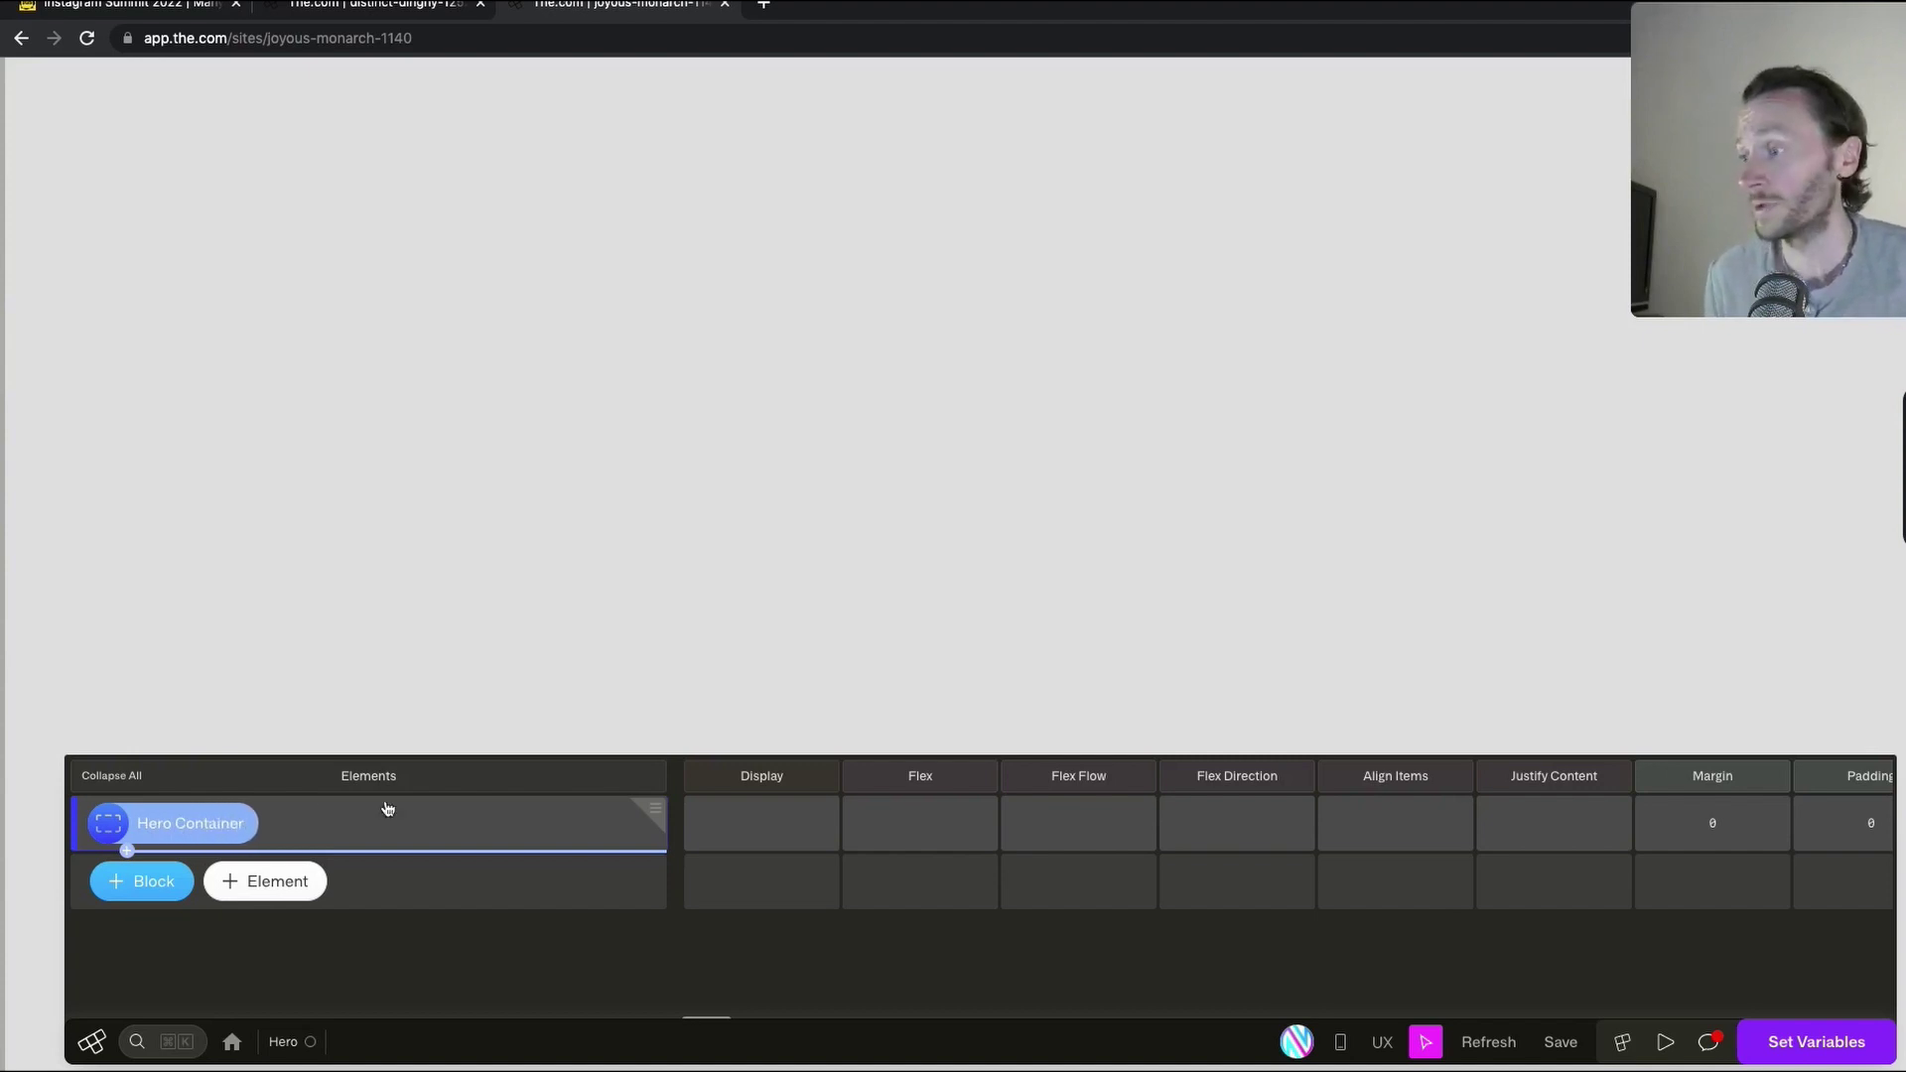
# Set the Hero Container's padding to 40px and consult the W3Schools CSS Box Model page
pyautogui.click(766, 822)
pyautogui.click(1693, 835)
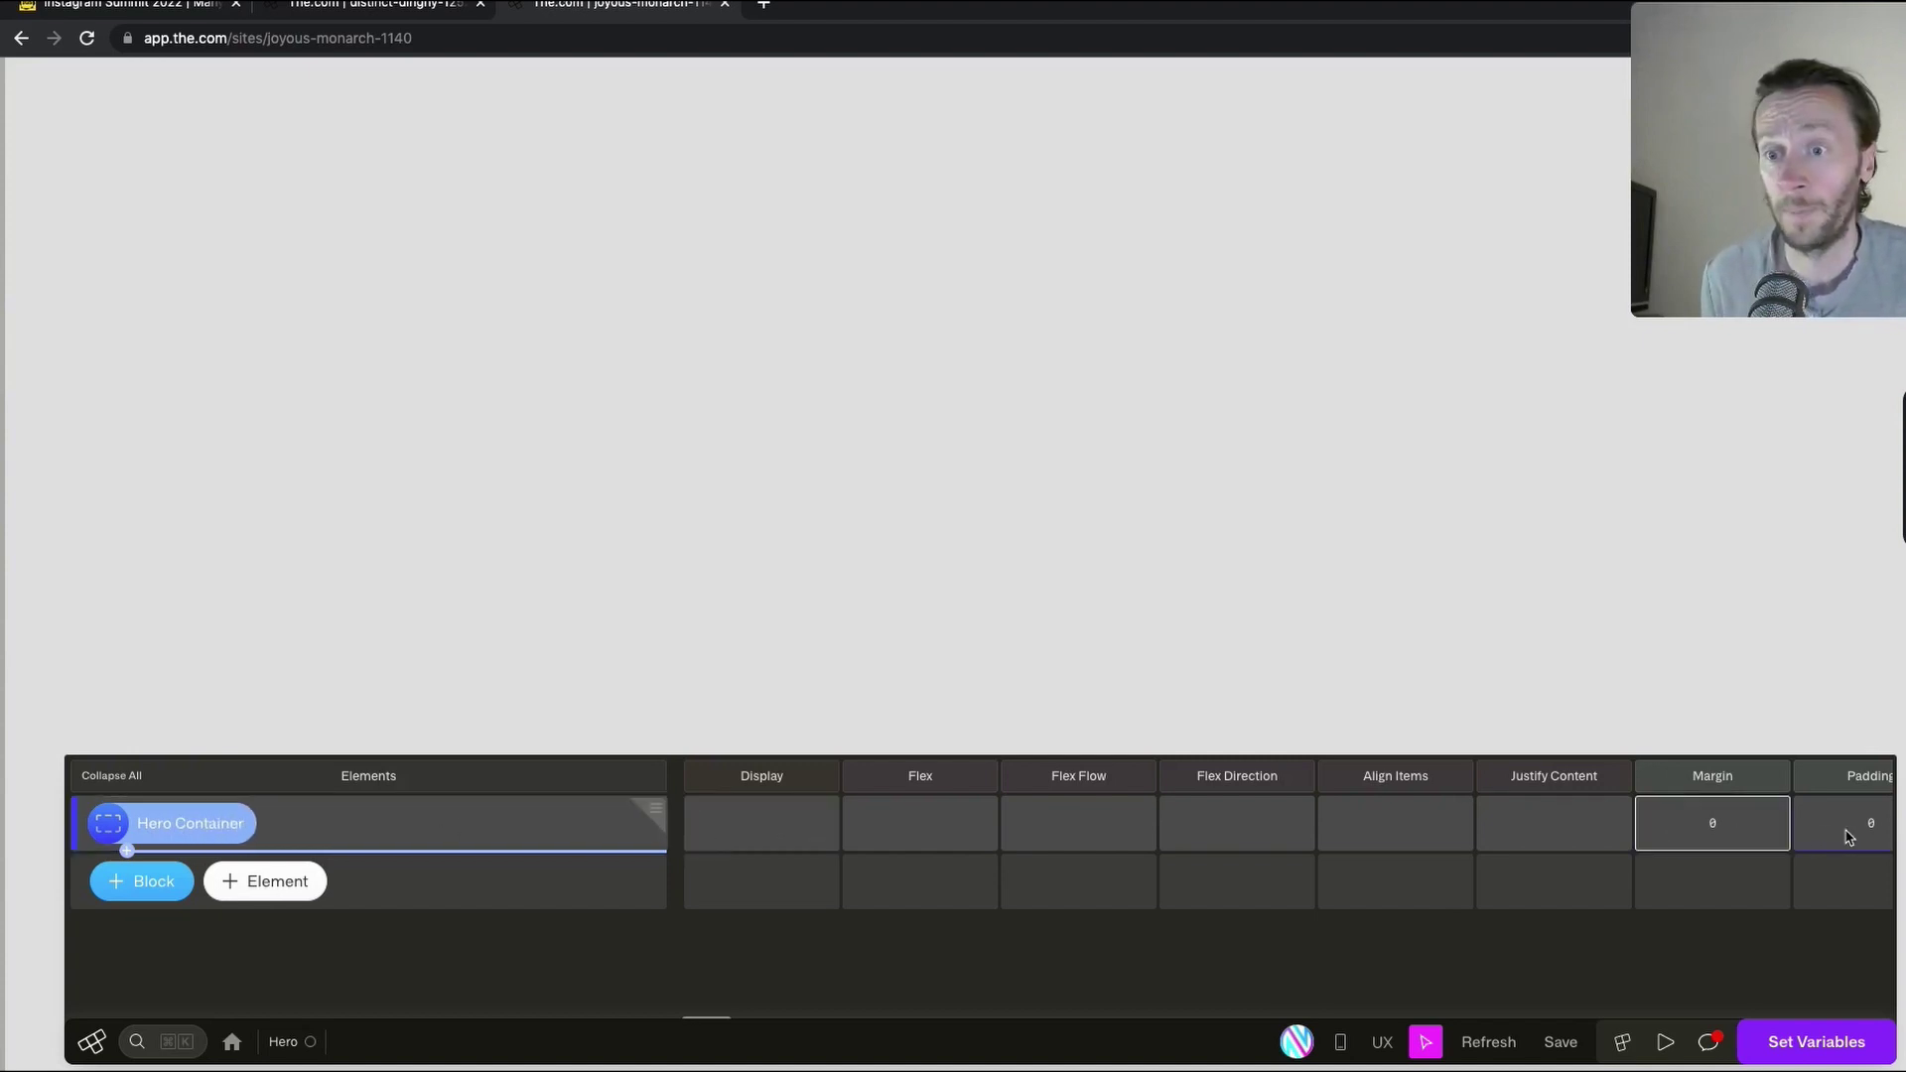
pyautogui.click(1849, 837)
pyautogui.write('40')
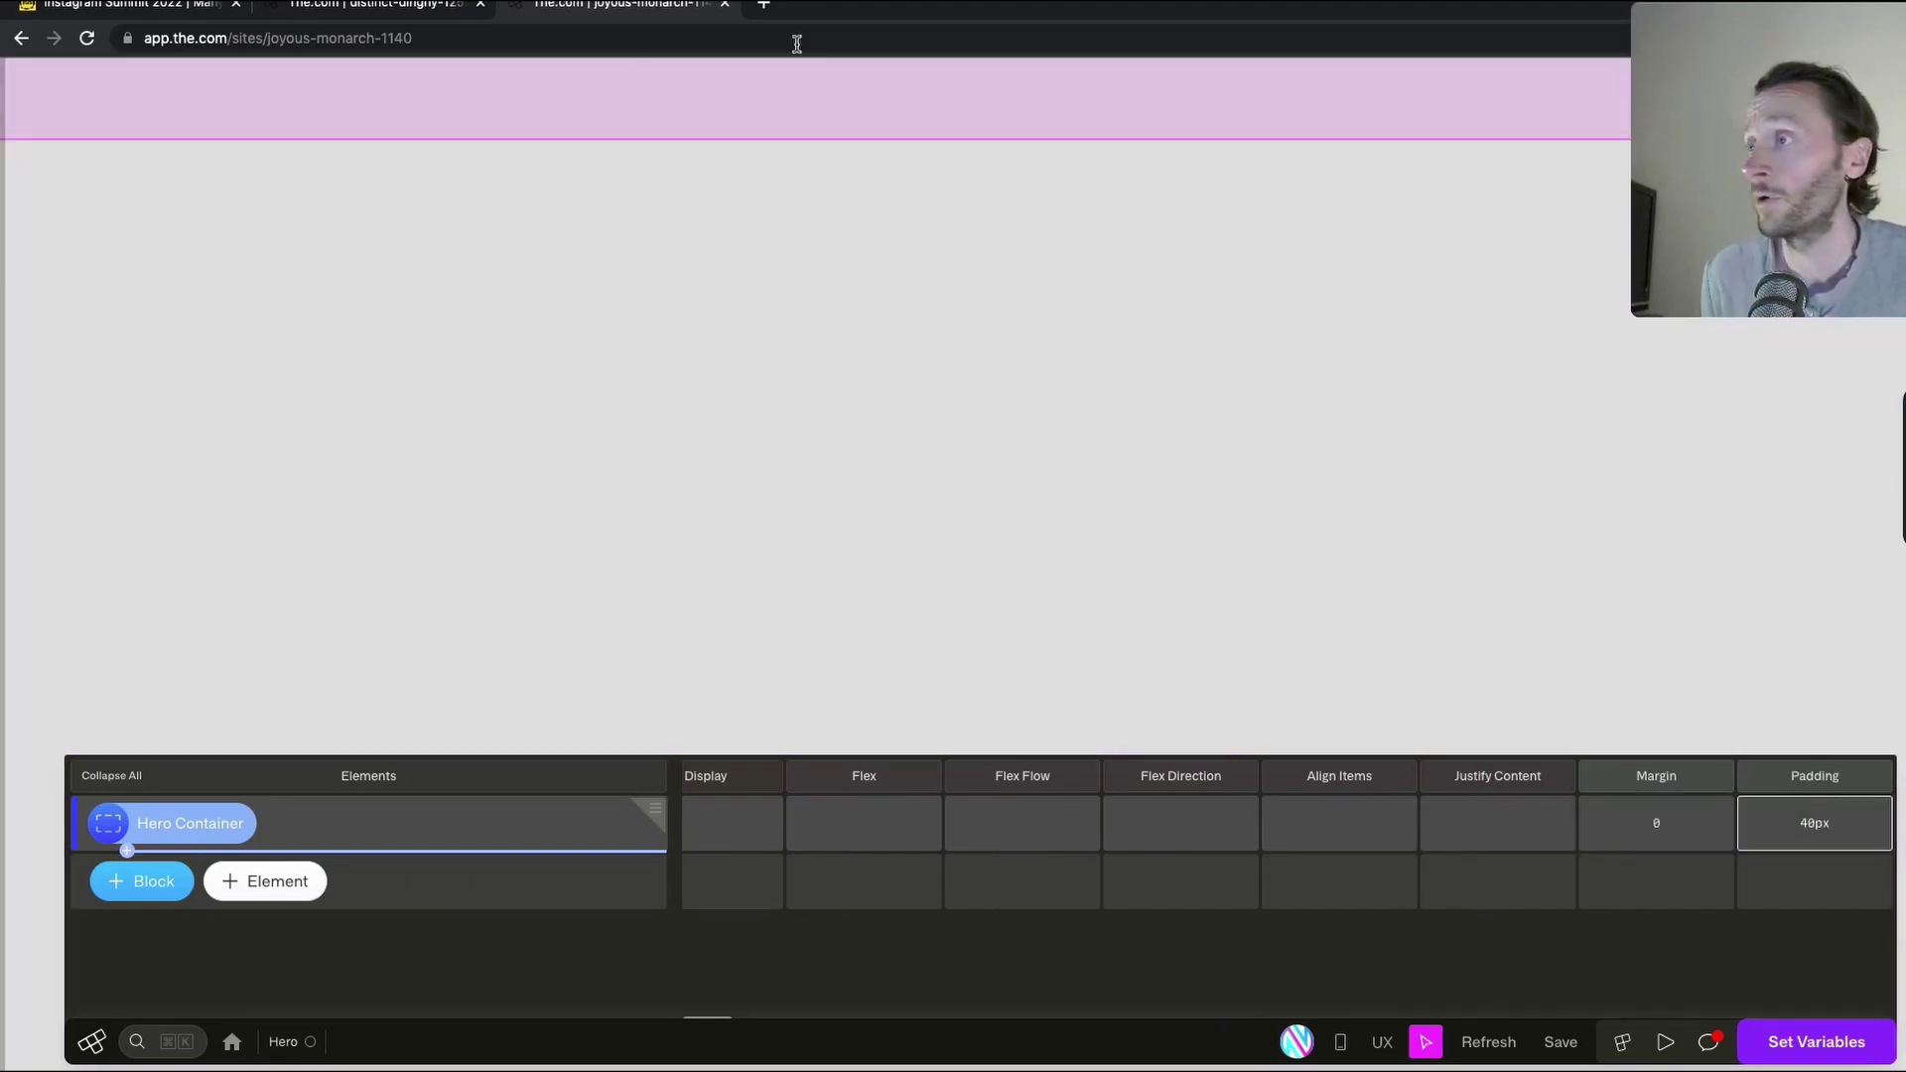
pyautogui.click(763, 4)
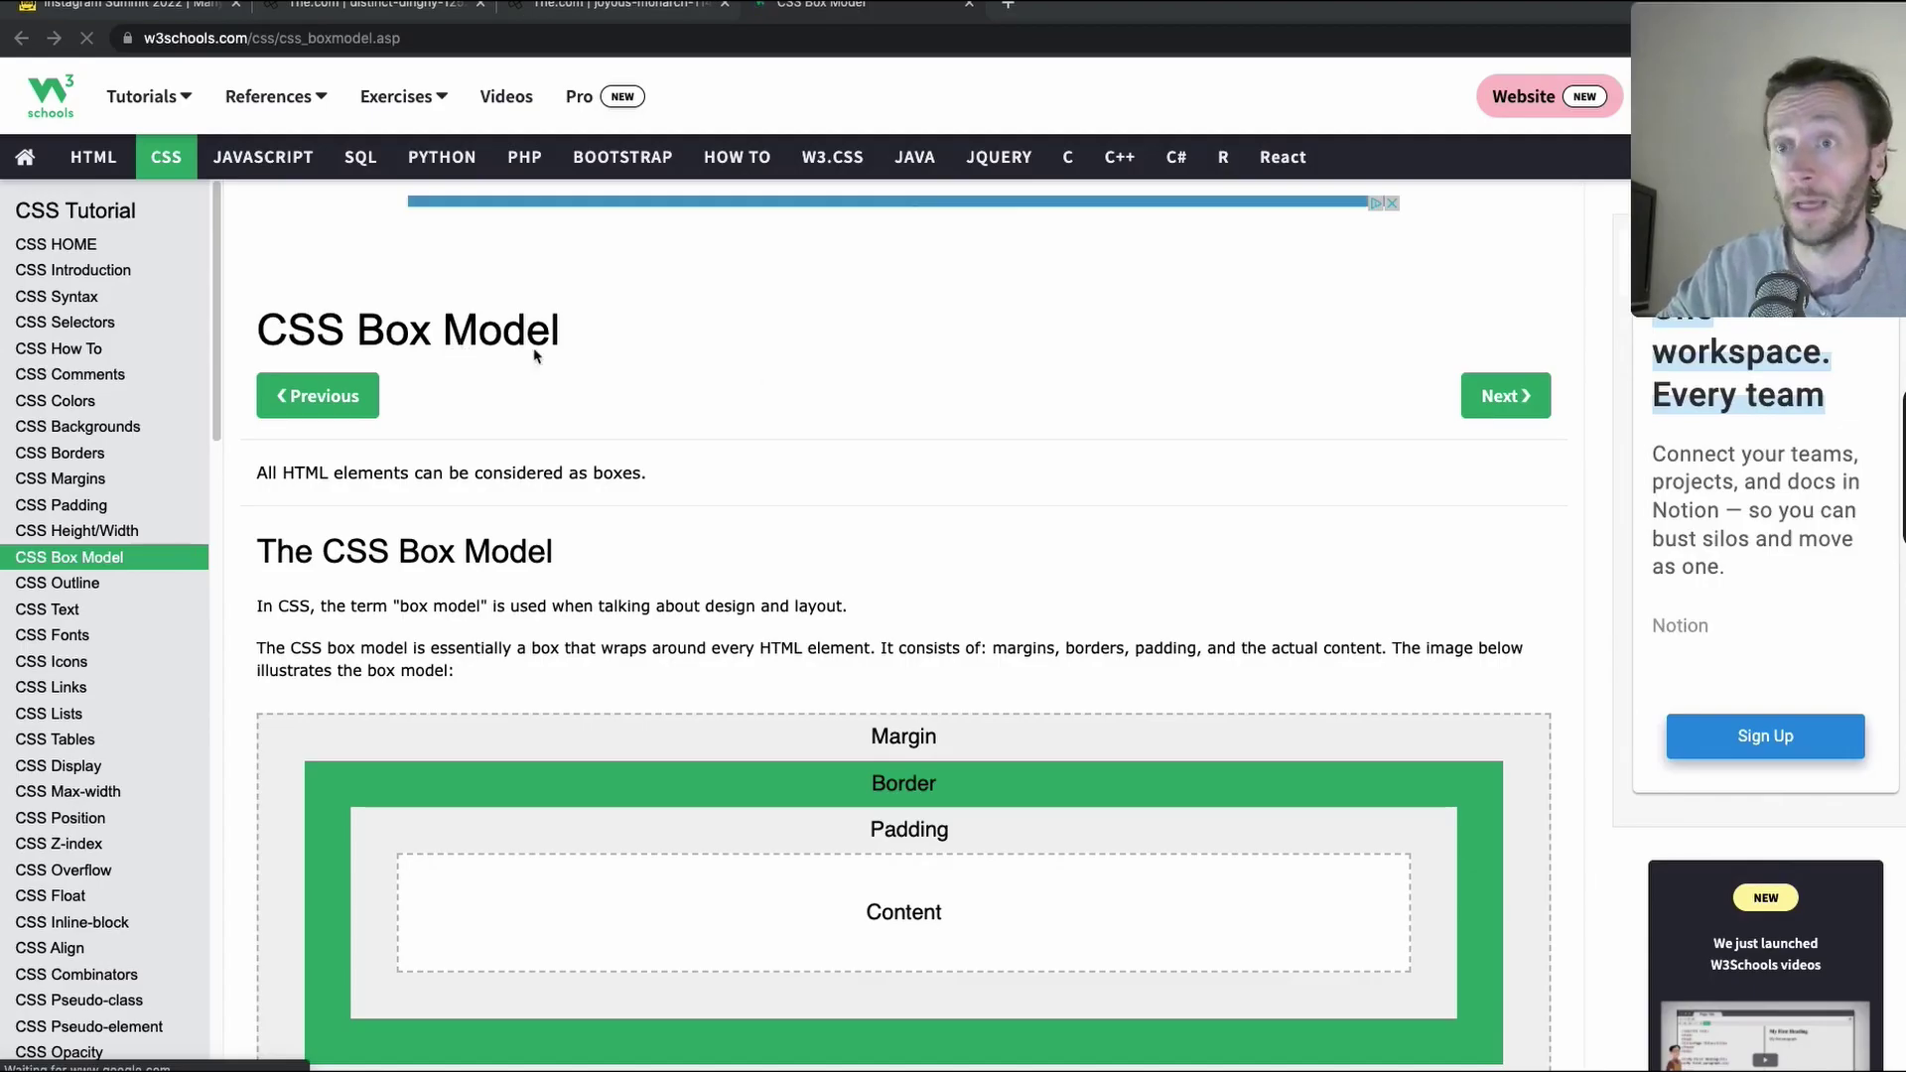
pyautogui.scroll(-3, 1376, 832)
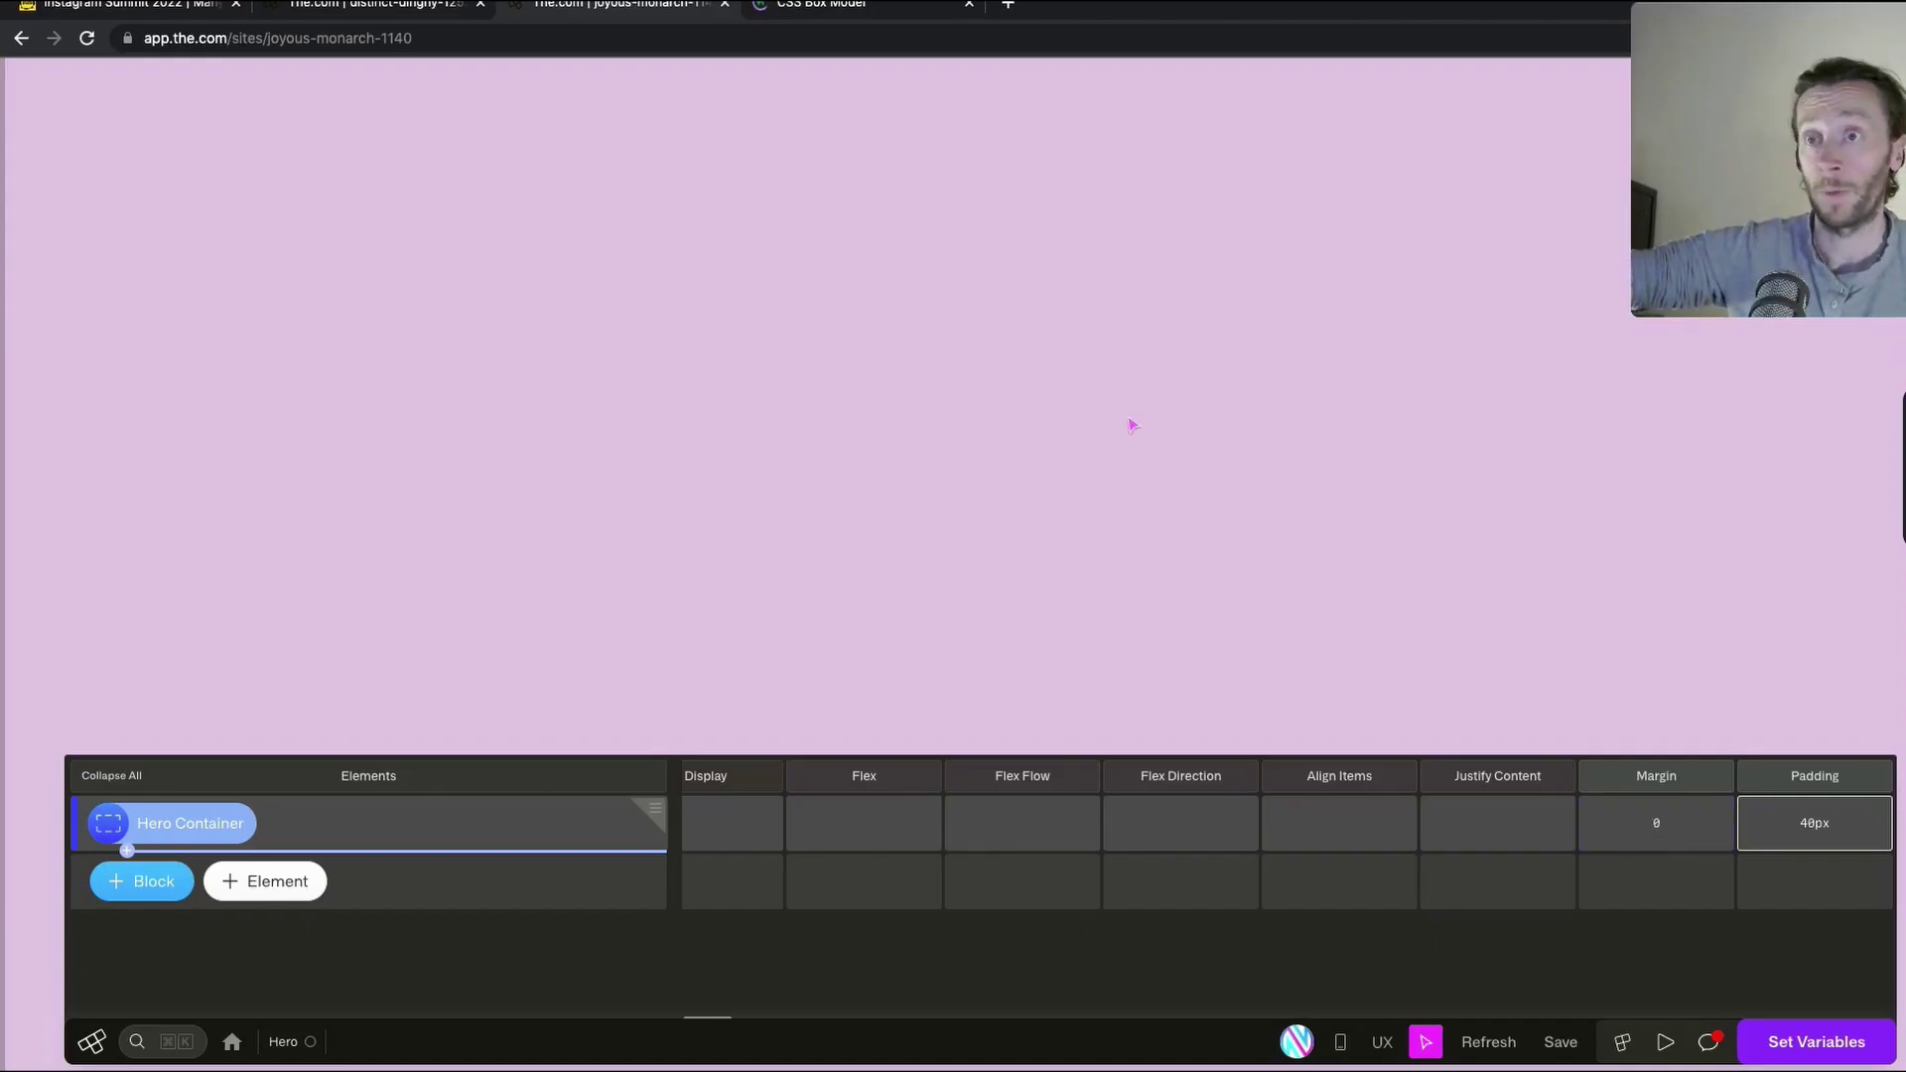
# Set the Hero Container's height to 100vh and its width to 100vw
pyautogui.hscroll(4, 1807, 834)
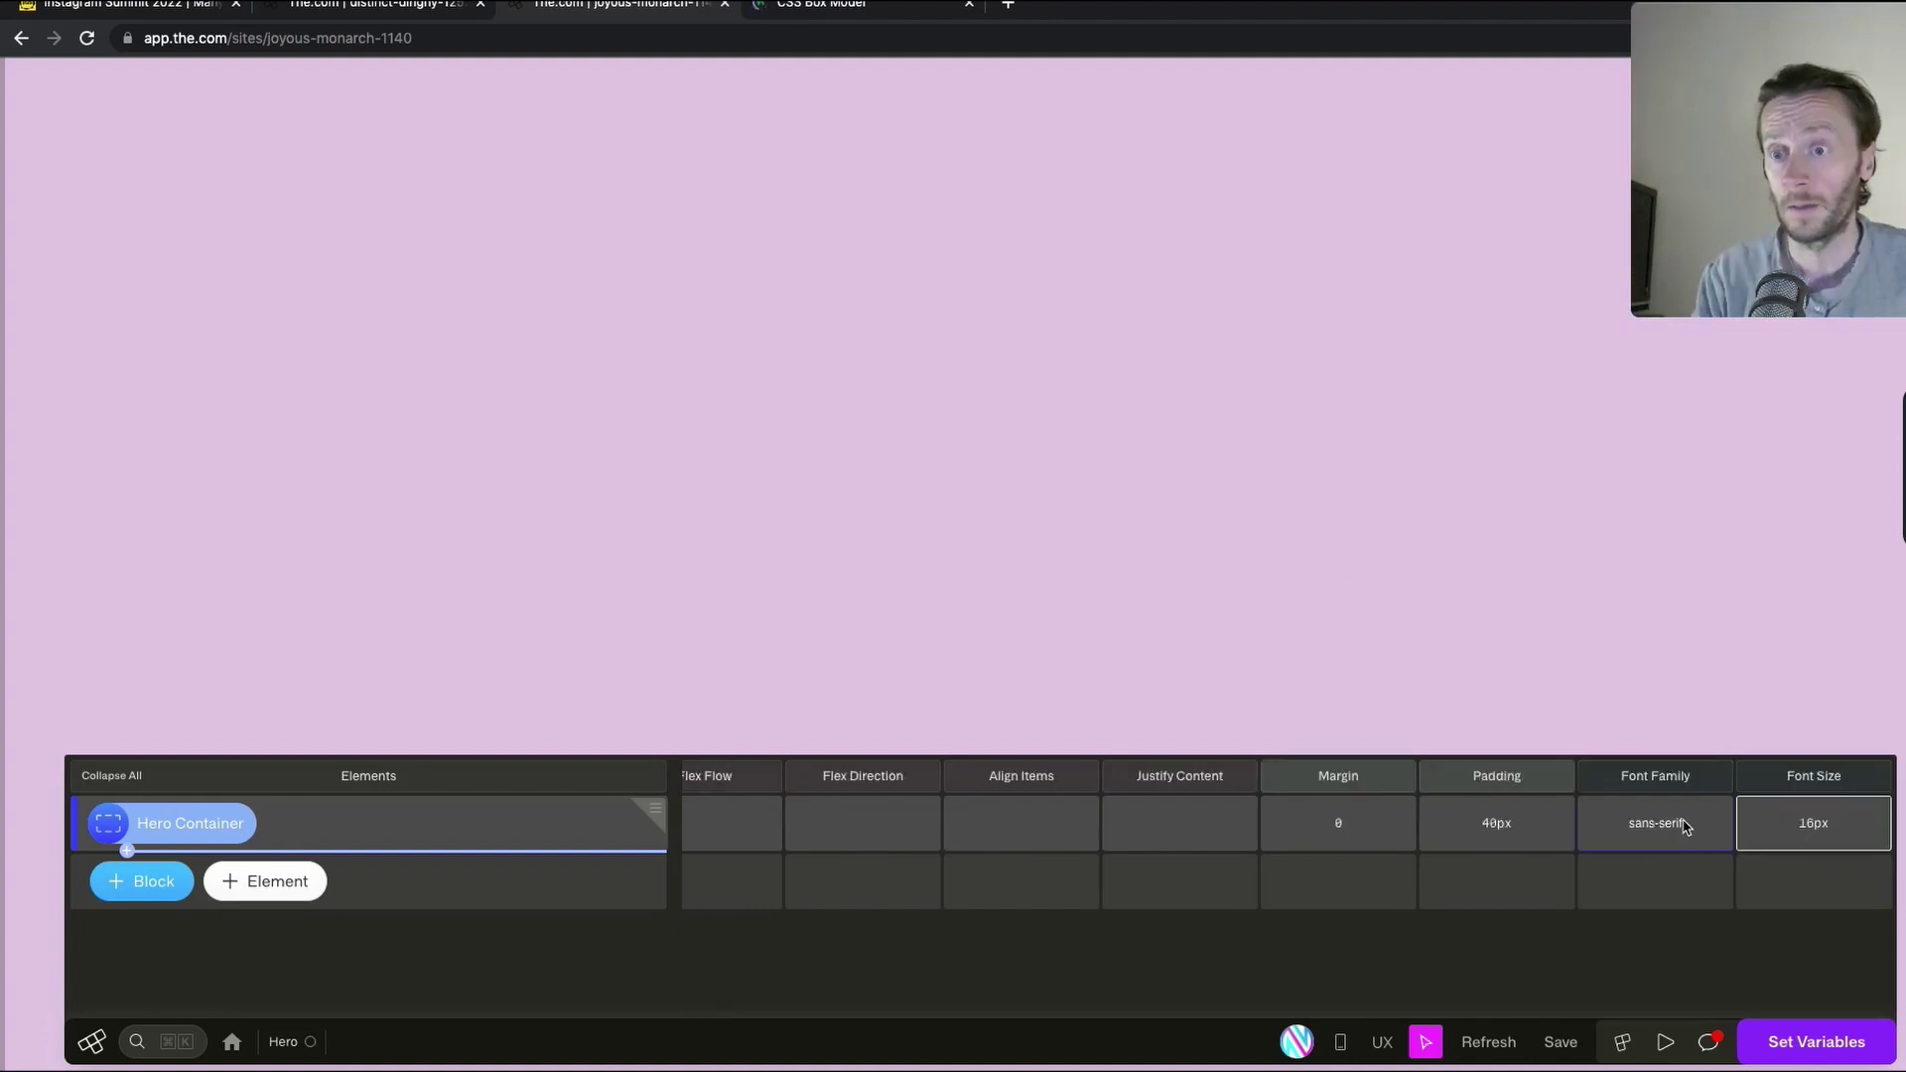
pyautogui.hscroll(1, 1685, 827)
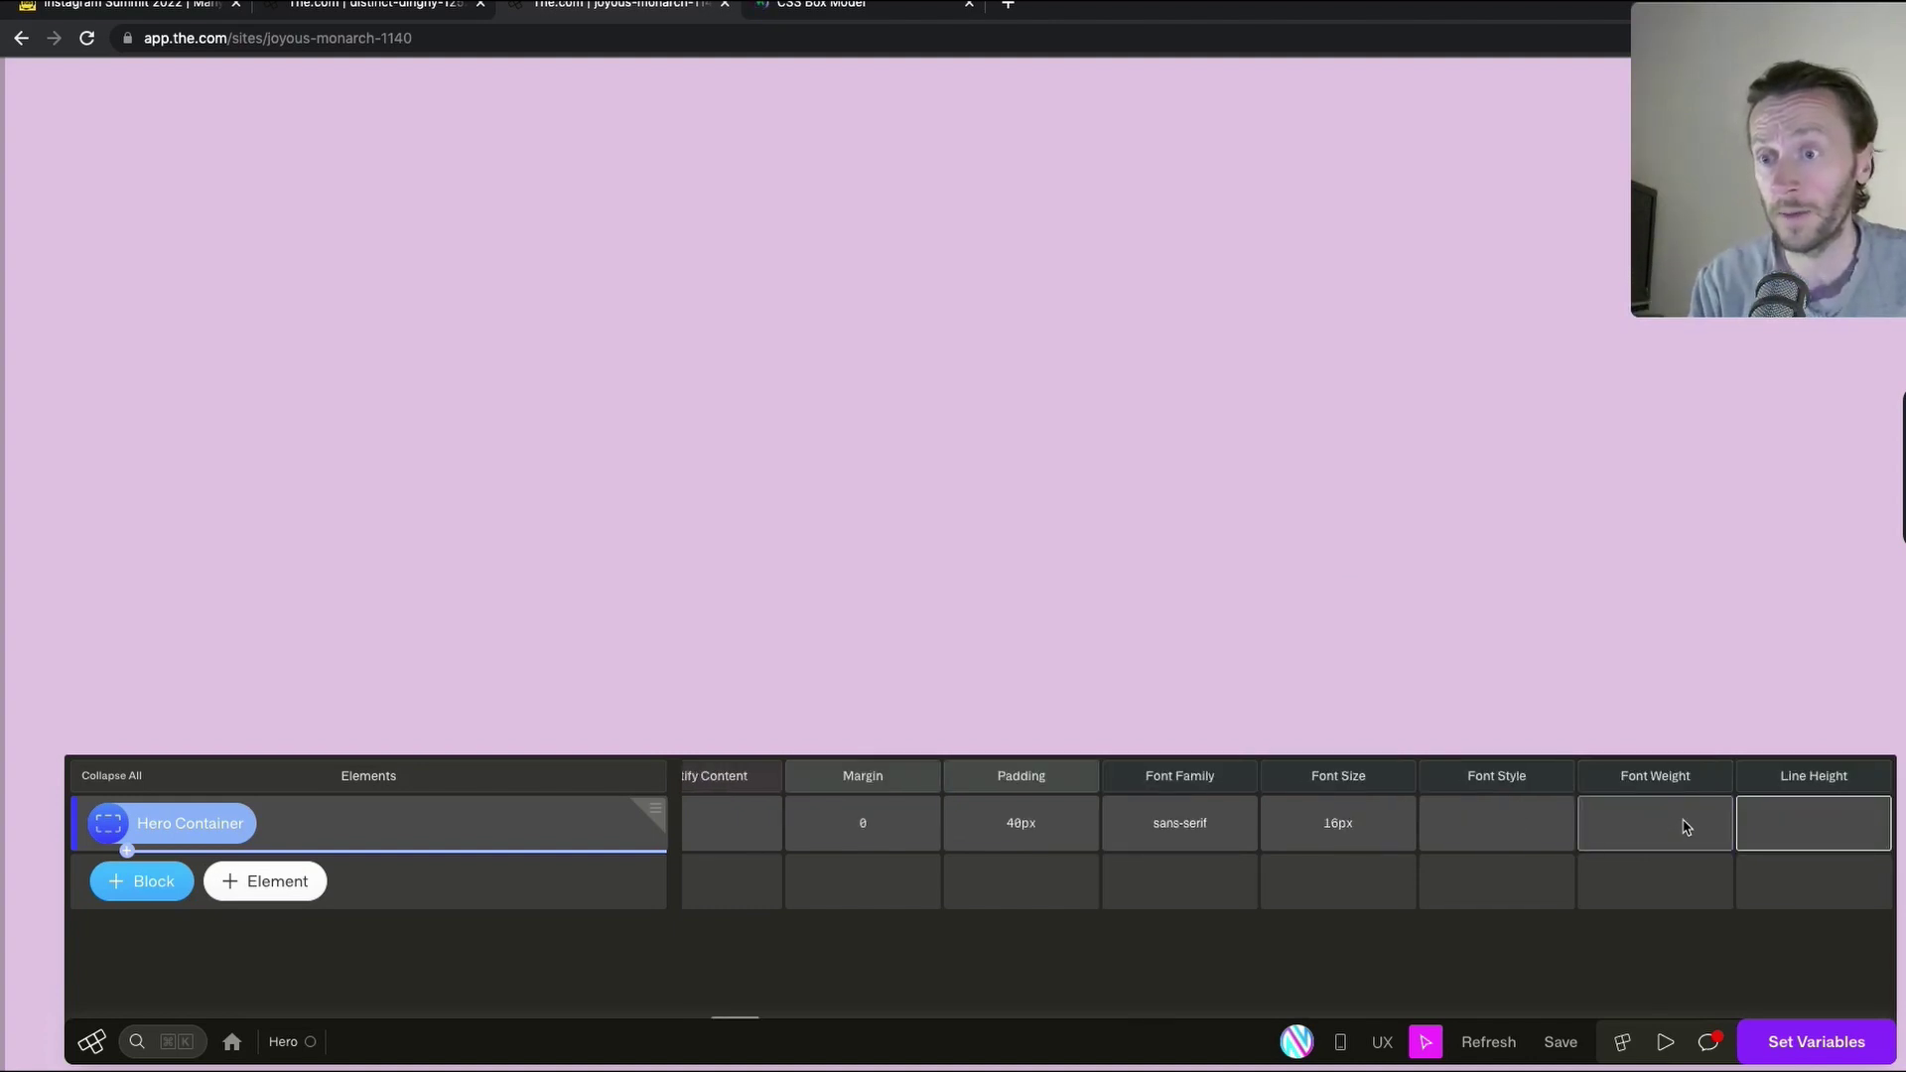
pyautogui.press('Right')
pyautogui.press('Right')
pyautogui.press('Right')
pyautogui.press('Right')
pyautogui.press('Right')
pyautogui.press('Right')
pyautogui.click(1456, 828)
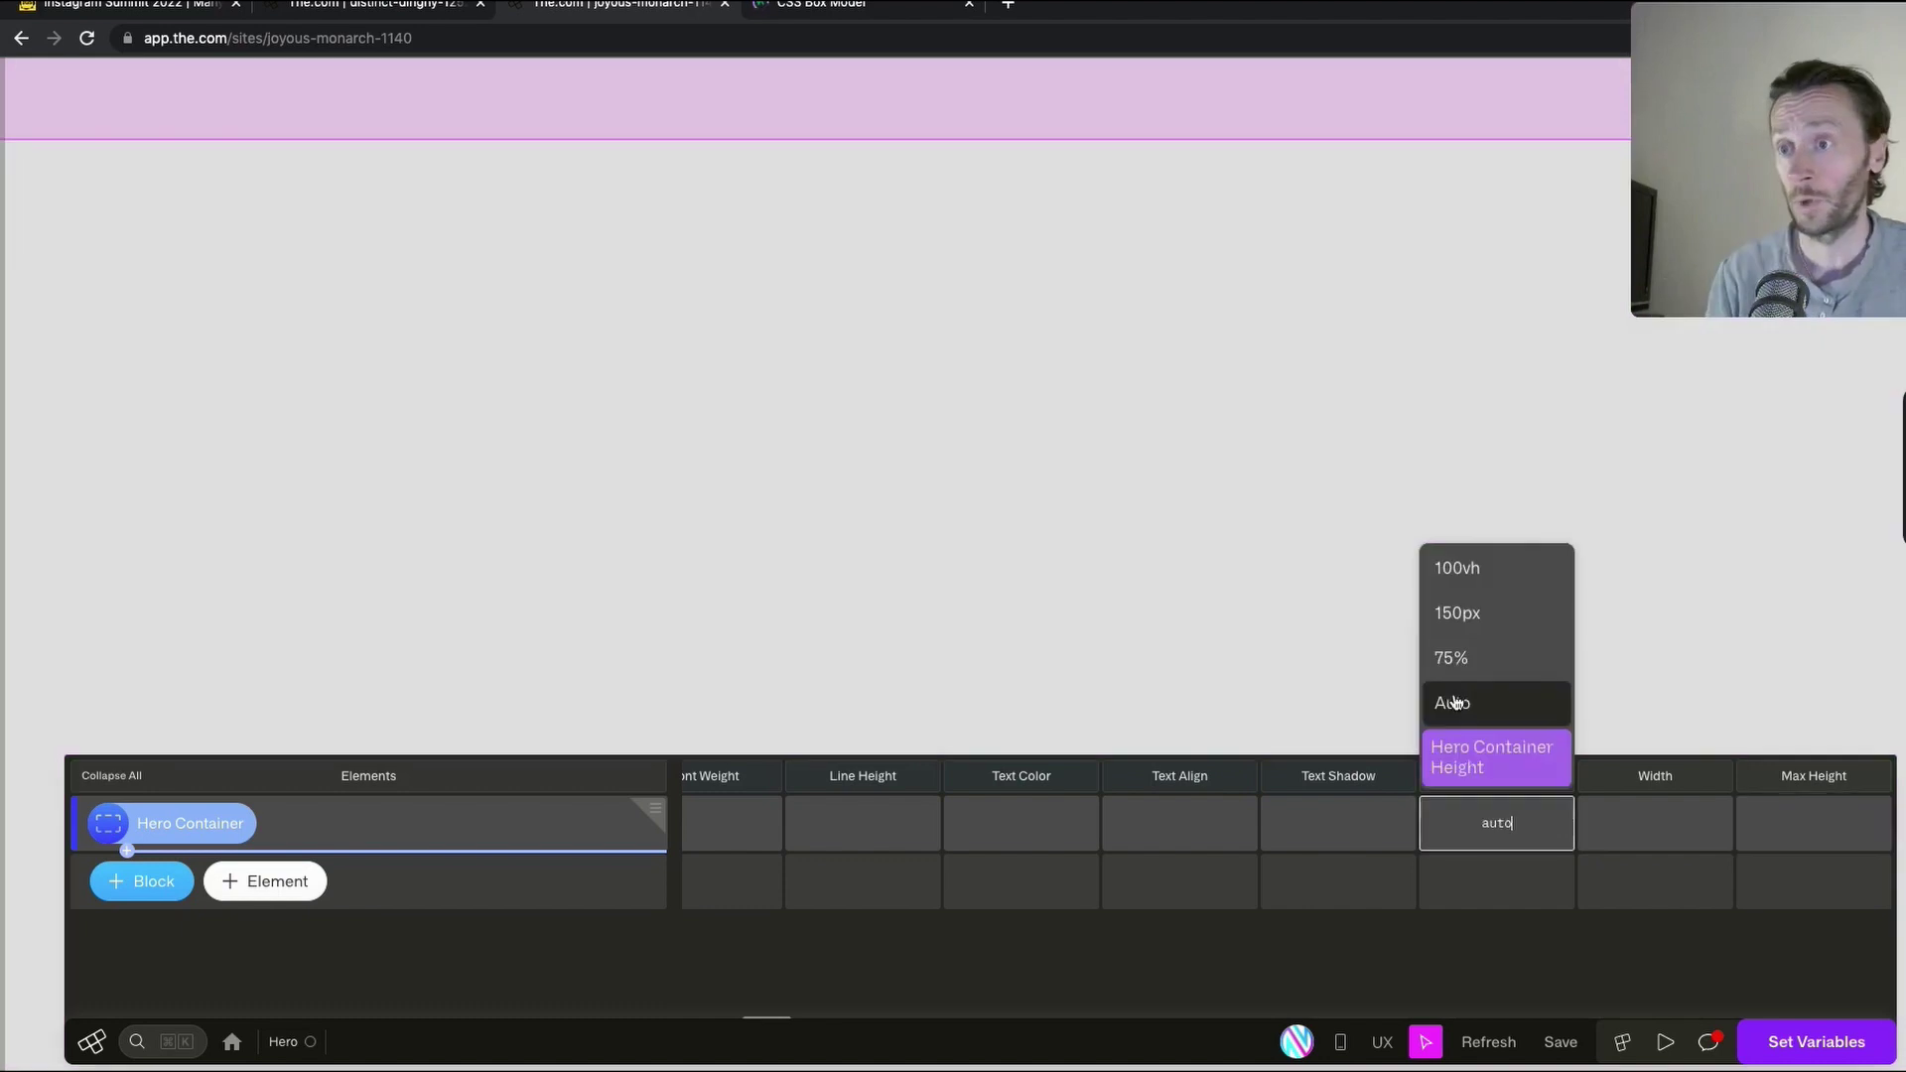
pyautogui.click(1489, 582)
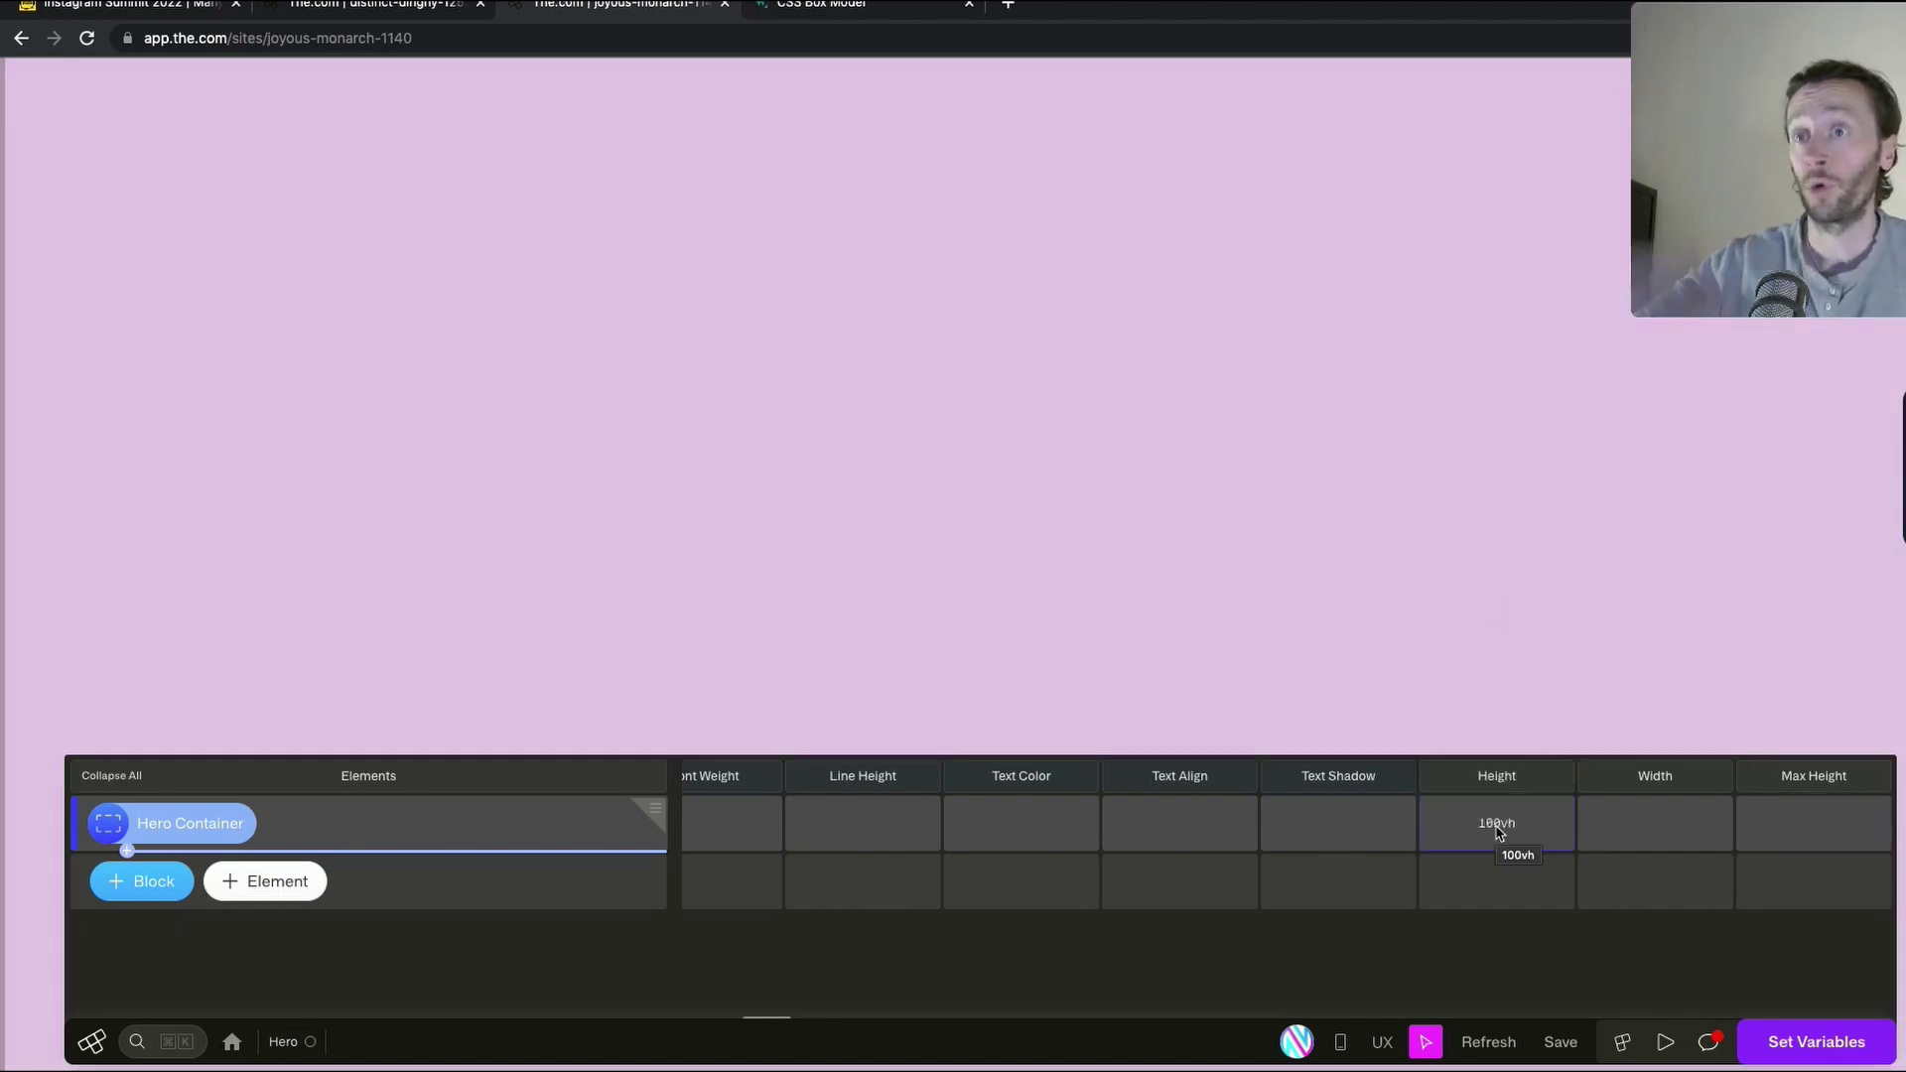
pyautogui.click(1639, 823)
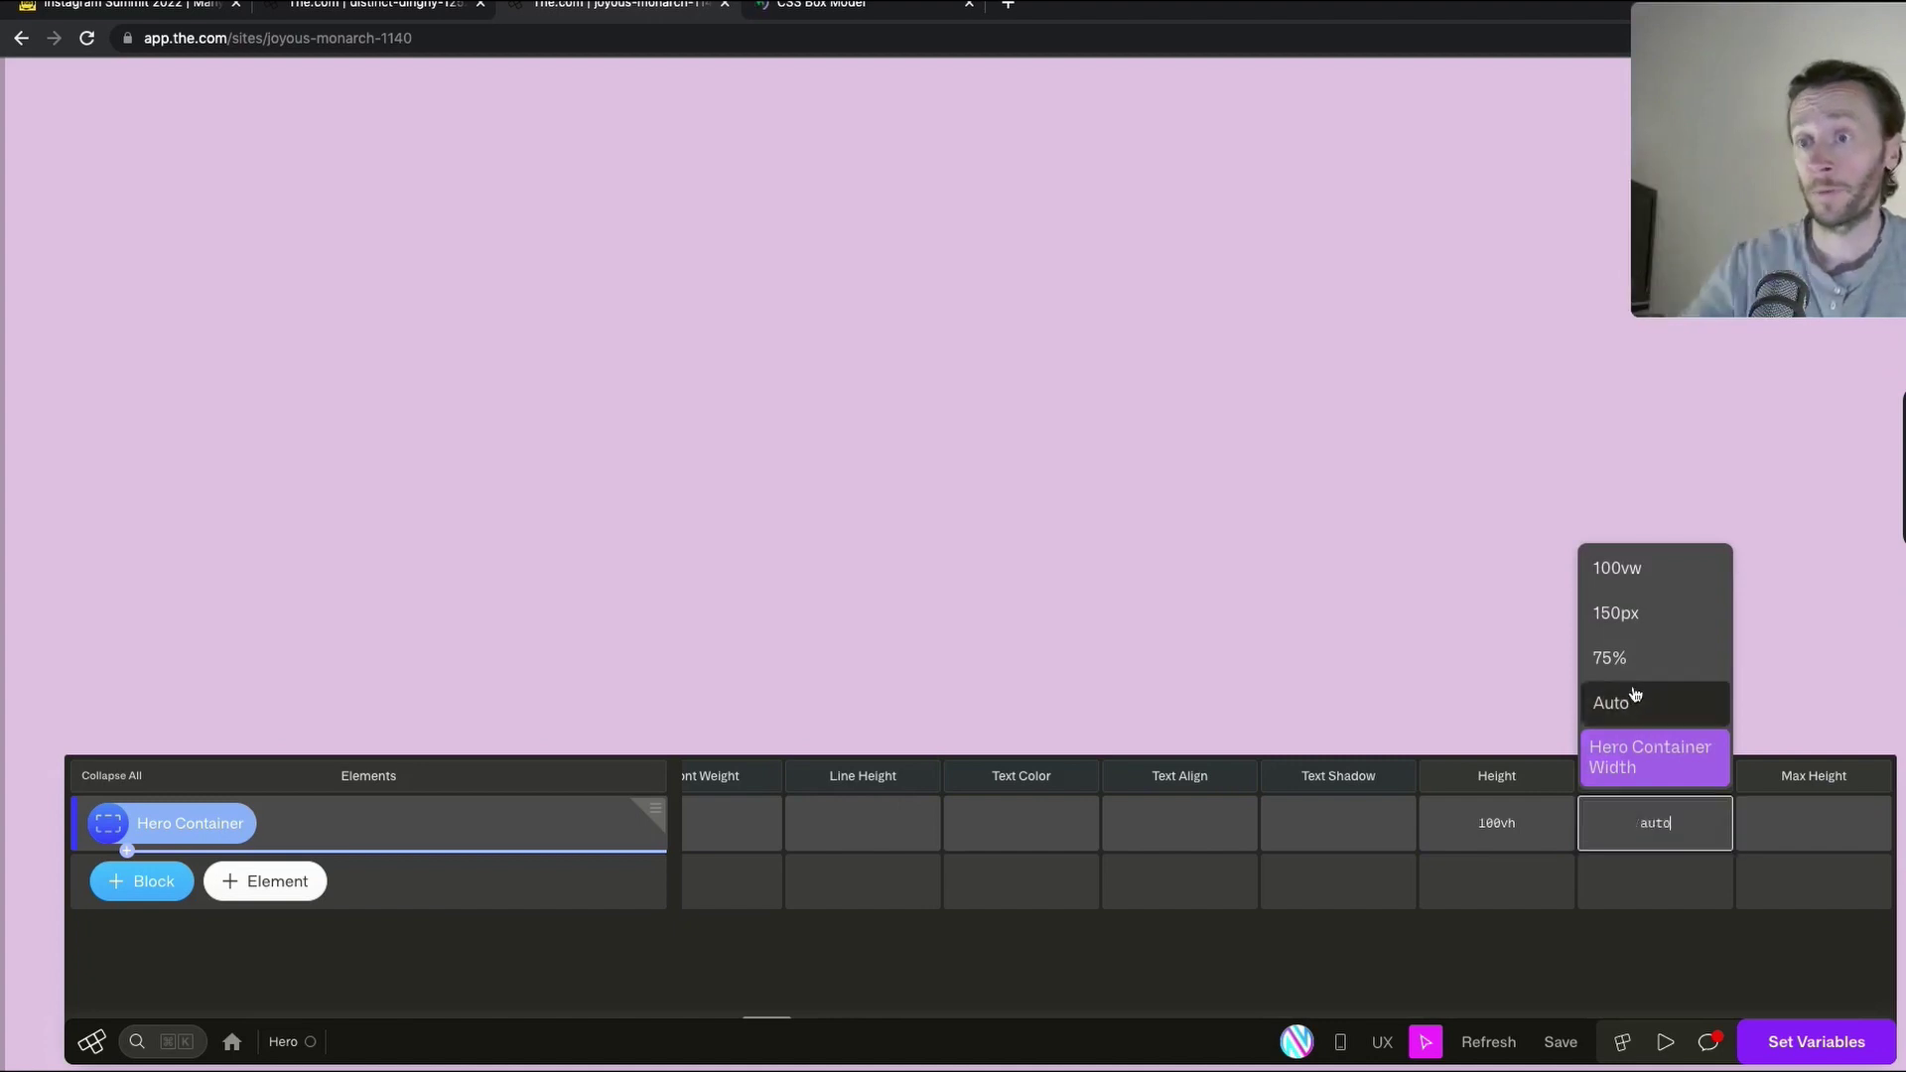
pyautogui.click(1651, 567)
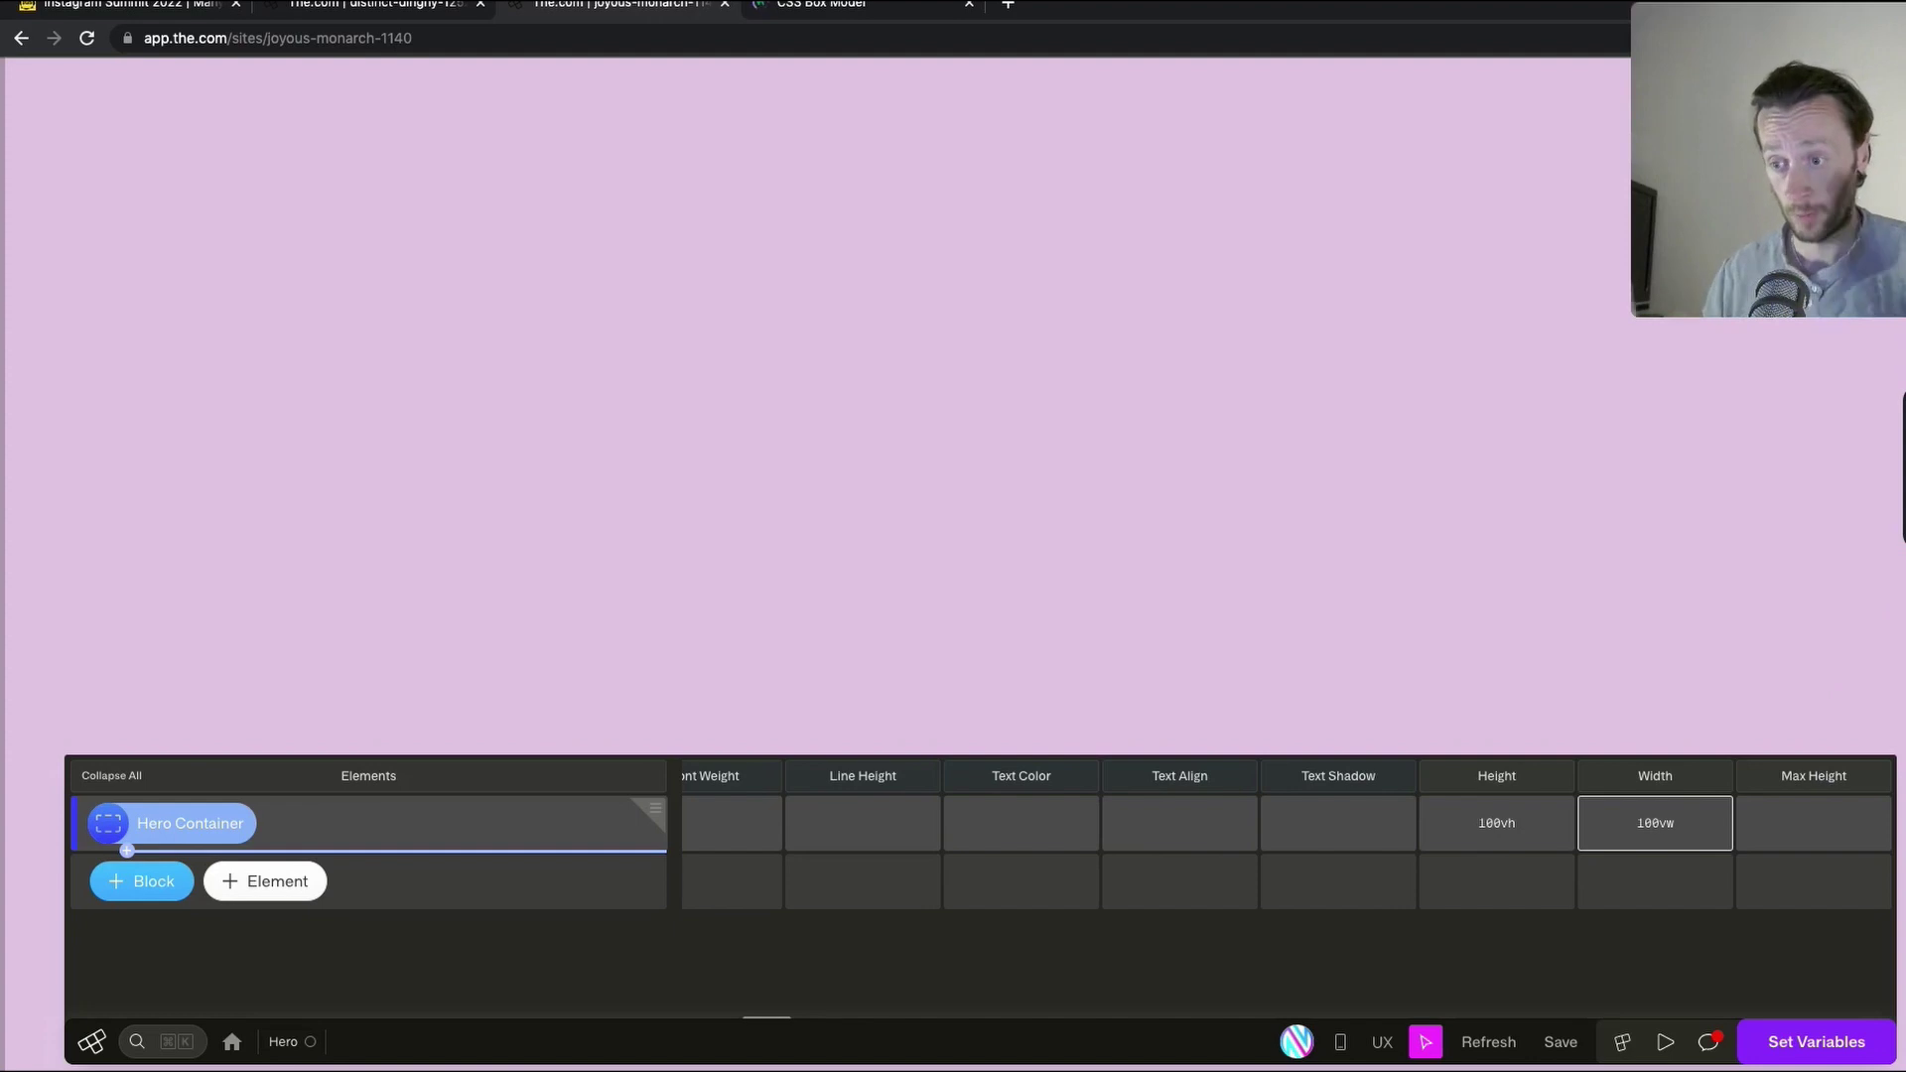
# Copy the yellow background color from the reference site's root block and apply it to the Hero Container
pyautogui.click(442, 12)
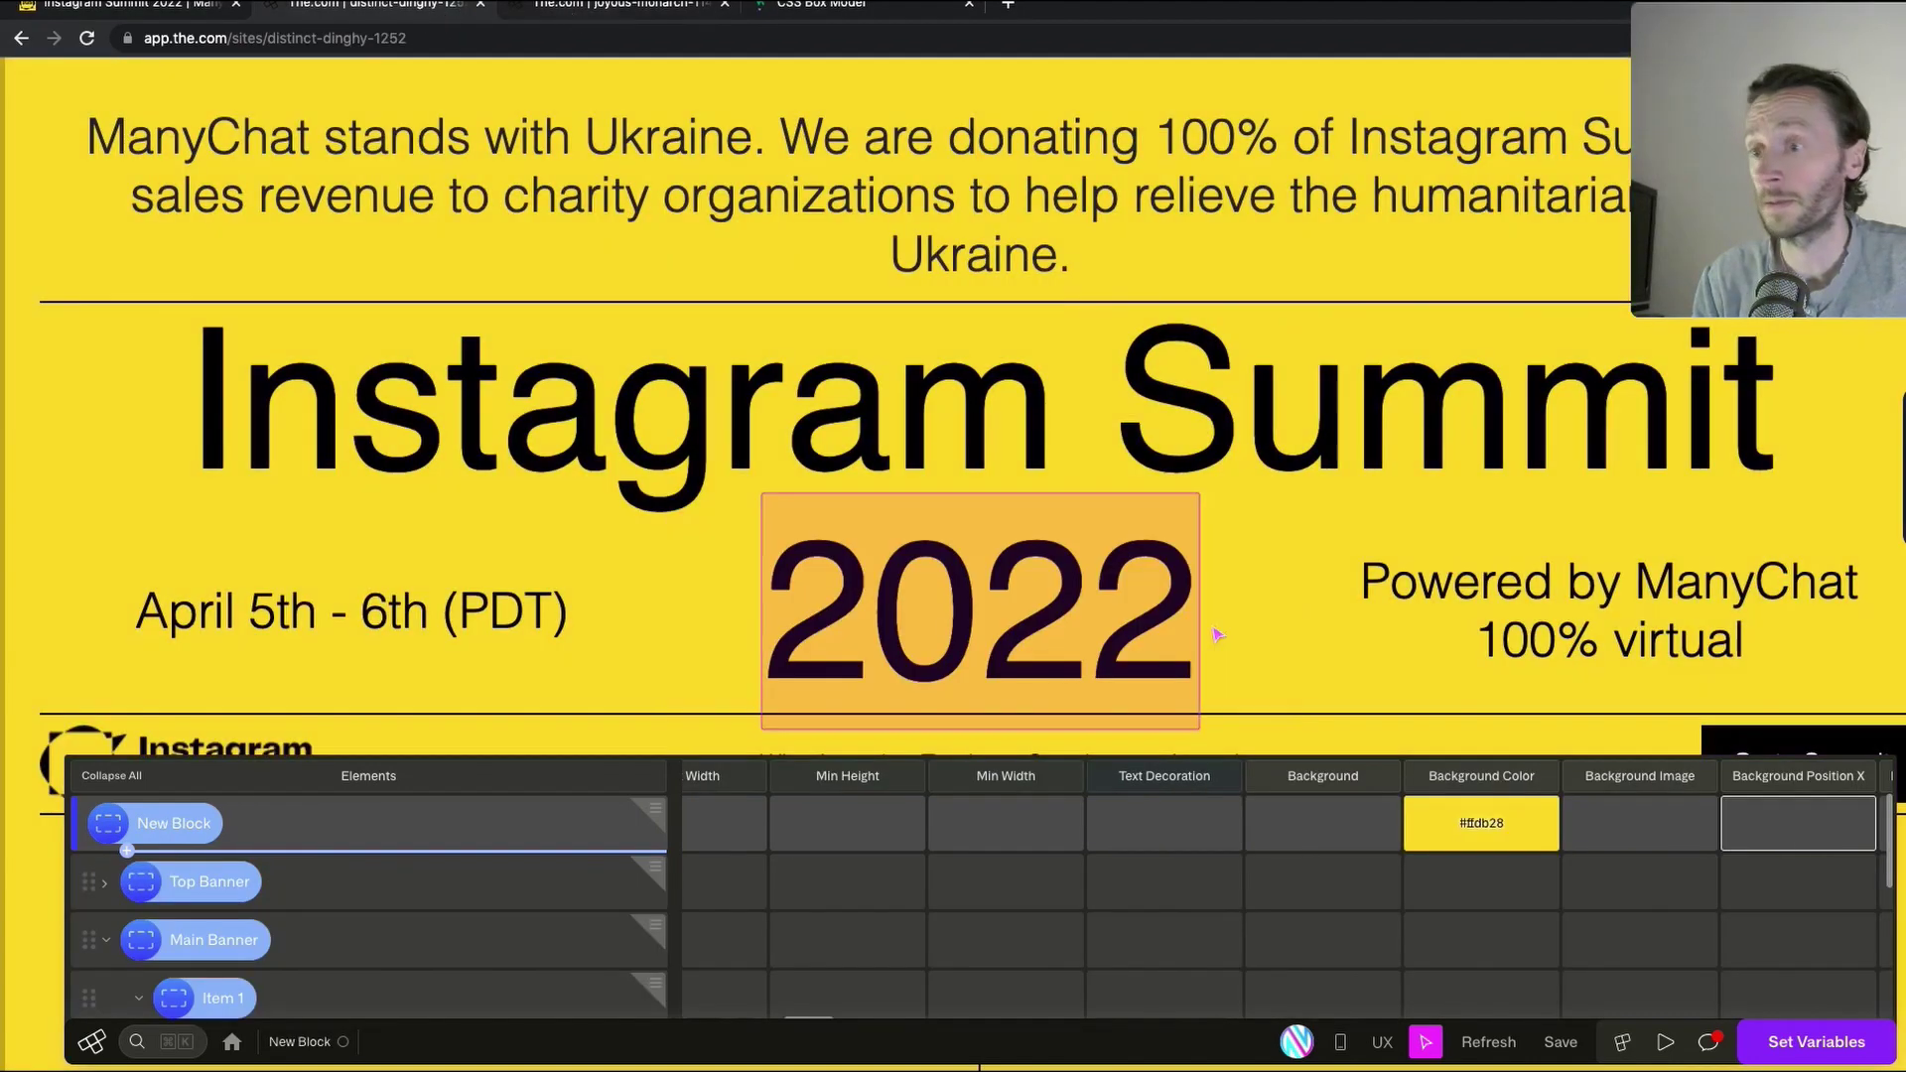
pyautogui.click(1507, 832)
pyautogui.press('super+c')
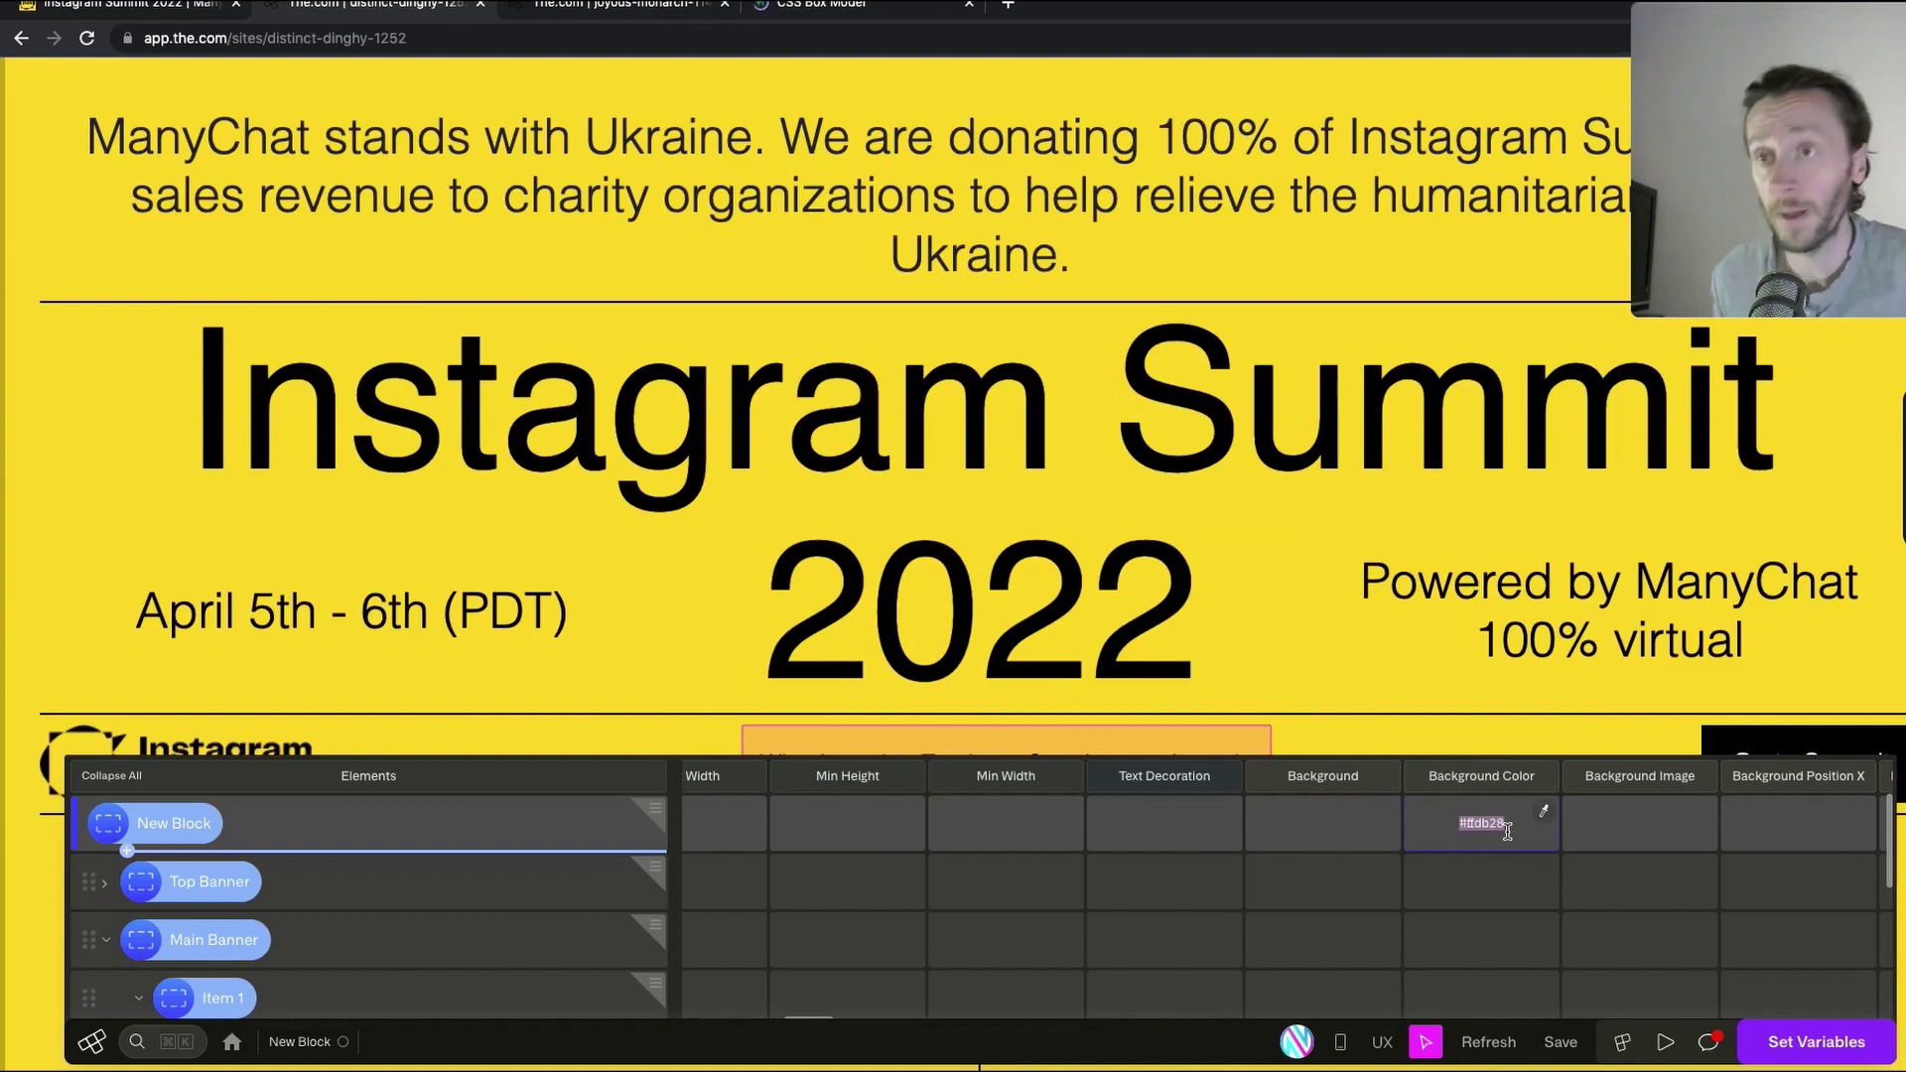
pyautogui.click(604, 8)
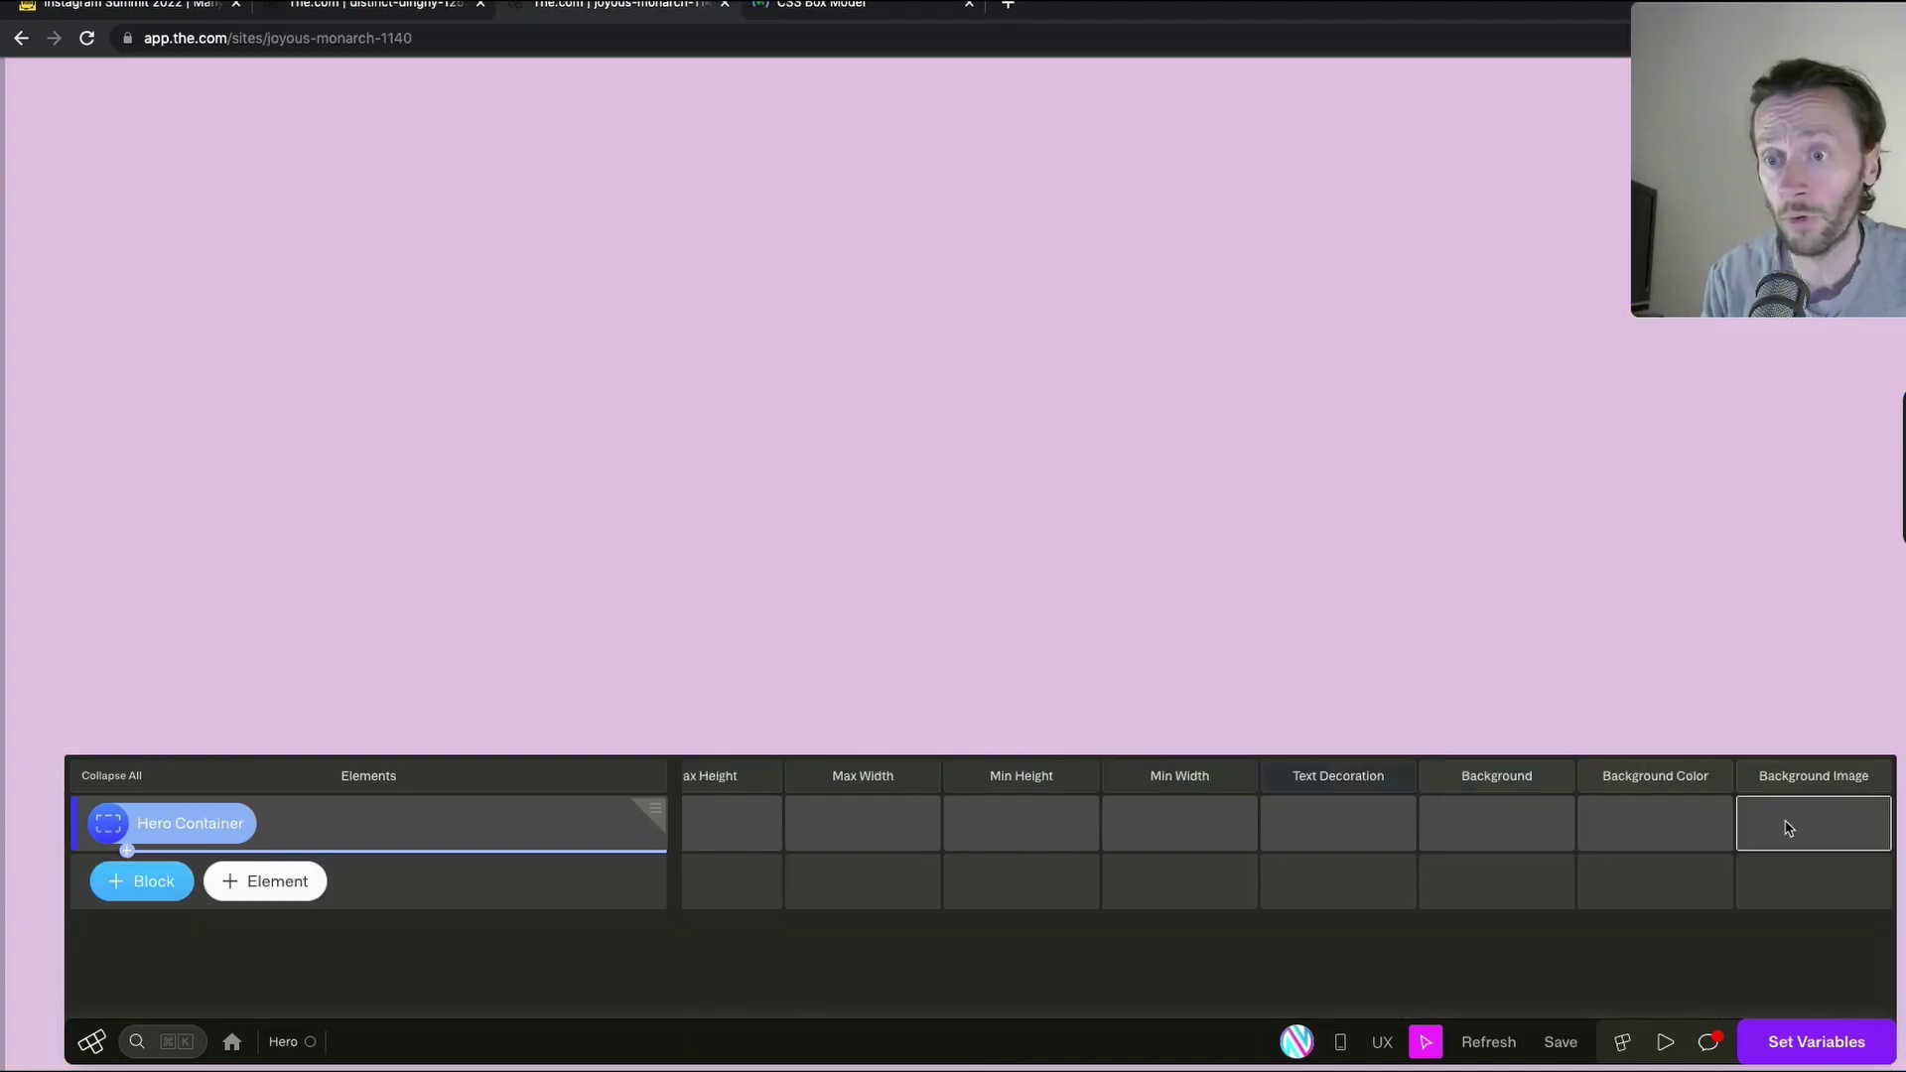
pyautogui.click(1678, 836)
pyautogui.press('super+v')
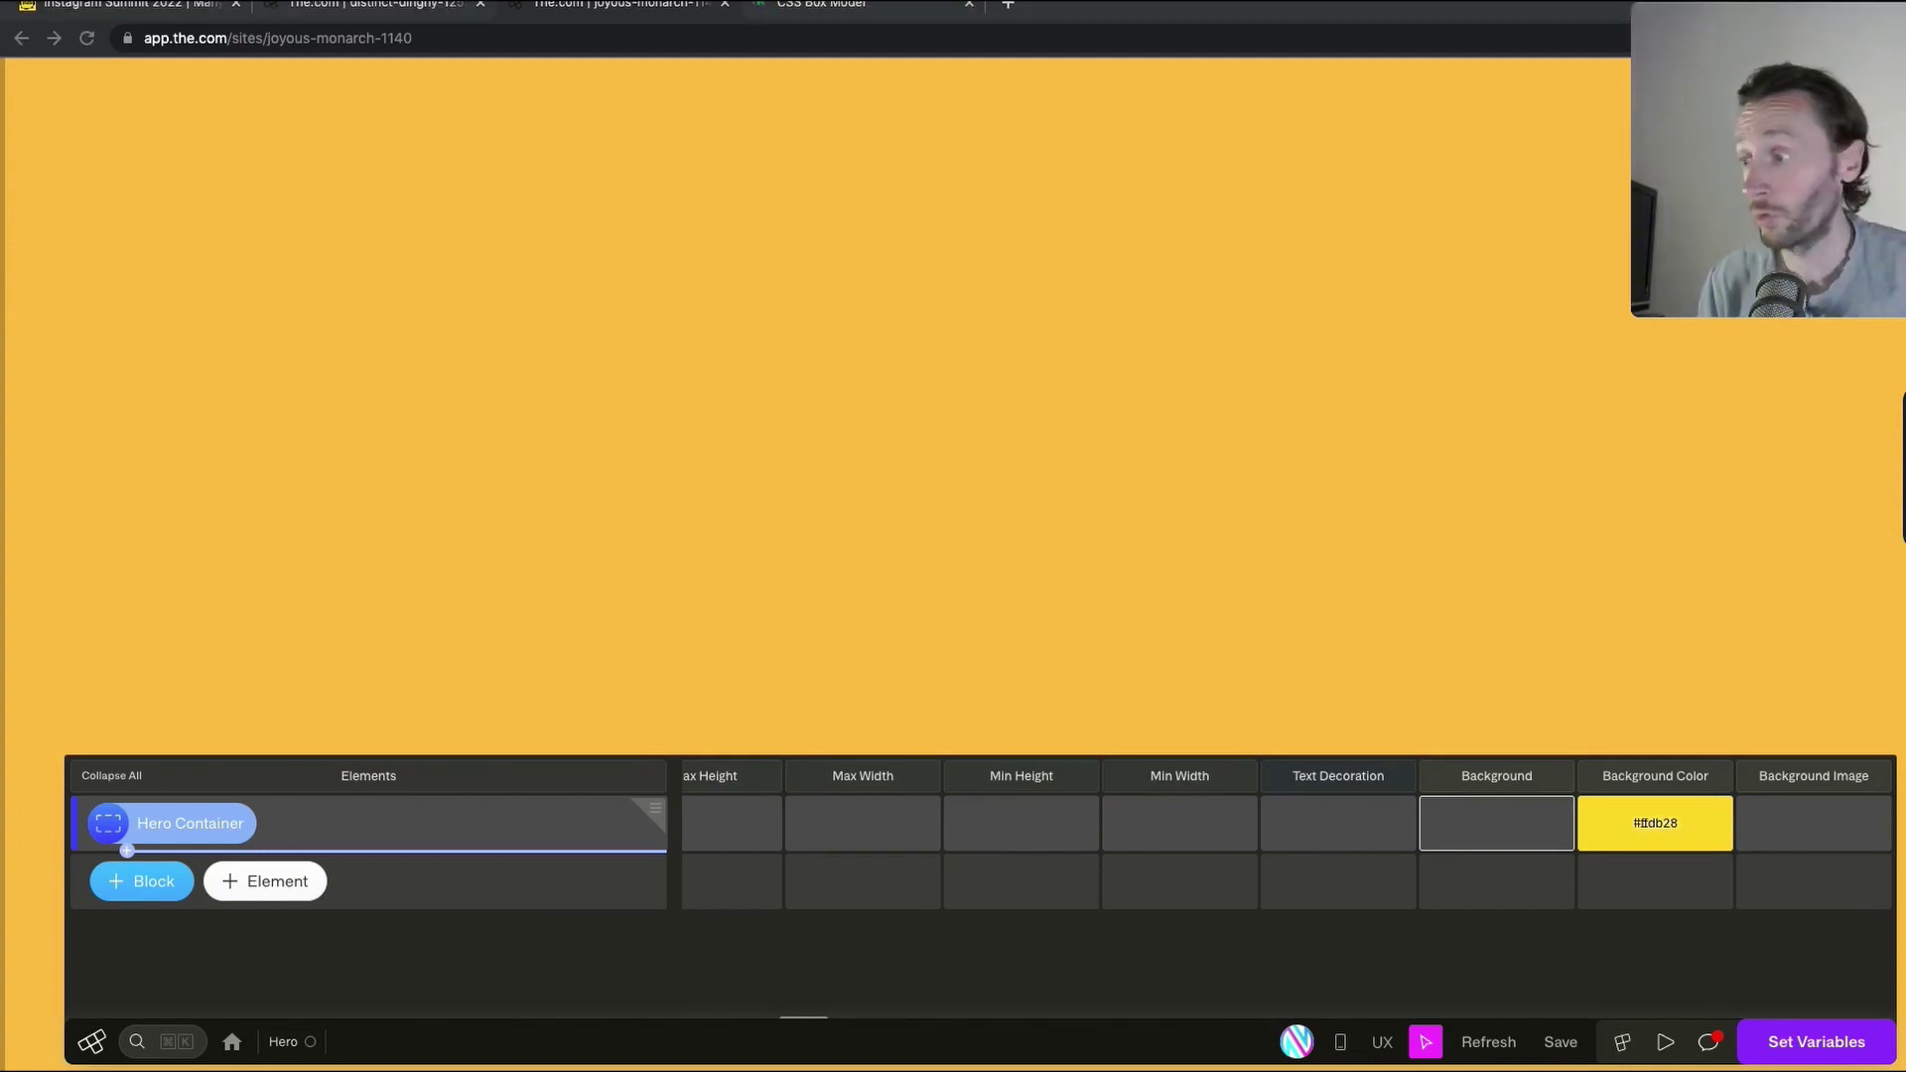
# Add a <div> element inside the Hero Container
pyautogui.click(889, 824)
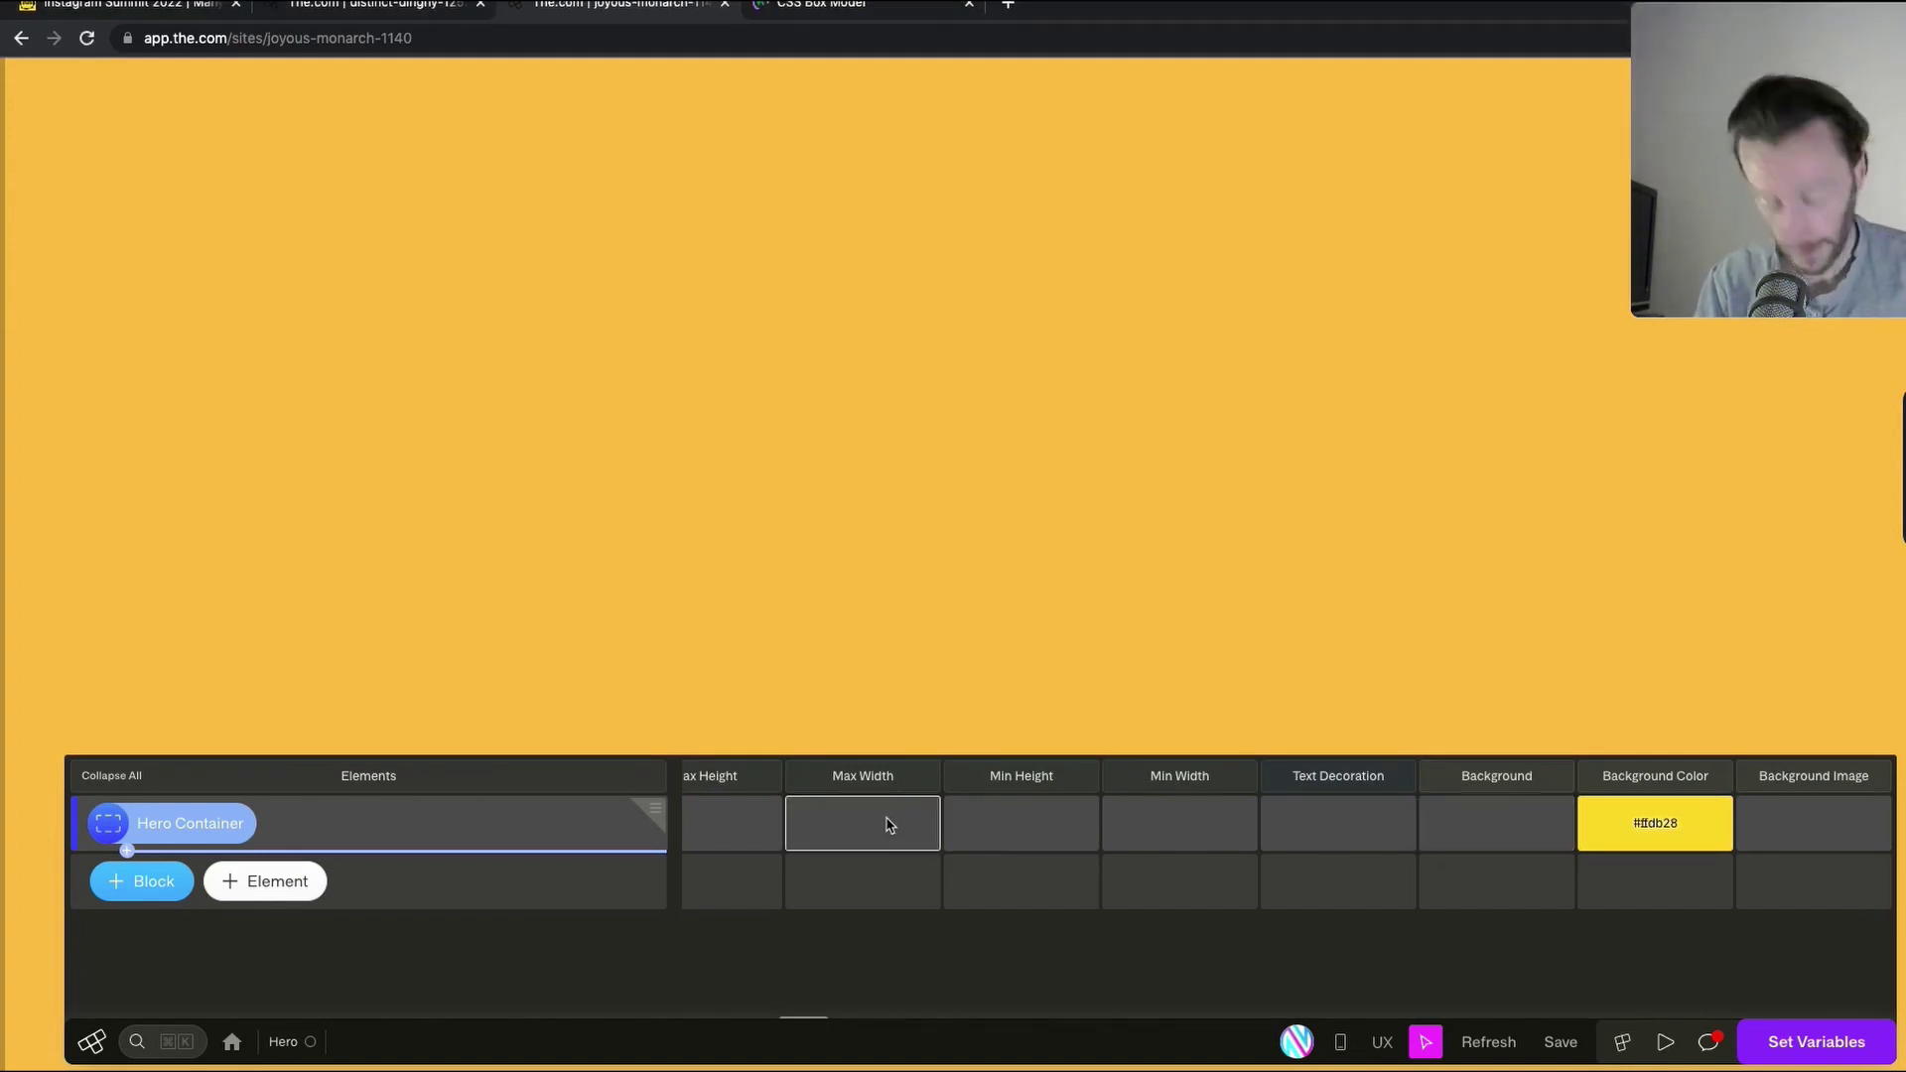
pyautogui.click(127, 834)
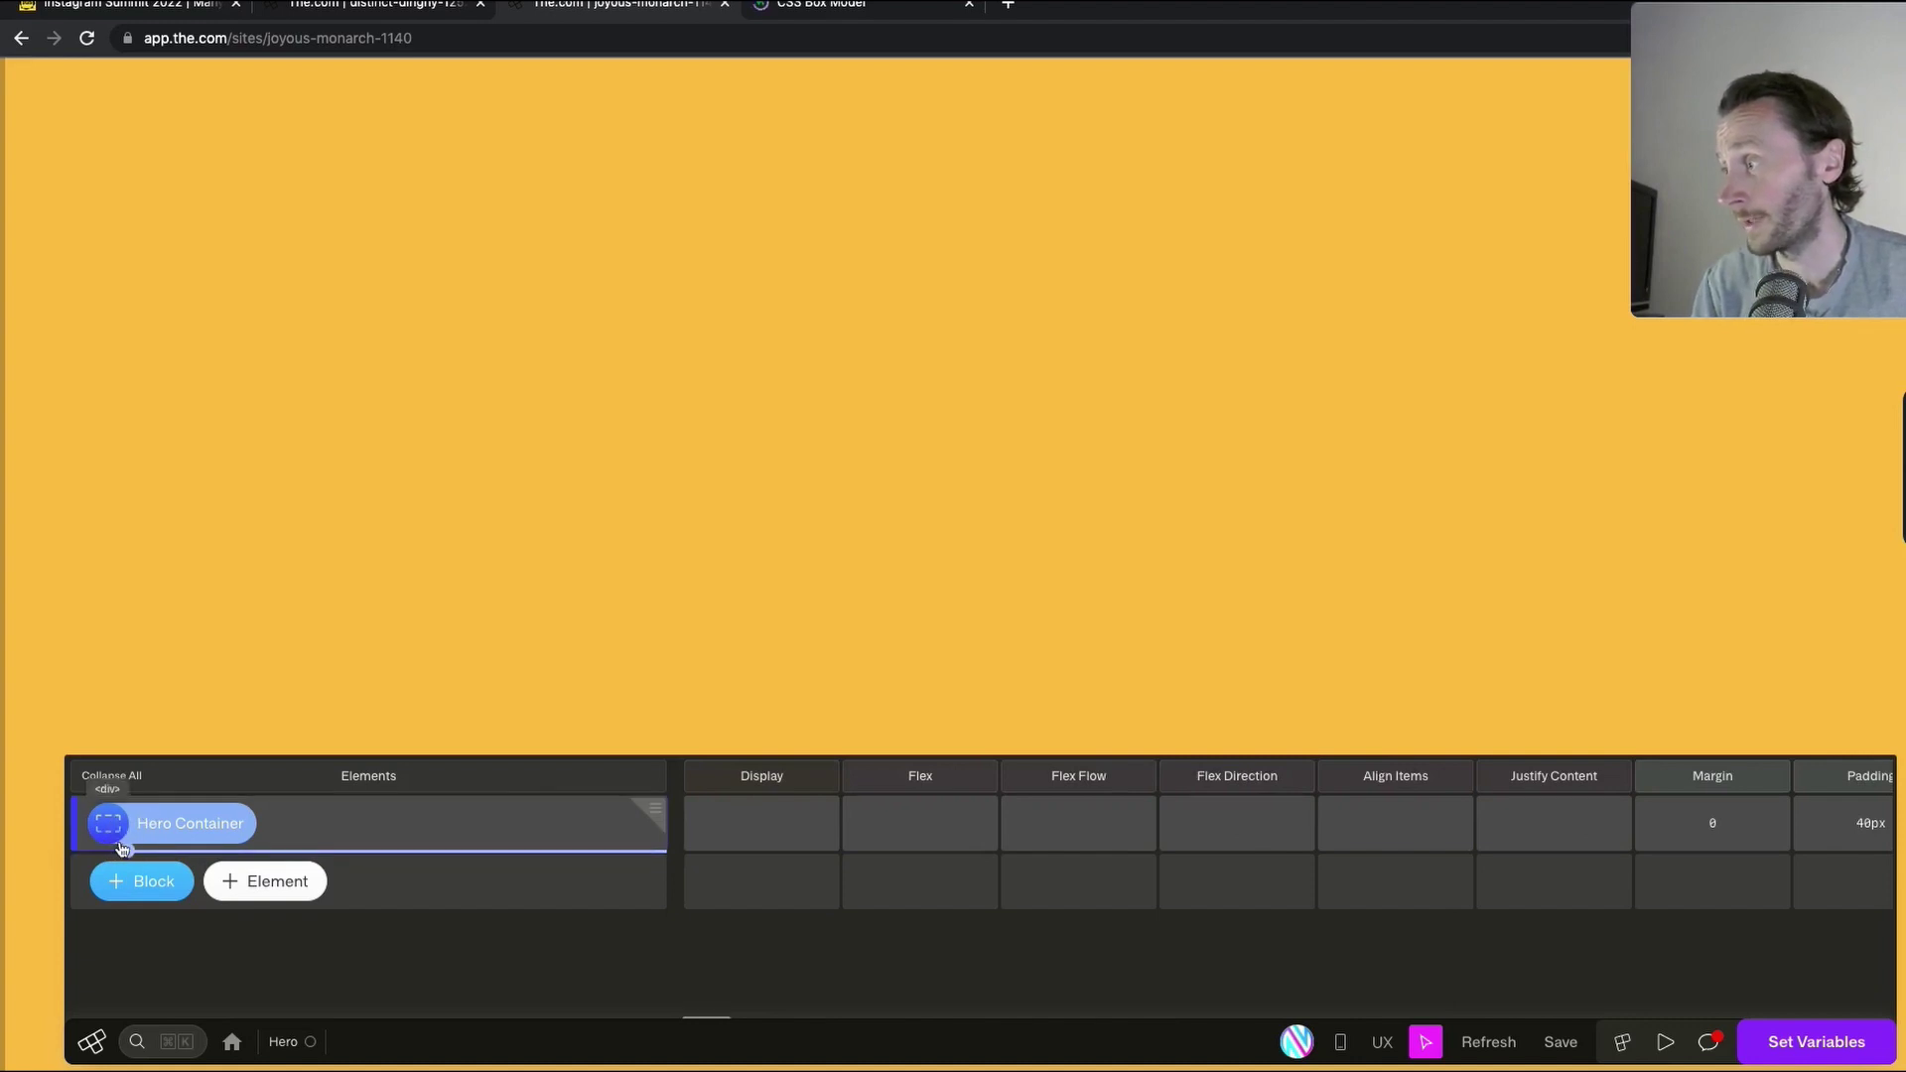
pyautogui.click(127, 851)
pyautogui.click(177, 816)
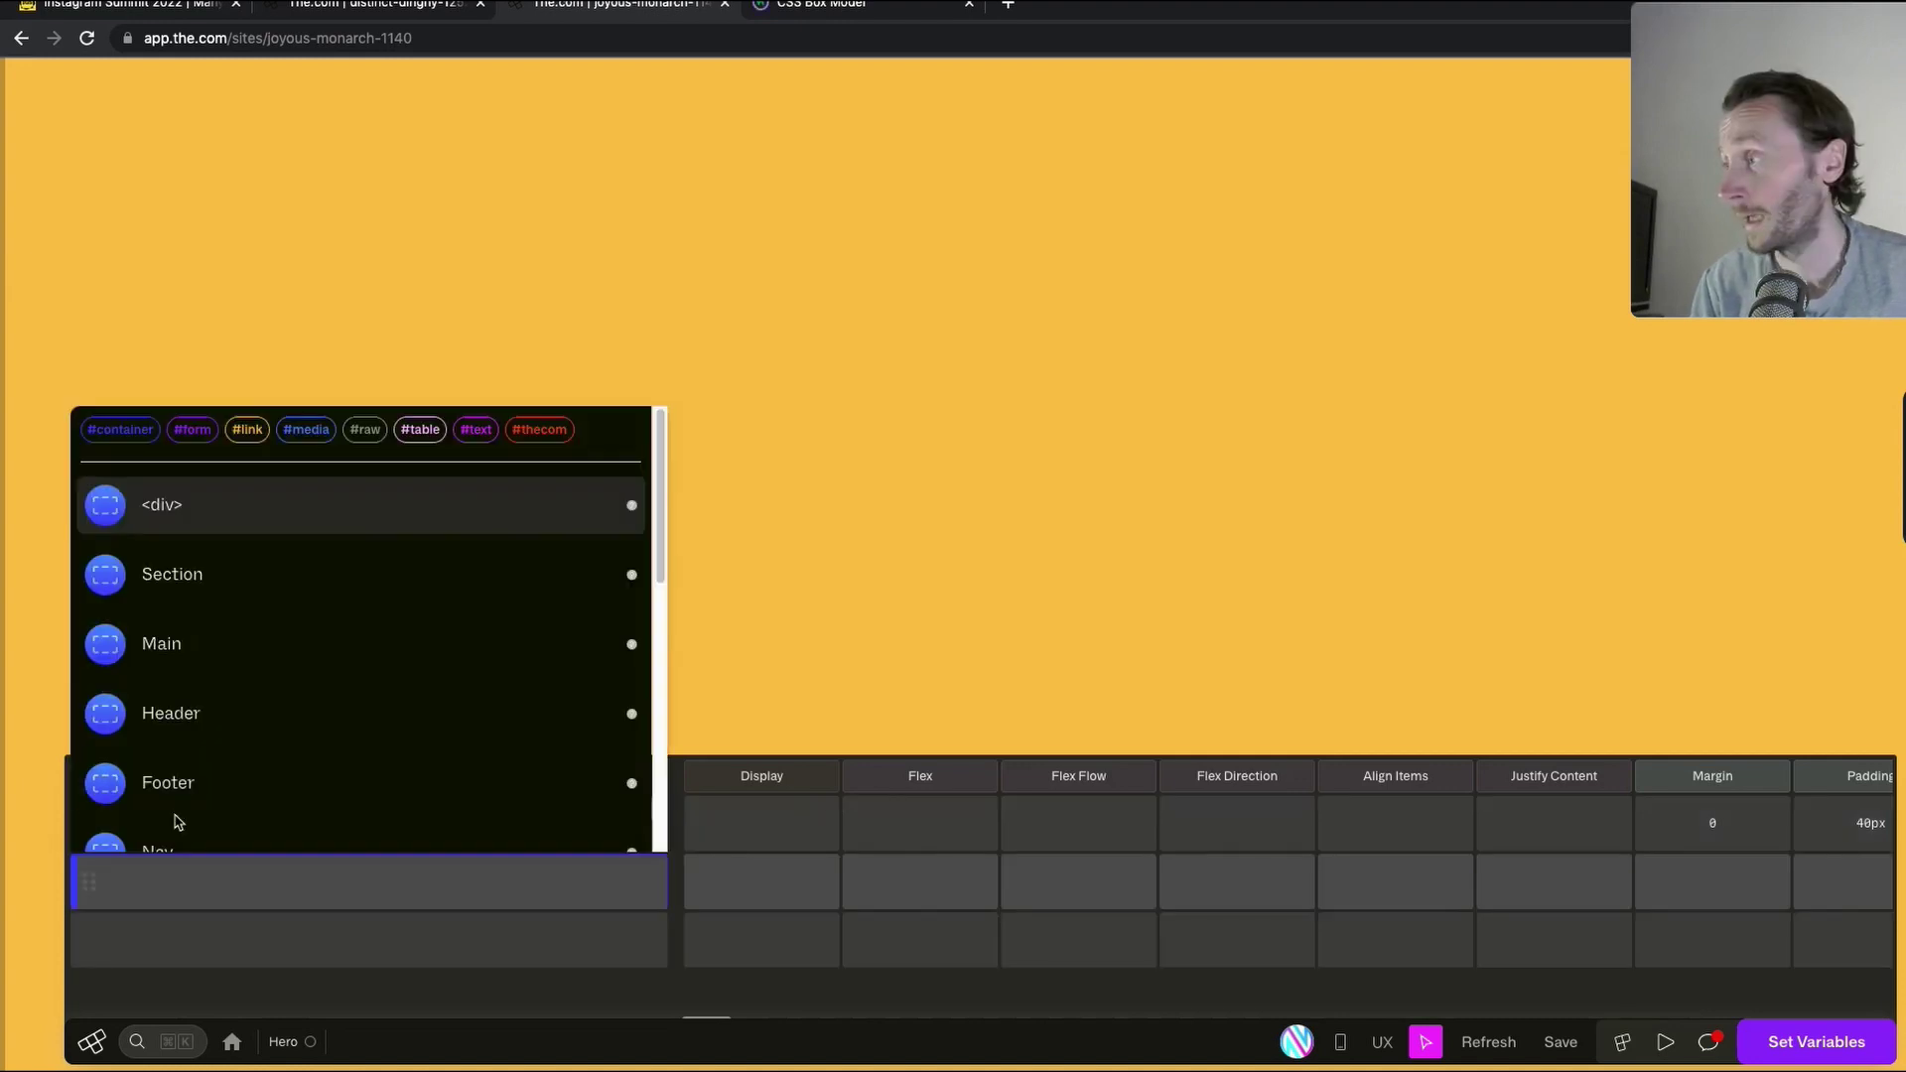
pyautogui.click(248, 511)
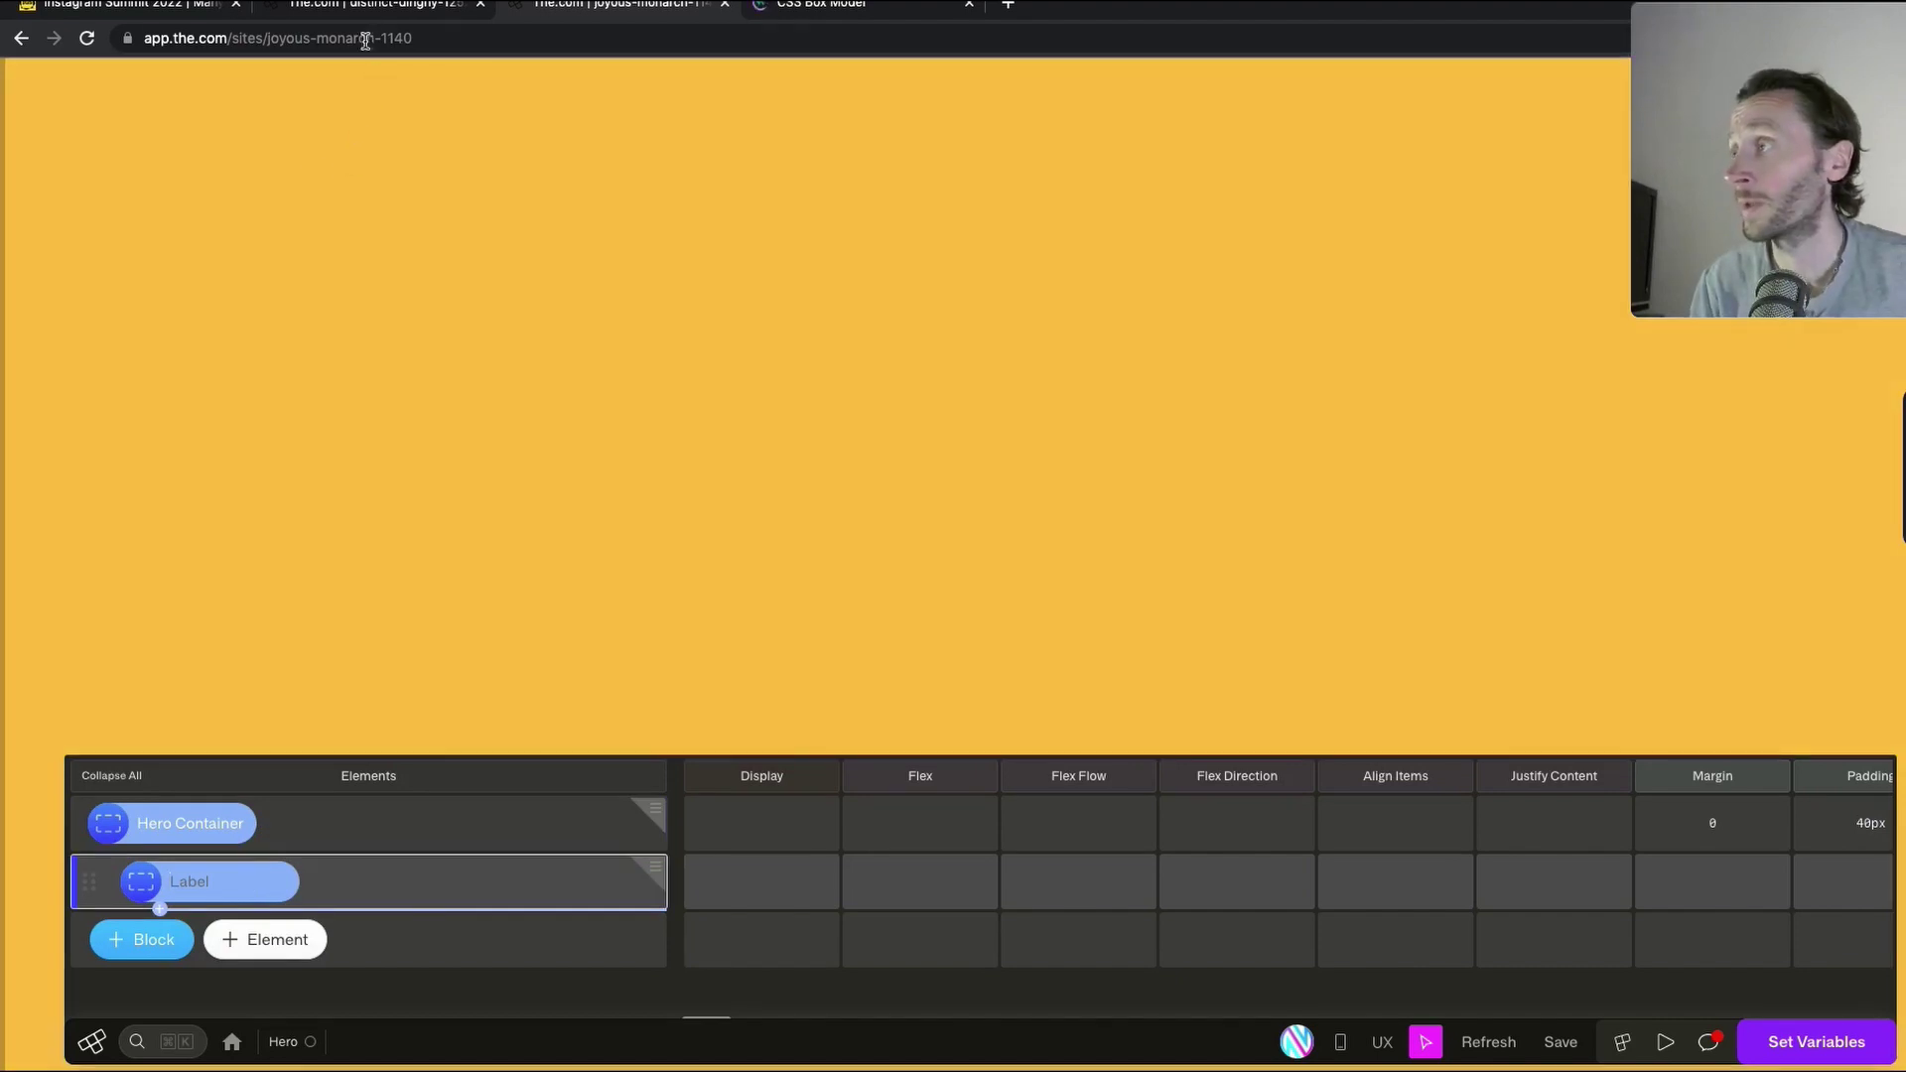
# Check the banner structure on the reference site and name the new div Top Banner
pyautogui.click(373, 8)
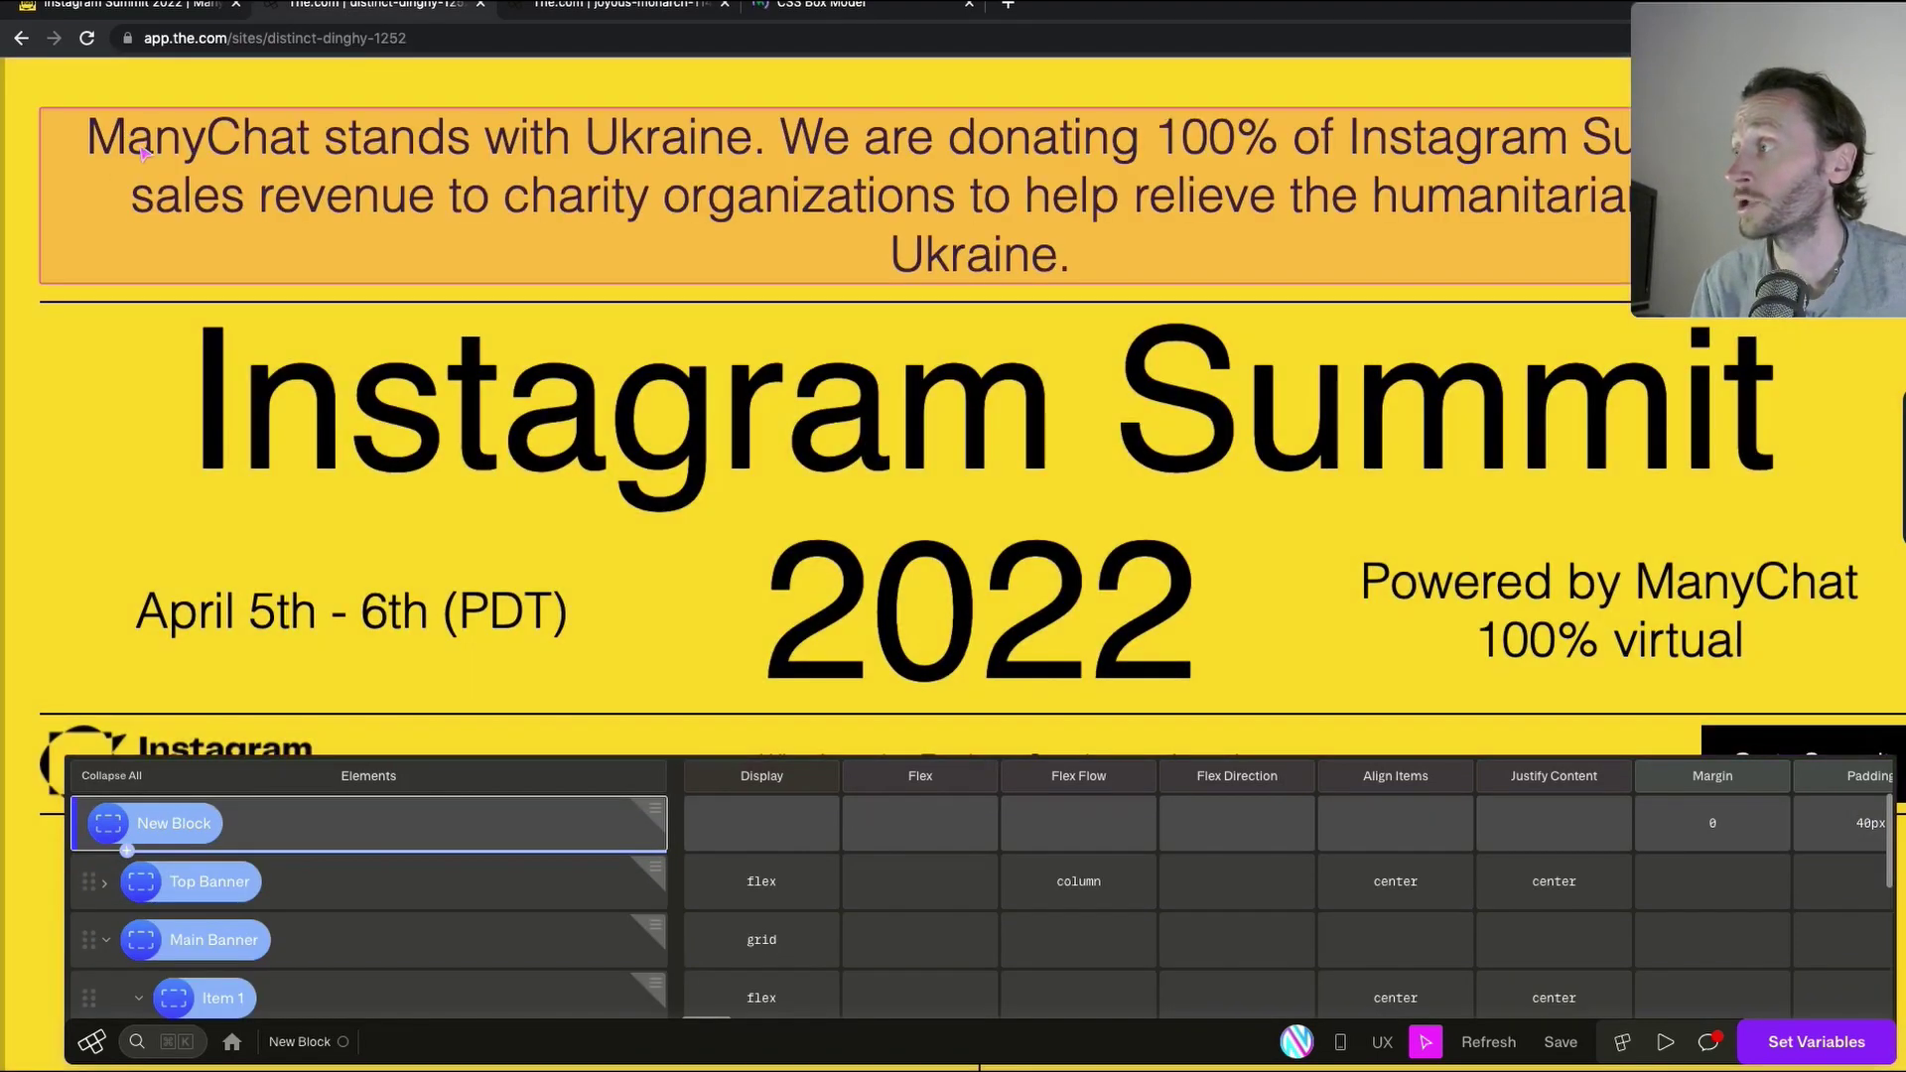
pyautogui.click(105, 882)
pyautogui.click(239, 894)
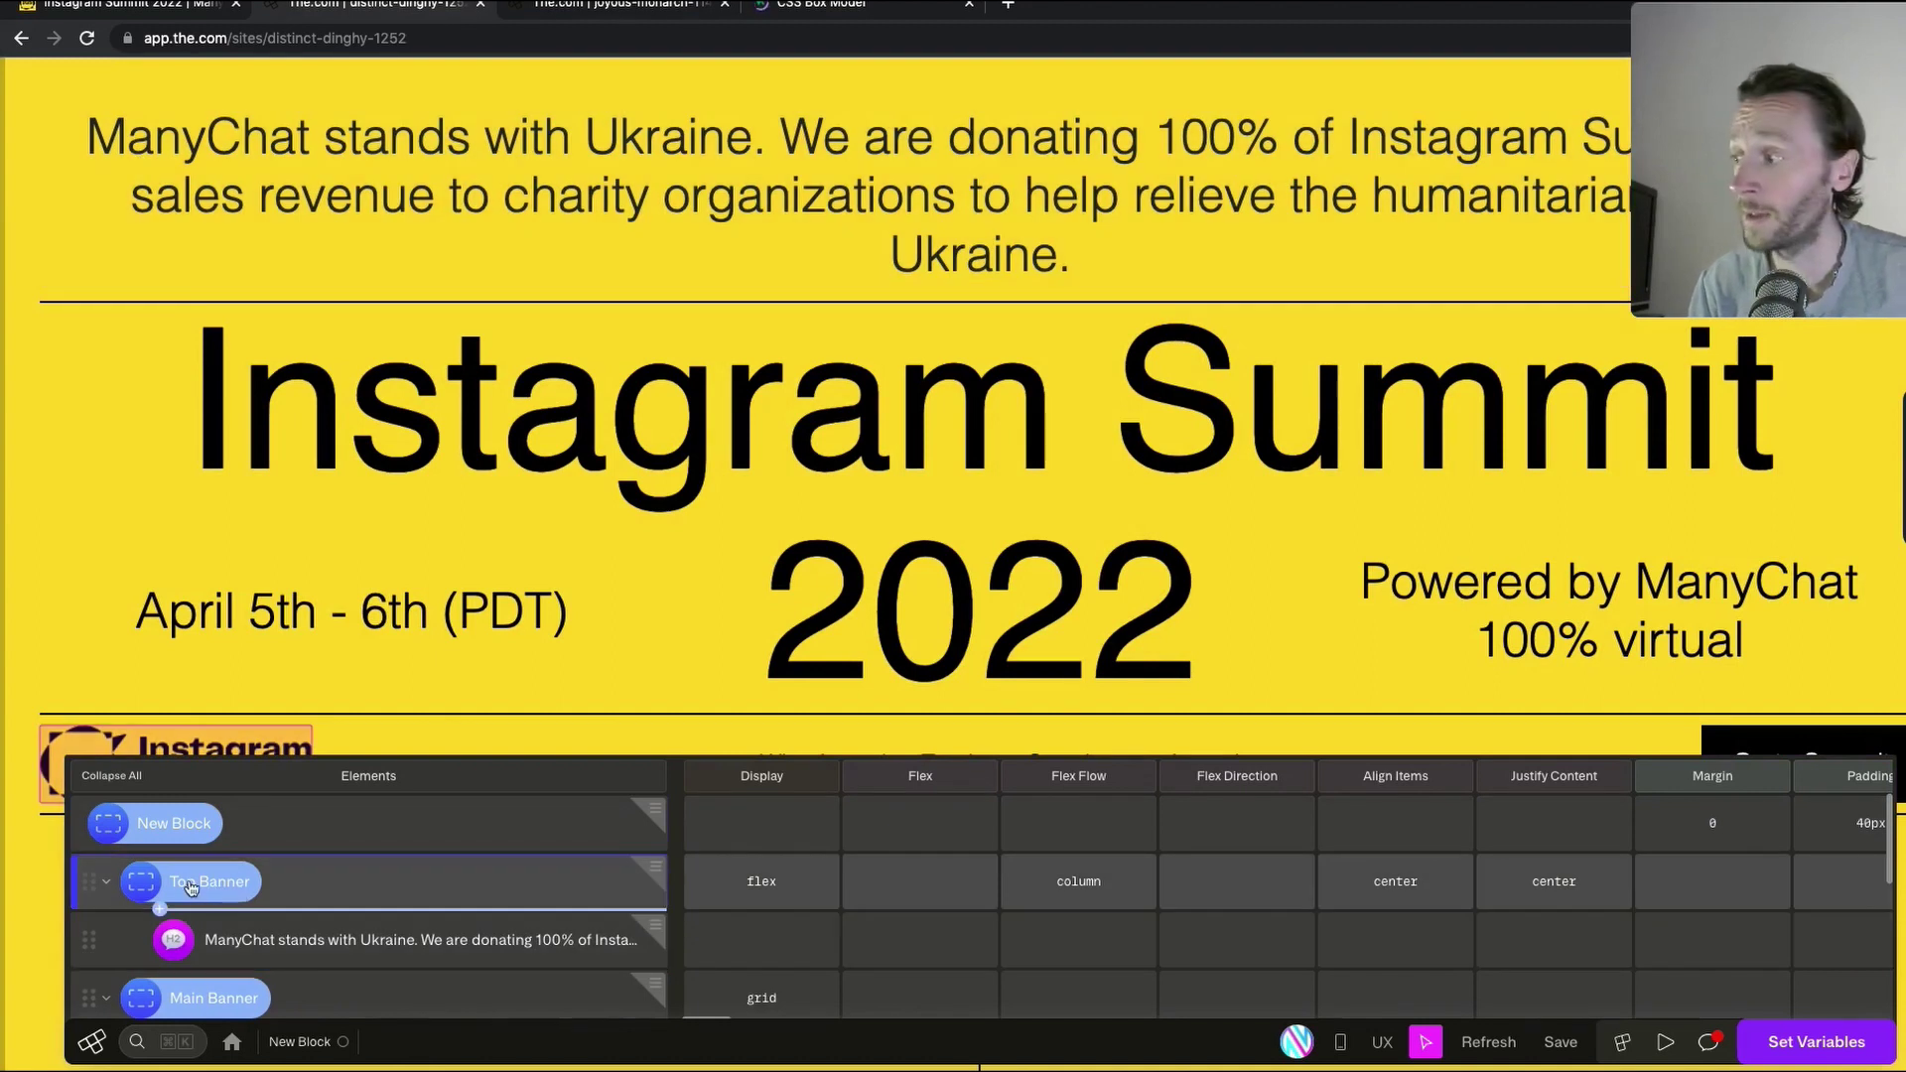
pyautogui.hotkey('ctrl', 'Tab')
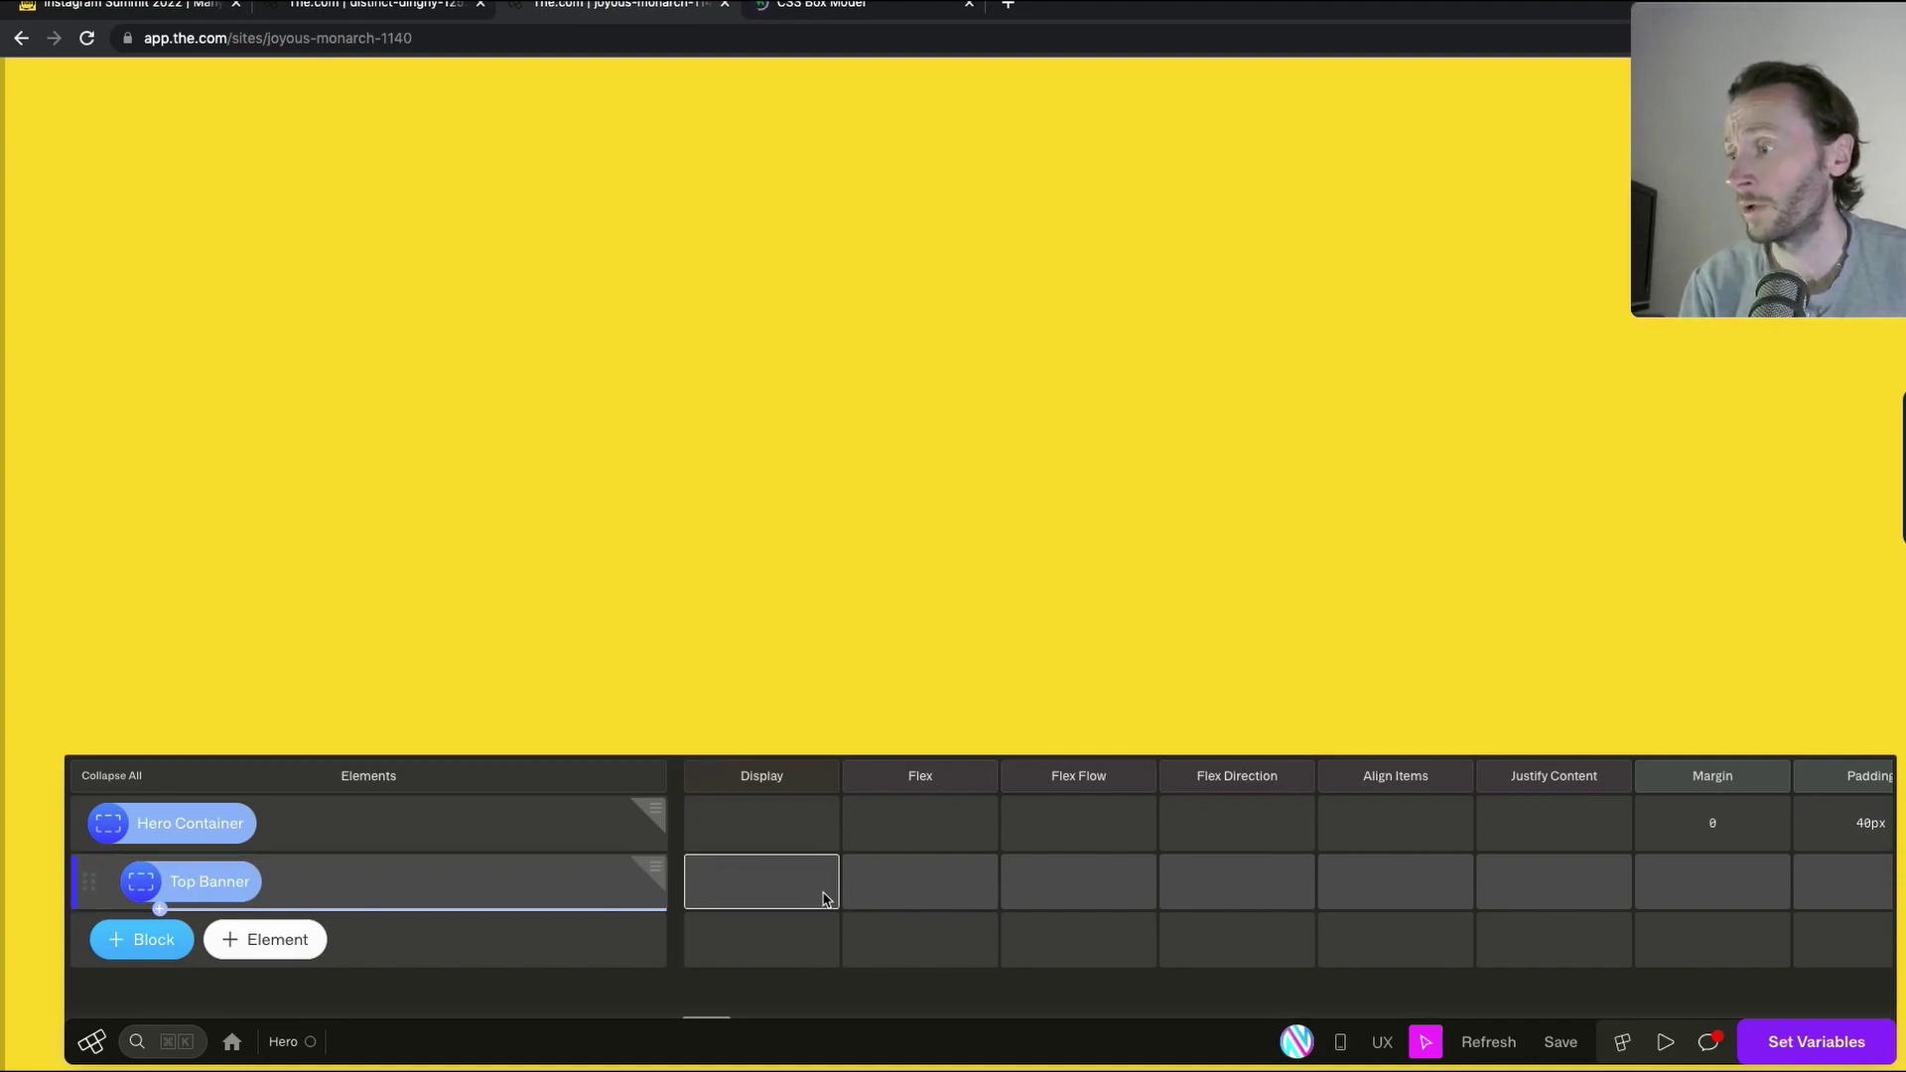
# Set the Top Banner's display to flex
pyautogui.click(765, 890)
pyautogui.write('flex')
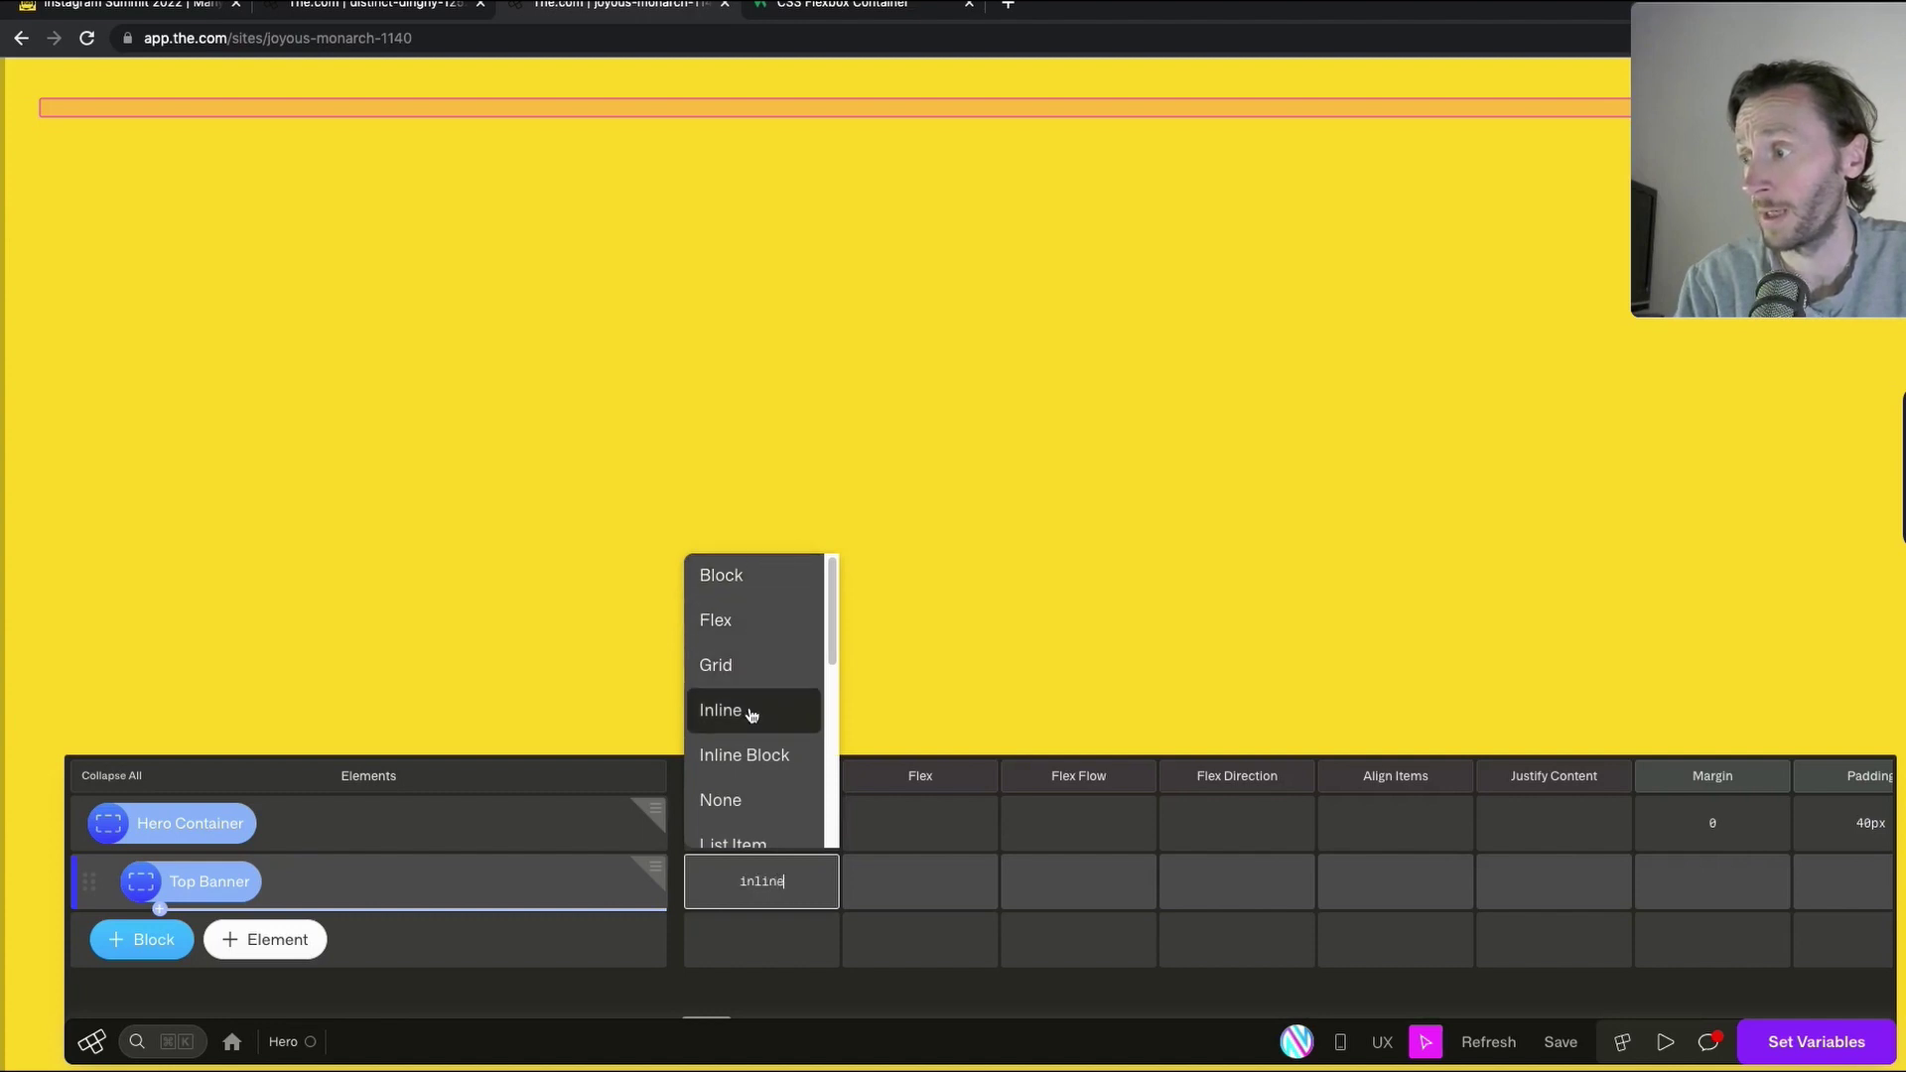
pyautogui.click(766, 622)
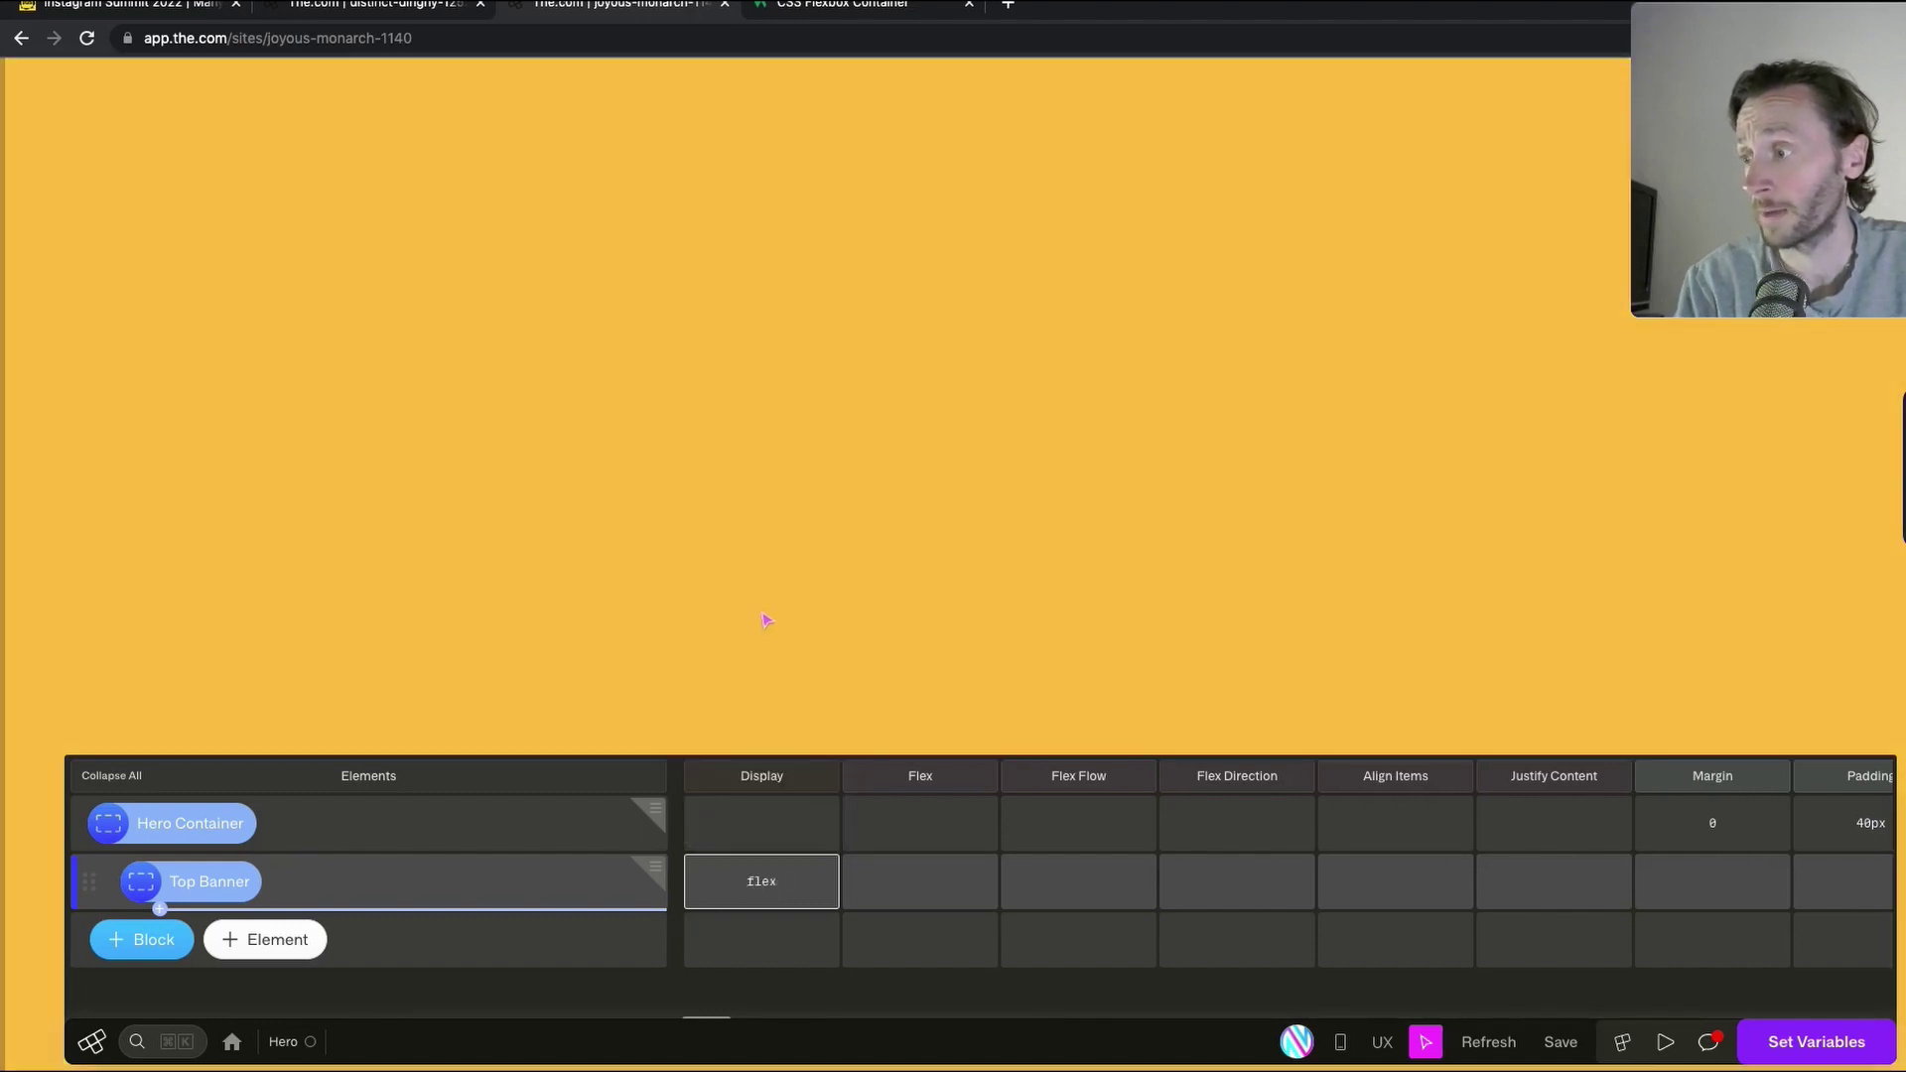
# Review the flex-direction values and their examples on the W3Schools CSS Flex Container page, and return to the Hero site
pyautogui.click(867, 11)
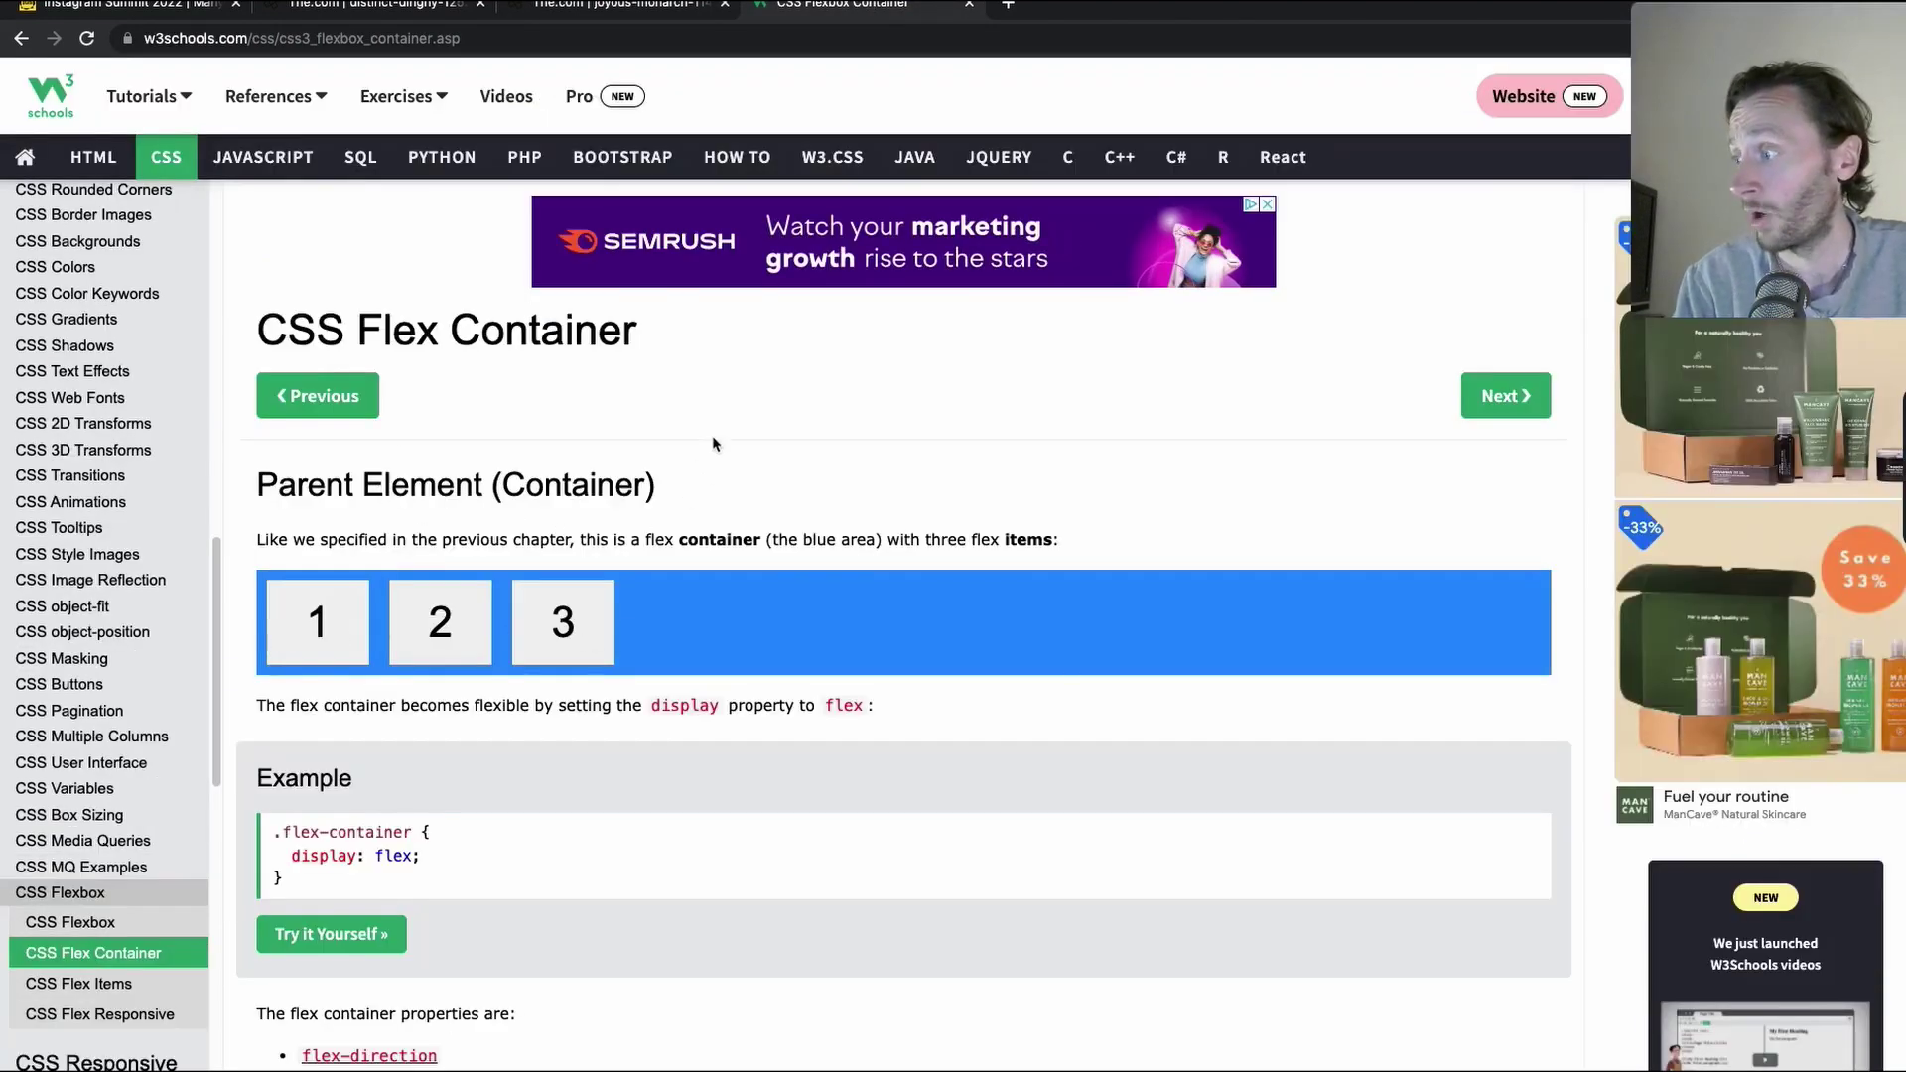
pyautogui.scroll(-10, 713, 444)
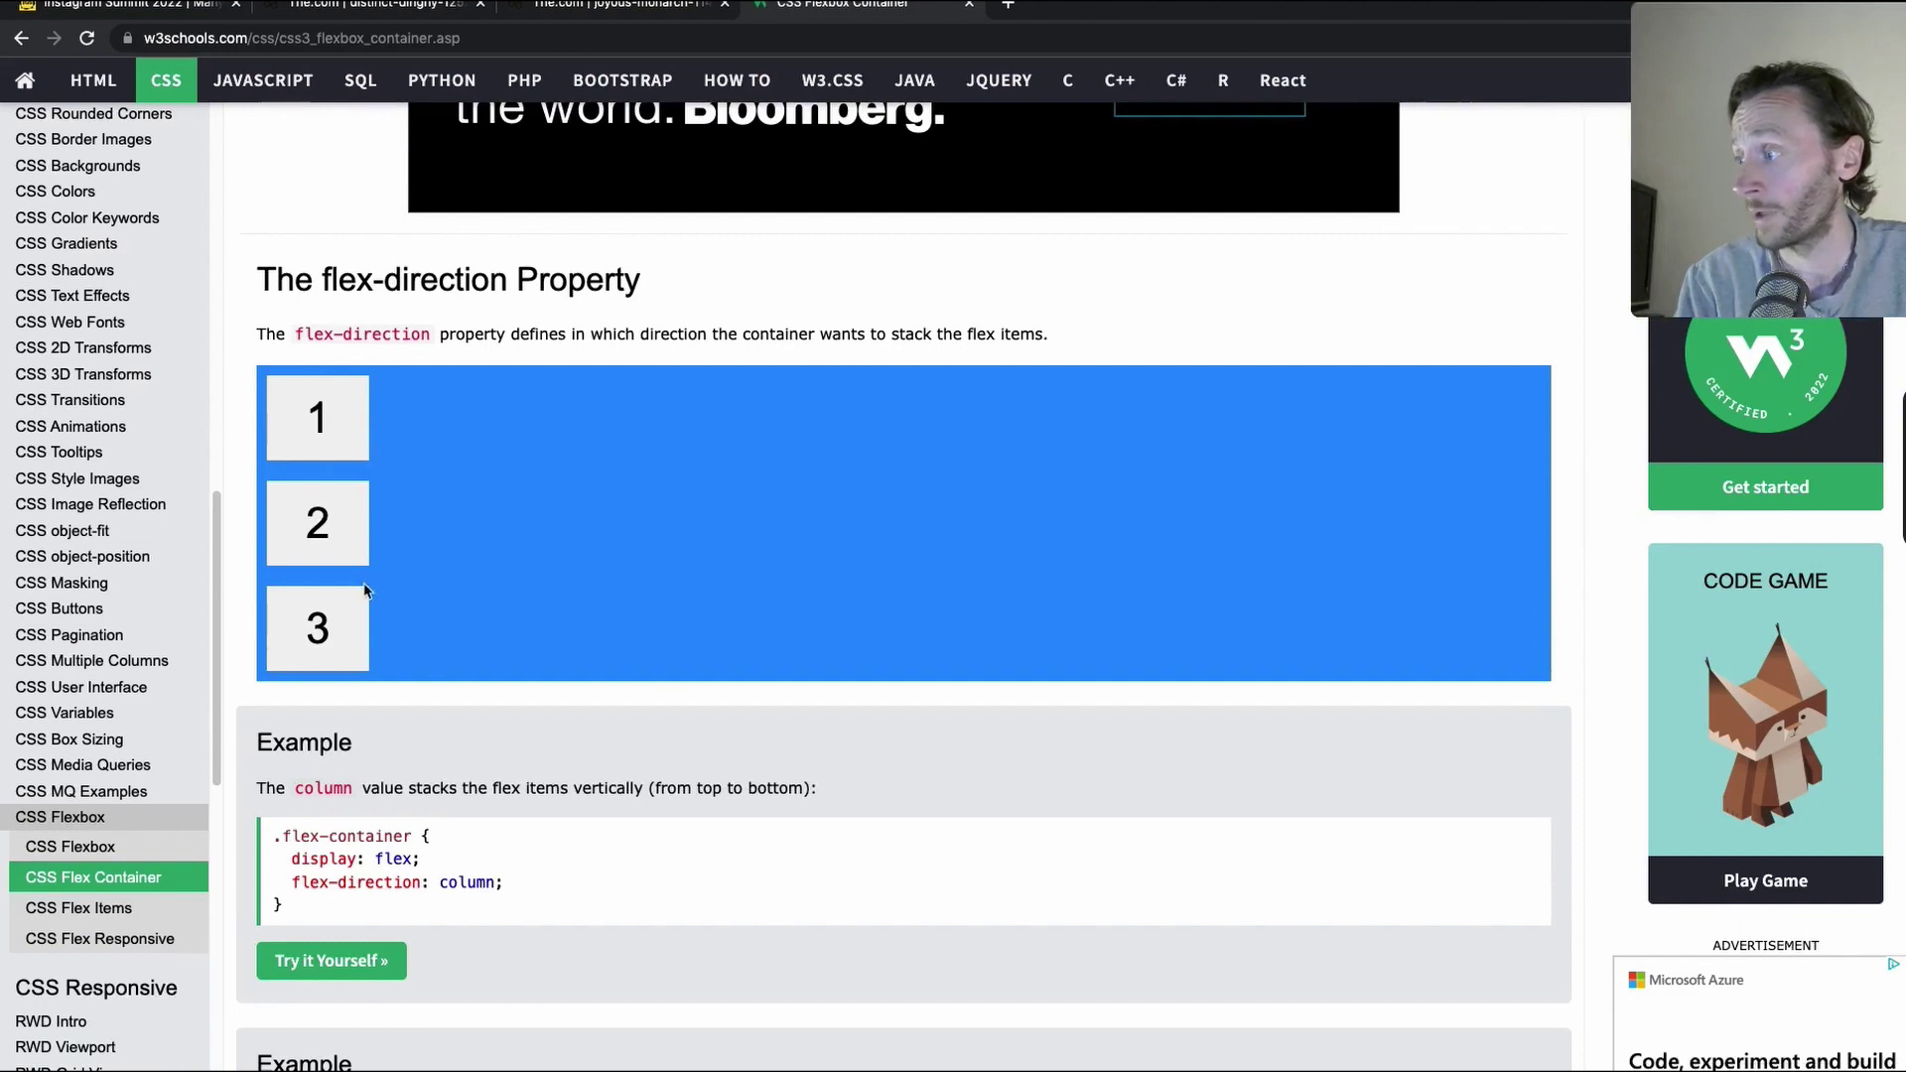
pyautogui.scroll(-3, 635, 681)
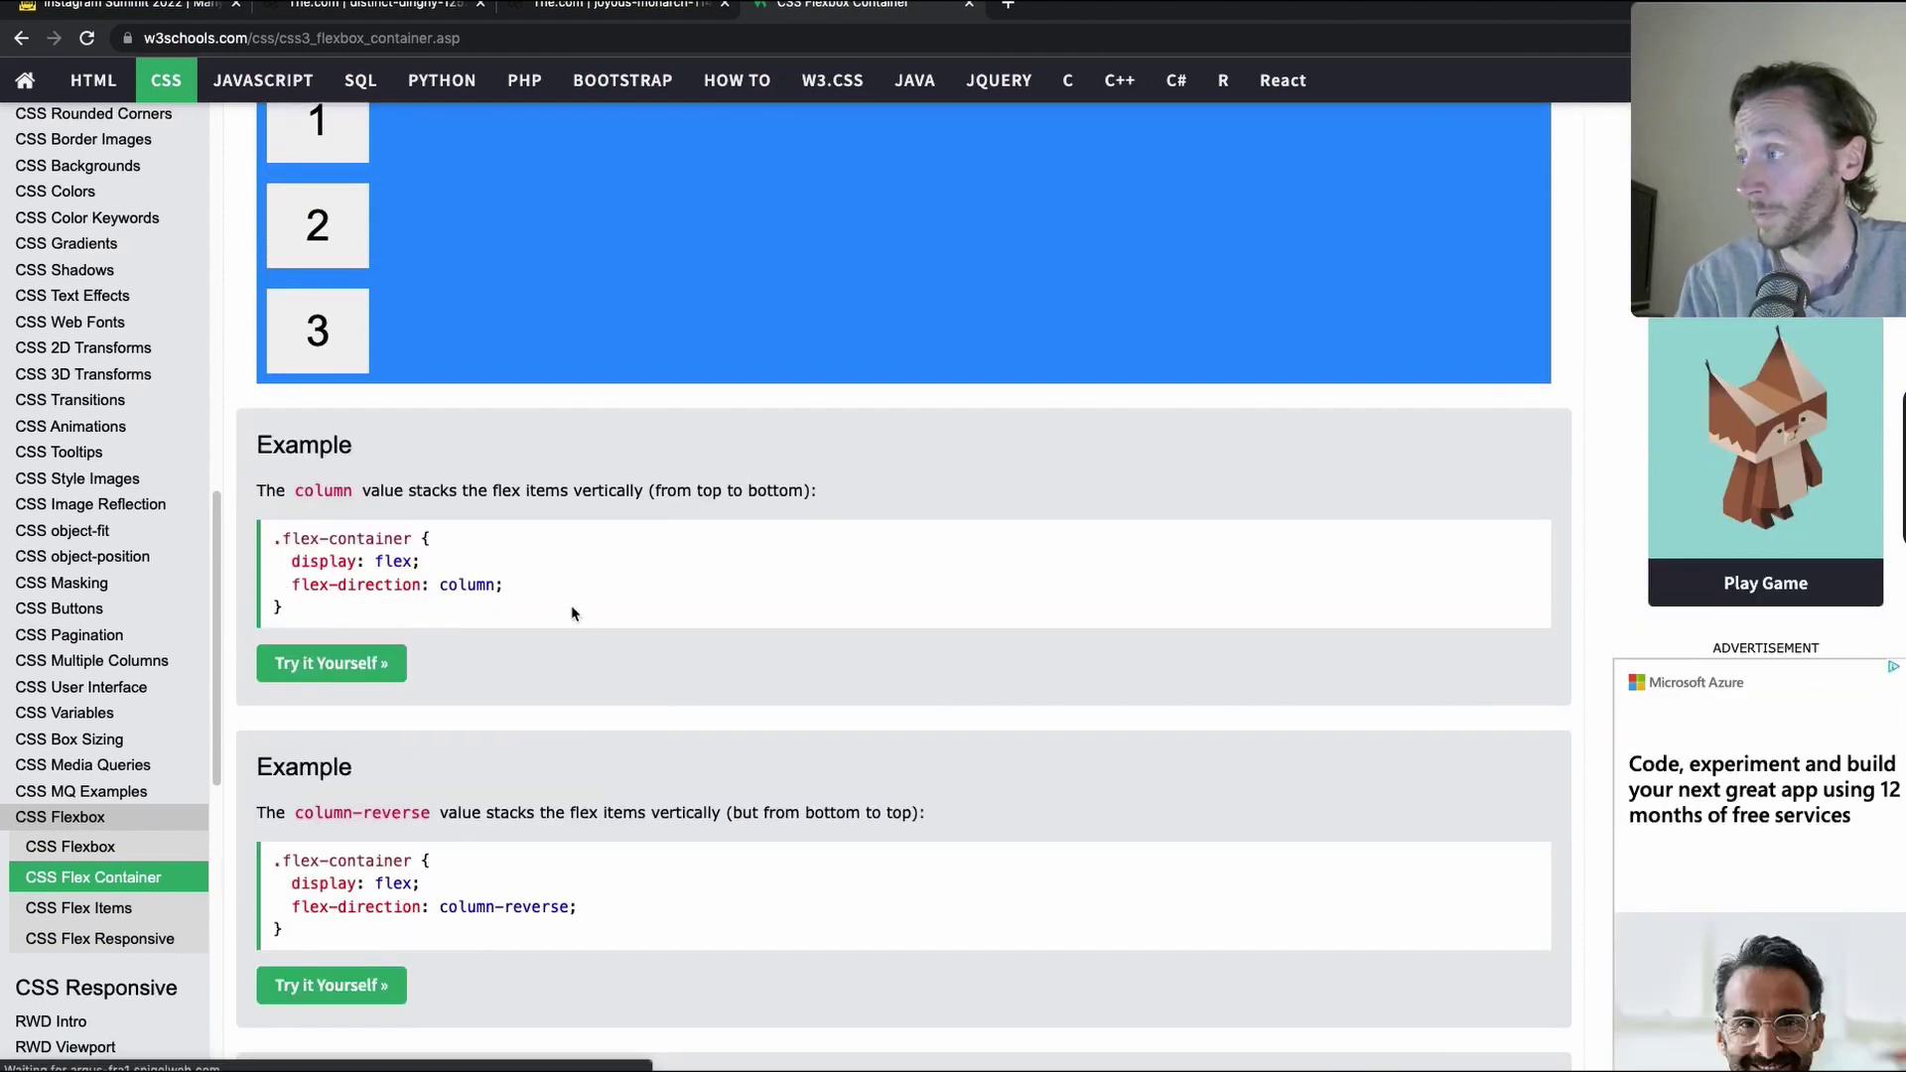
pyautogui.scroll(-2, 576, 676)
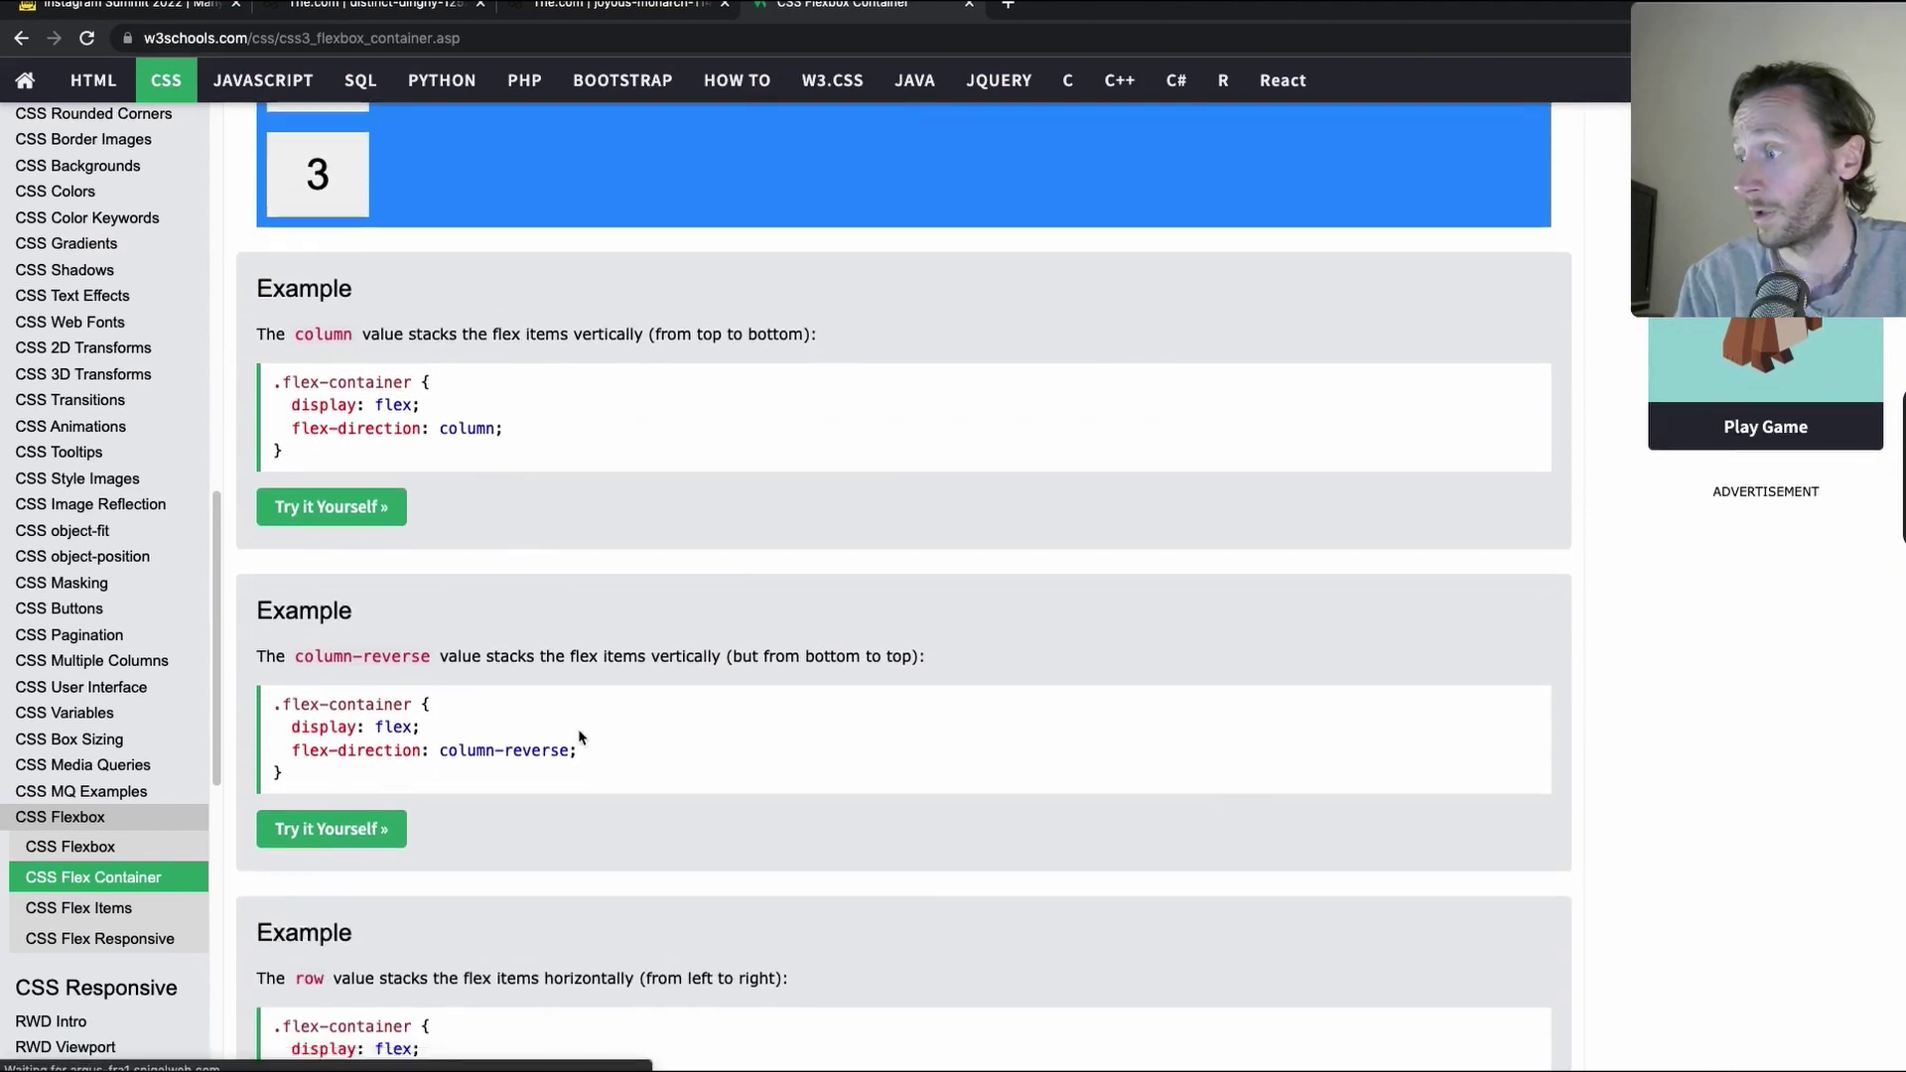
pyautogui.scroll(-5, 778, 840)
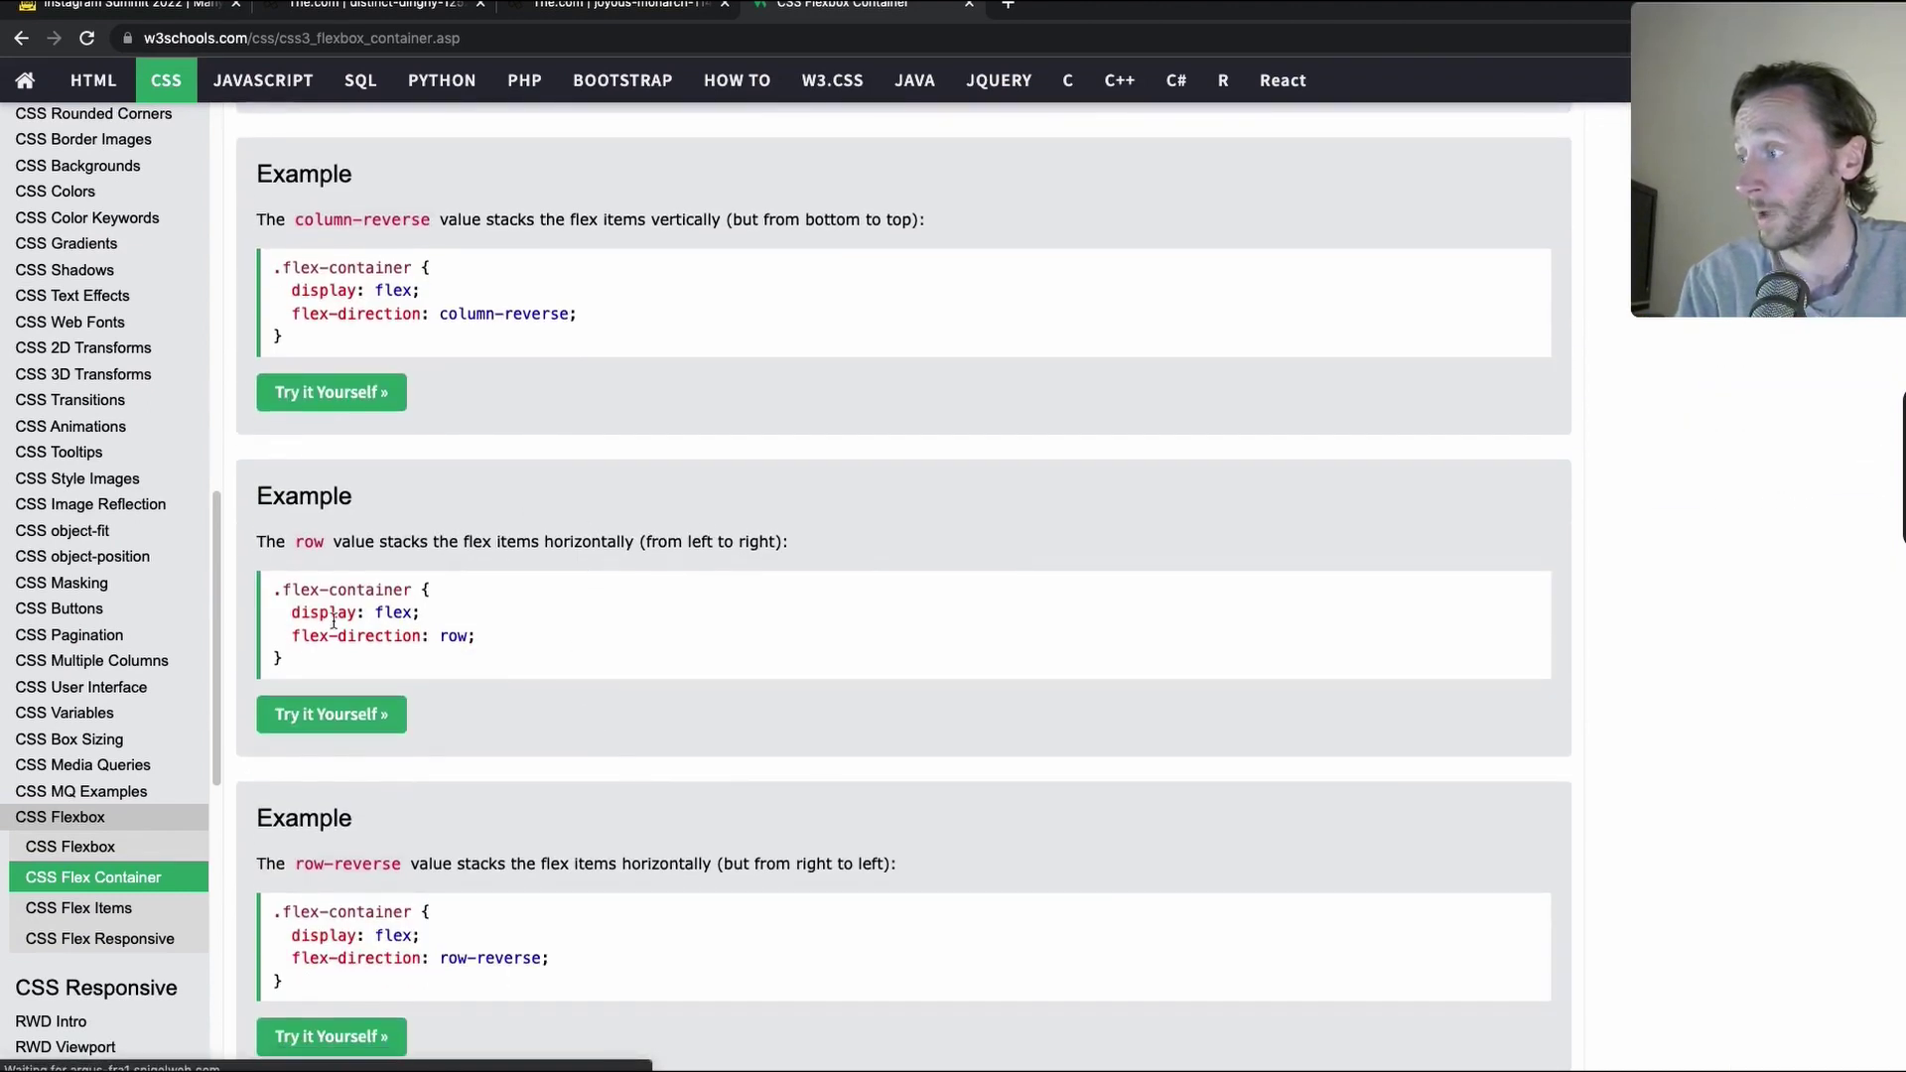
pyautogui.click(534, 6)
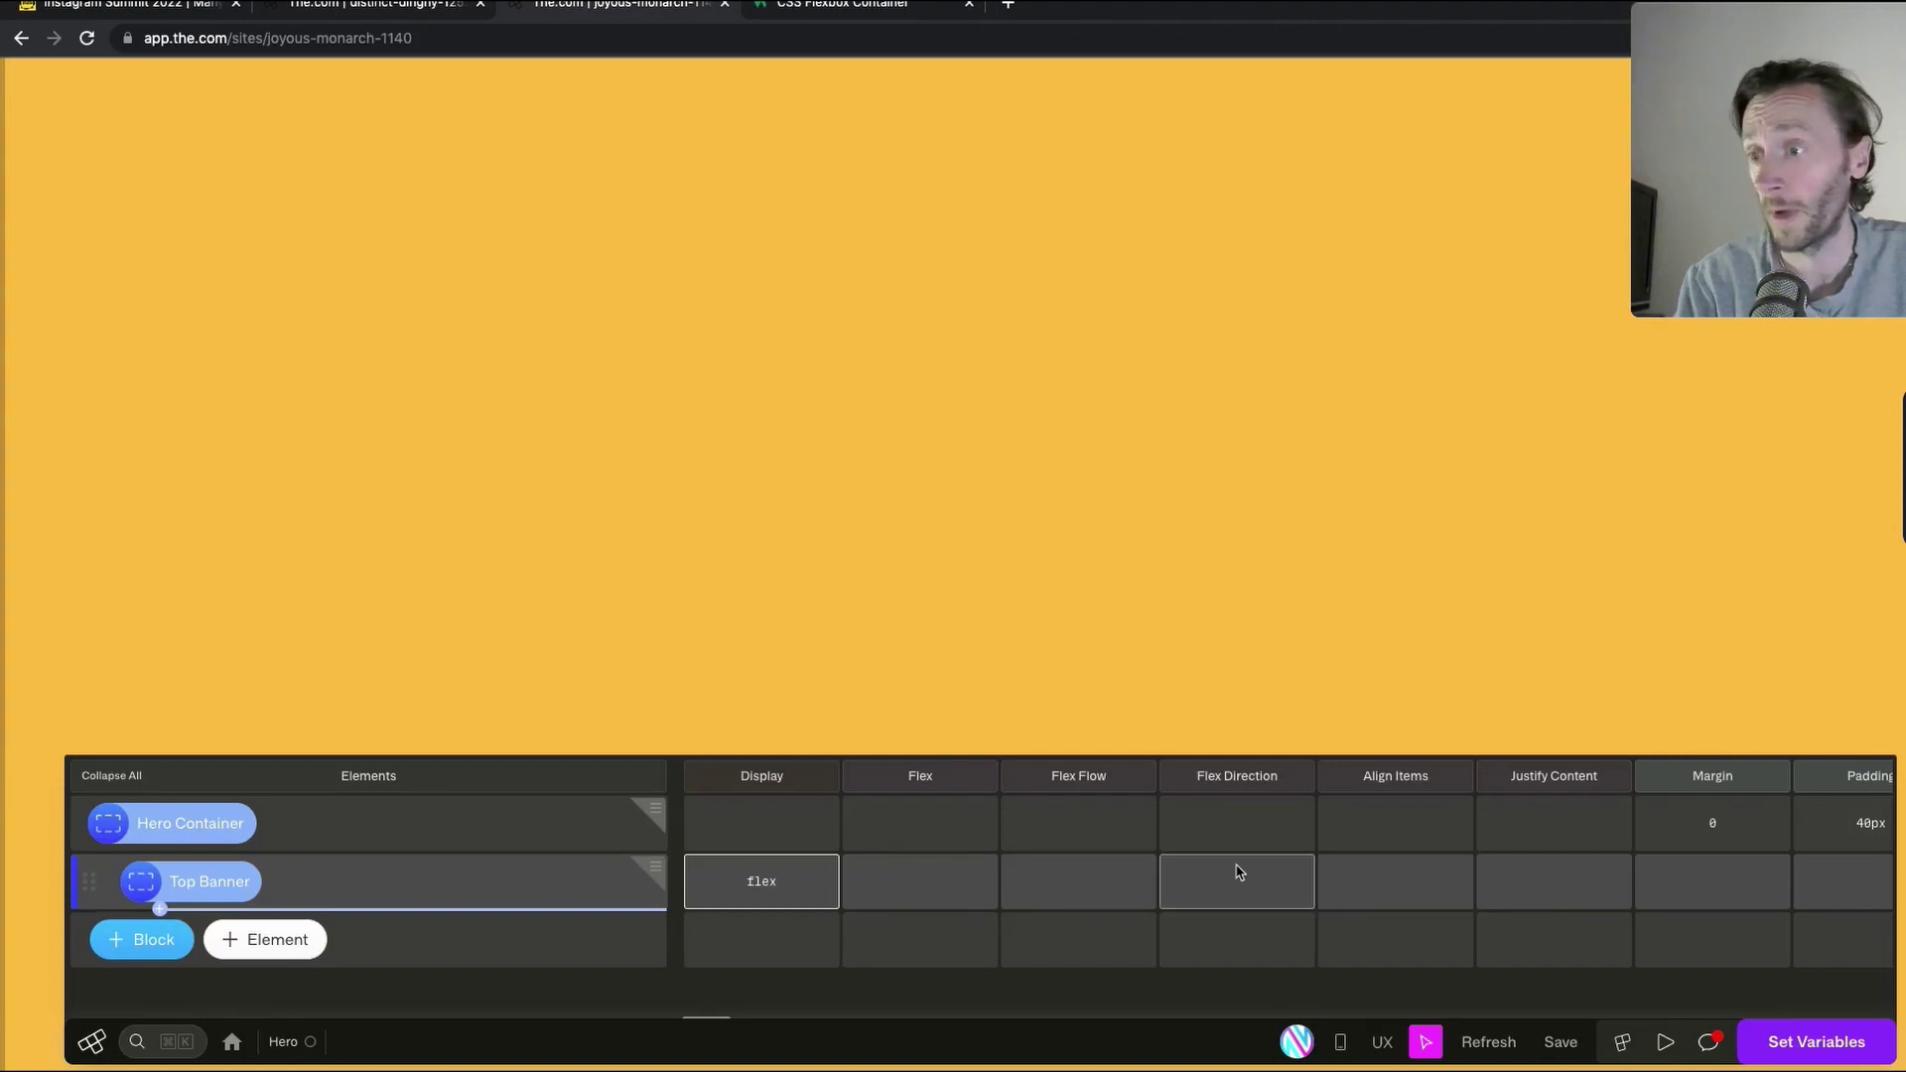
# Check the reference site's Top Banner alignment and set the new Top Banner's Align Items and Justify Content to center
pyautogui.click(412, 6)
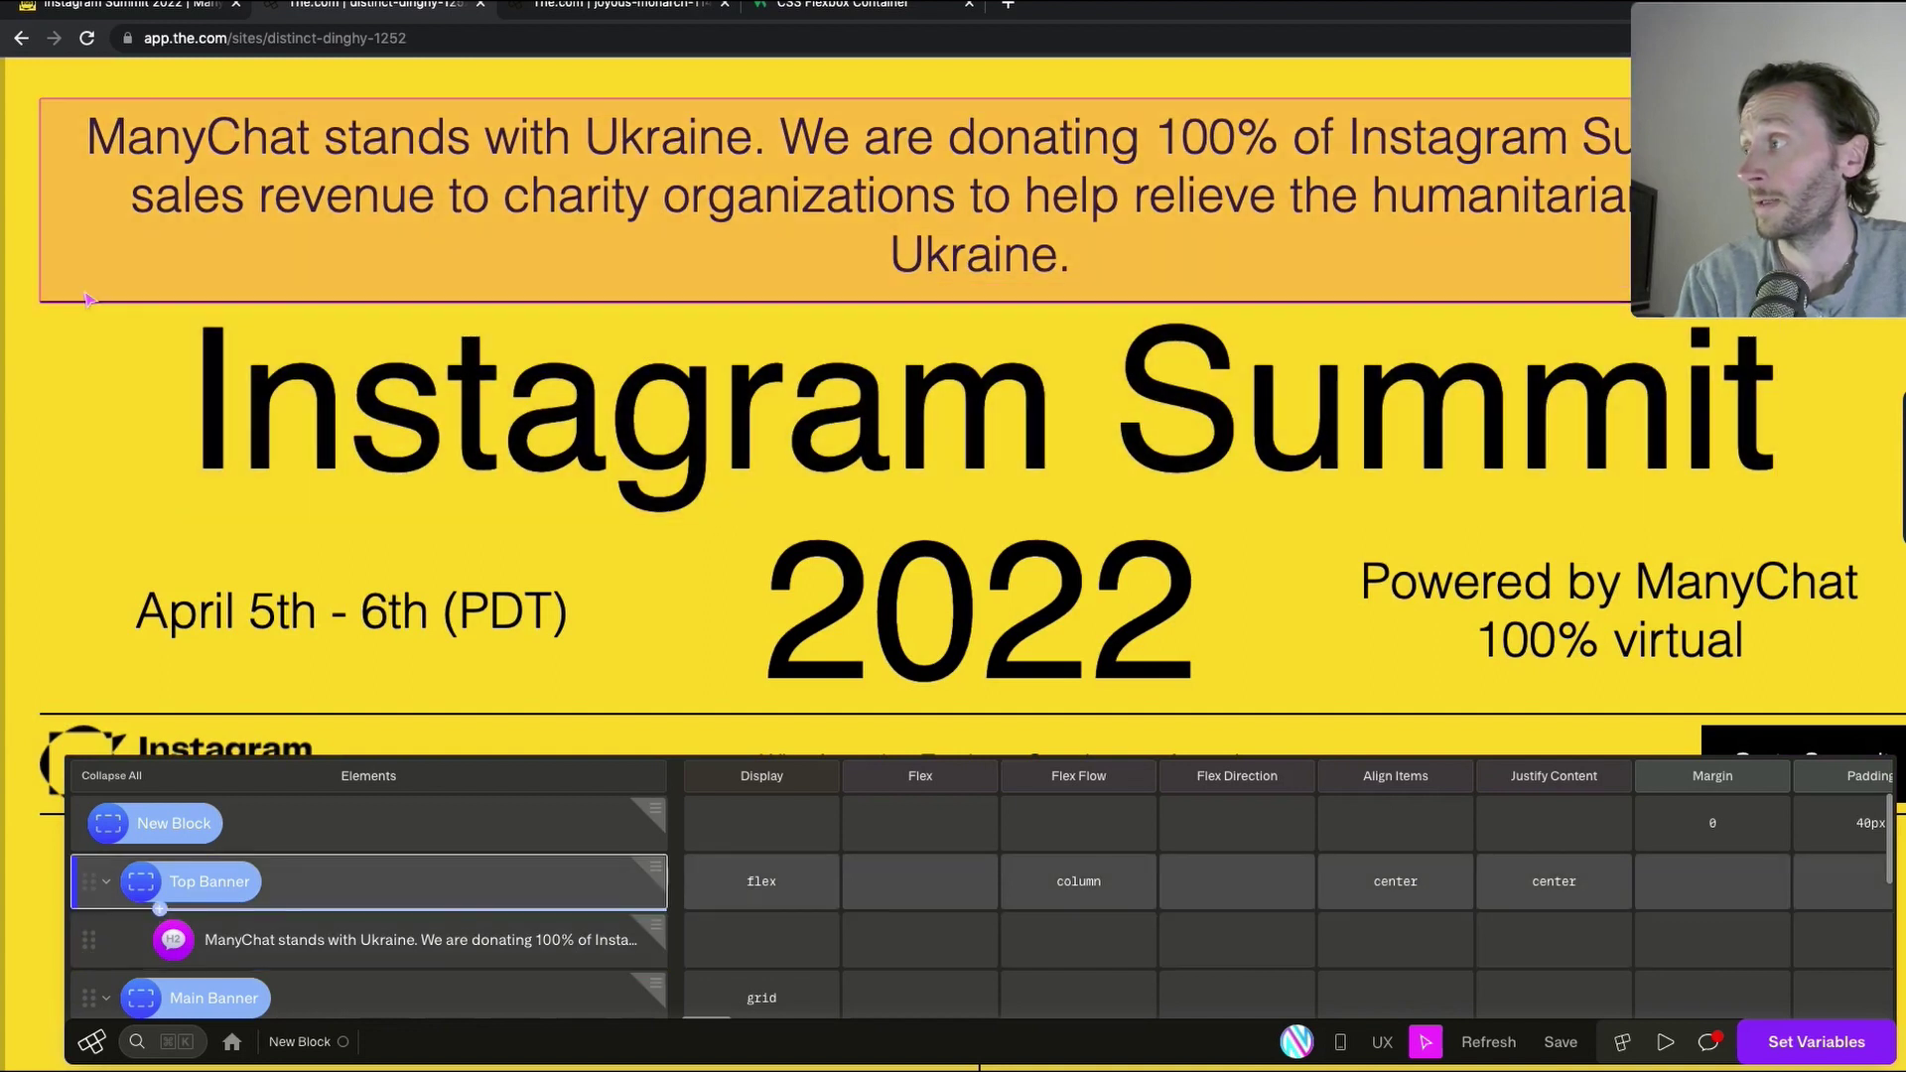
pyautogui.hotkey('ctrl', 'Tab')
pyautogui.click(1407, 874)
pyautogui.click(1417, 642)
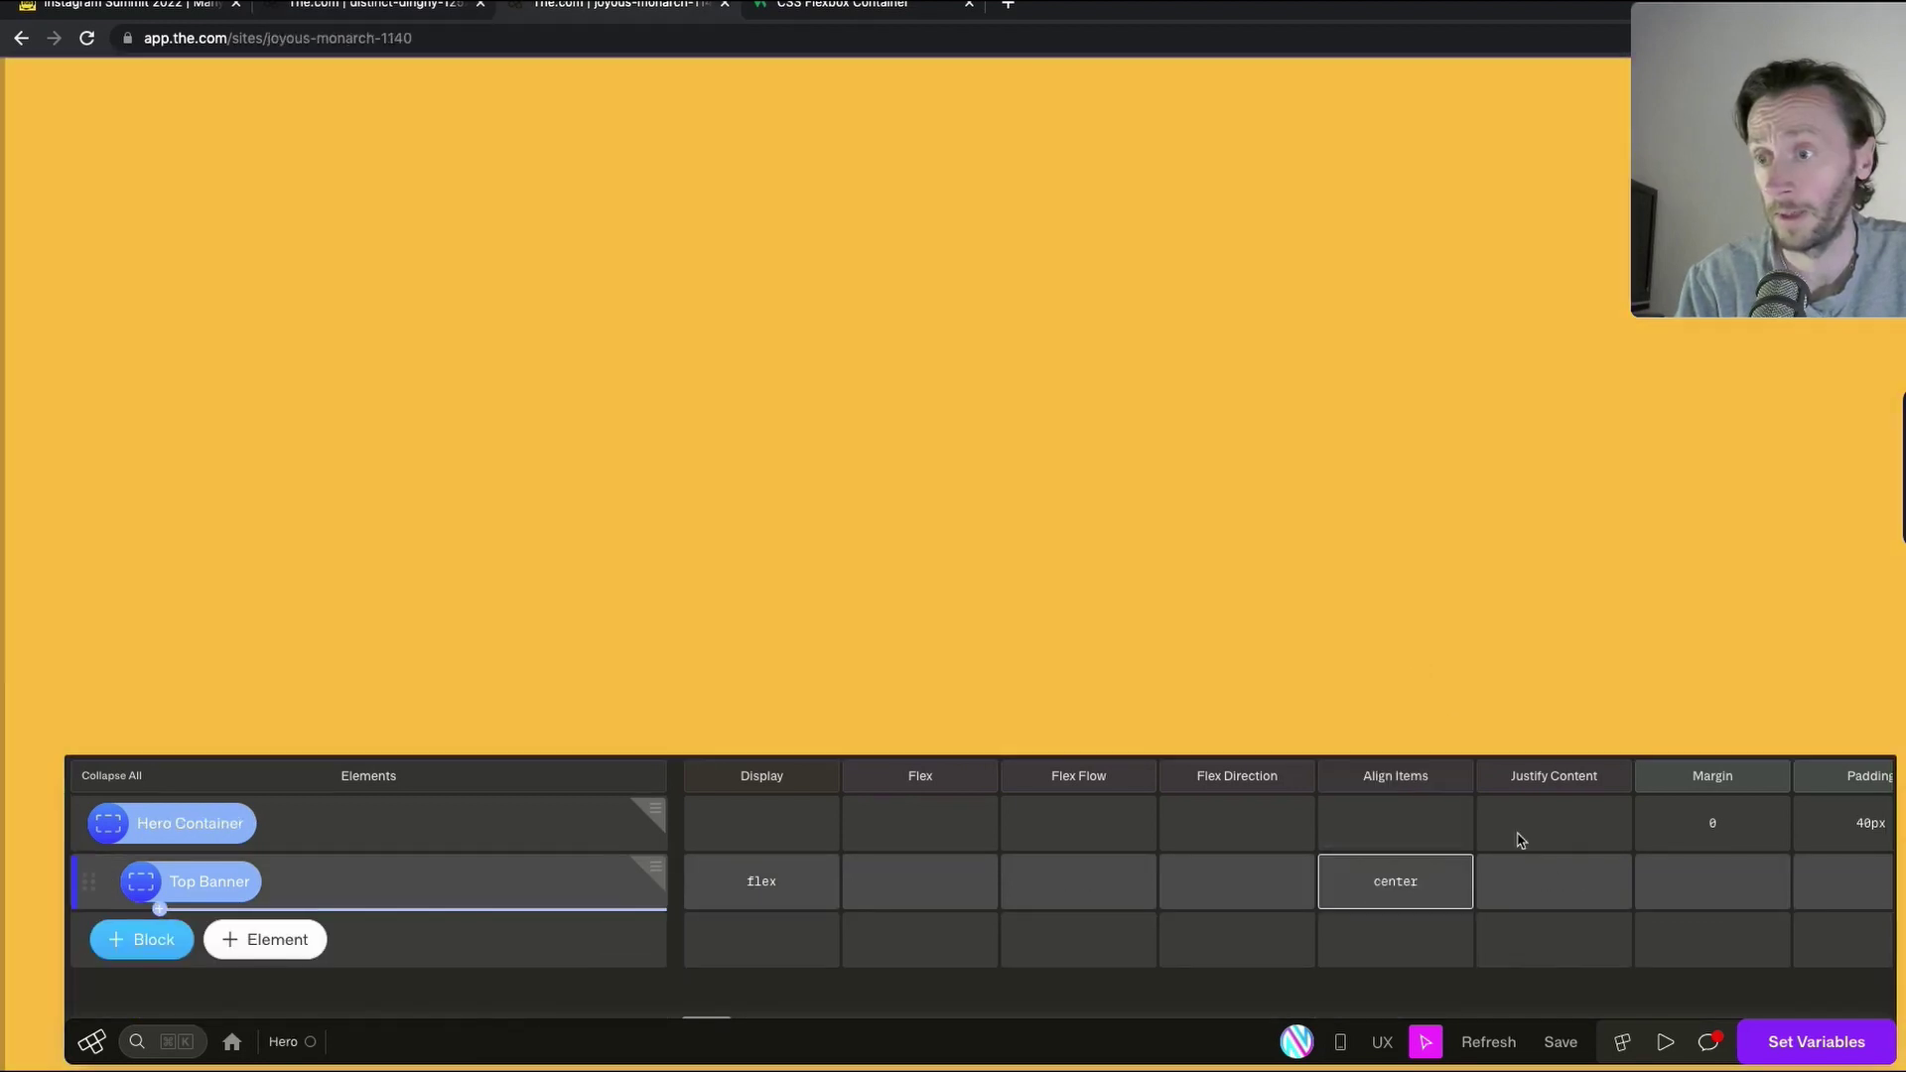
pyautogui.click(1549, 881)
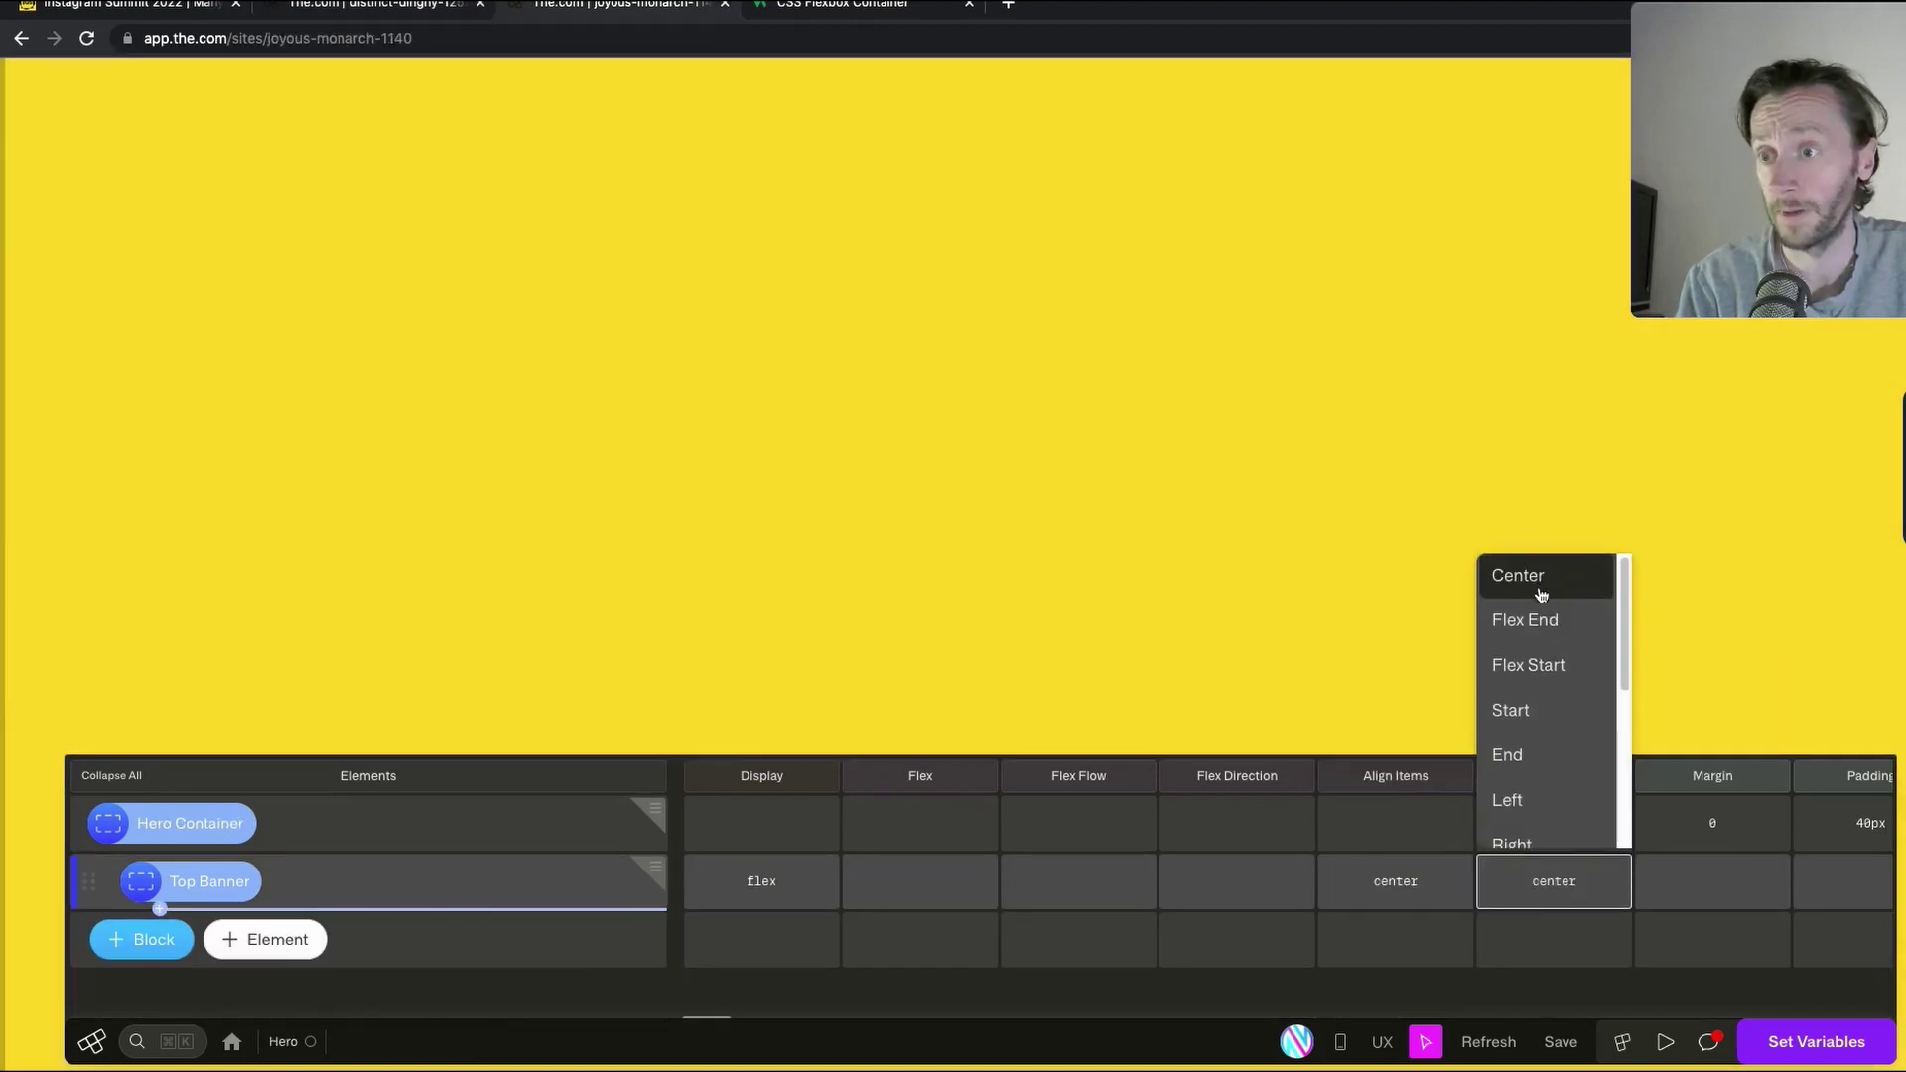
pyautogui.click(1544, 594)
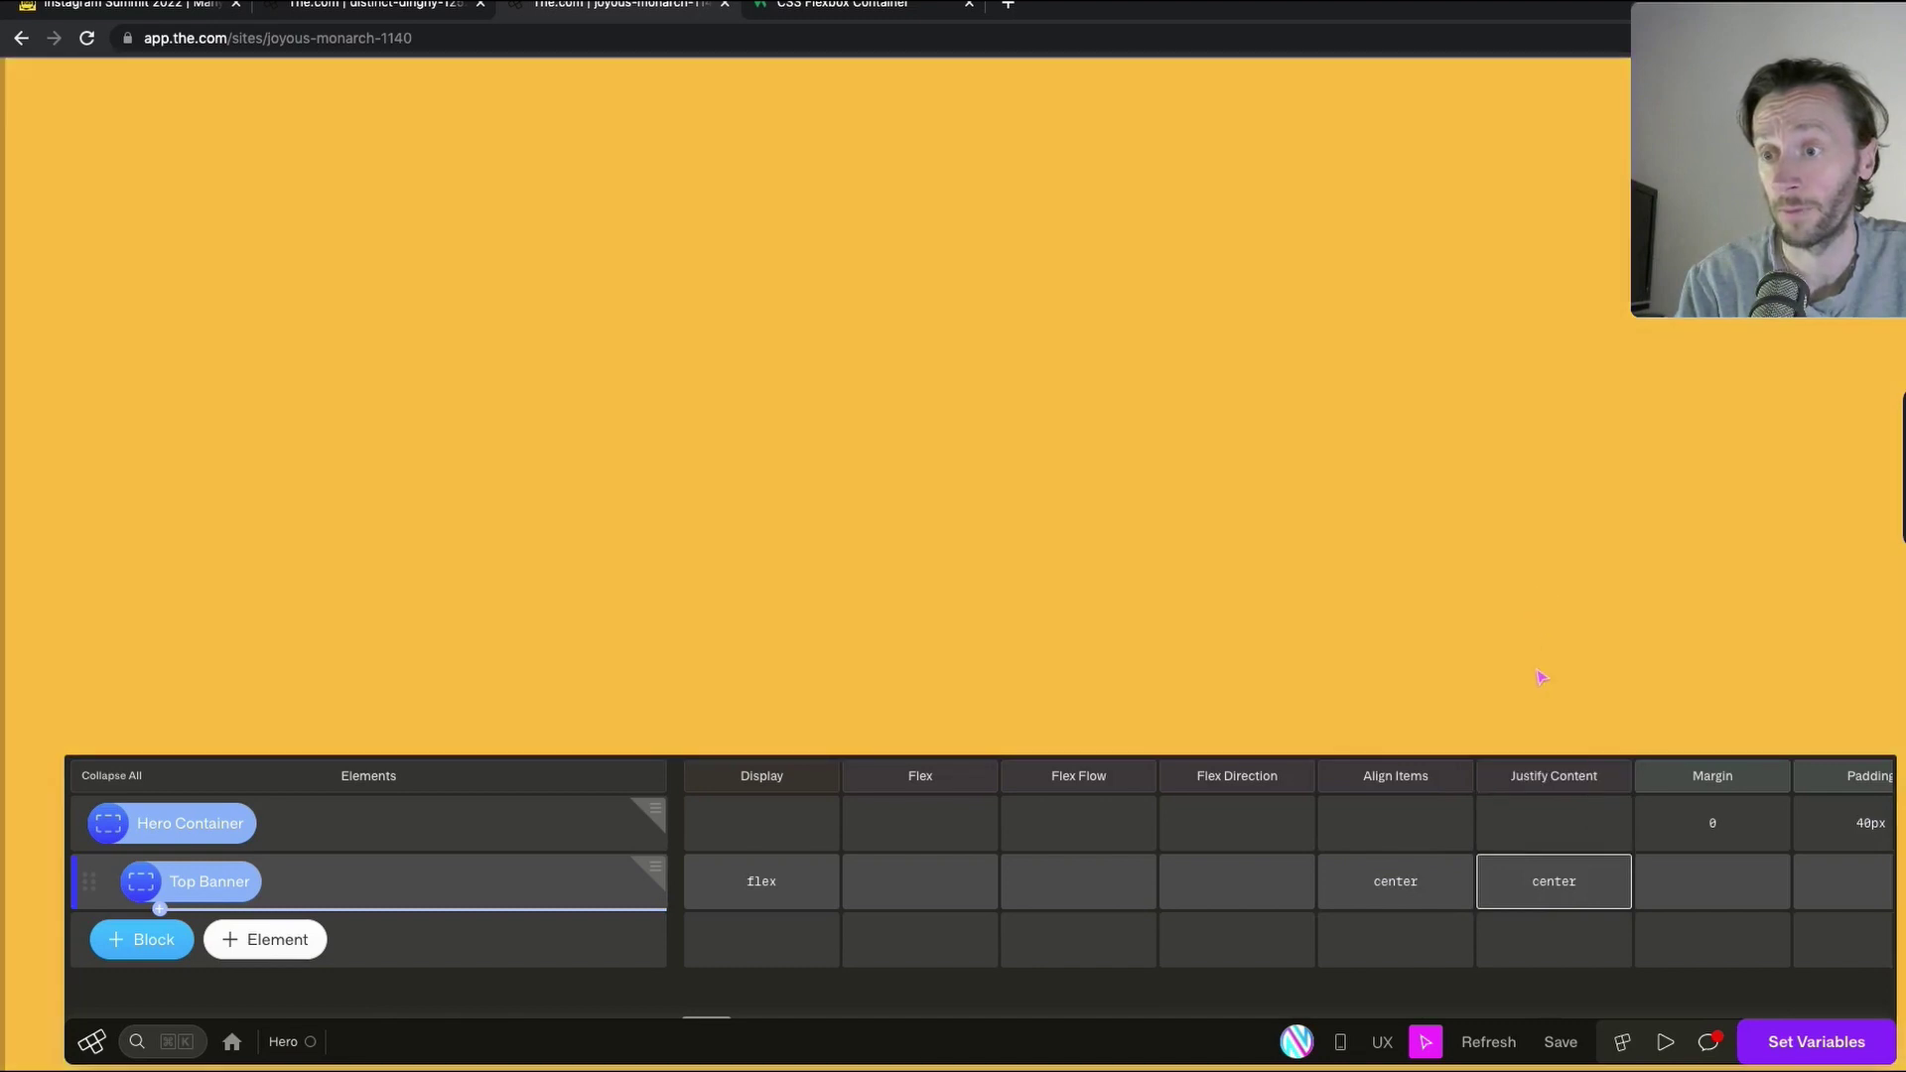
# Check the reference Top Banner's dimensions and set the new Top Banner's height to 20%
pyautogui.click(1678, 894)
pyautogui.hscroll(10, 1678, 894)
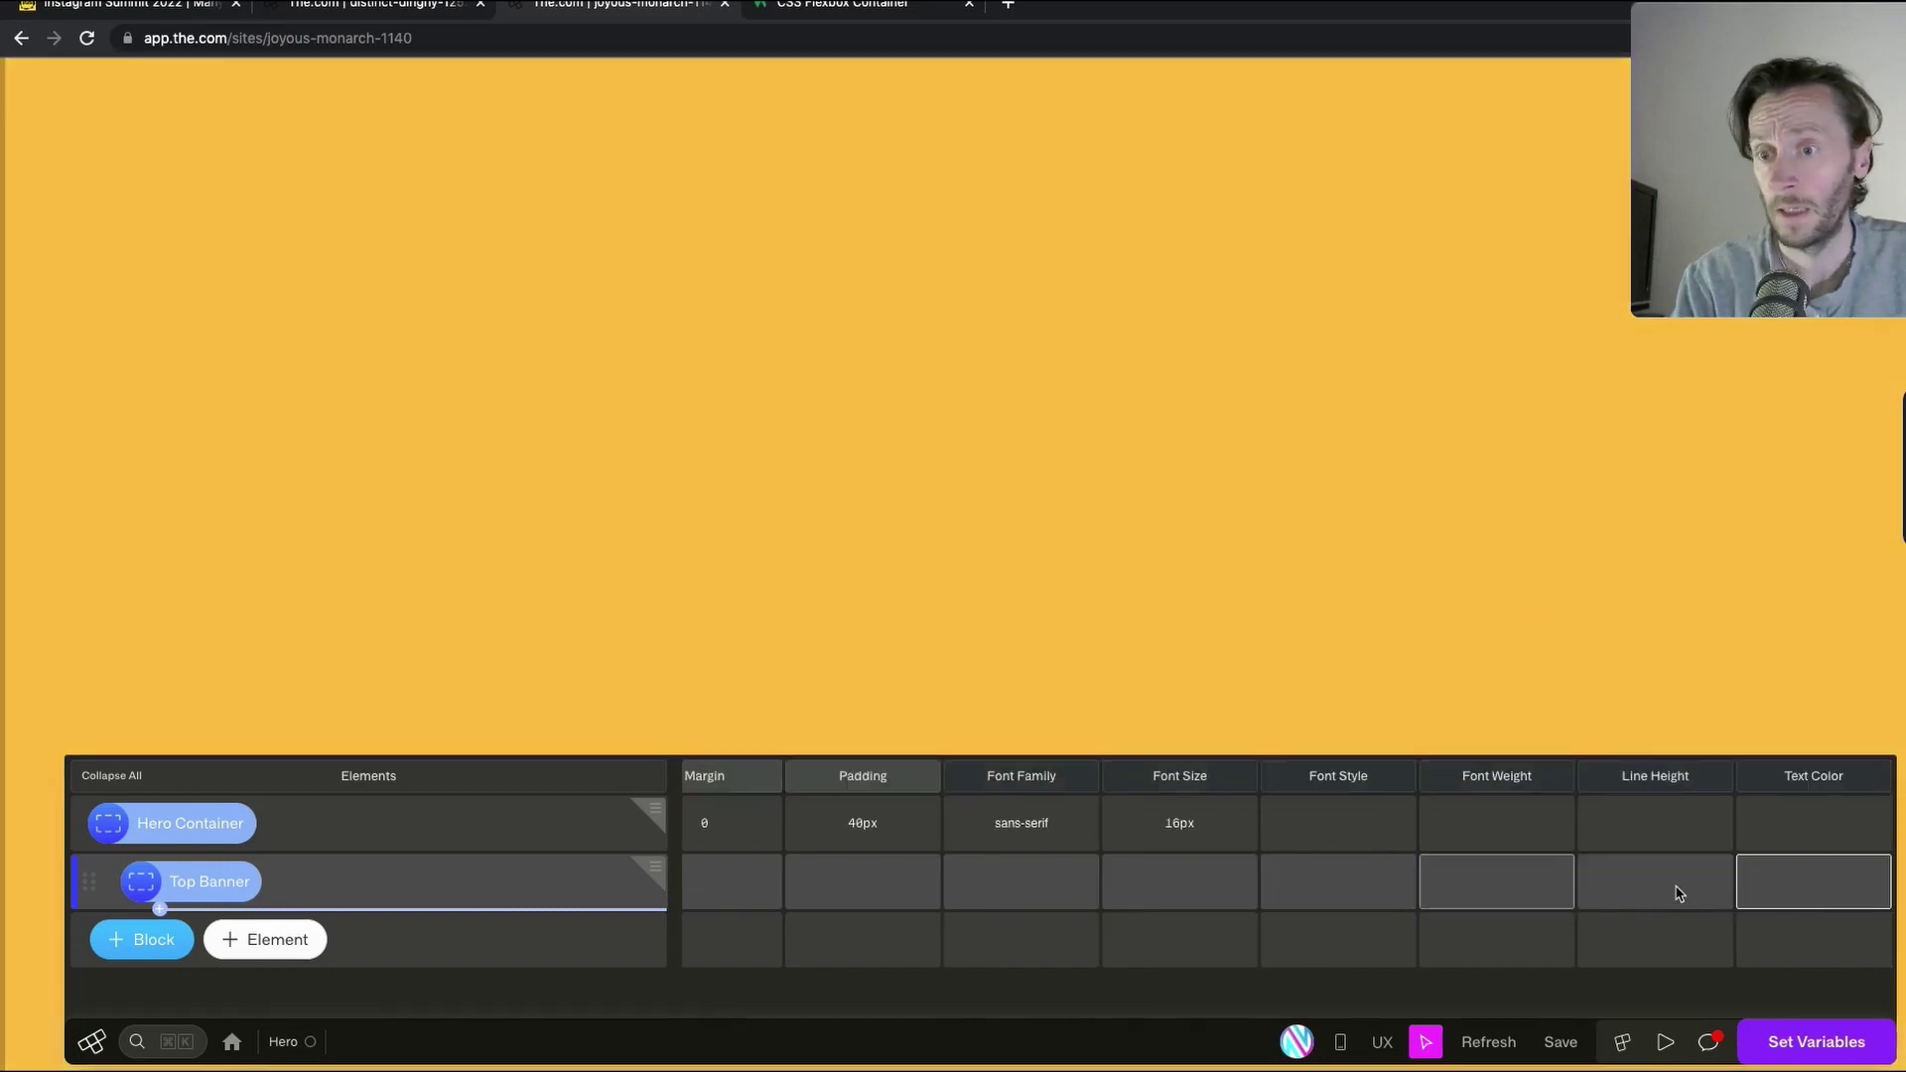
pyautogui.click(412, 8)
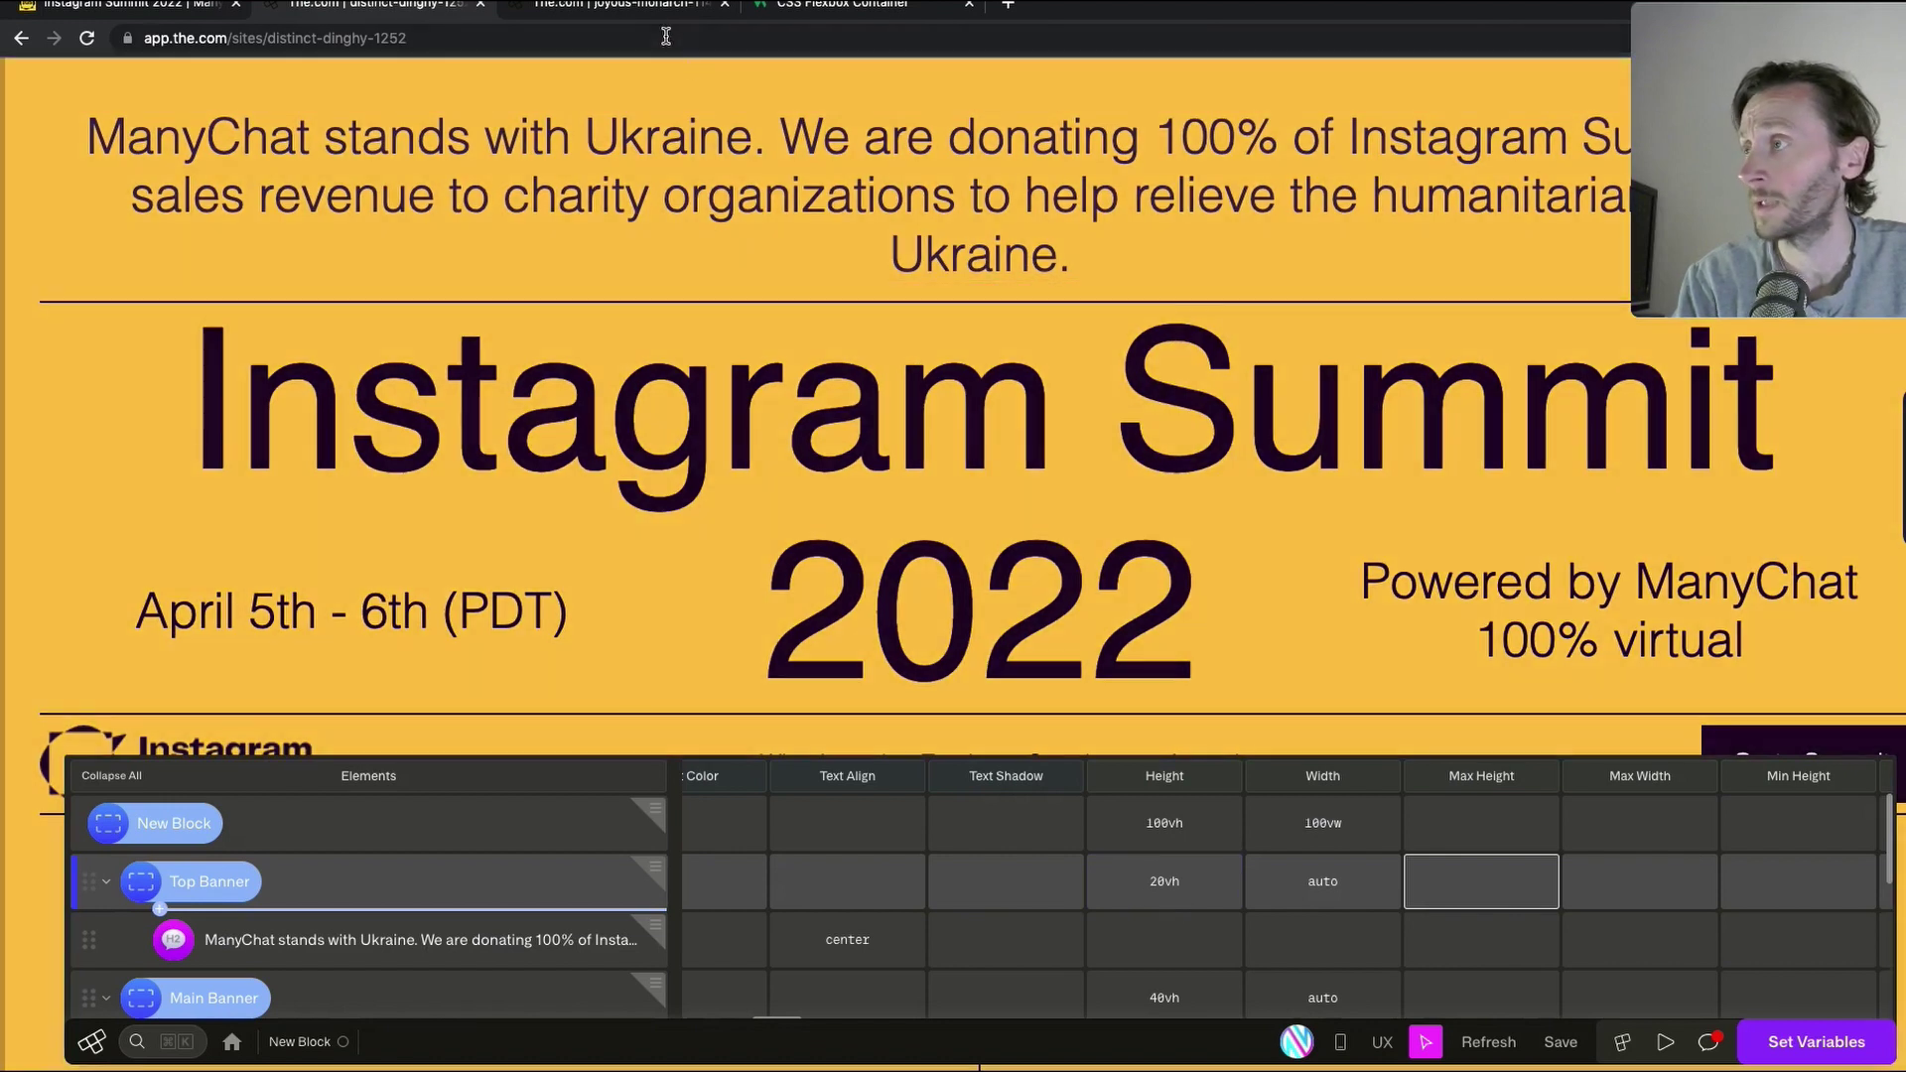
pyautogui.click(625, 6)
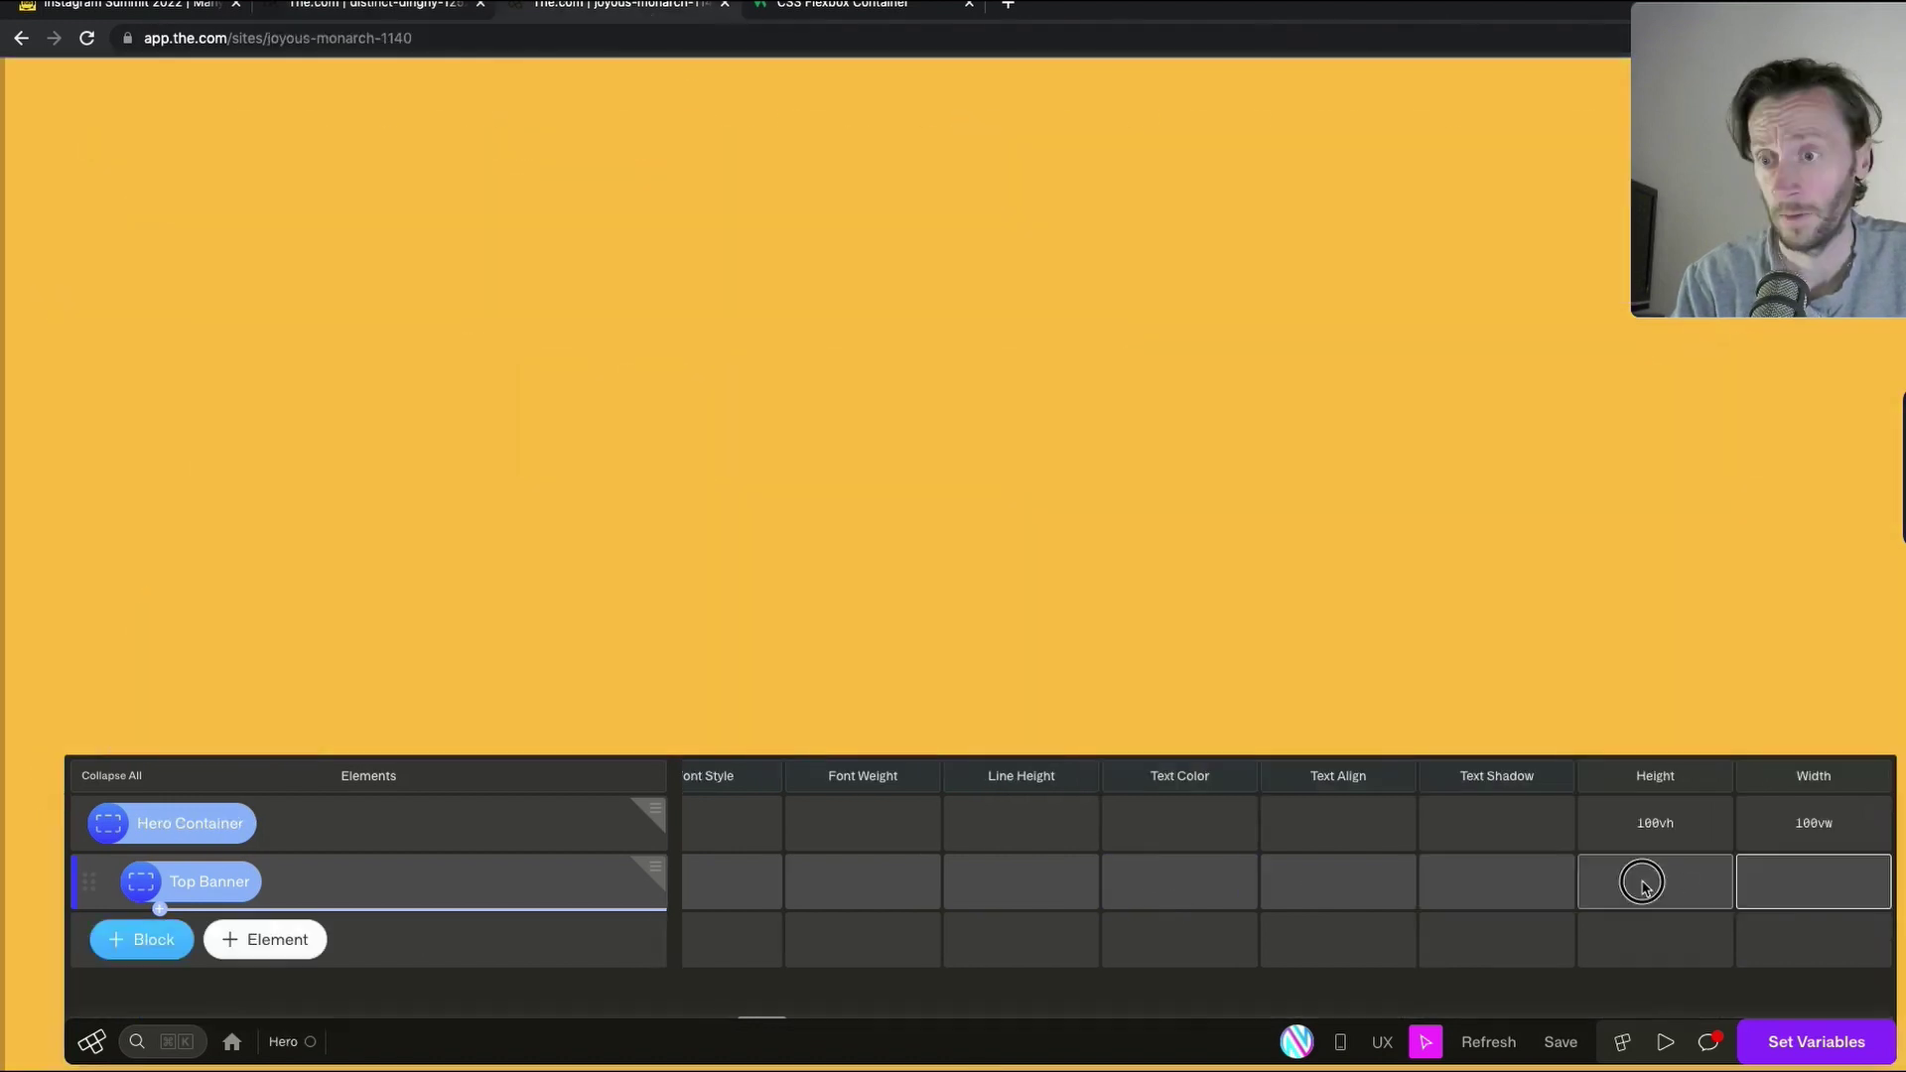
pyautogui.click(1643, 881)
pyautogui.write('20')
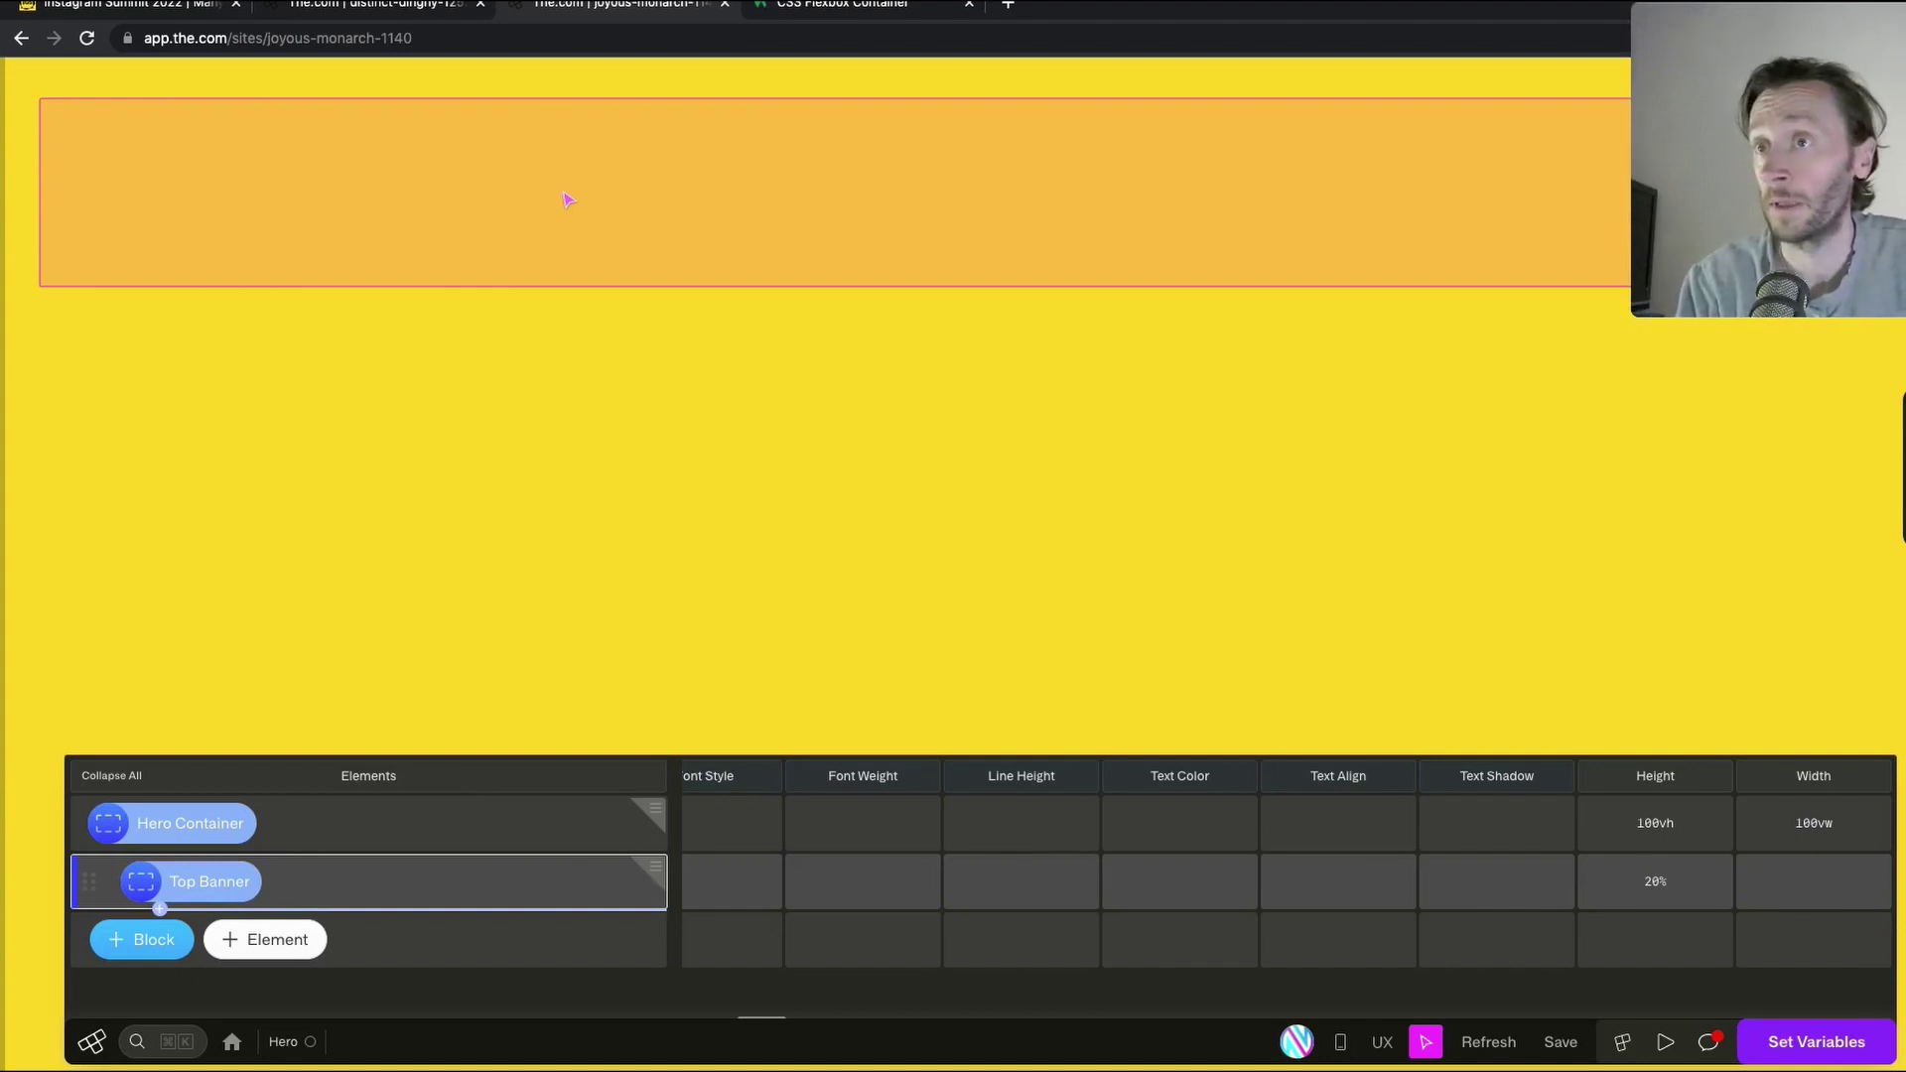
pyautogui.click(1751, 141)
pyautogui.moveTo(1752, 141); pyautogui.dragTo(1709, 460)
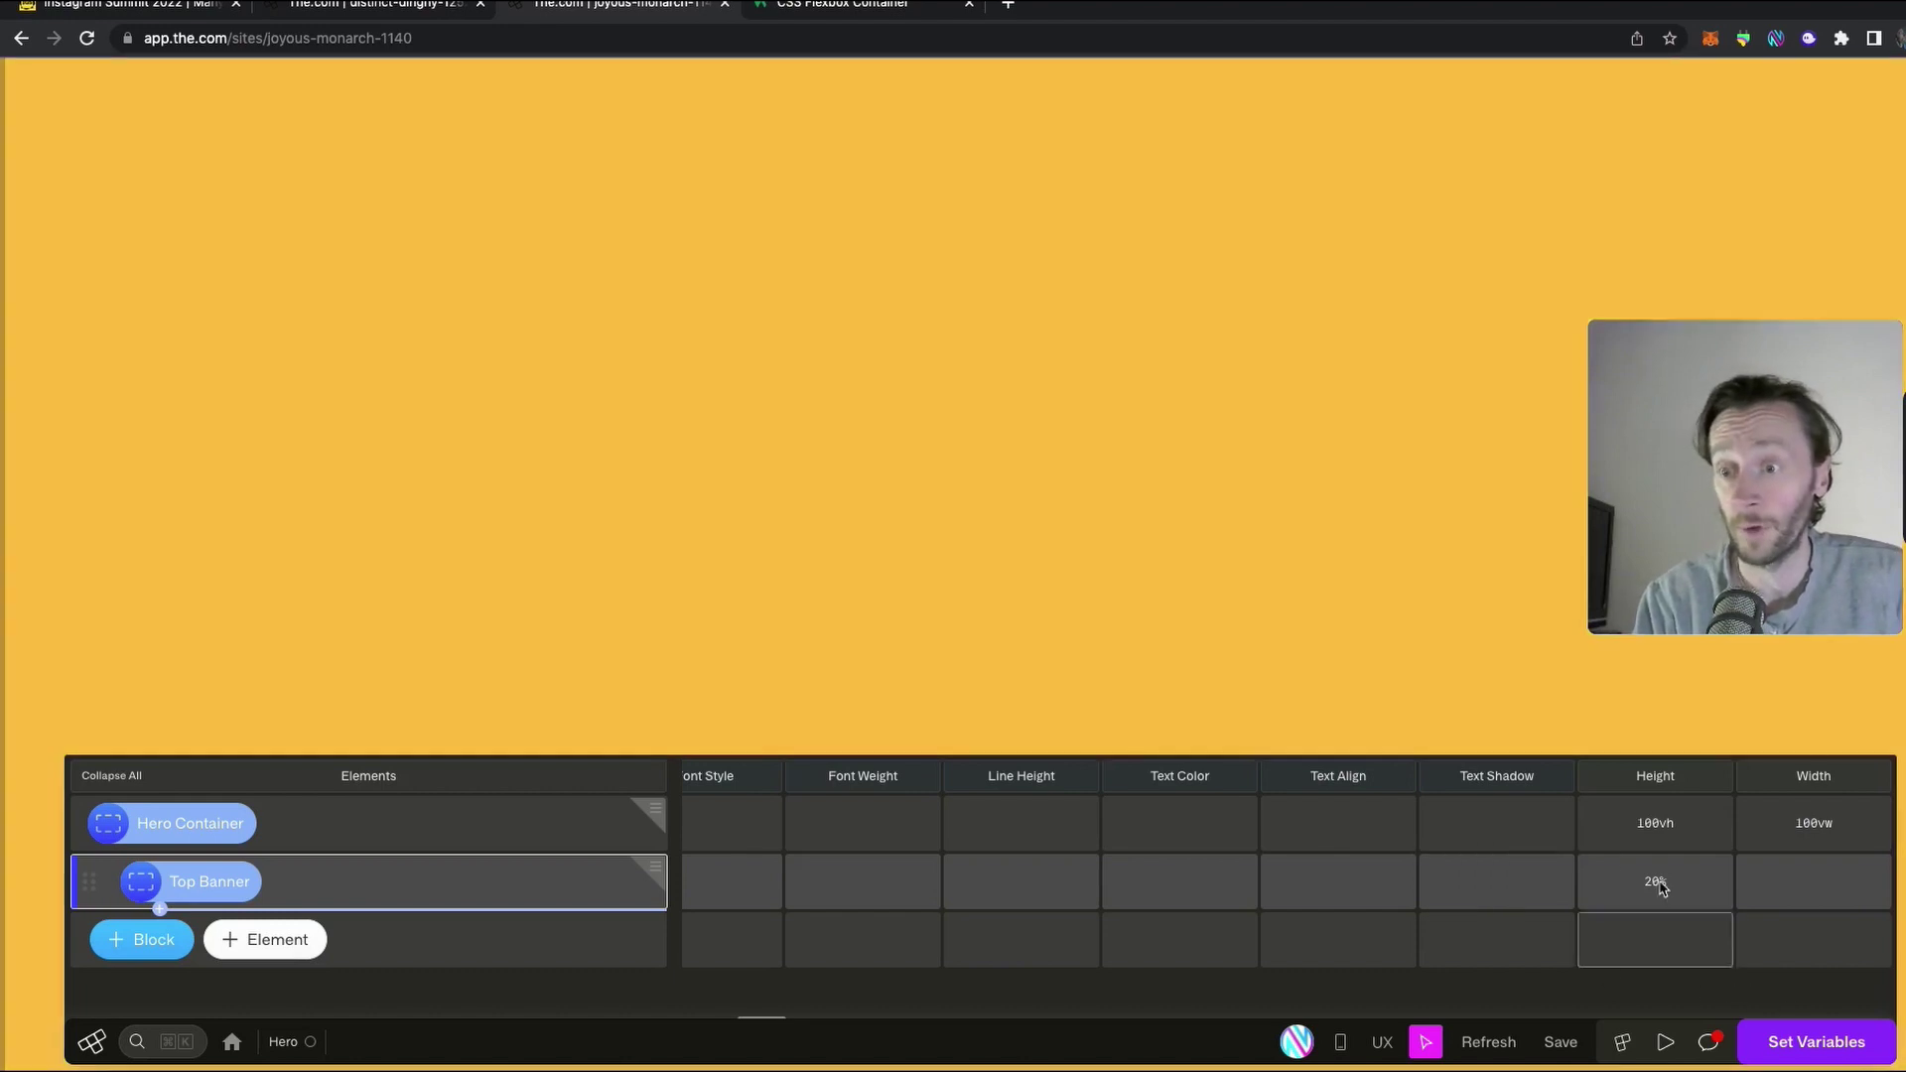
# Set the Top Banner's height to 25%
pyautogui.click(1653, 882)
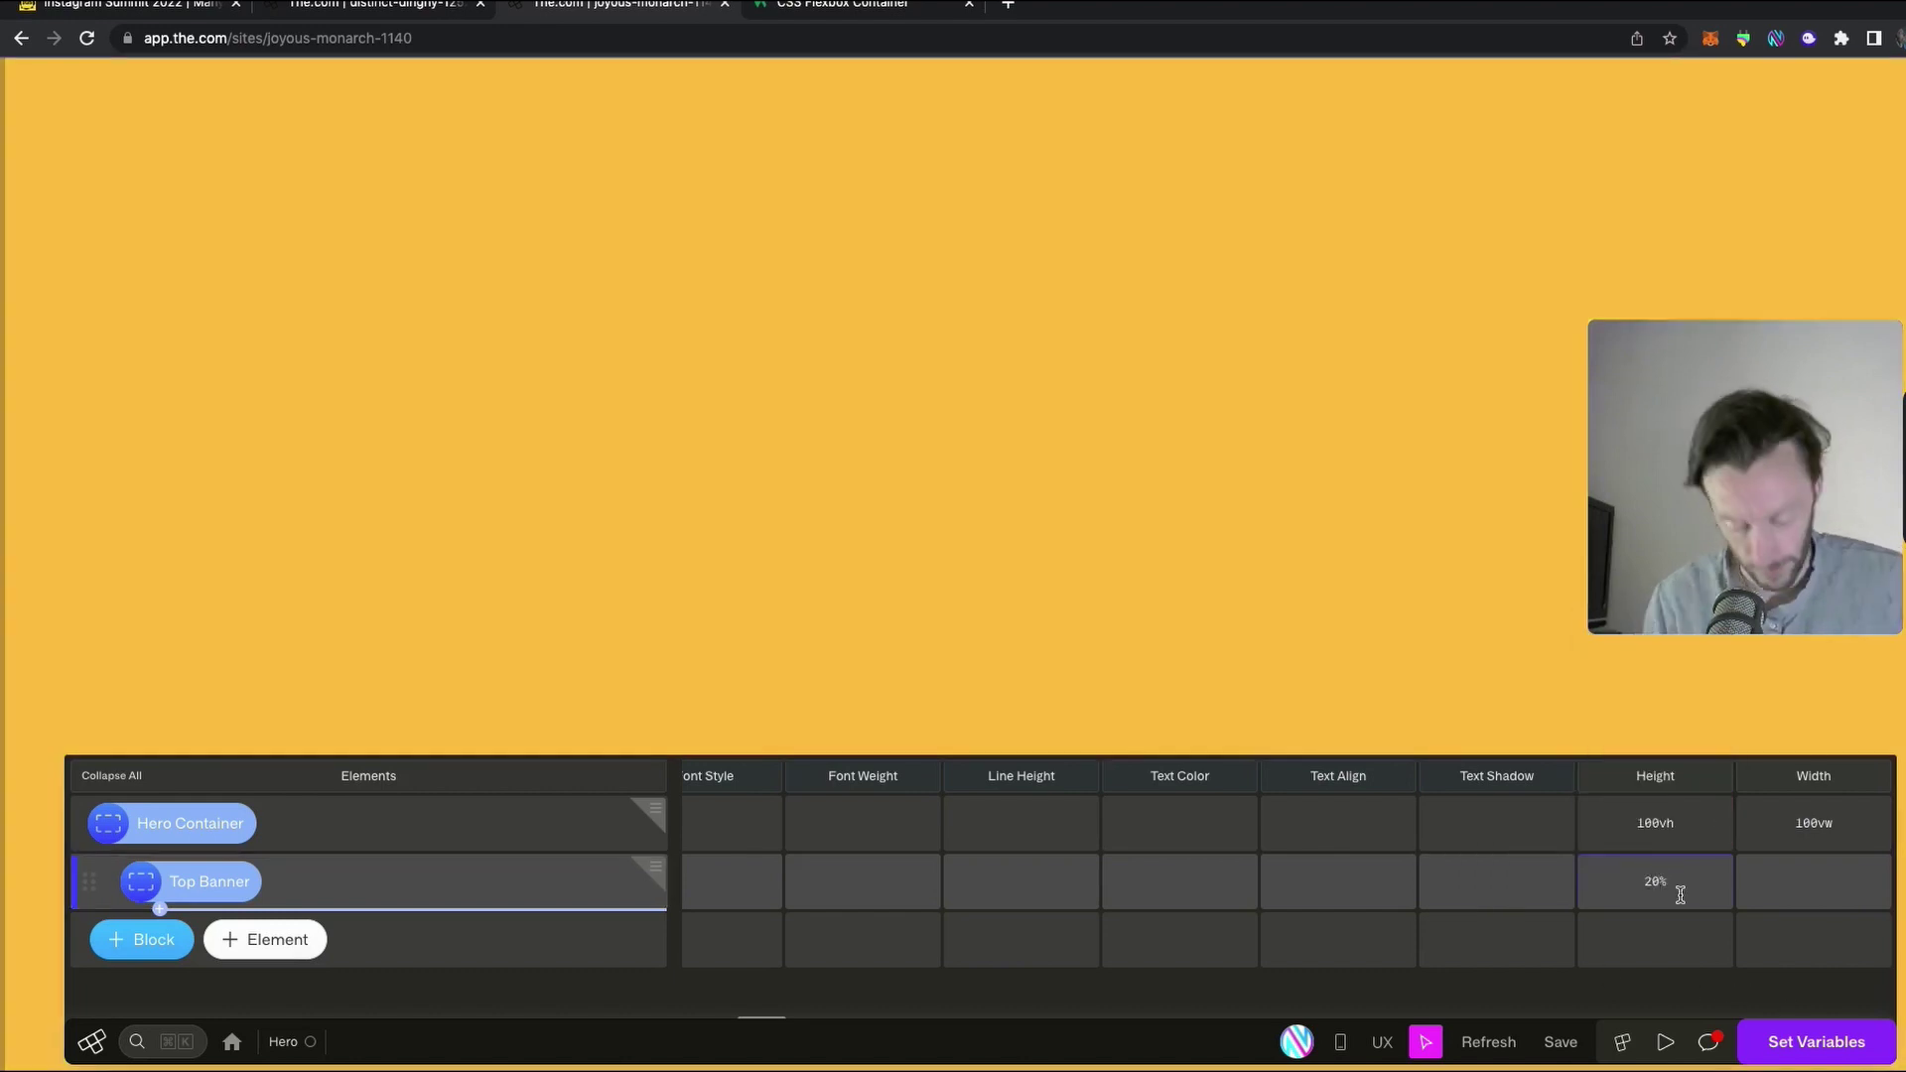
pyautogui.press('BackSpace')
pyautogui.write('5')
pyautogui.press('Return')
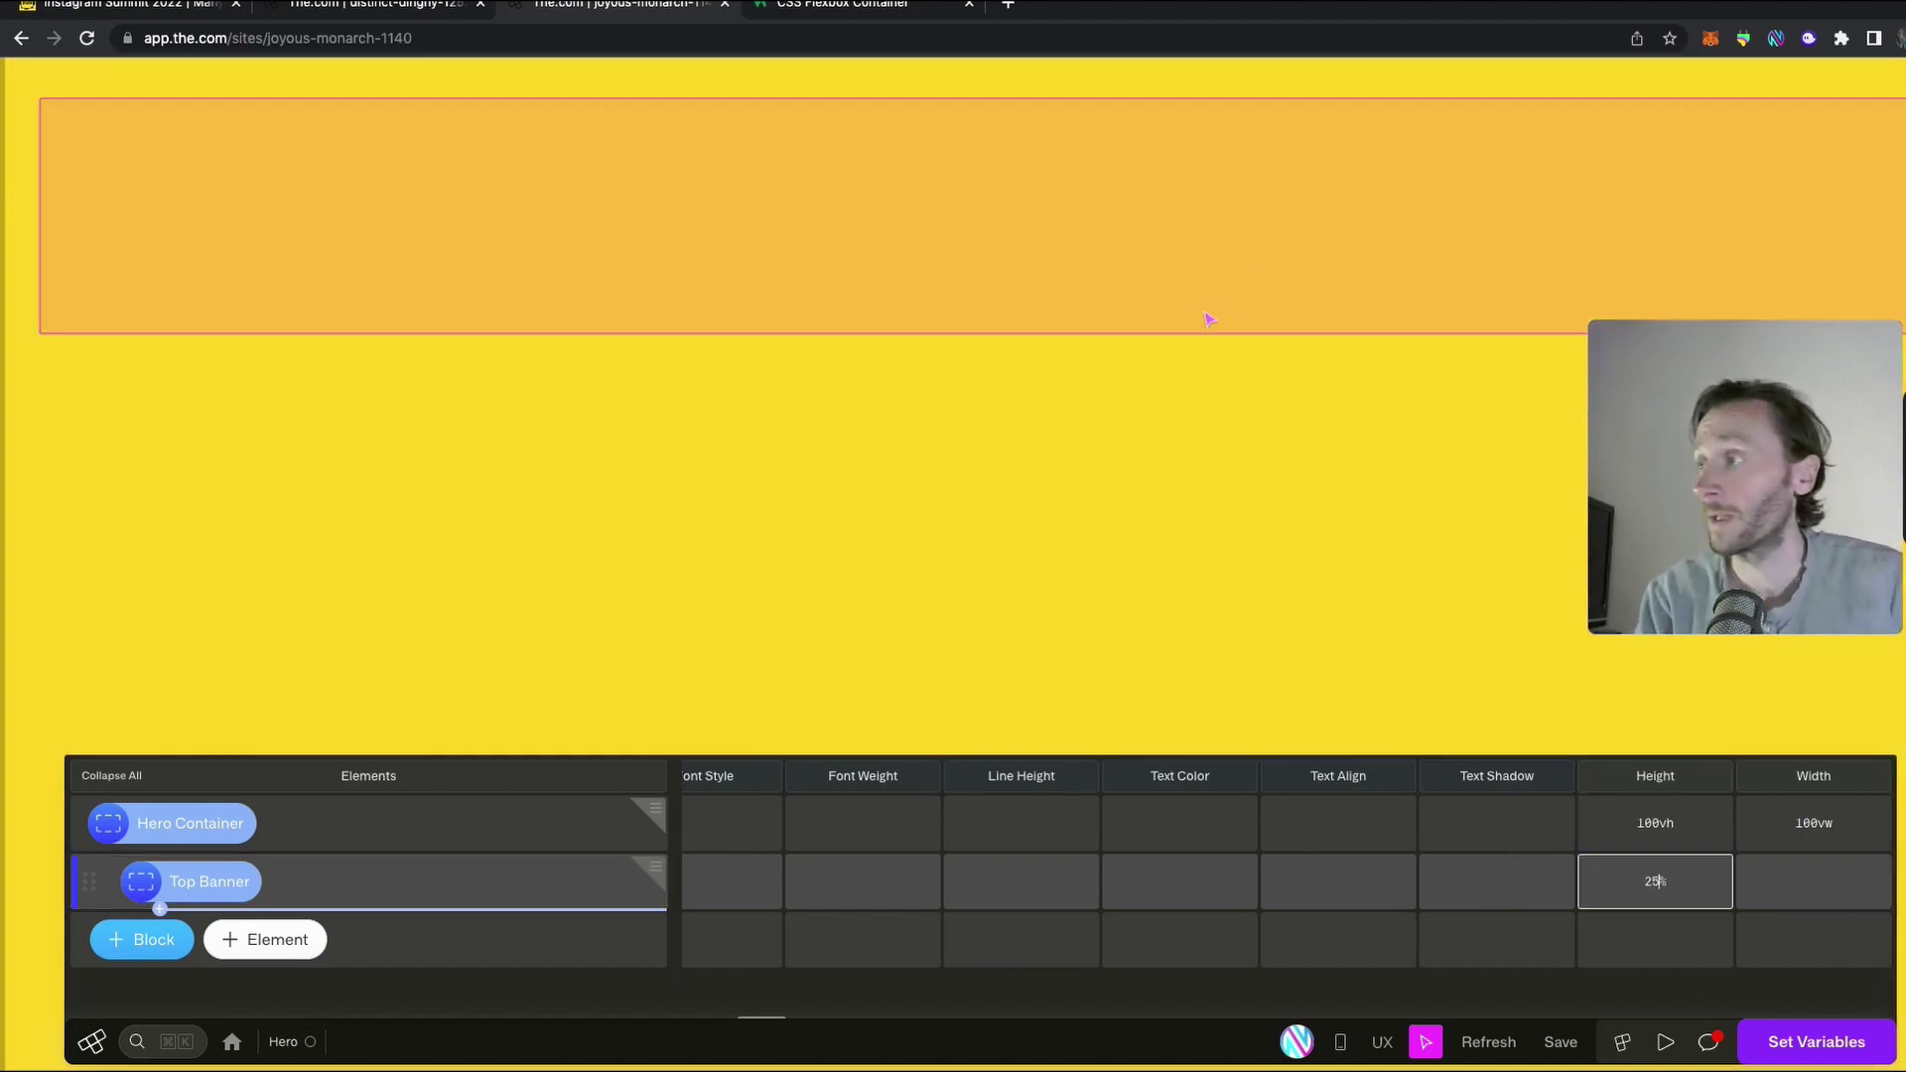
pyautogui.click(1195, 320)
# Set the Top Banner's width to 100%
pyautogui.click(1798, 881)
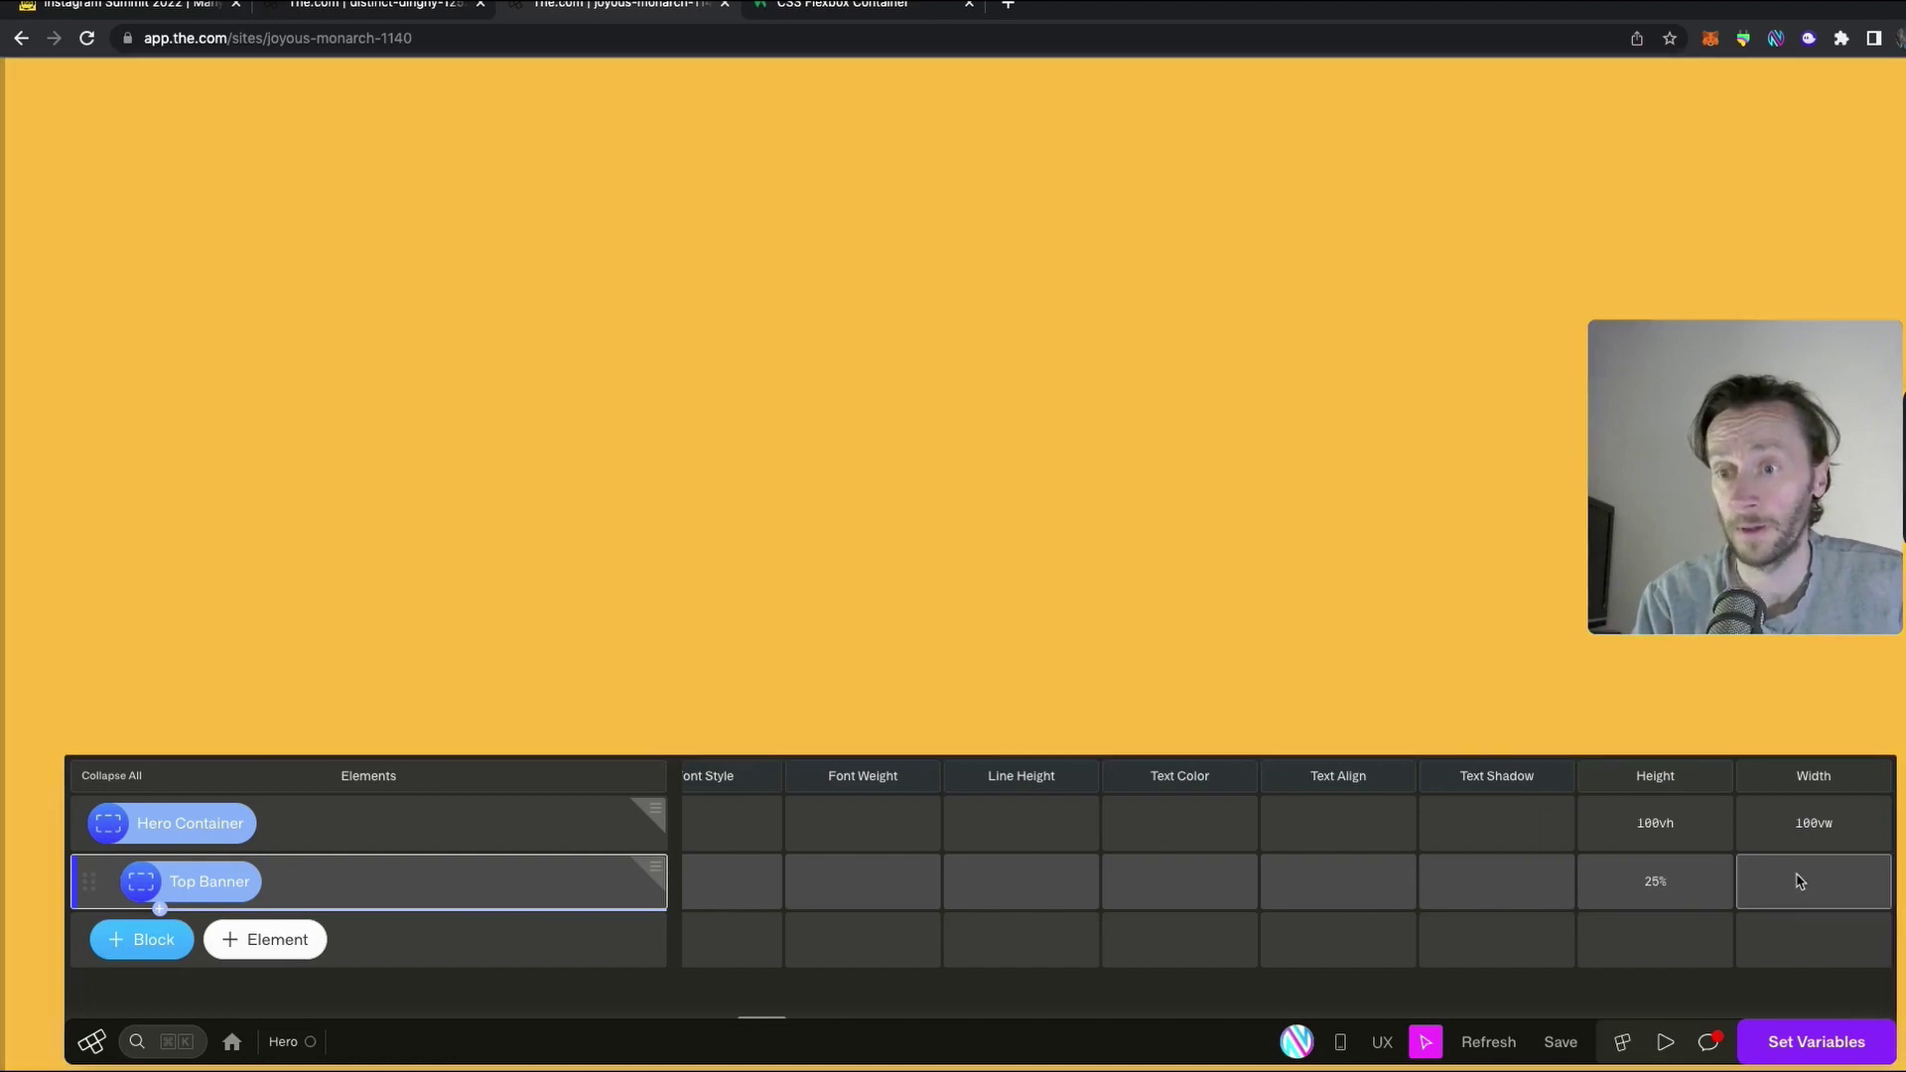
pyautogui.write('100%')
pyautogui.press('Return')
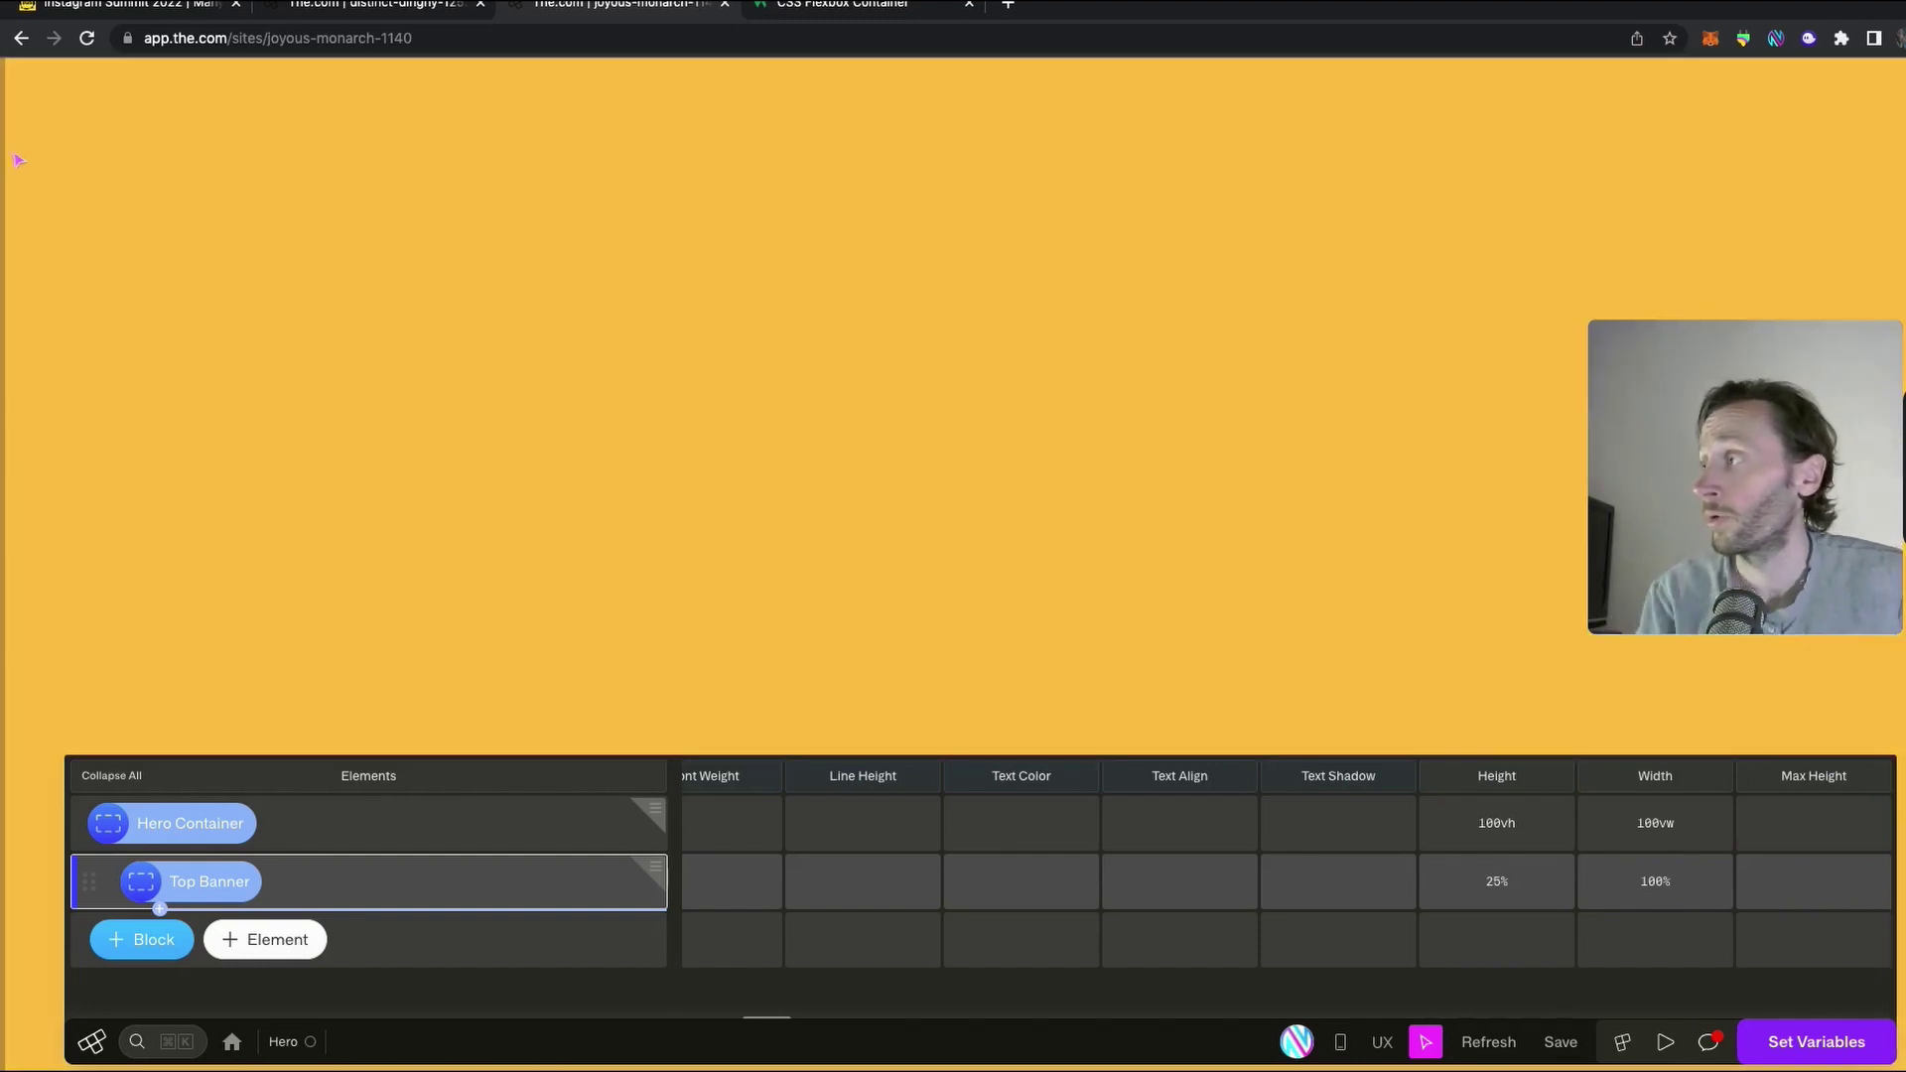
pyautogui.click(70, 153)
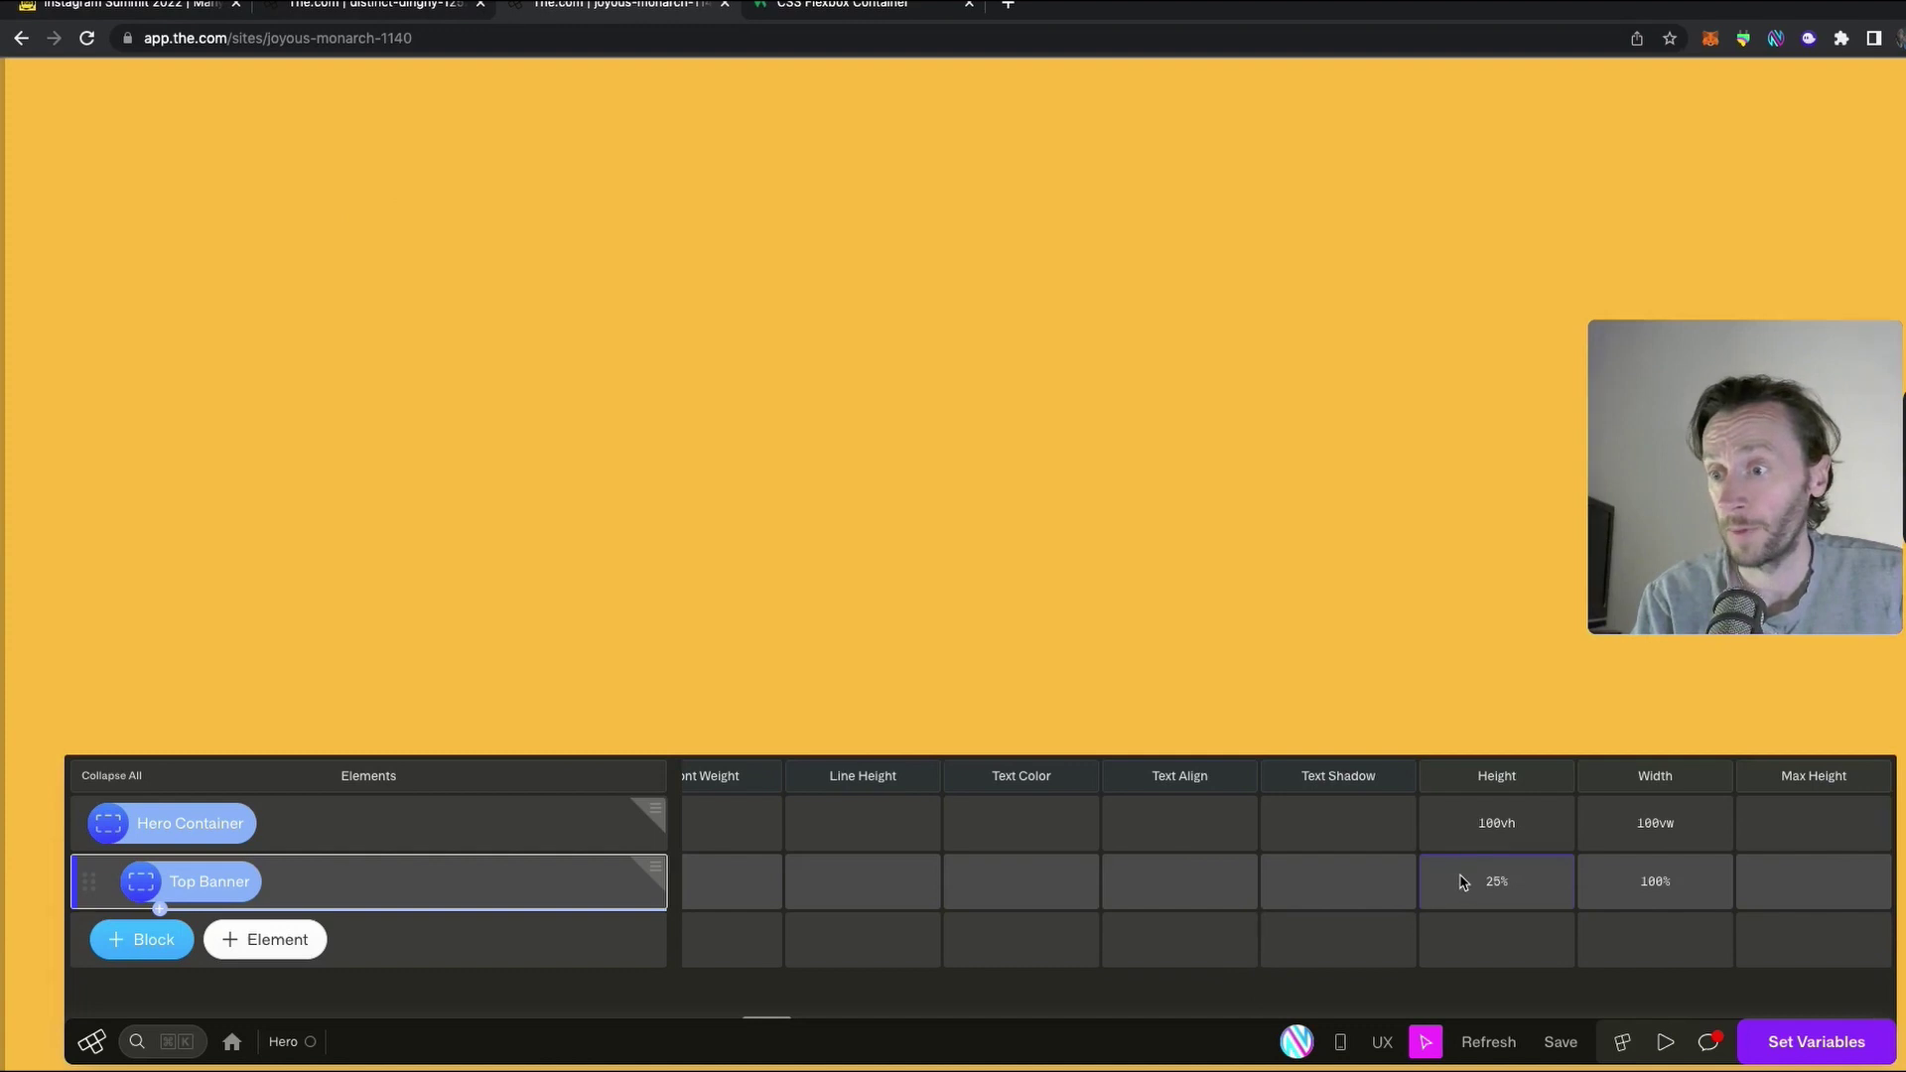
# Check the divider line under the reference banner, and find the Border Bottom style for the new Top Banner
pyautogui.hotkey('ctrl', 'shift', 'Tab')
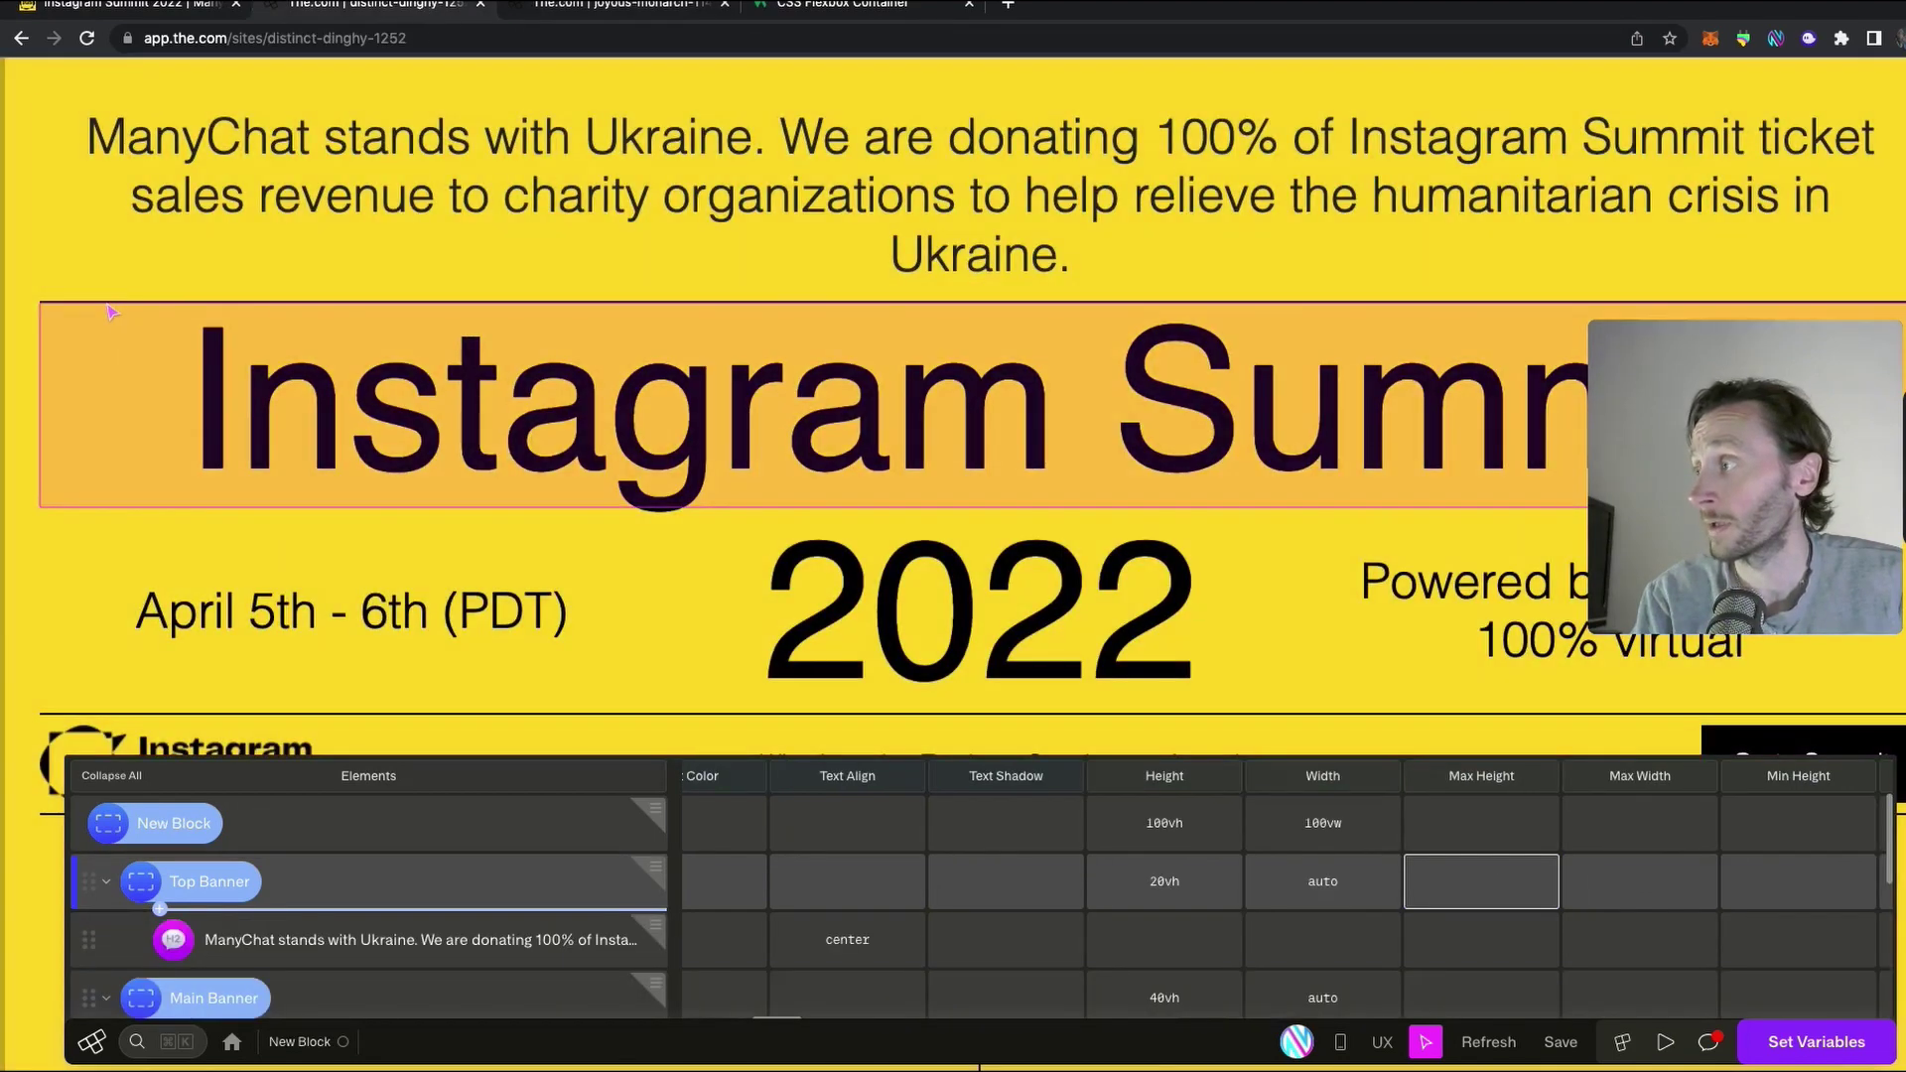
pyautogui.hotkey('ctrl', 'Tab')
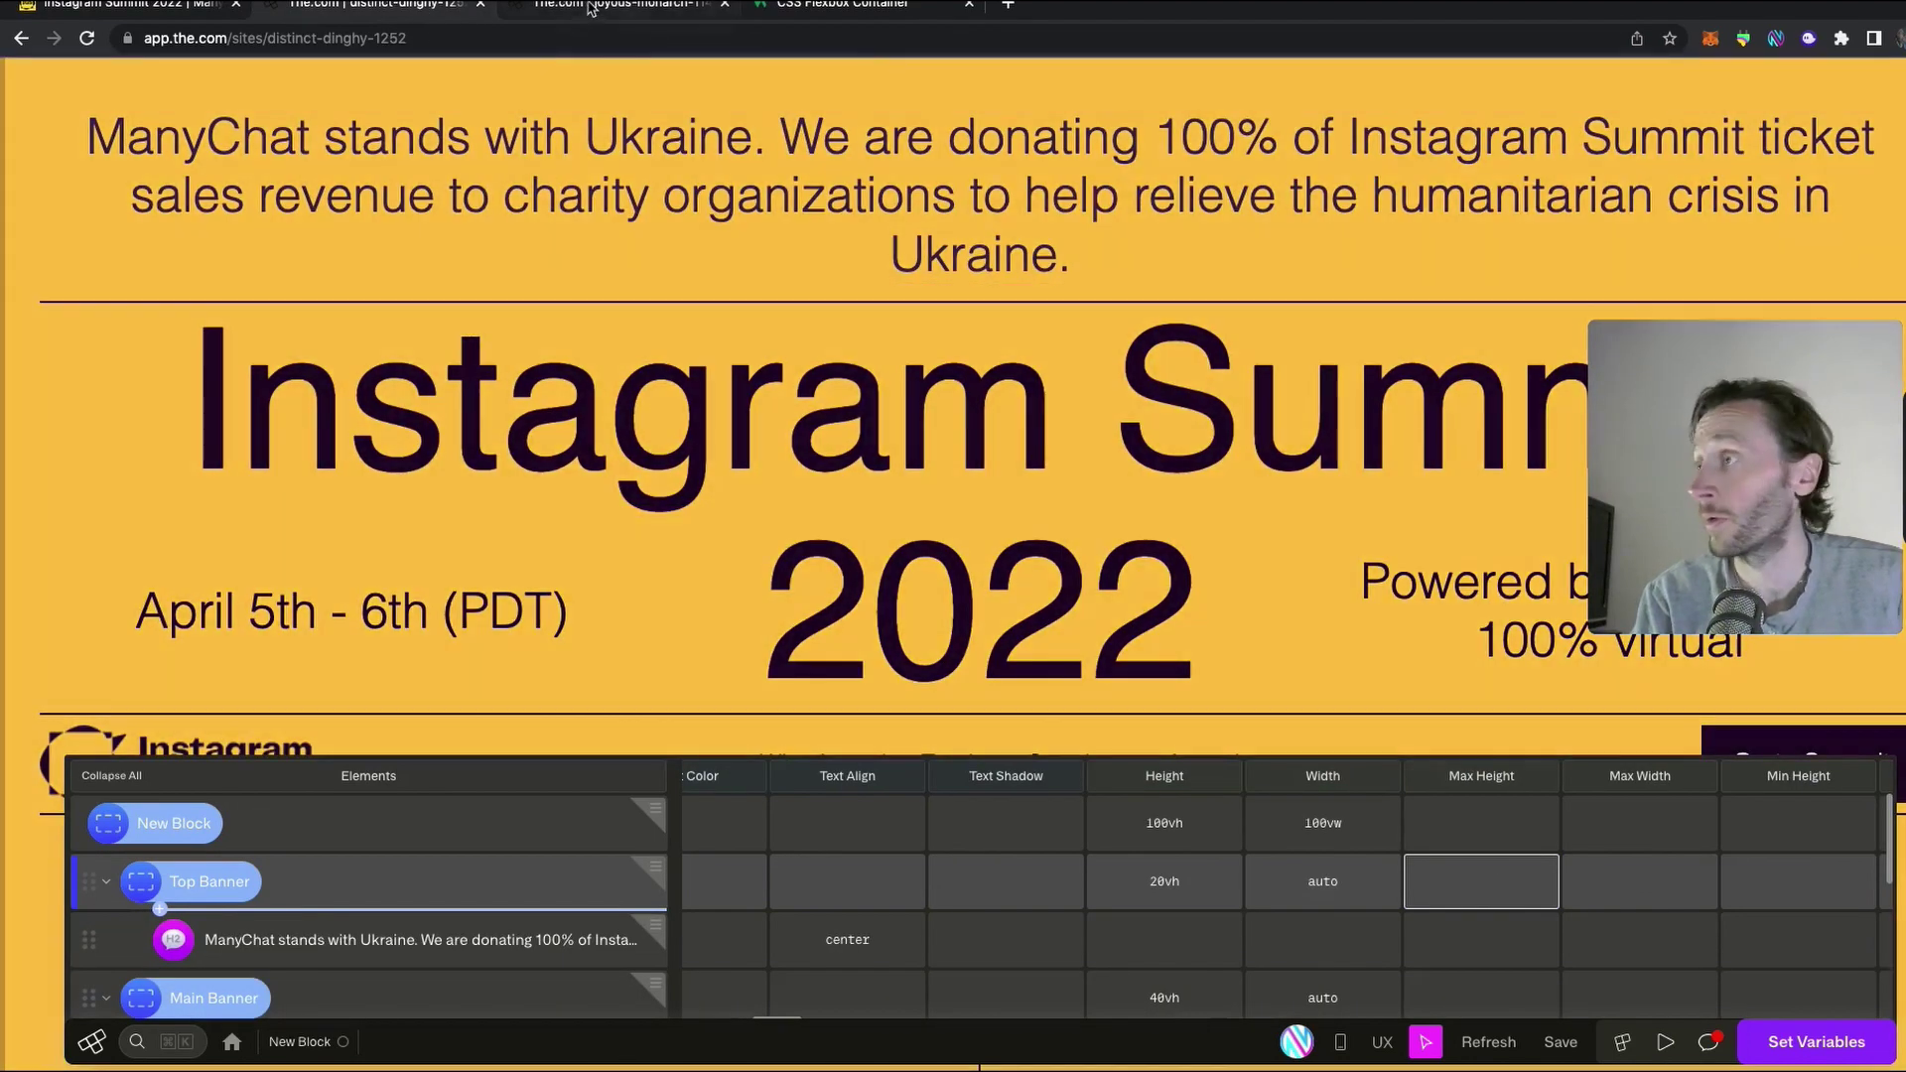
pyautogui.click(1792, 889)
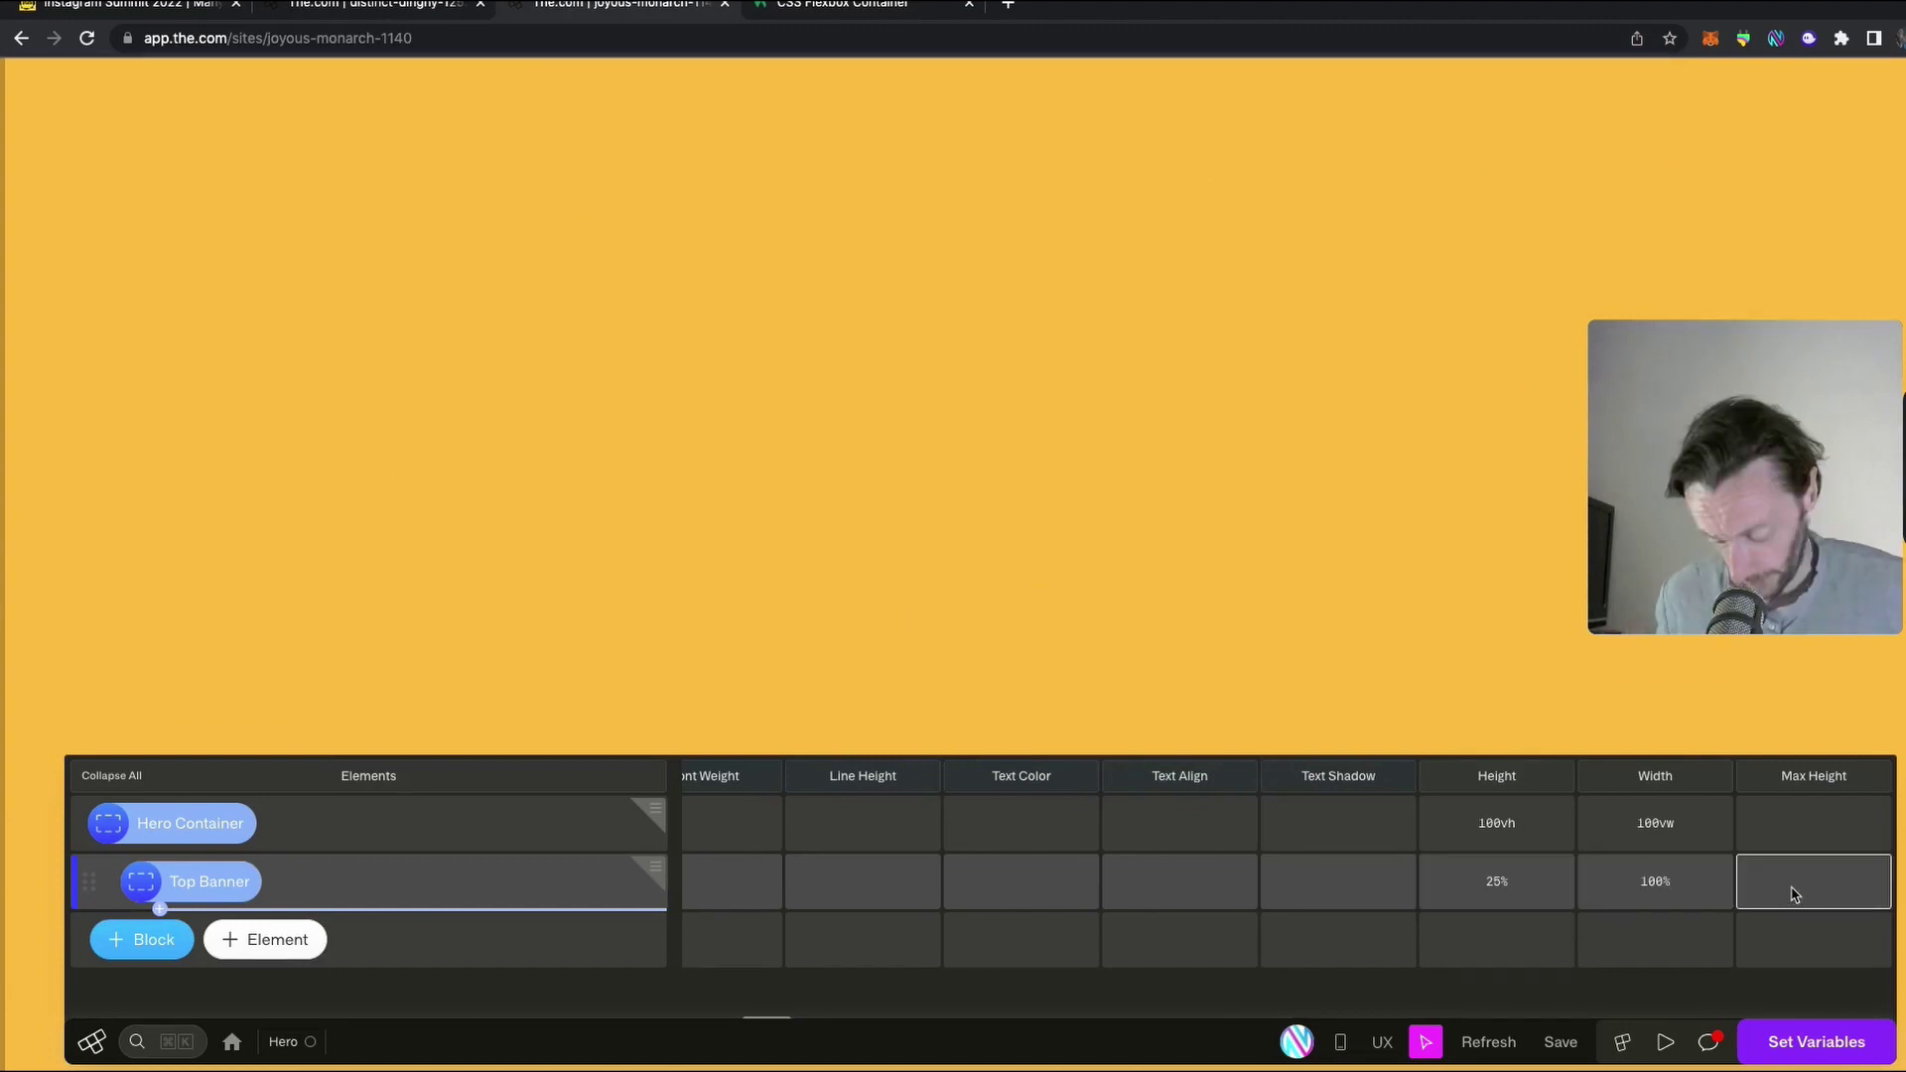
pyautogui.press('super+k')
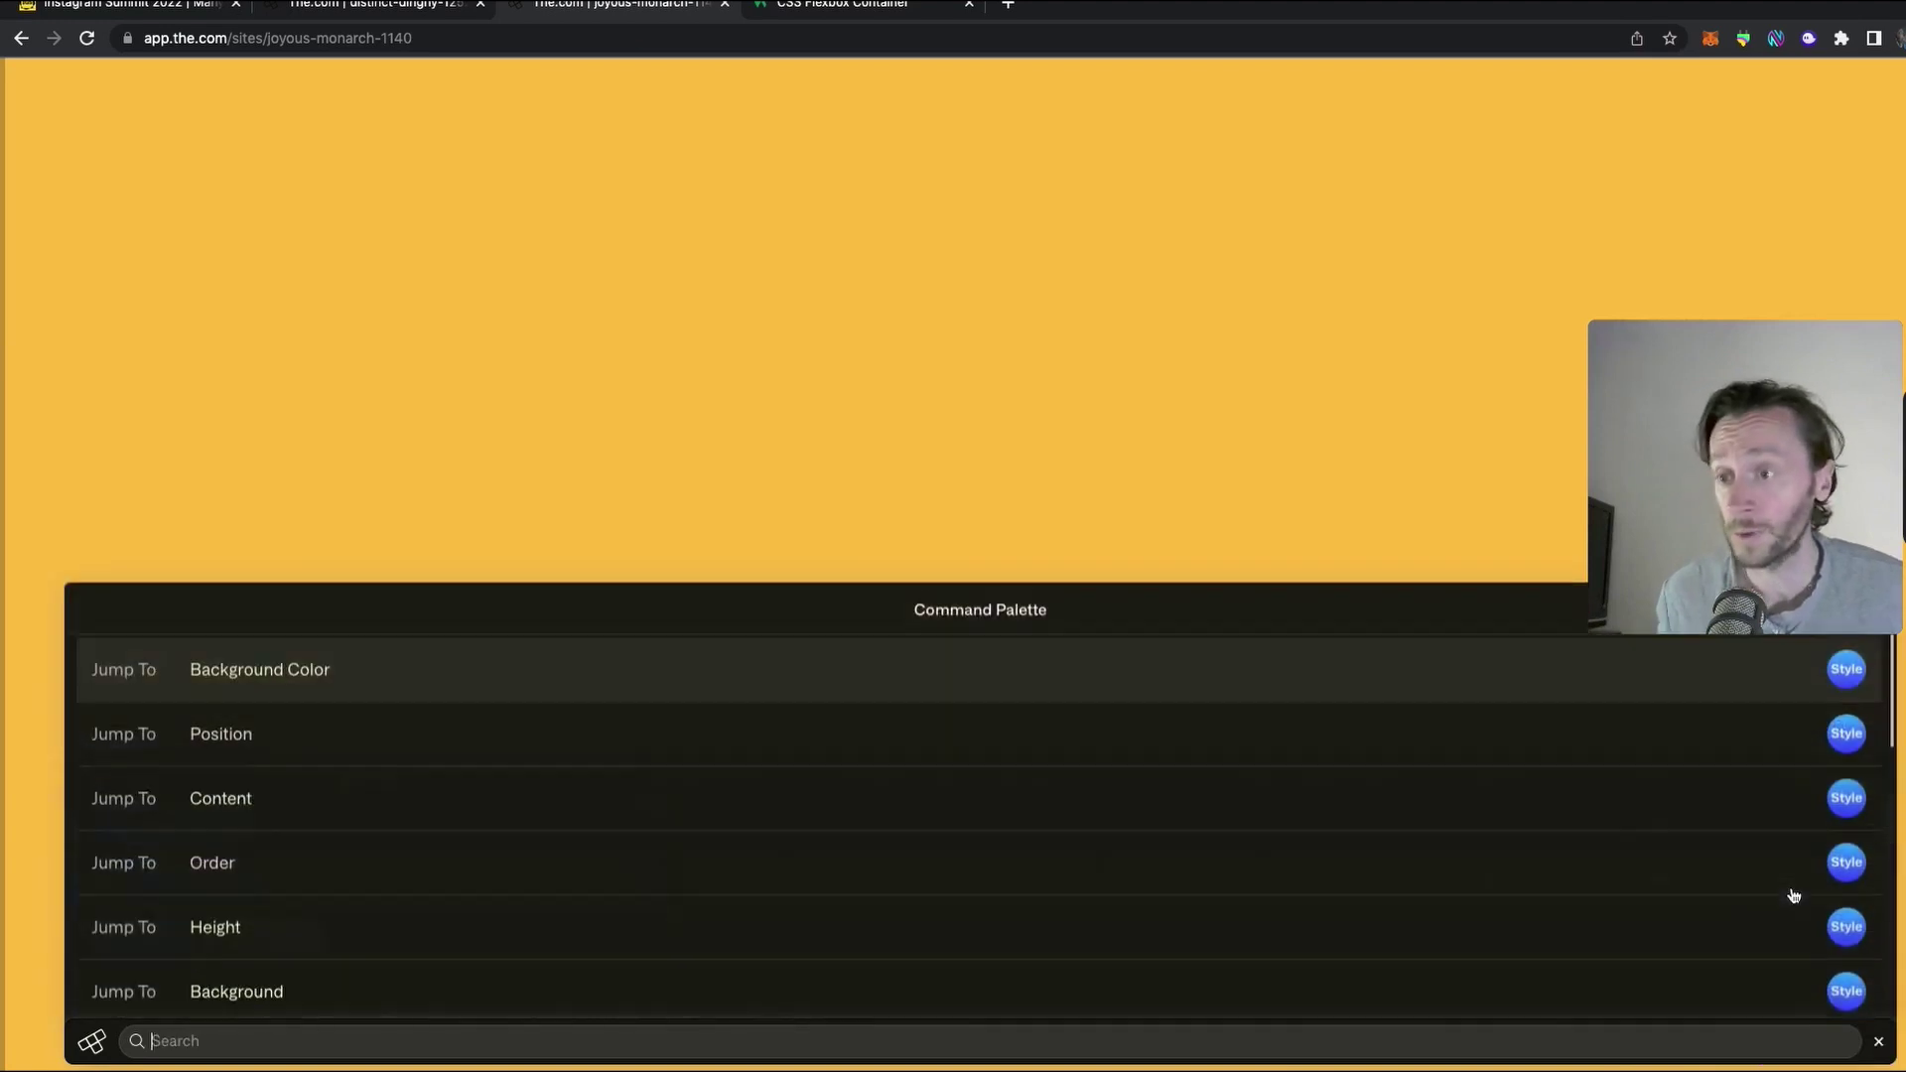
pyautogui.write('Border')
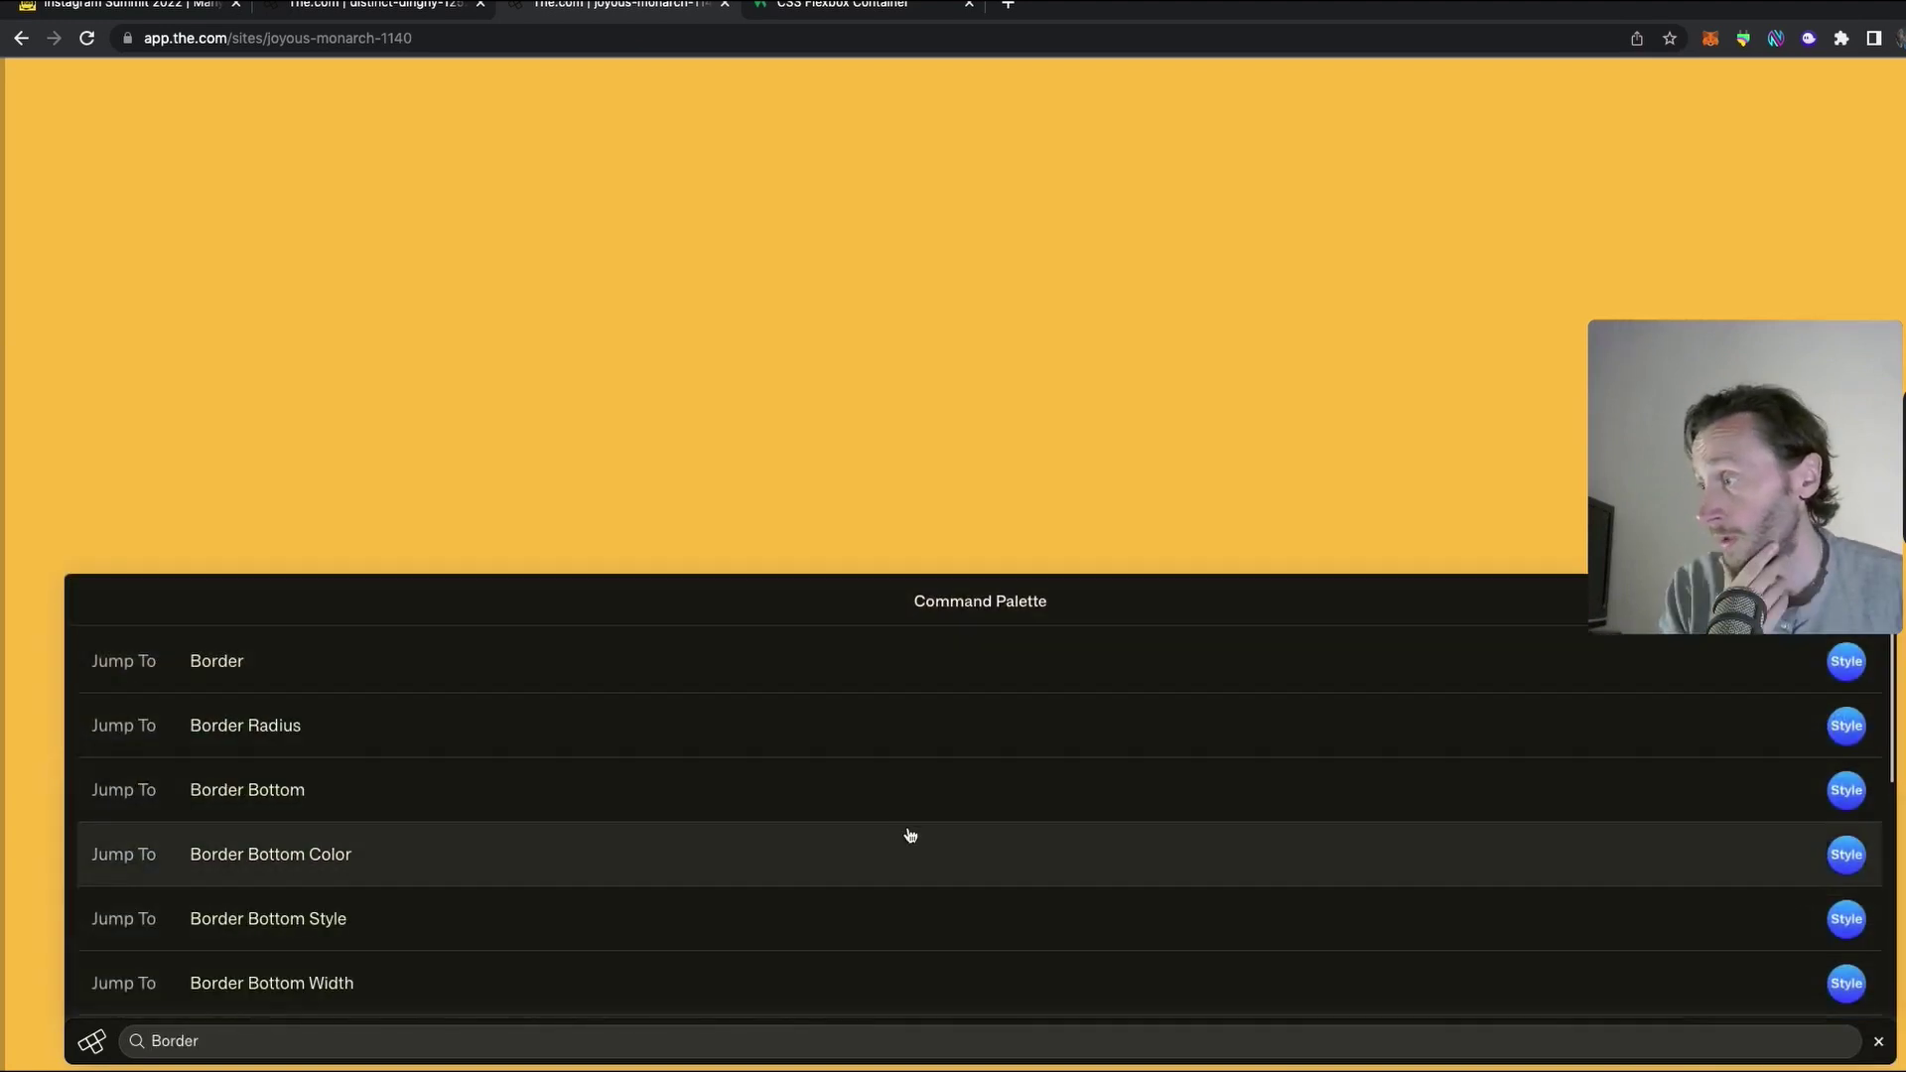
pyautogui.click(907, 800)
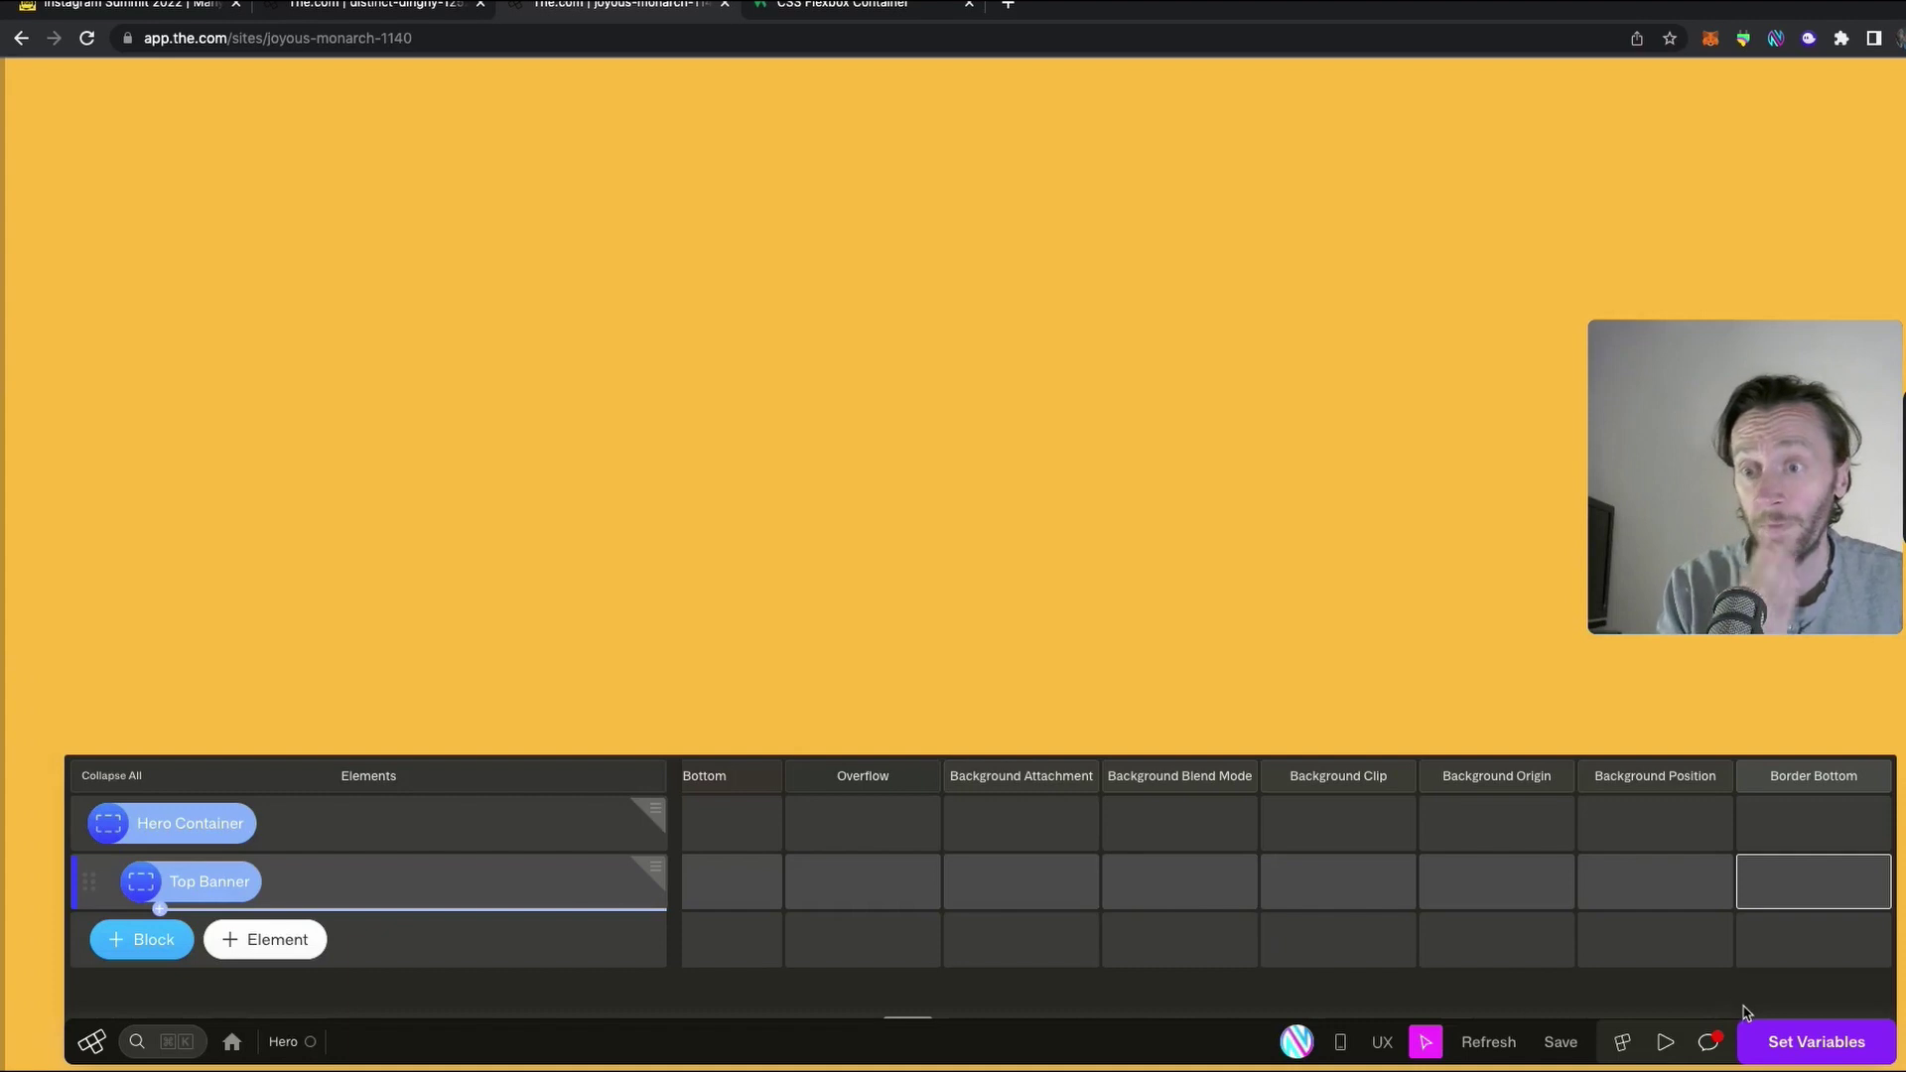
# Look over the reference page's divider lines and create a variable named borderStyle on the Hero site
pyautogui.click(385, 10)
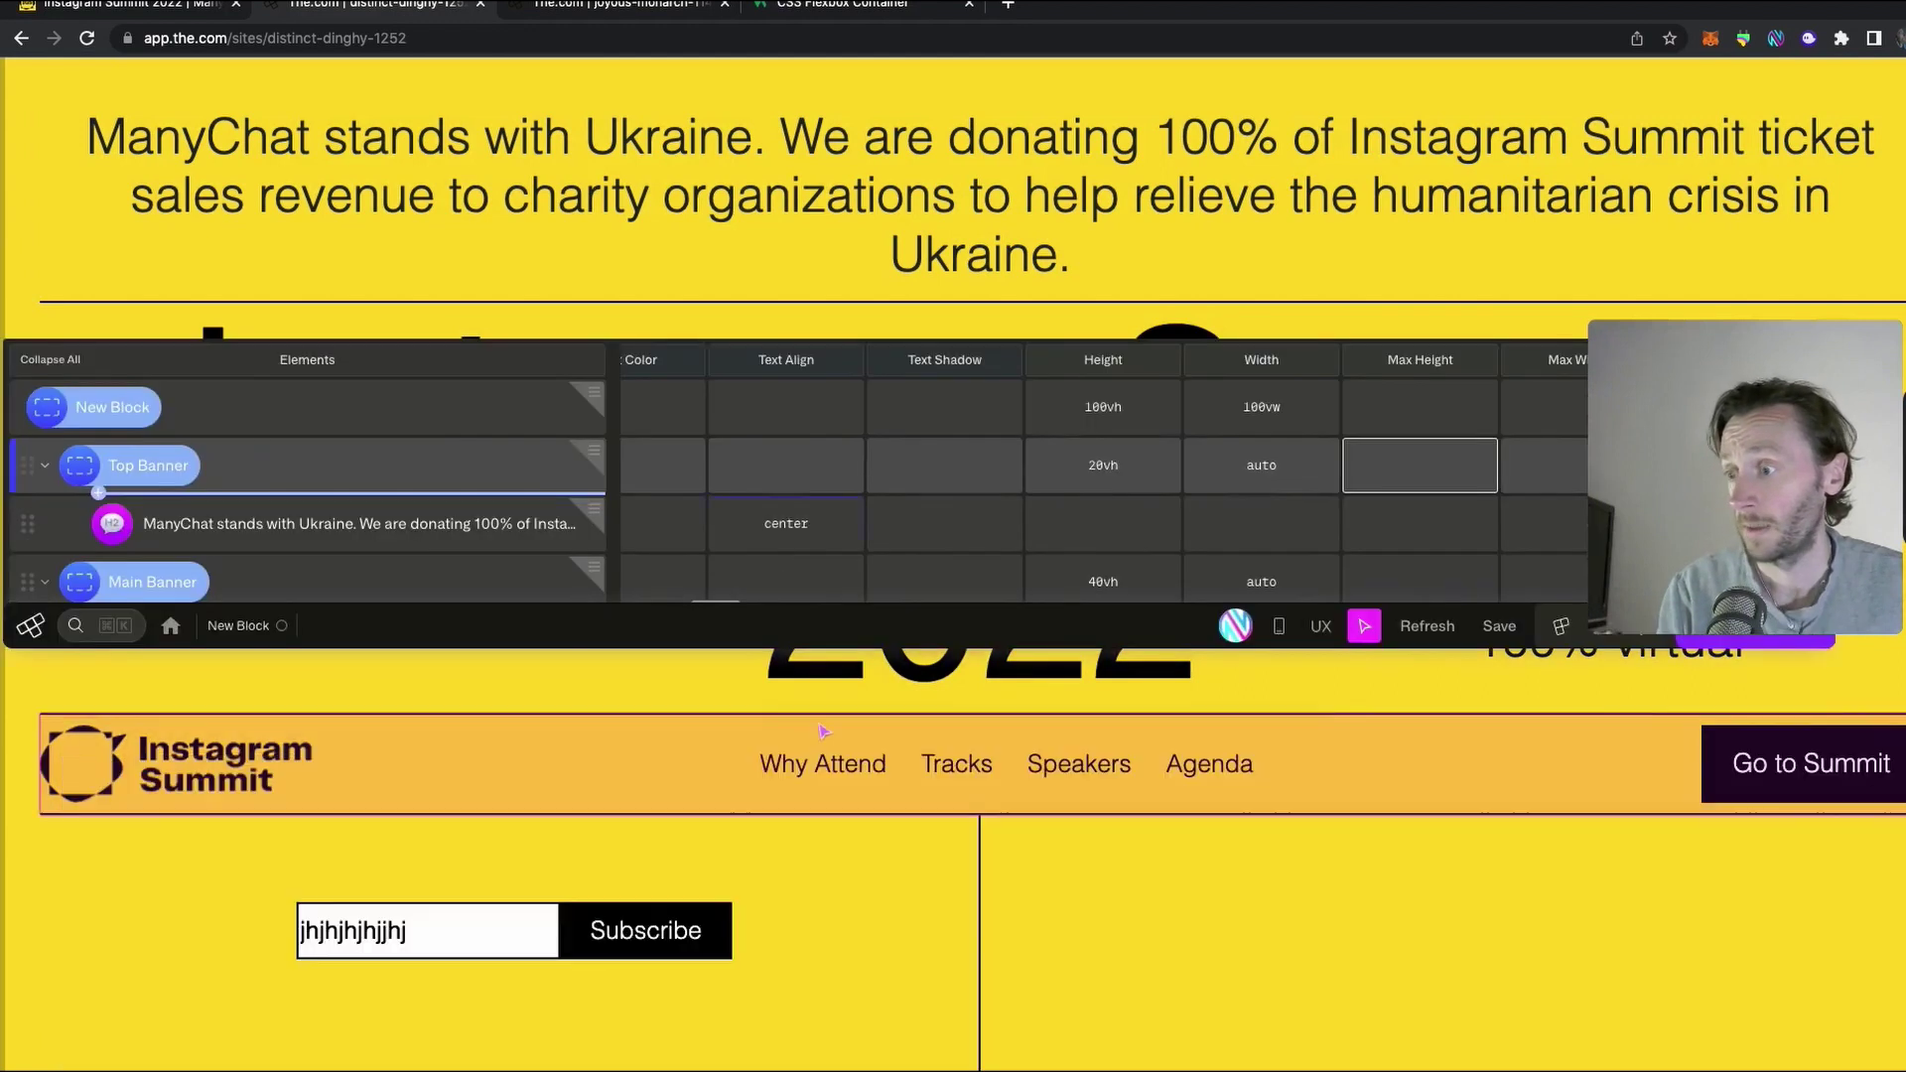
pyautogui.moveTo(828, 353); pyautogui.dragTo(898, 792)
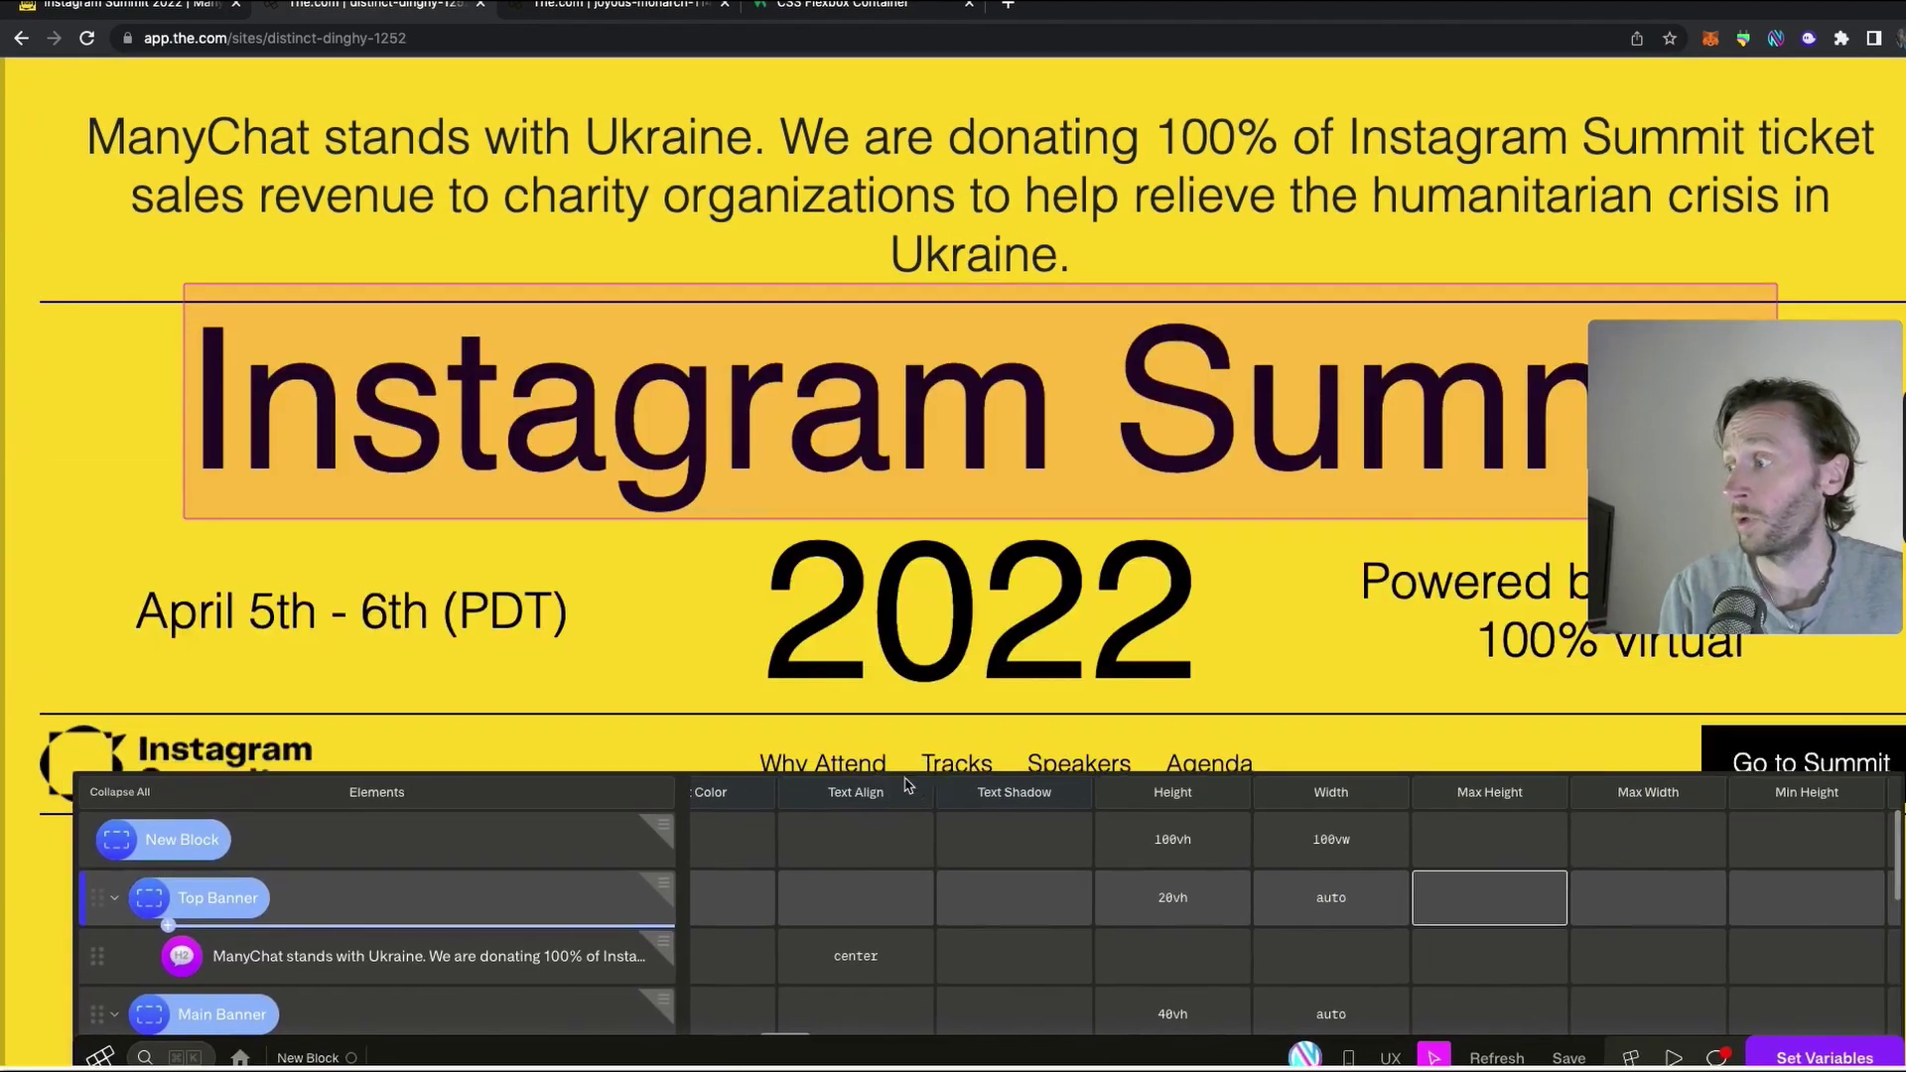
pyautogui.click(624, 6)
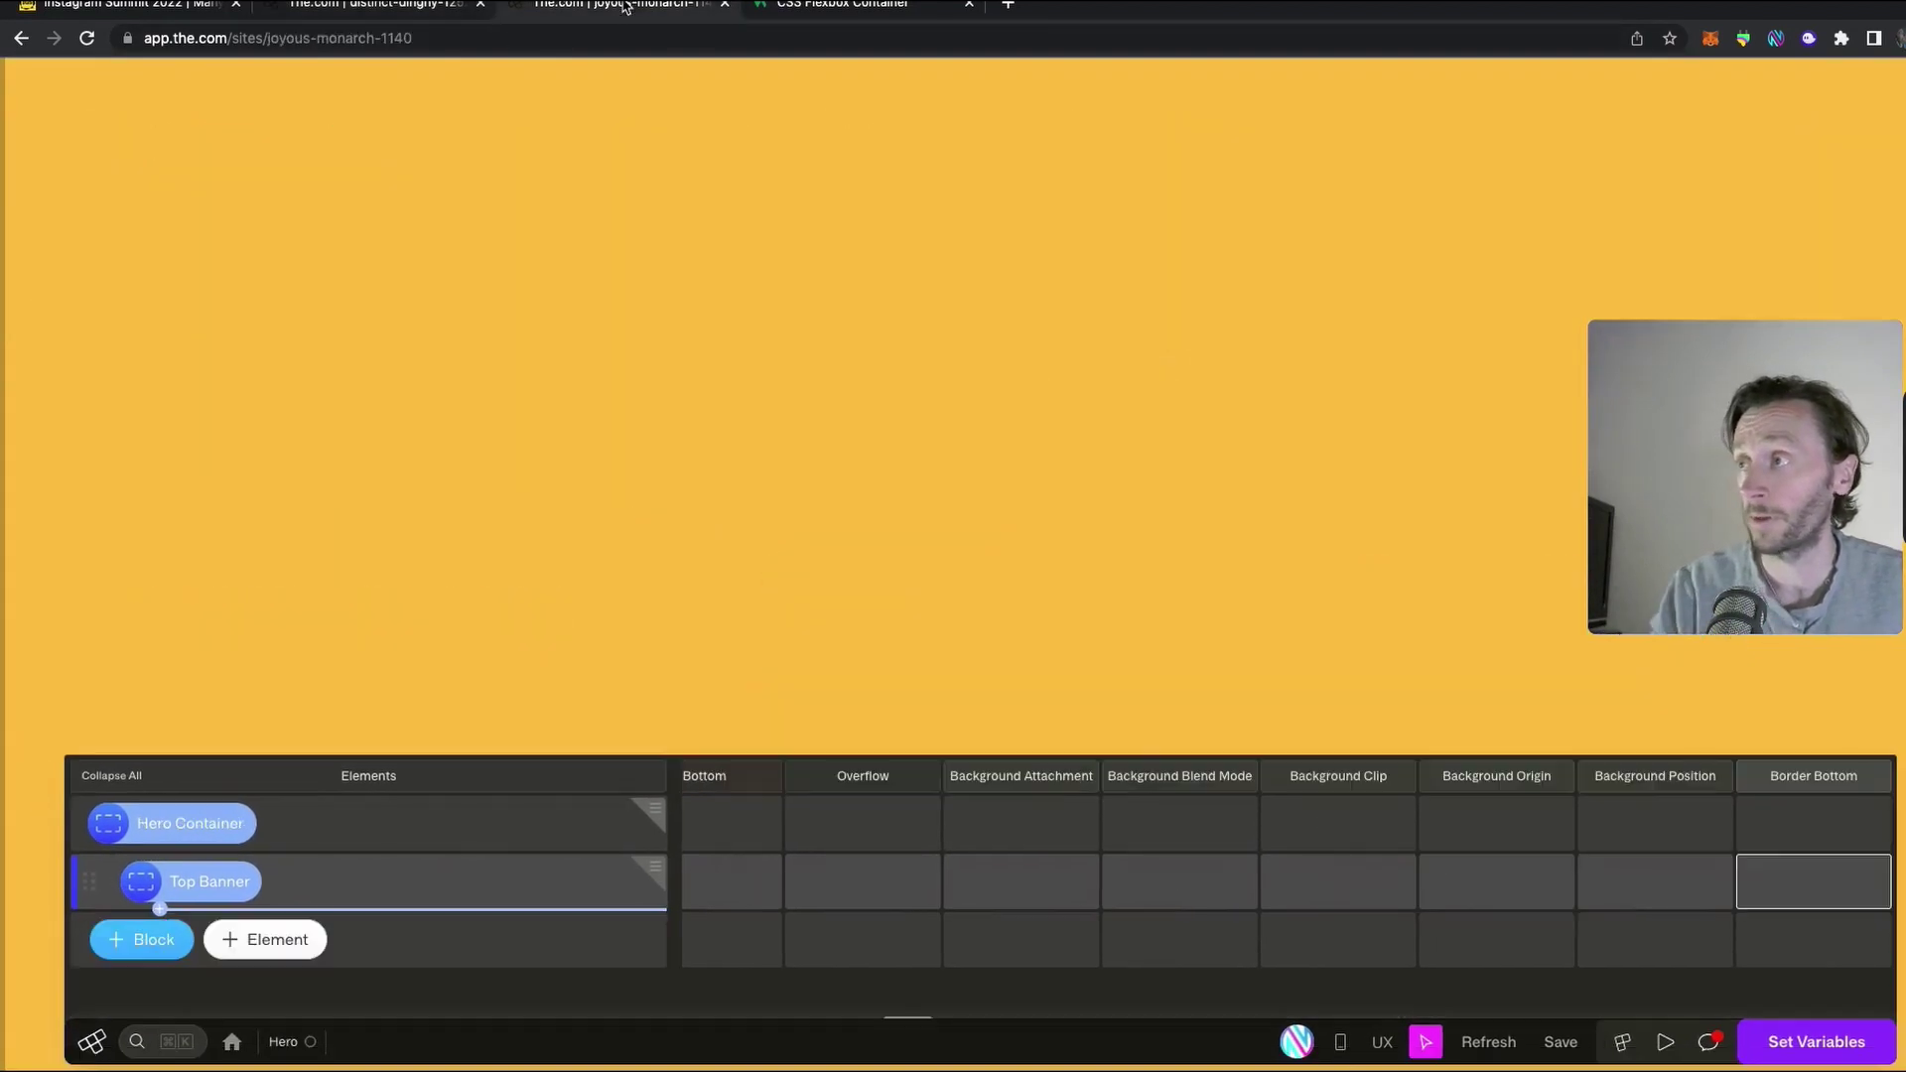
pyautogui.click(1824, 1047)
pyautogui.click(169, 822)
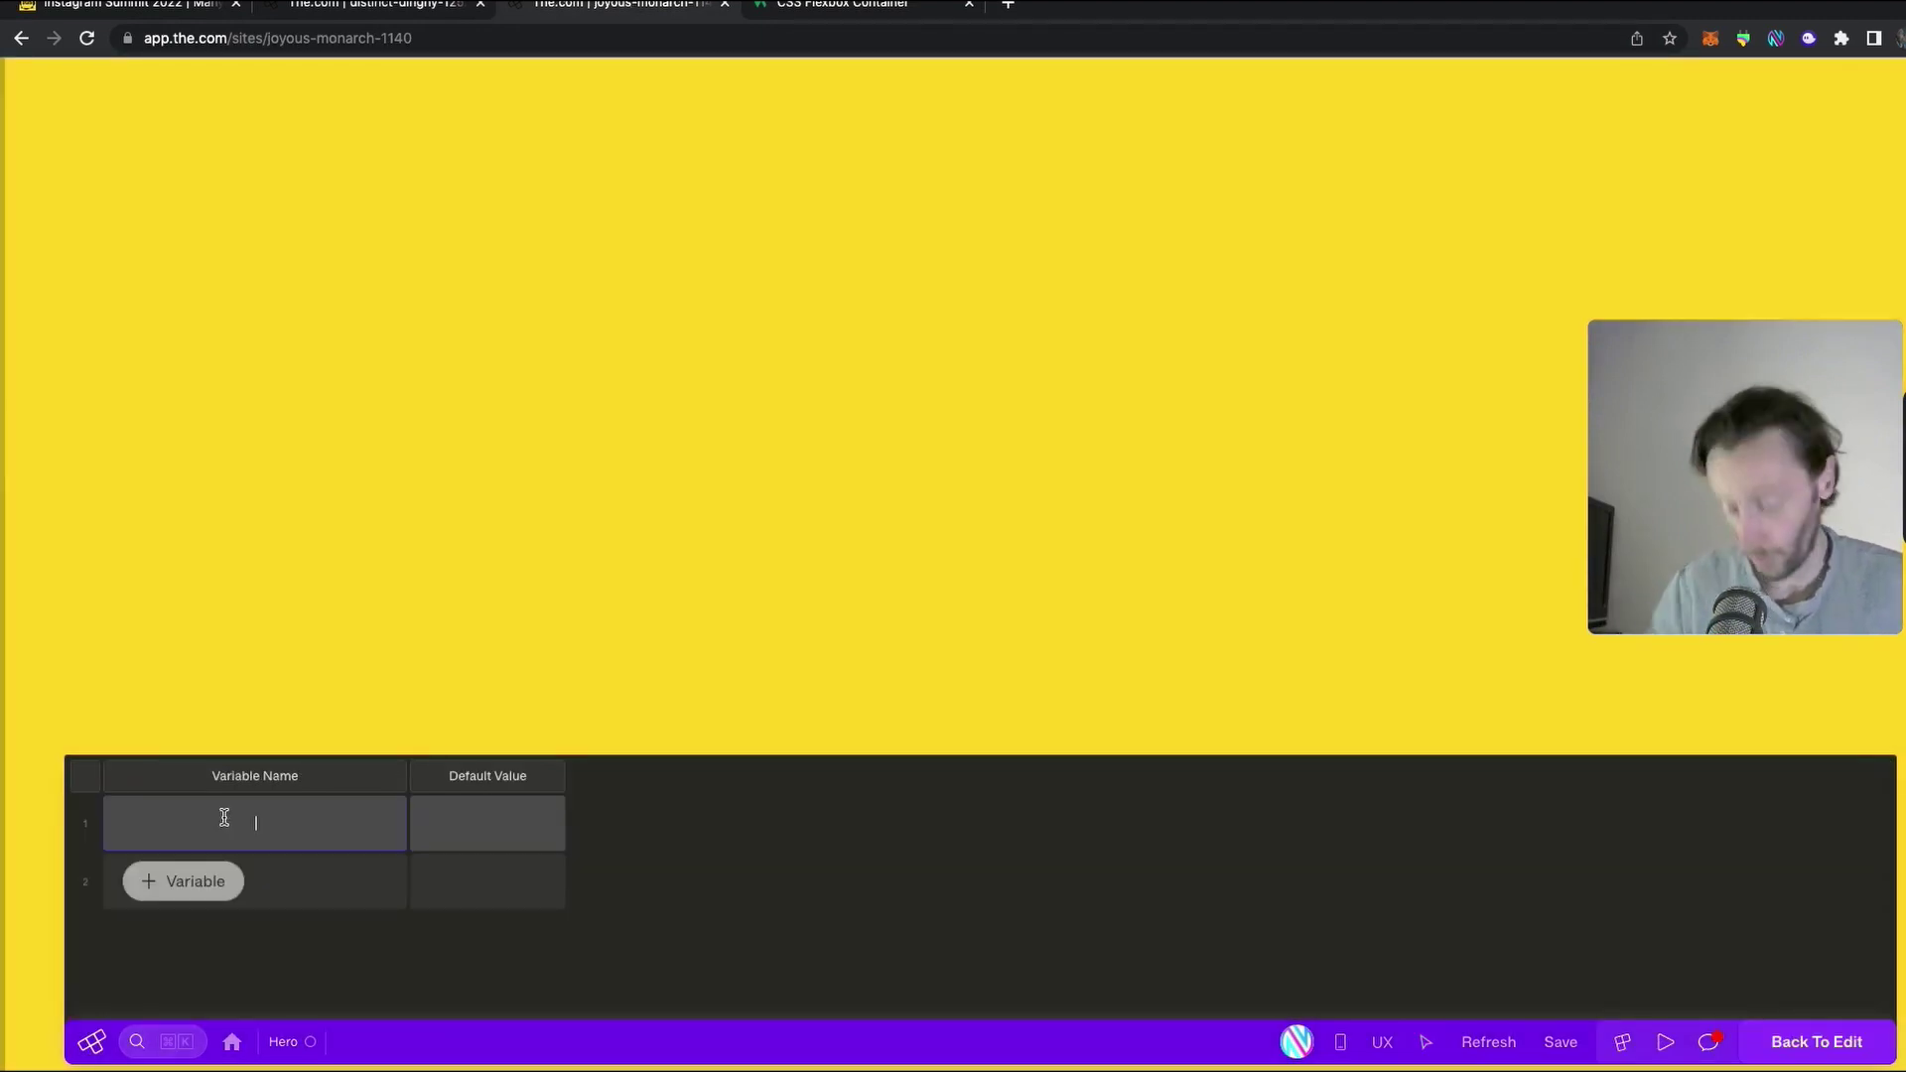
pyautogui.write('borderStyle')
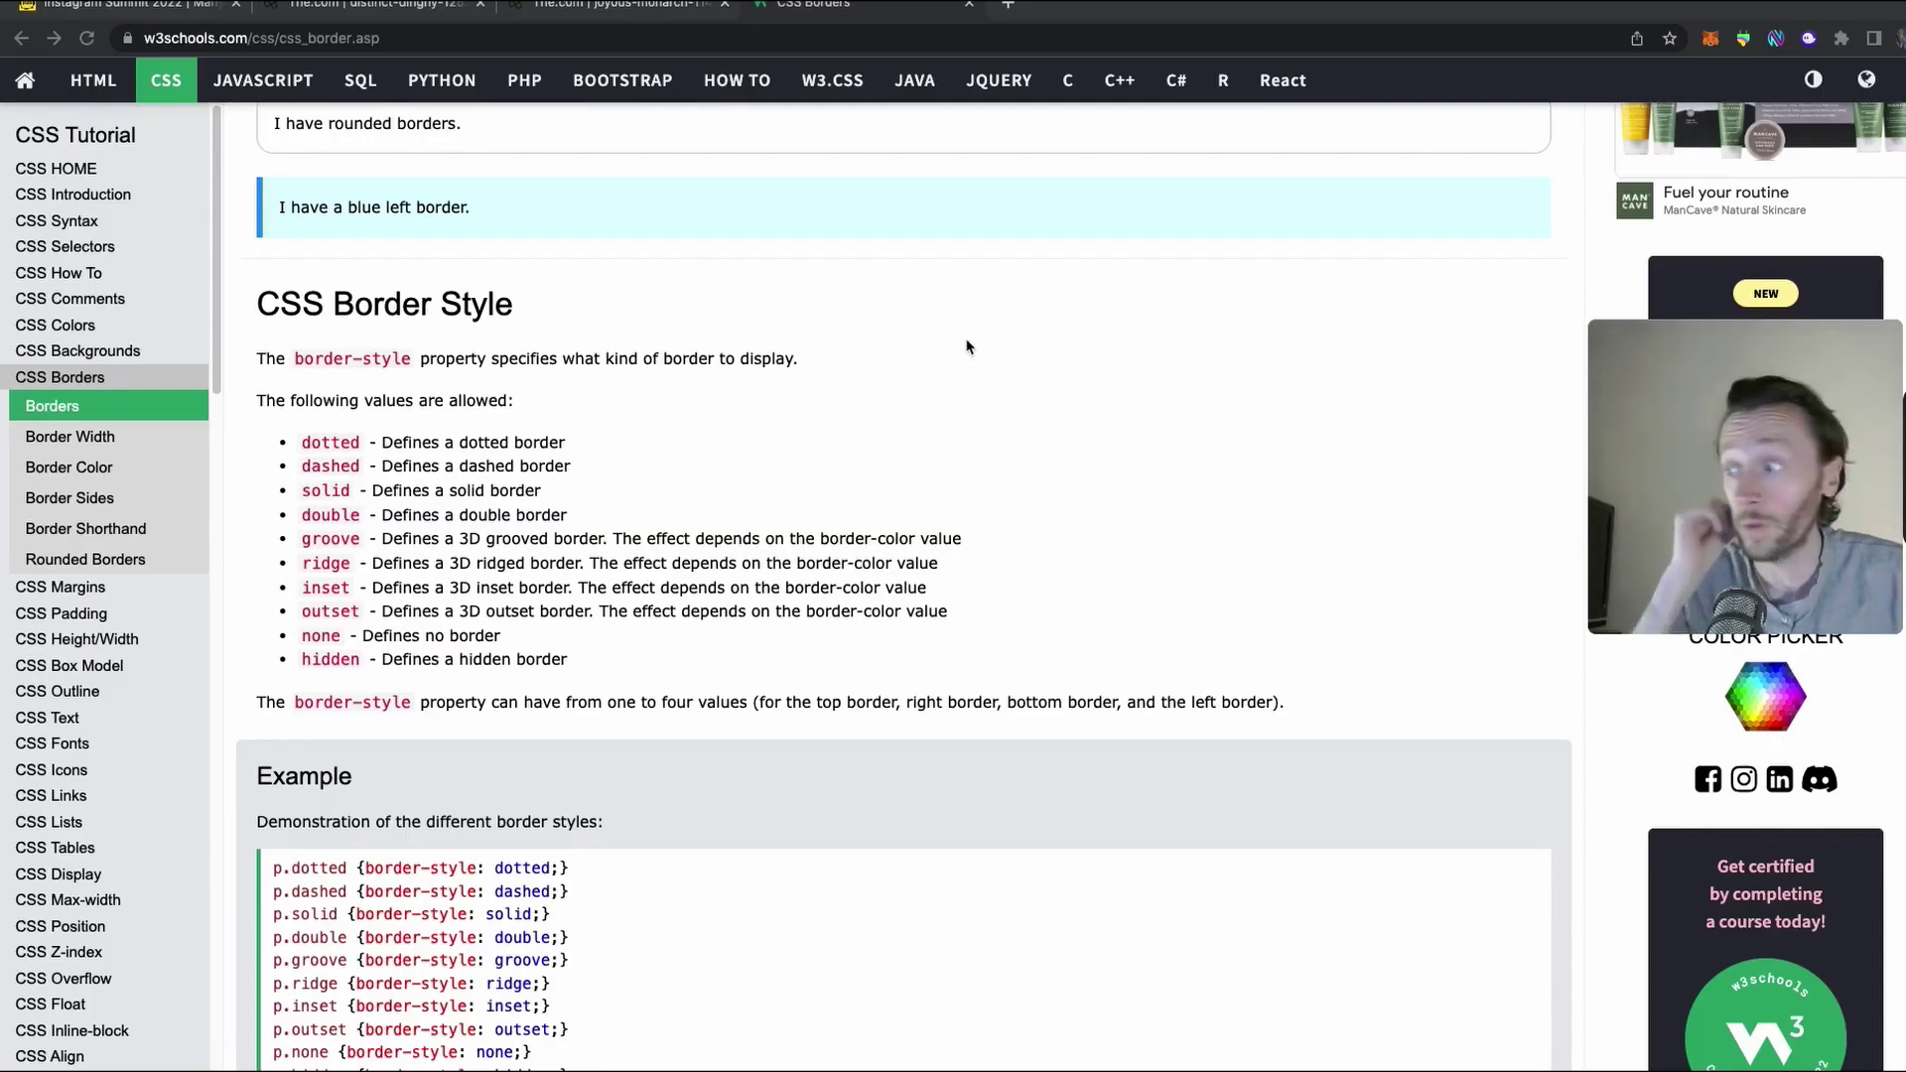
# Review the allowed border-style values and examples on the W3Schools CSS Borders page, and return to the borderStyle variable
pyautogui.scroll(-8, 969, 387)
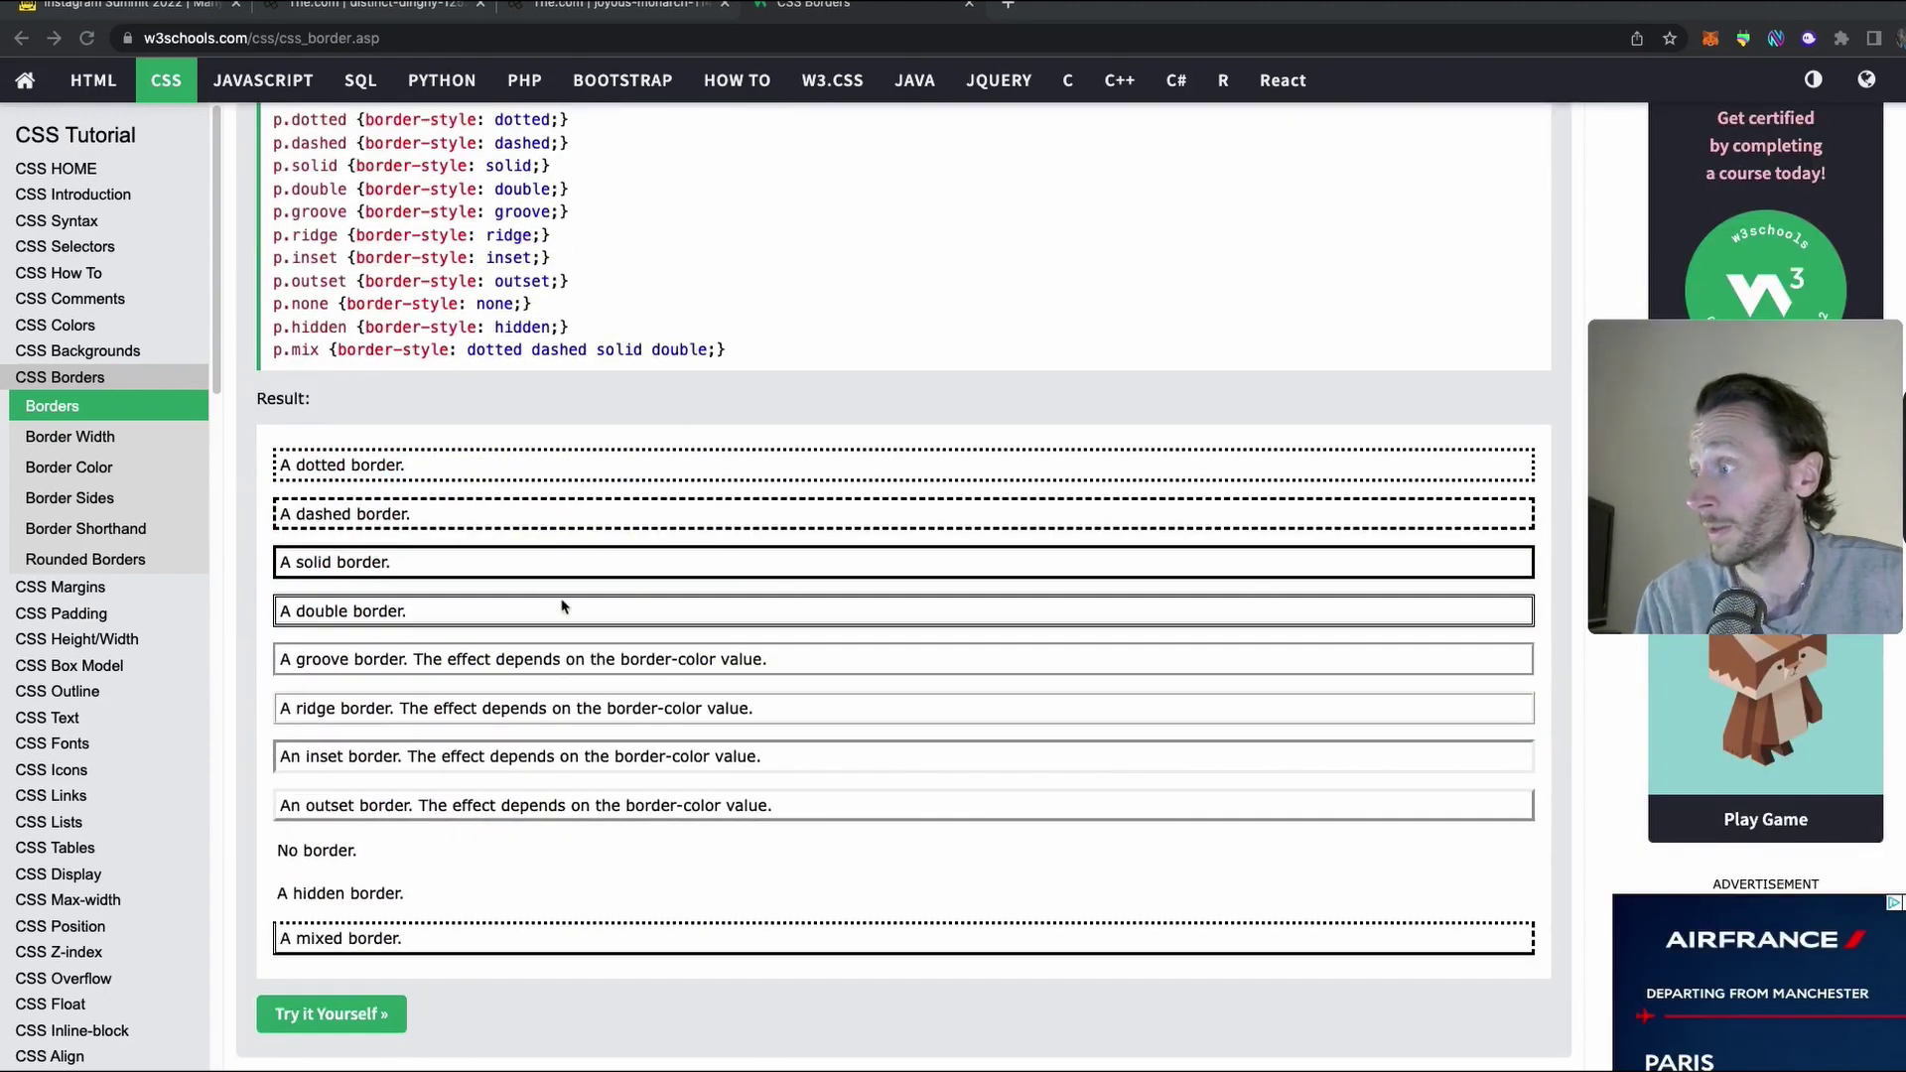
pyautogui.scroll(-3, 873, 510)
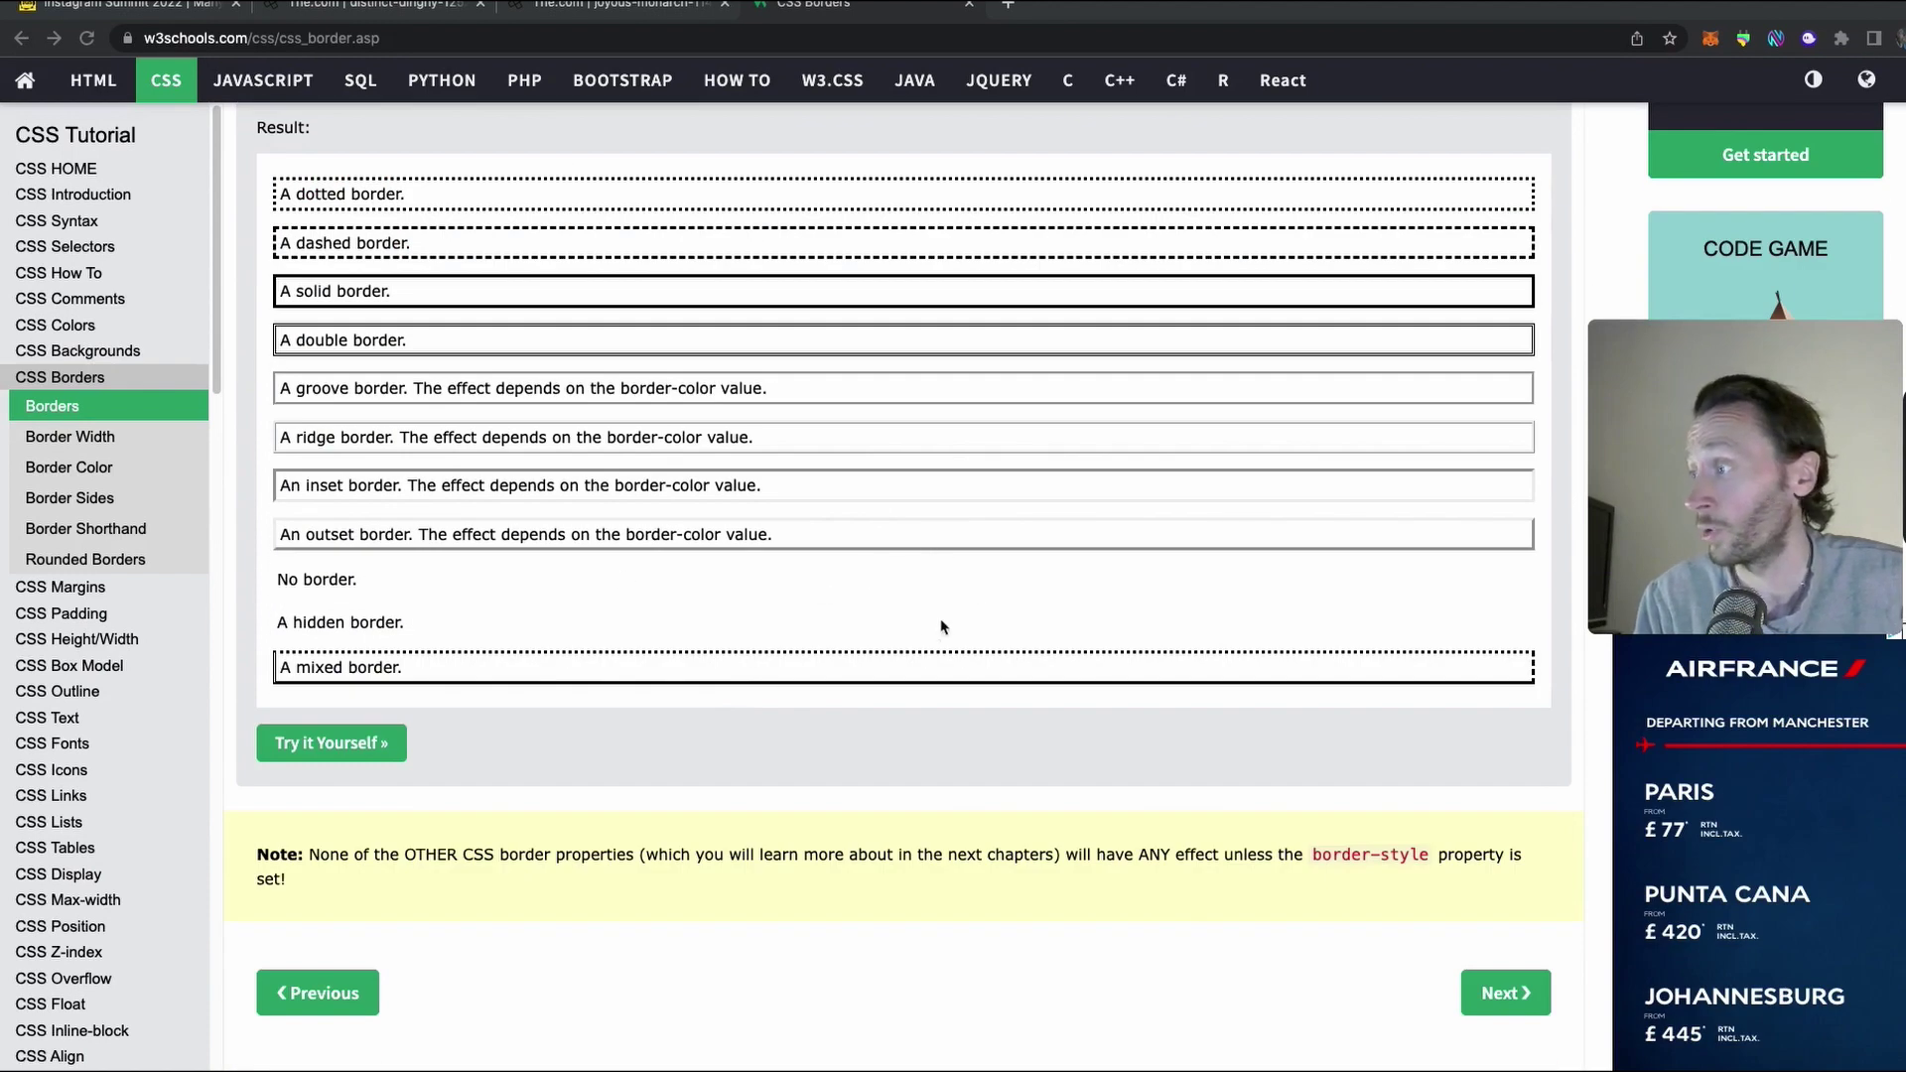
pyautogui.scroll(-3, 1020, 565)
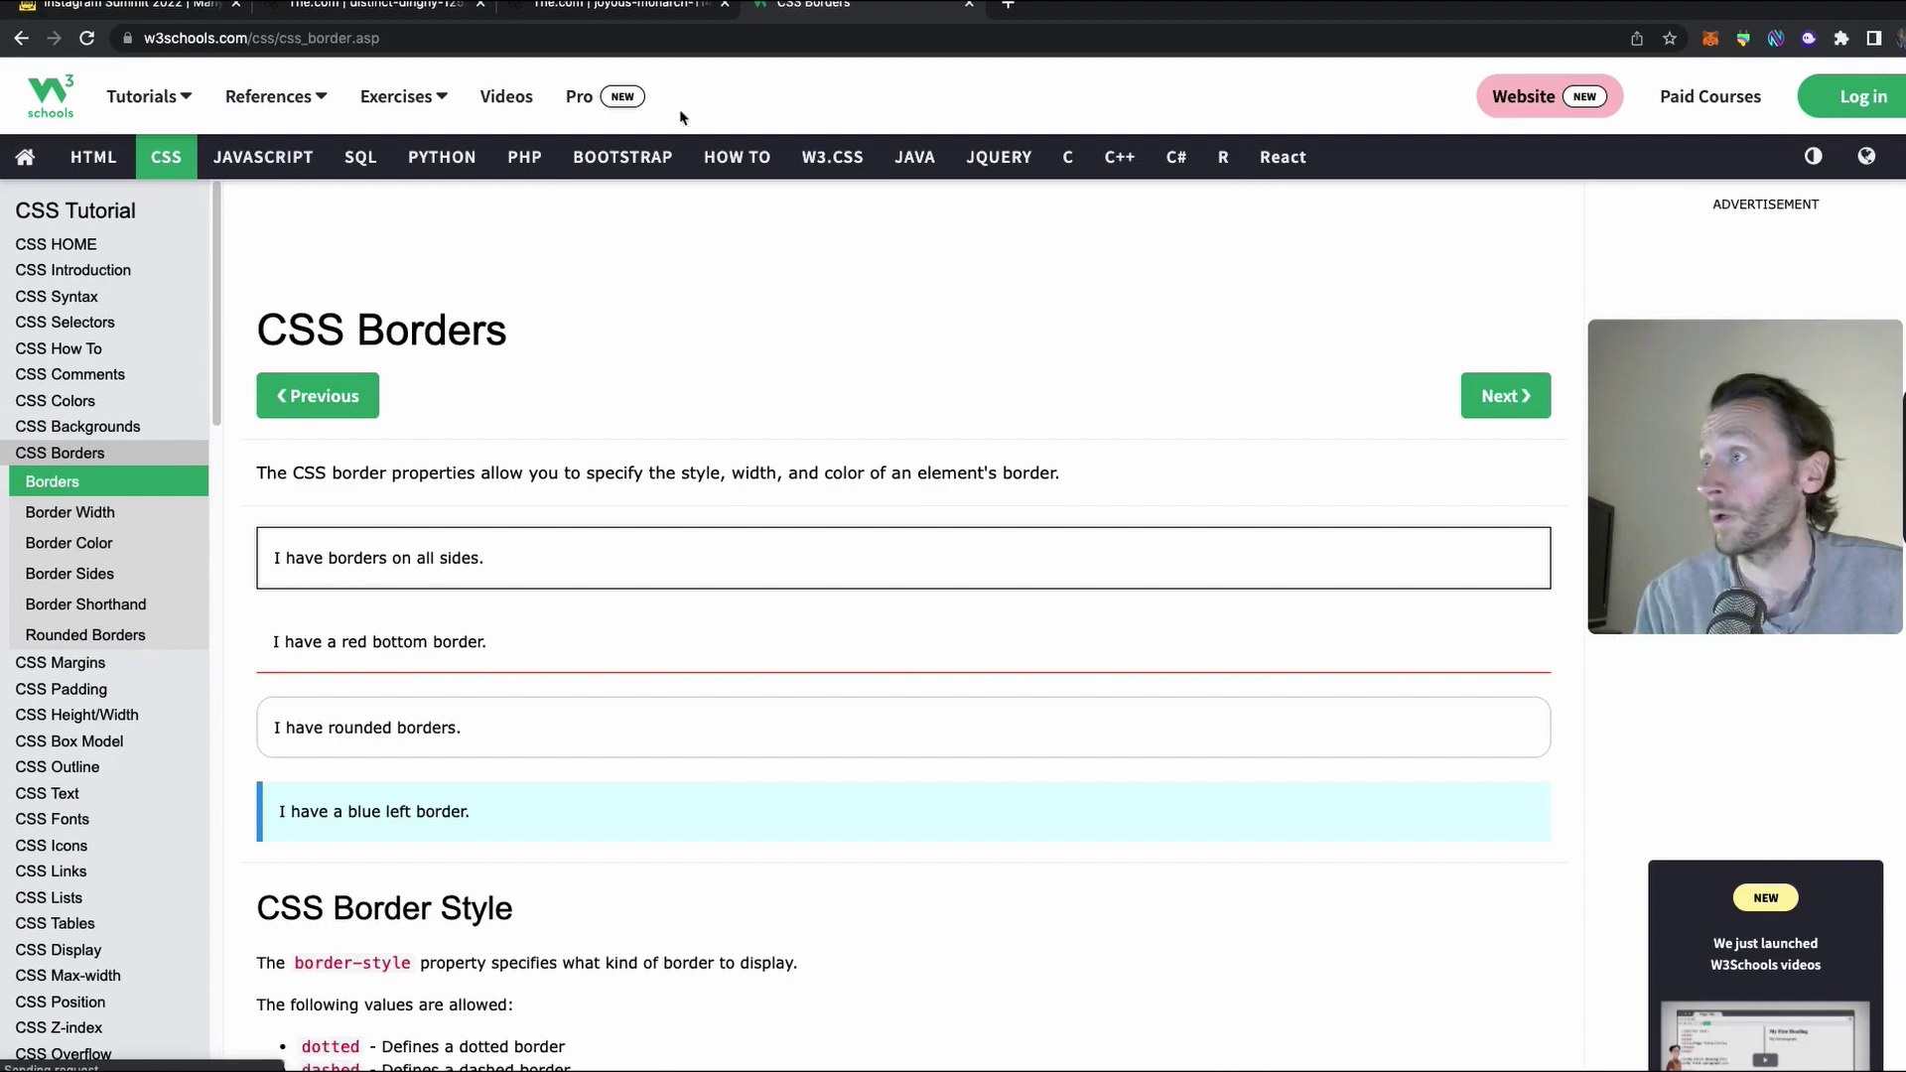
pyautogui.click(616, 17)
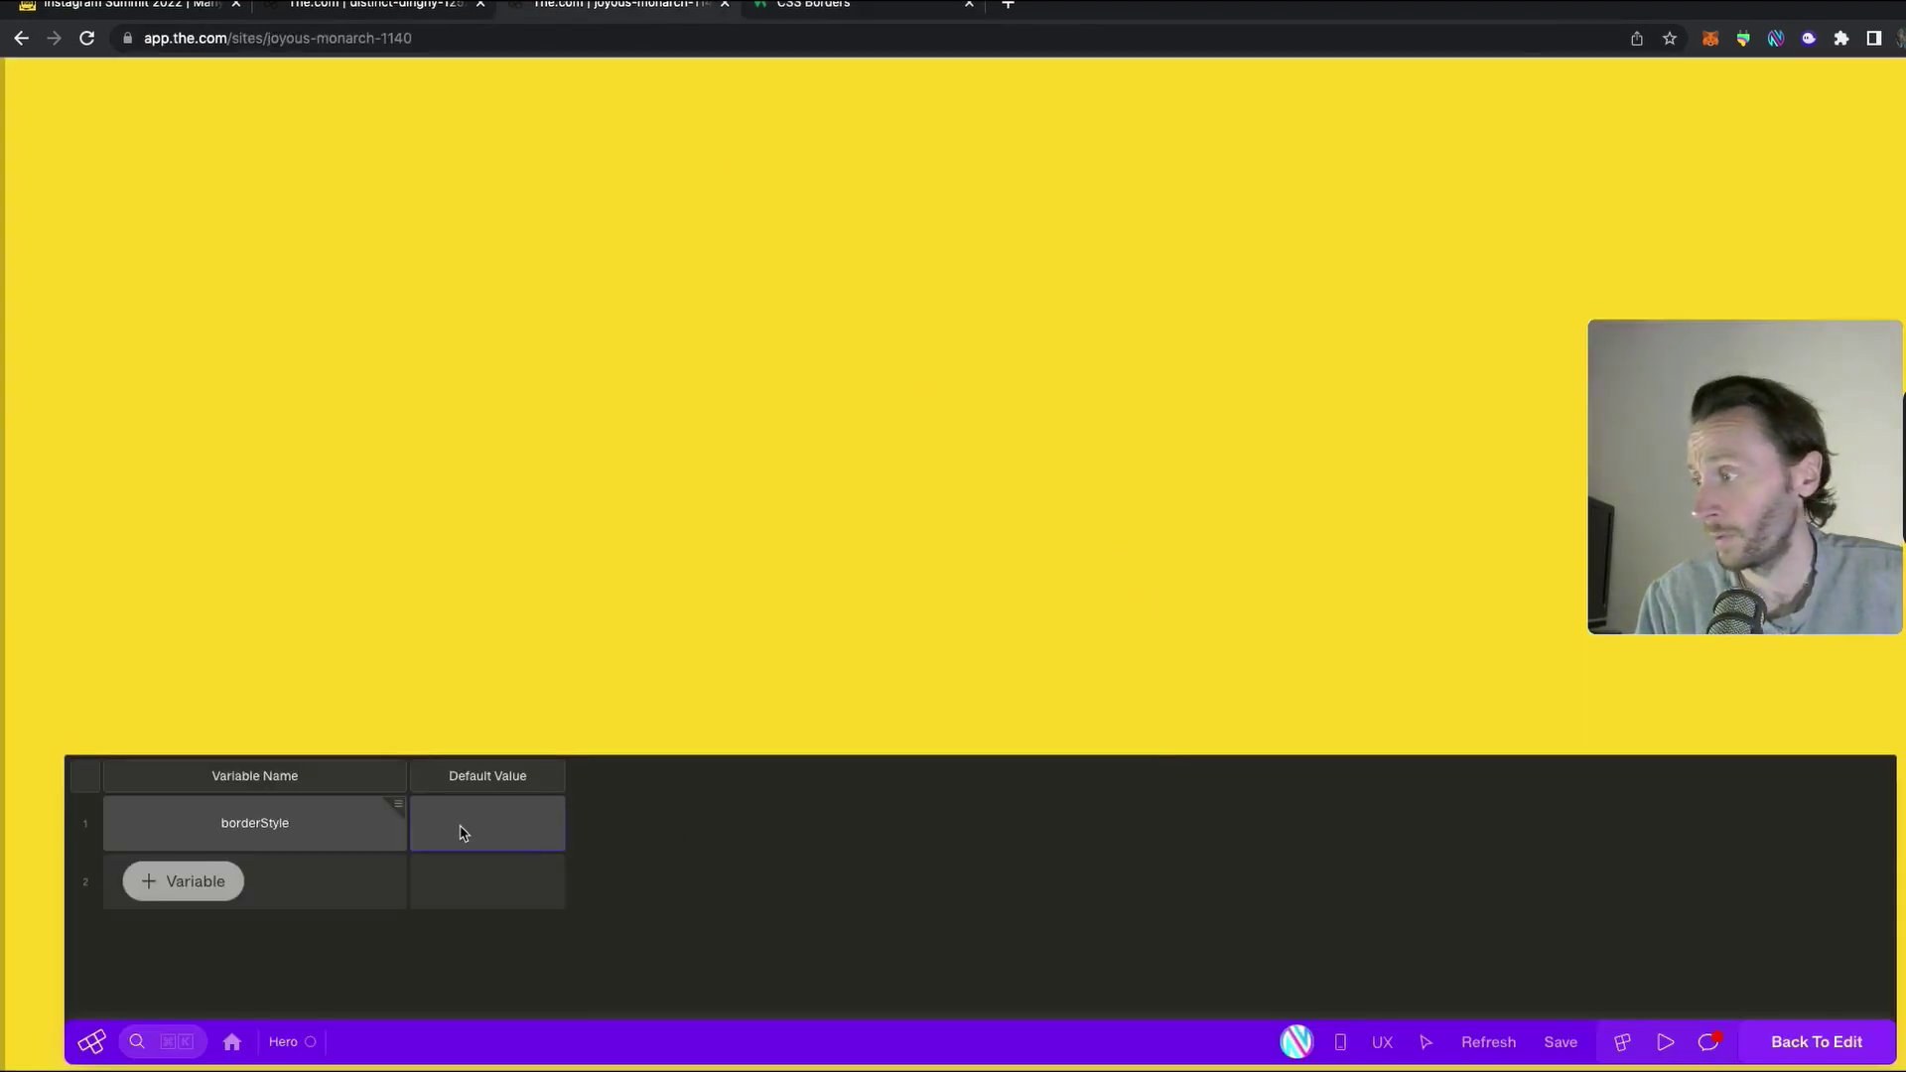
# Set the borderStyle variable's default value to 2px solid black and return to editing the elements
pyautogui.write('2px solid b')
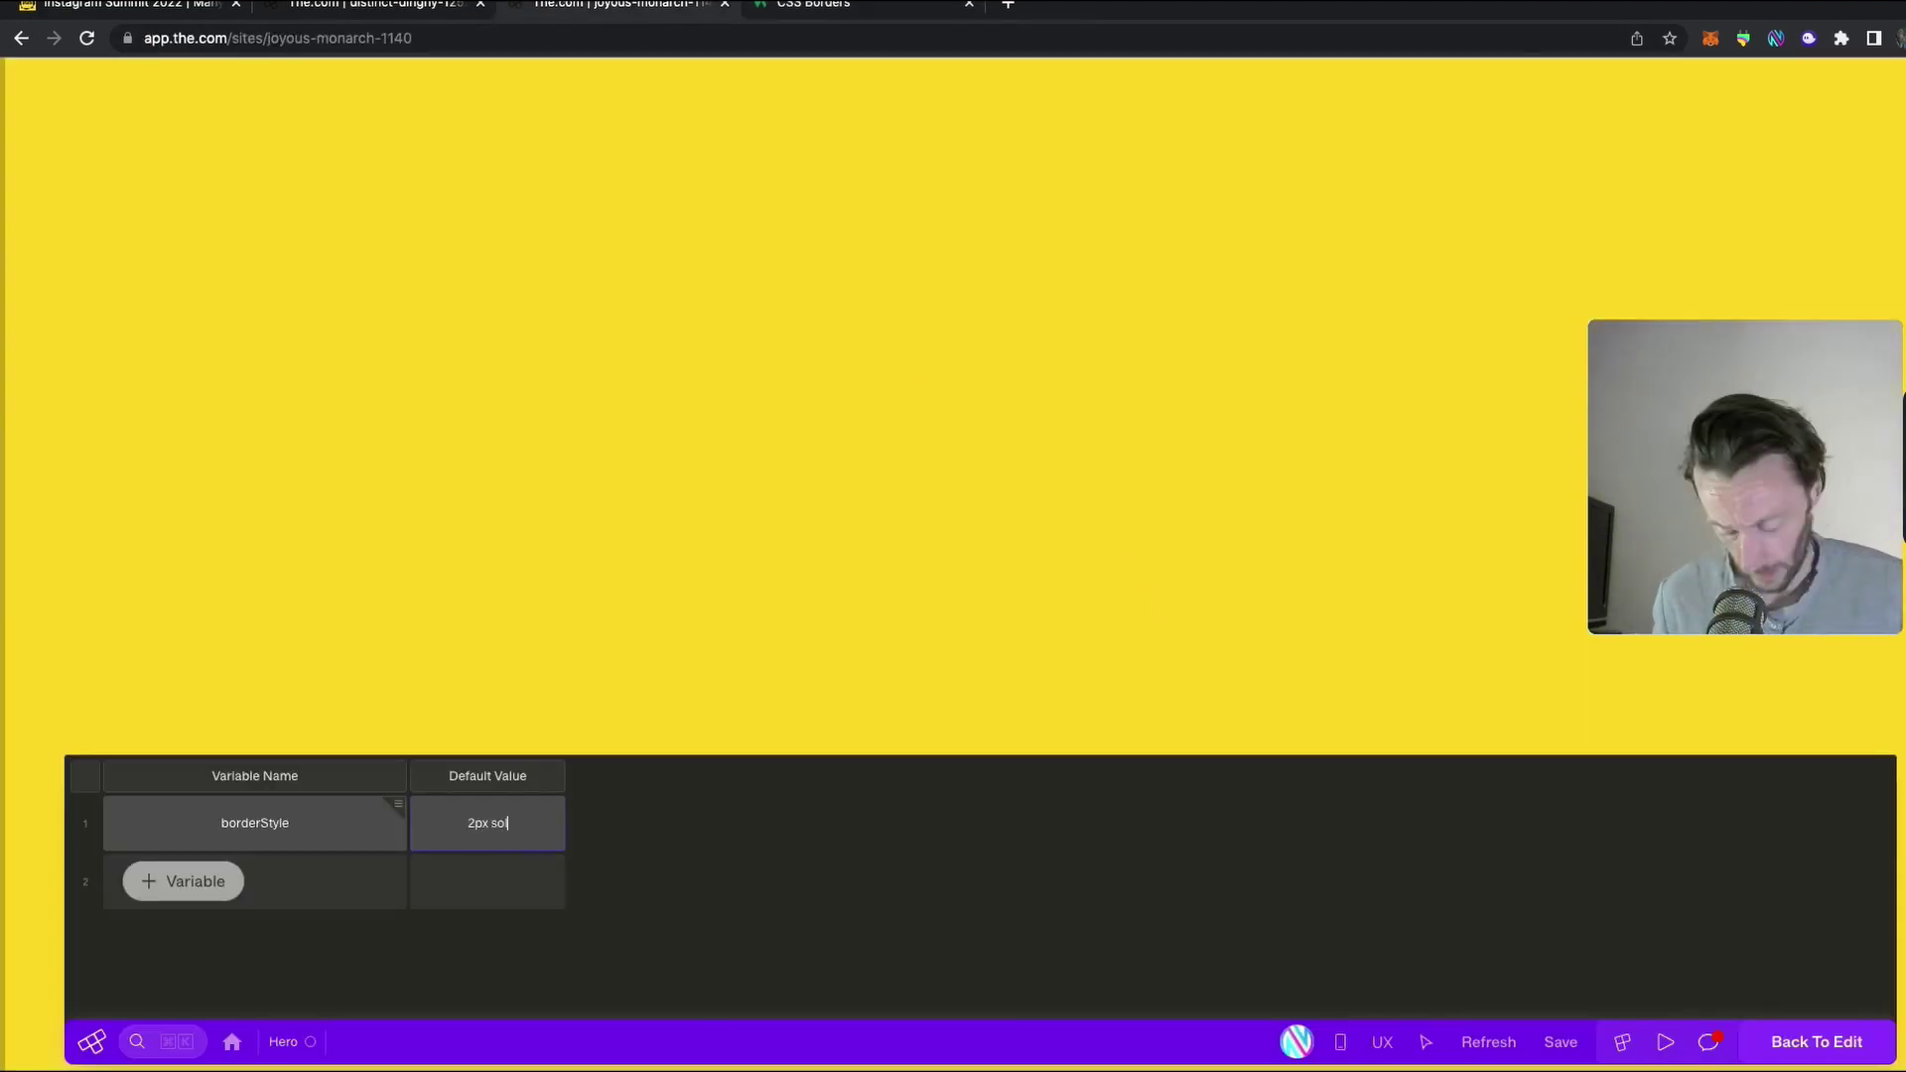
pyautogui.write('lack')
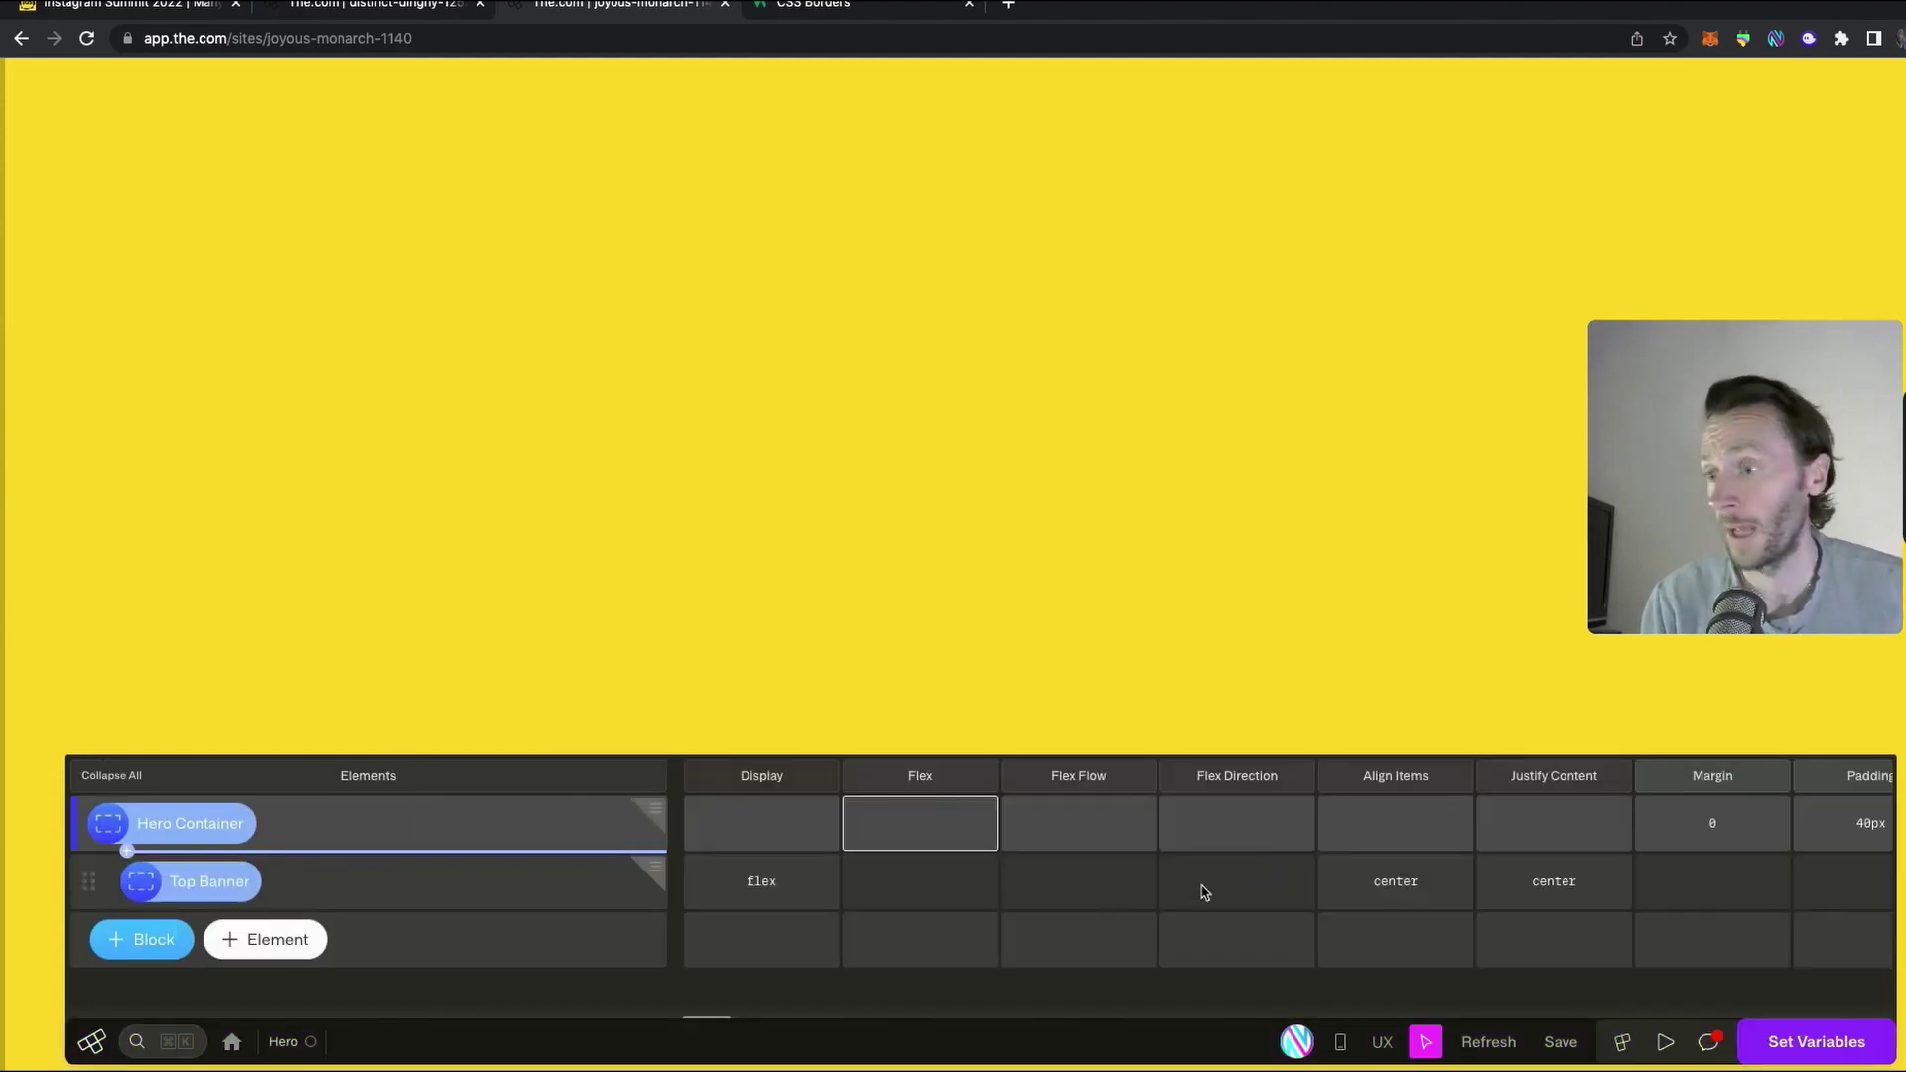
# Assign the borderStyle variable to the Top Banner's Border Bottom style
pyautogui.click(1203, 888)
pyautogui.click(1660, 882)
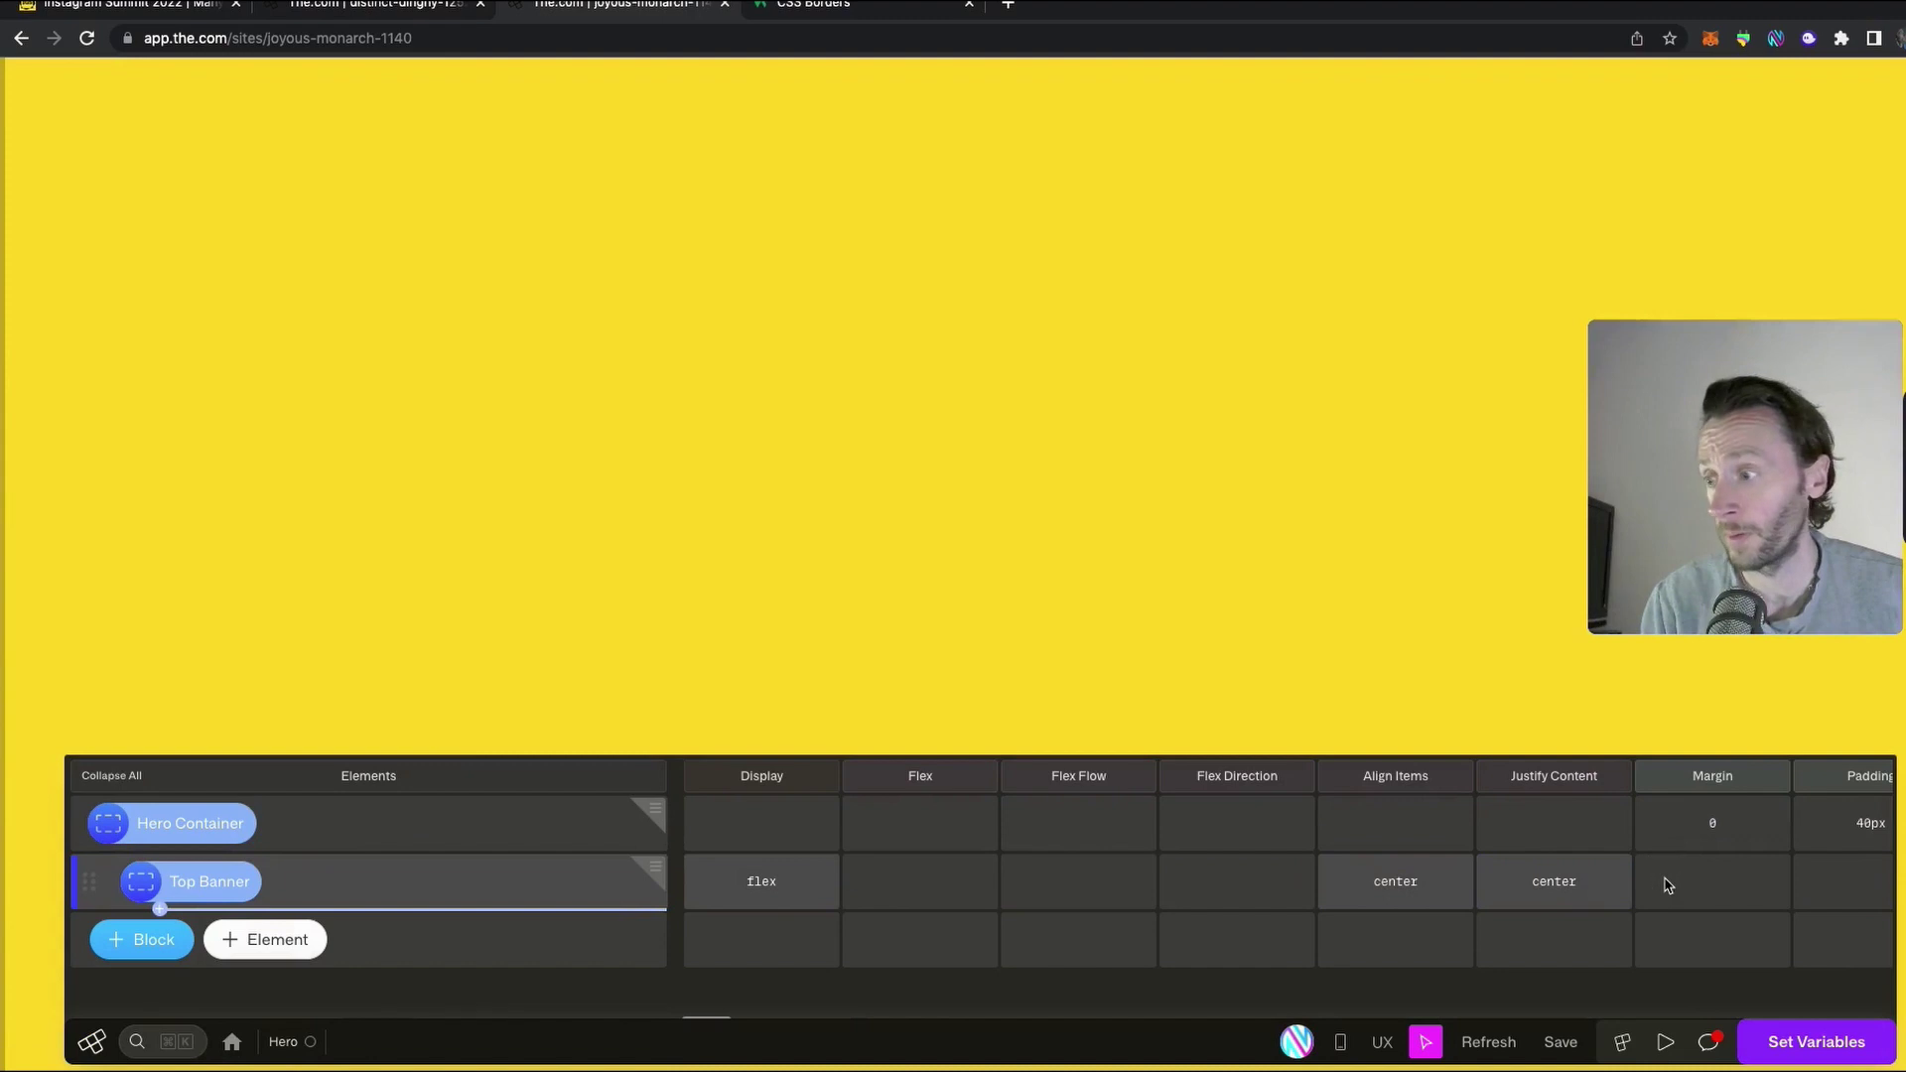
pyautogui.click(1692, 885)
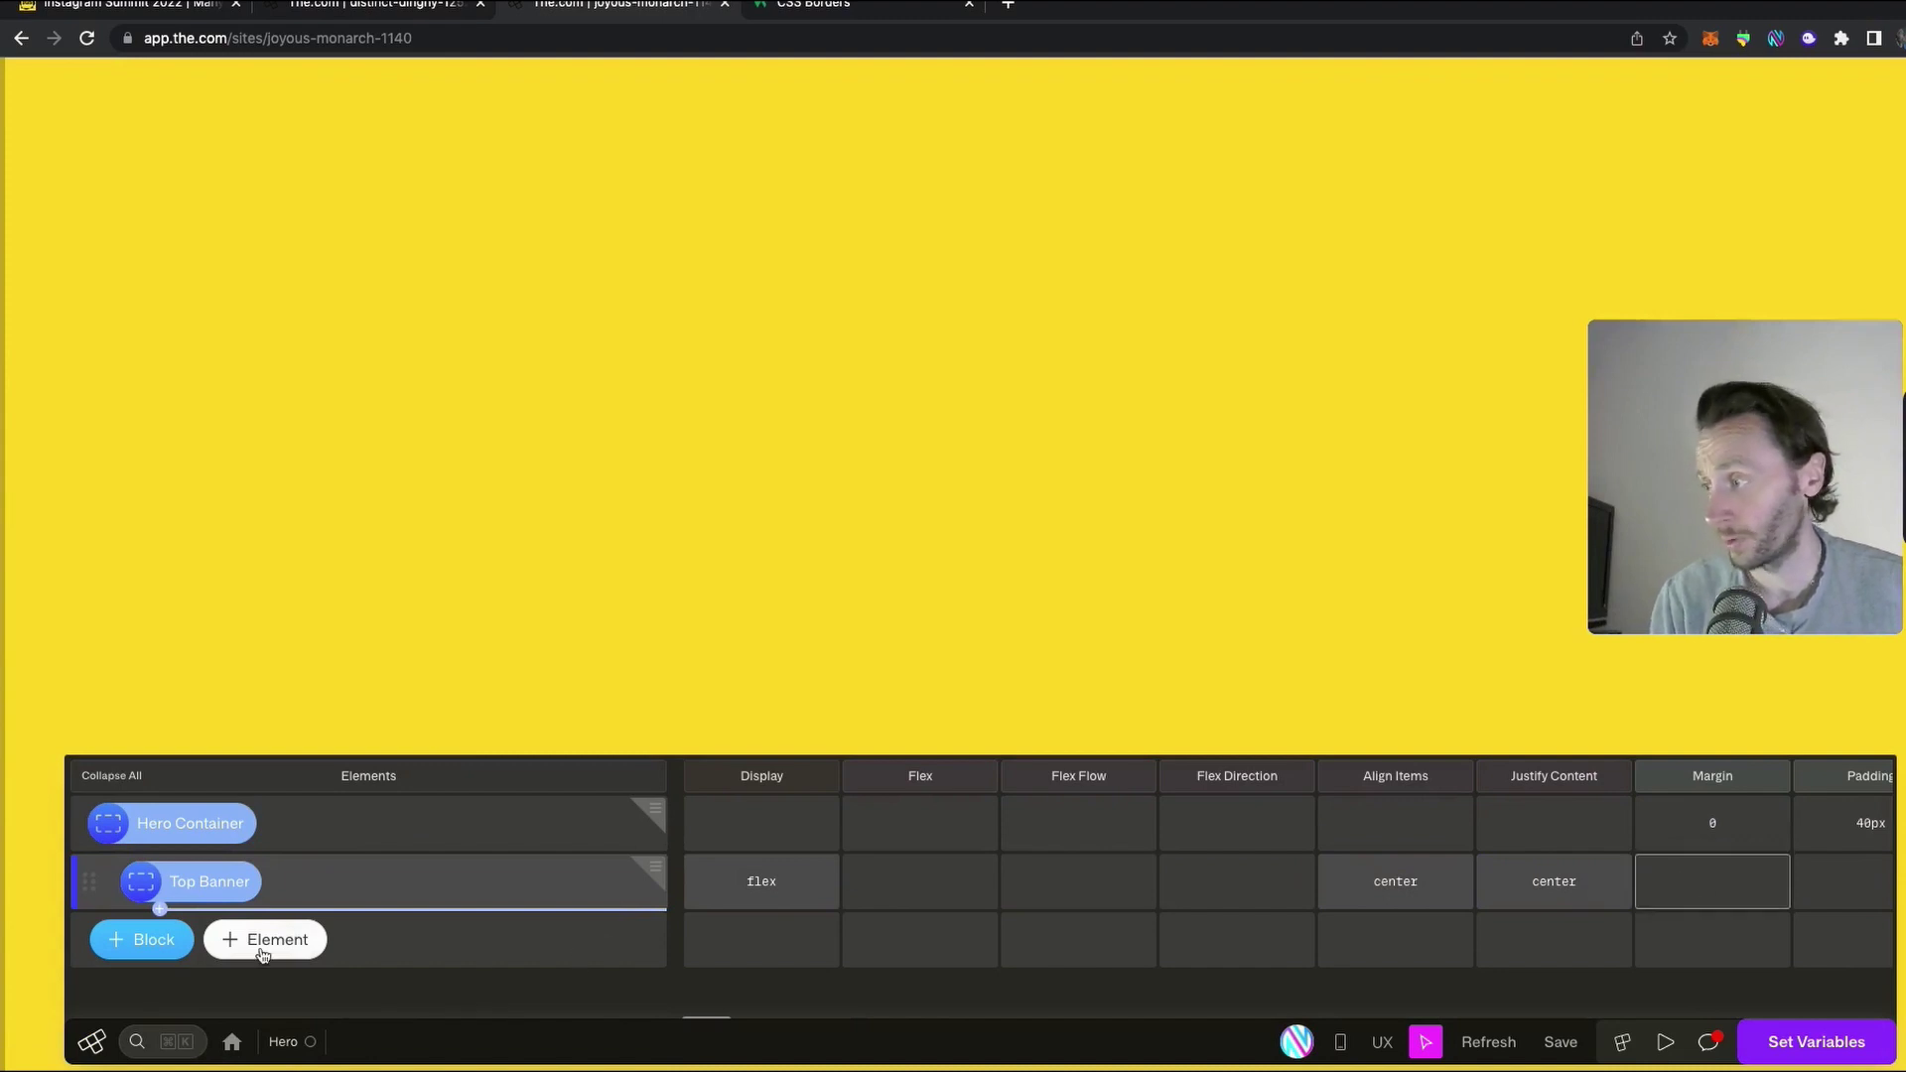
pyautogui.press('super+k')
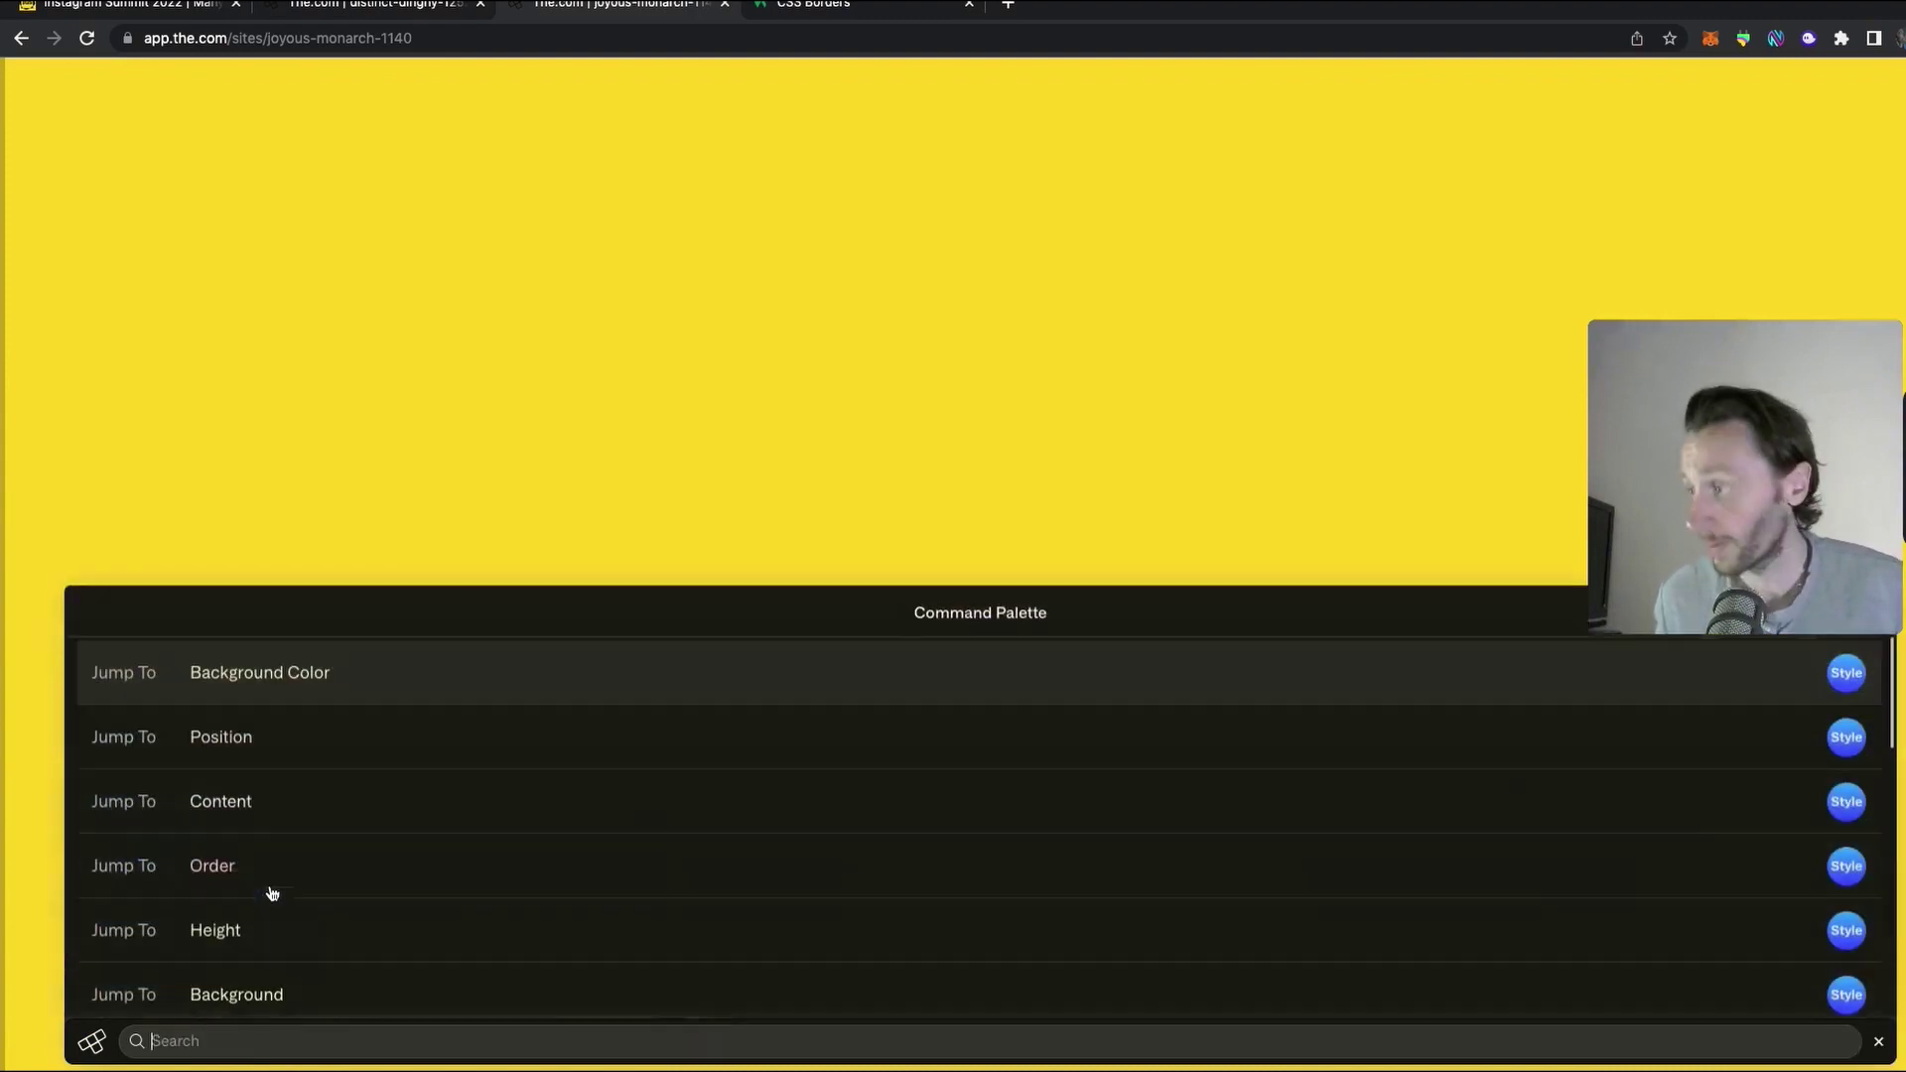
pyautogui.write('bor')
pyautogui.click(289, 795)
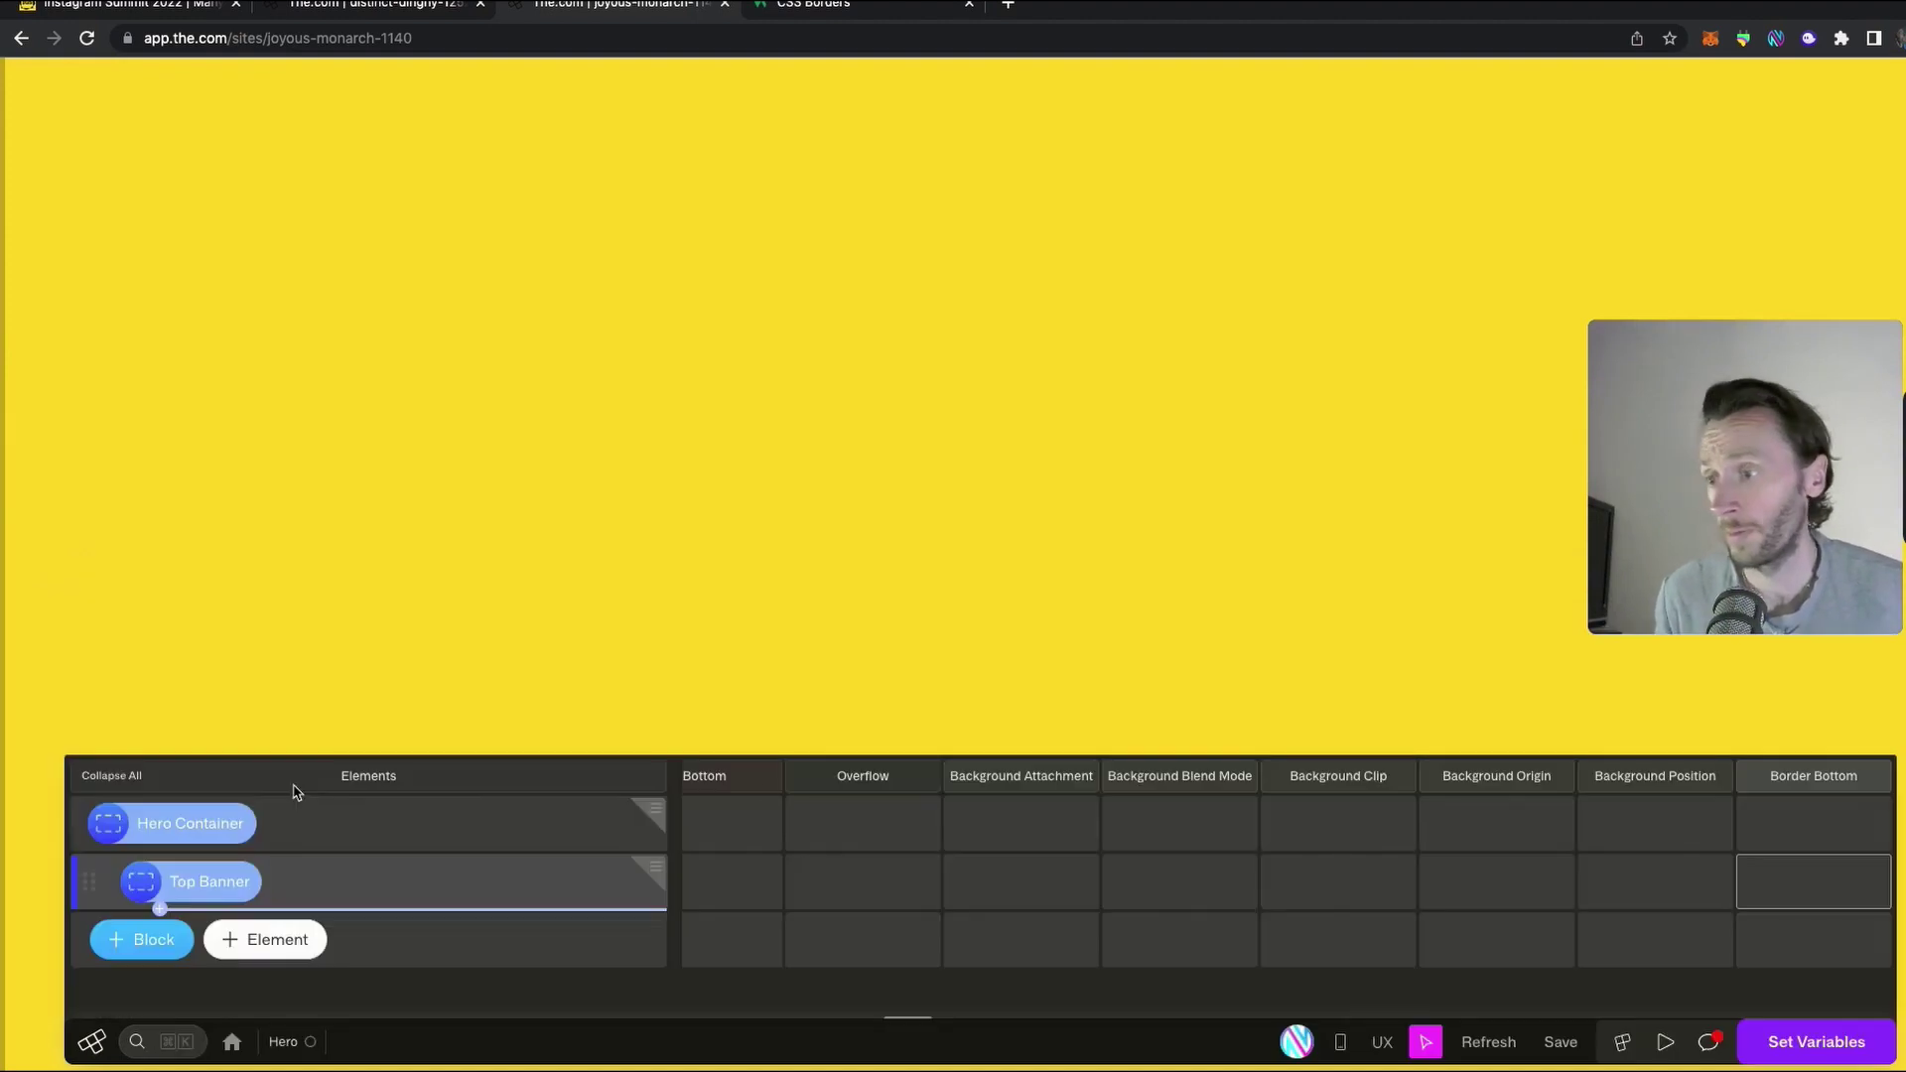
pyautogui.click(1783, 882)
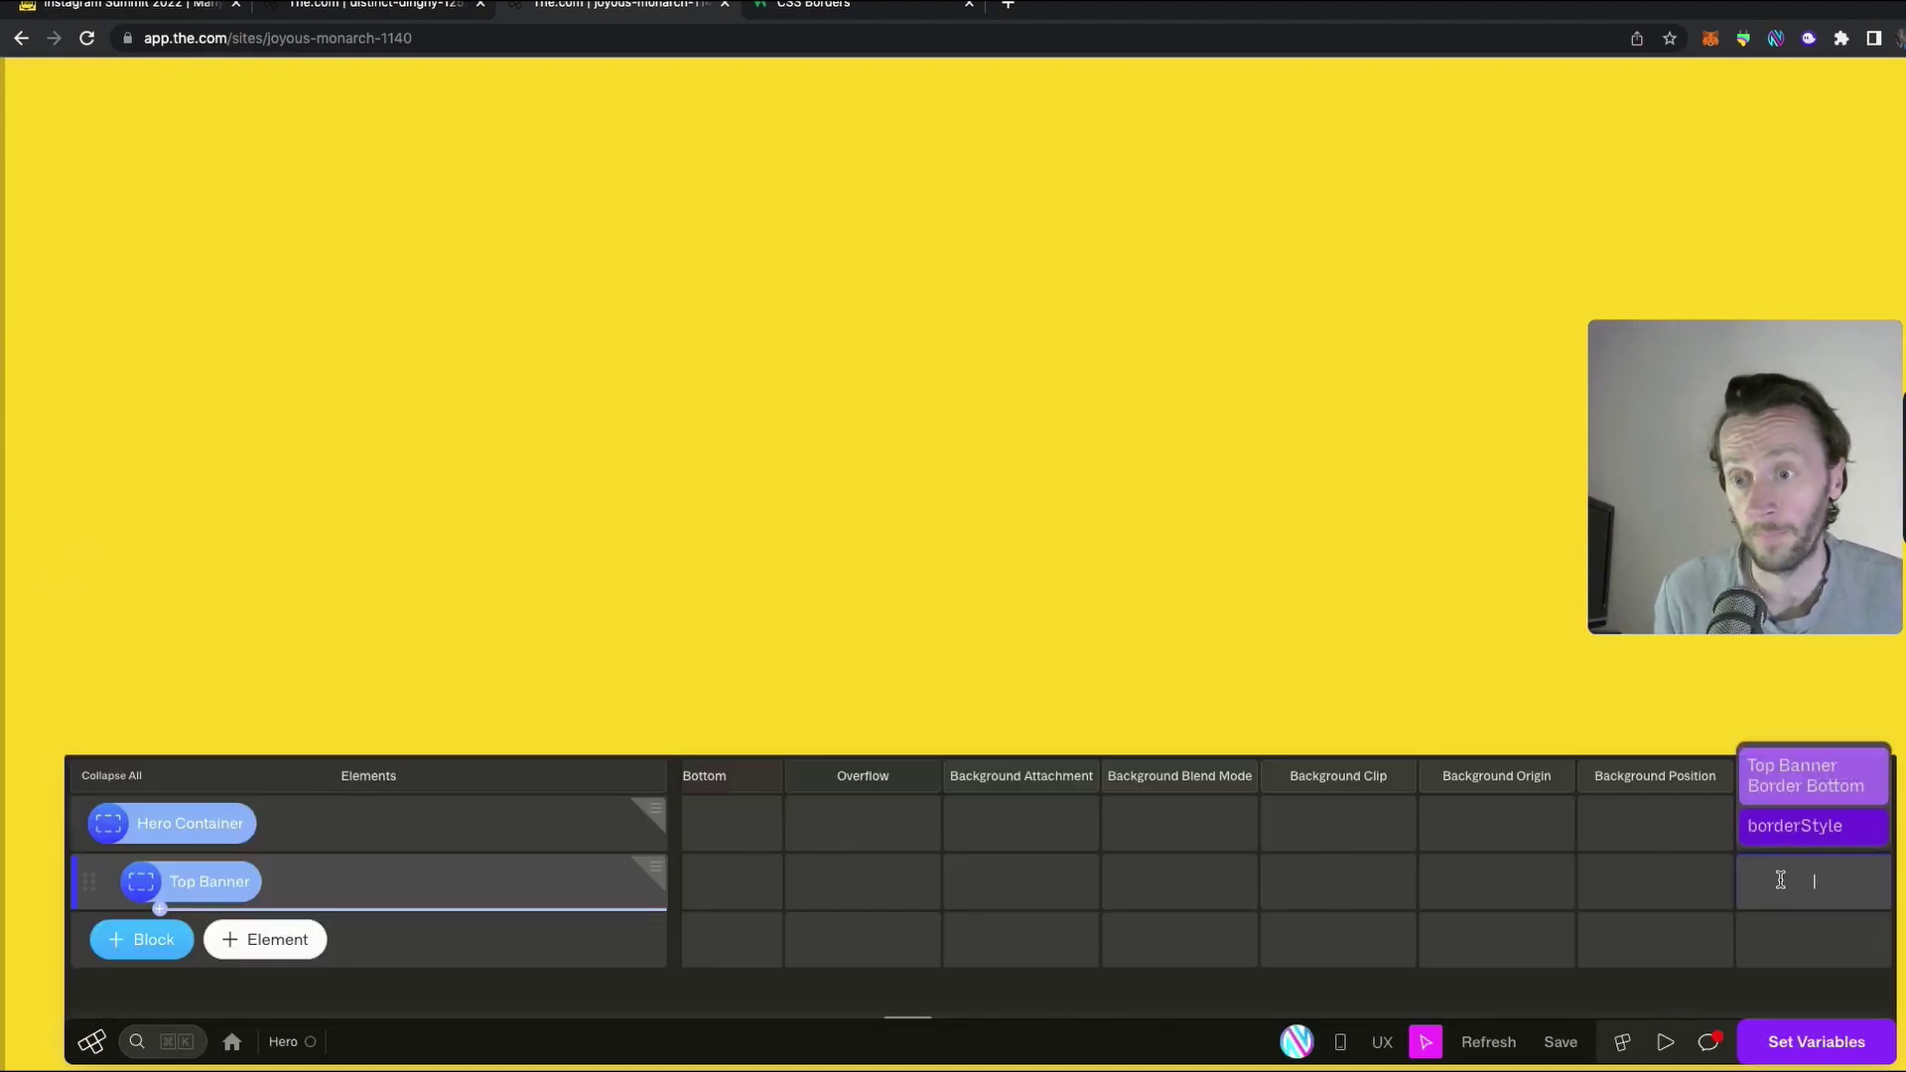
pyautogui.write('2px solid black')
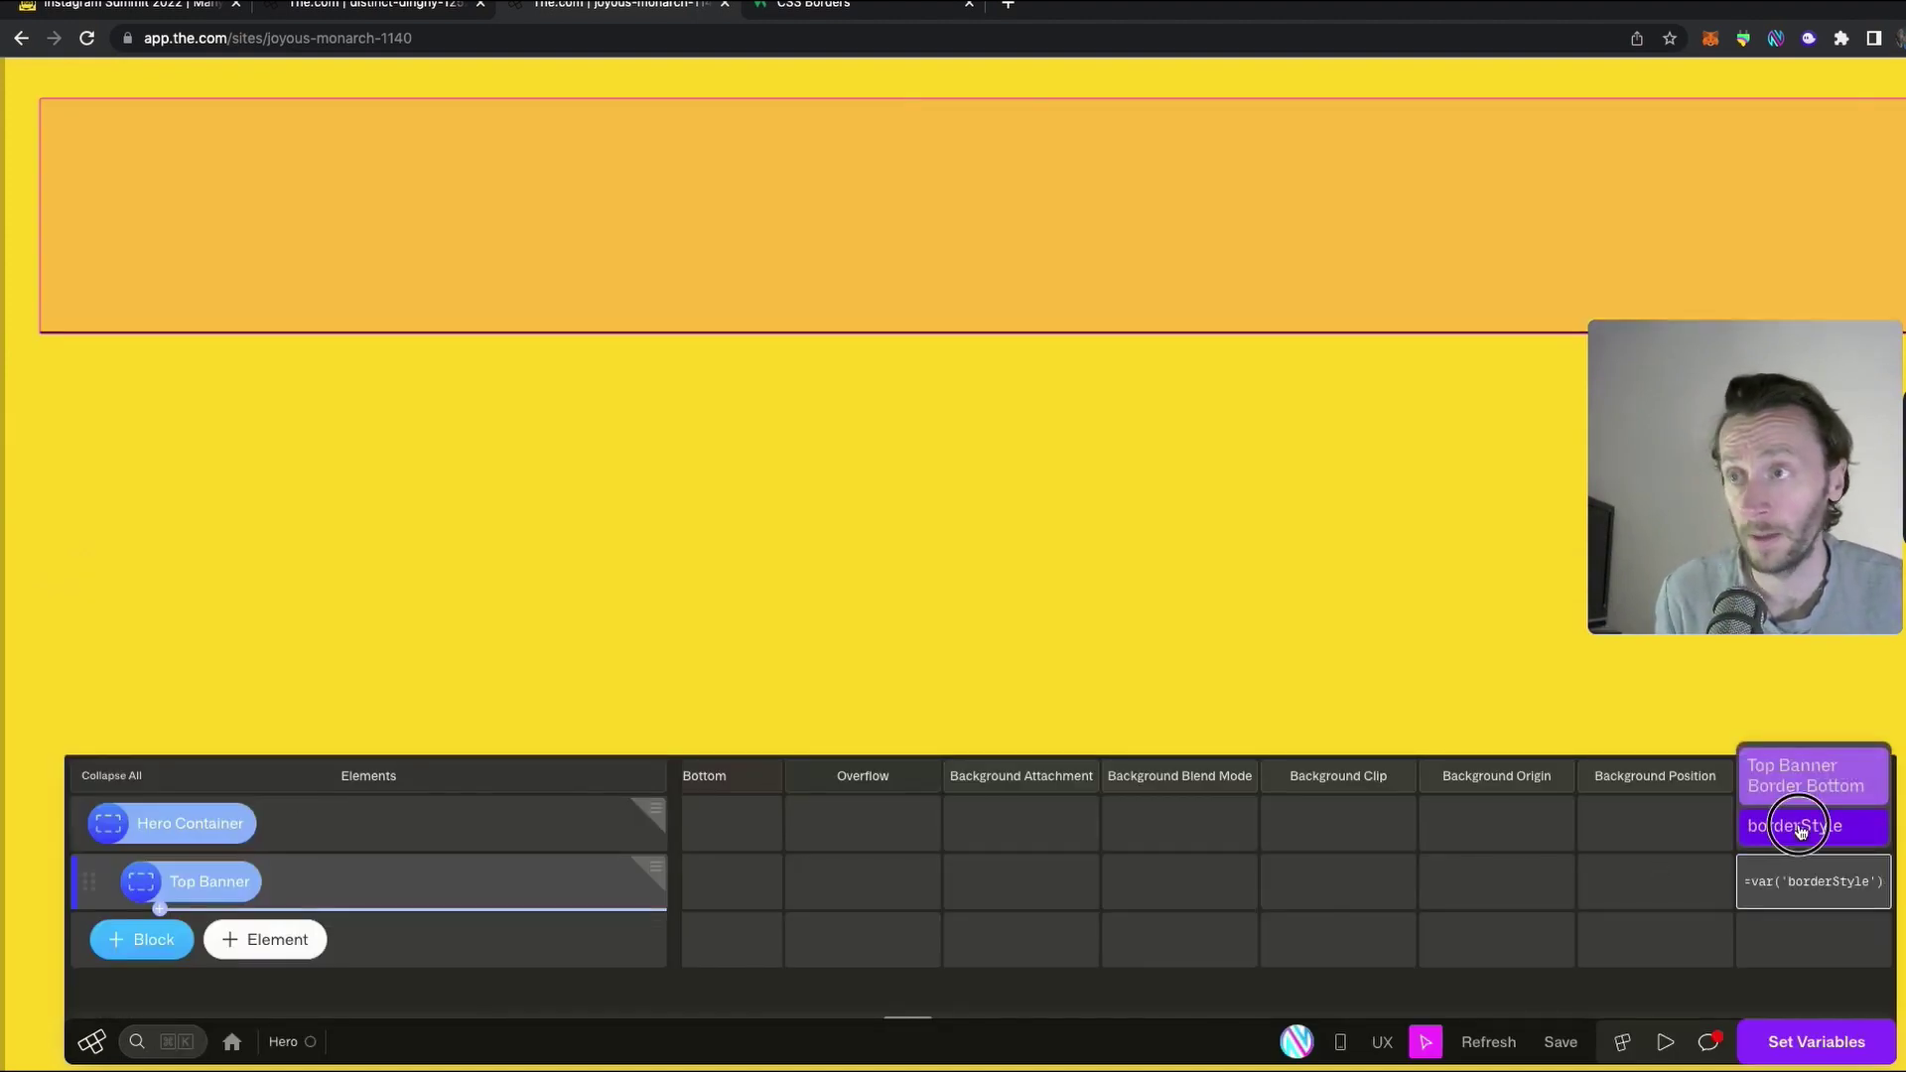
pyautogui.press('Return')
pyautogui.click(1010, 640)
pyautogui.moveTo(1698, 437); pyautogui.dragTo(1676, 502)
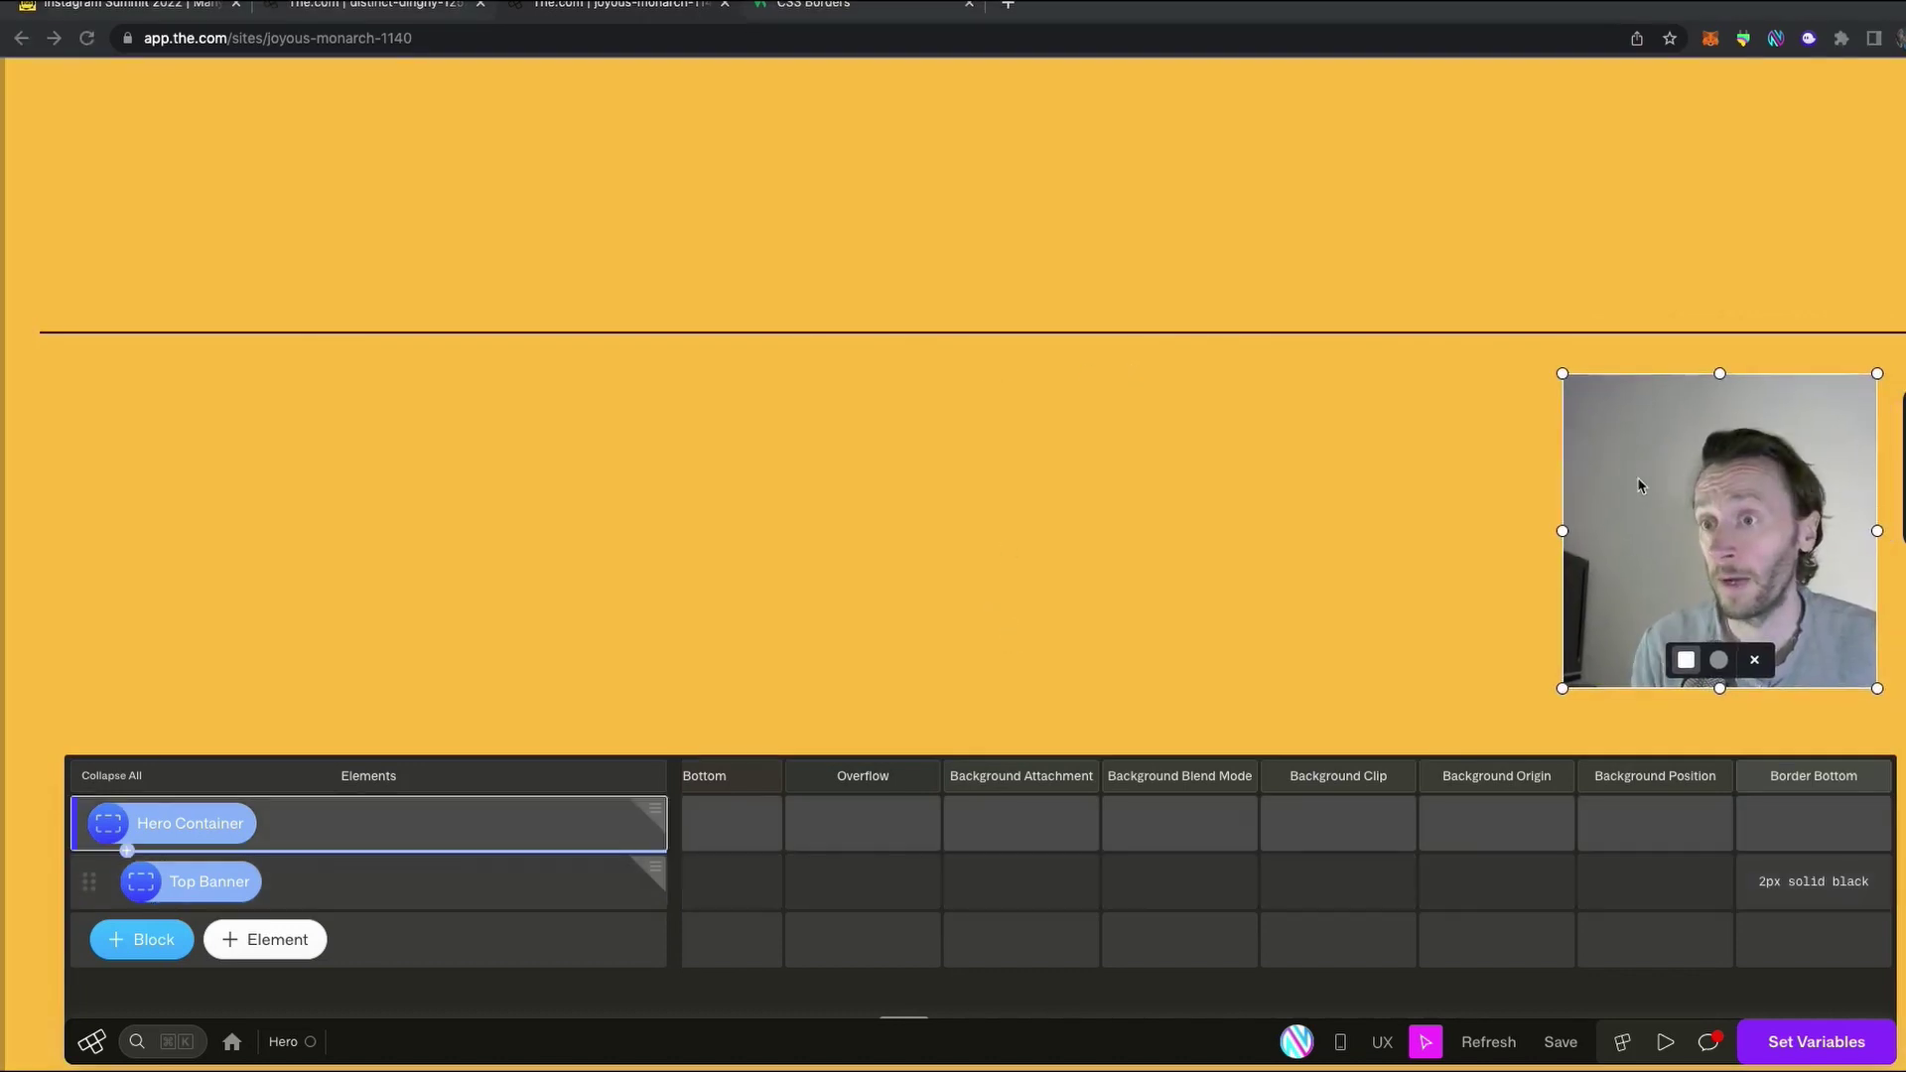
# Check the reference site's top banner and add an H1 element inside the new Top Banner
pyautogui.click(374, 10)
pyautogui.hotkey('ctrl', 'Tab')
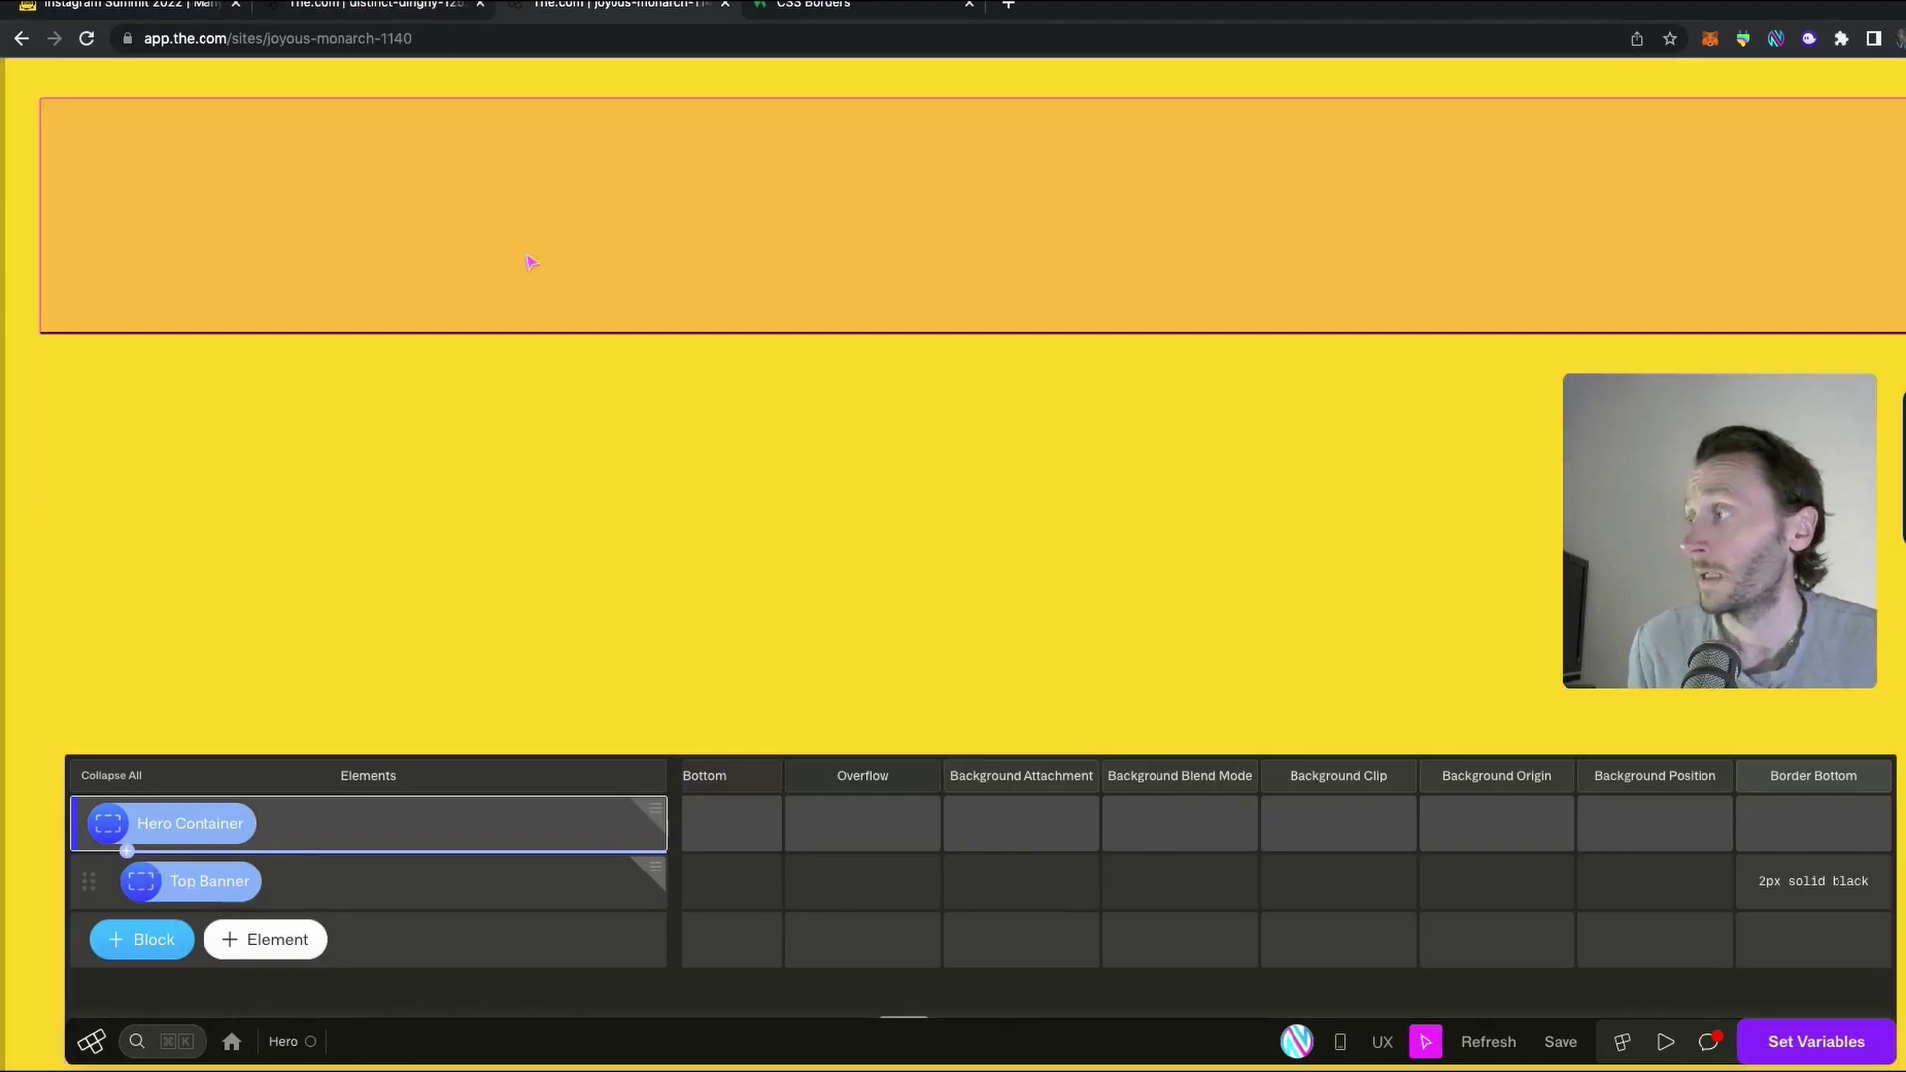
pyautogui.click(531, 262)
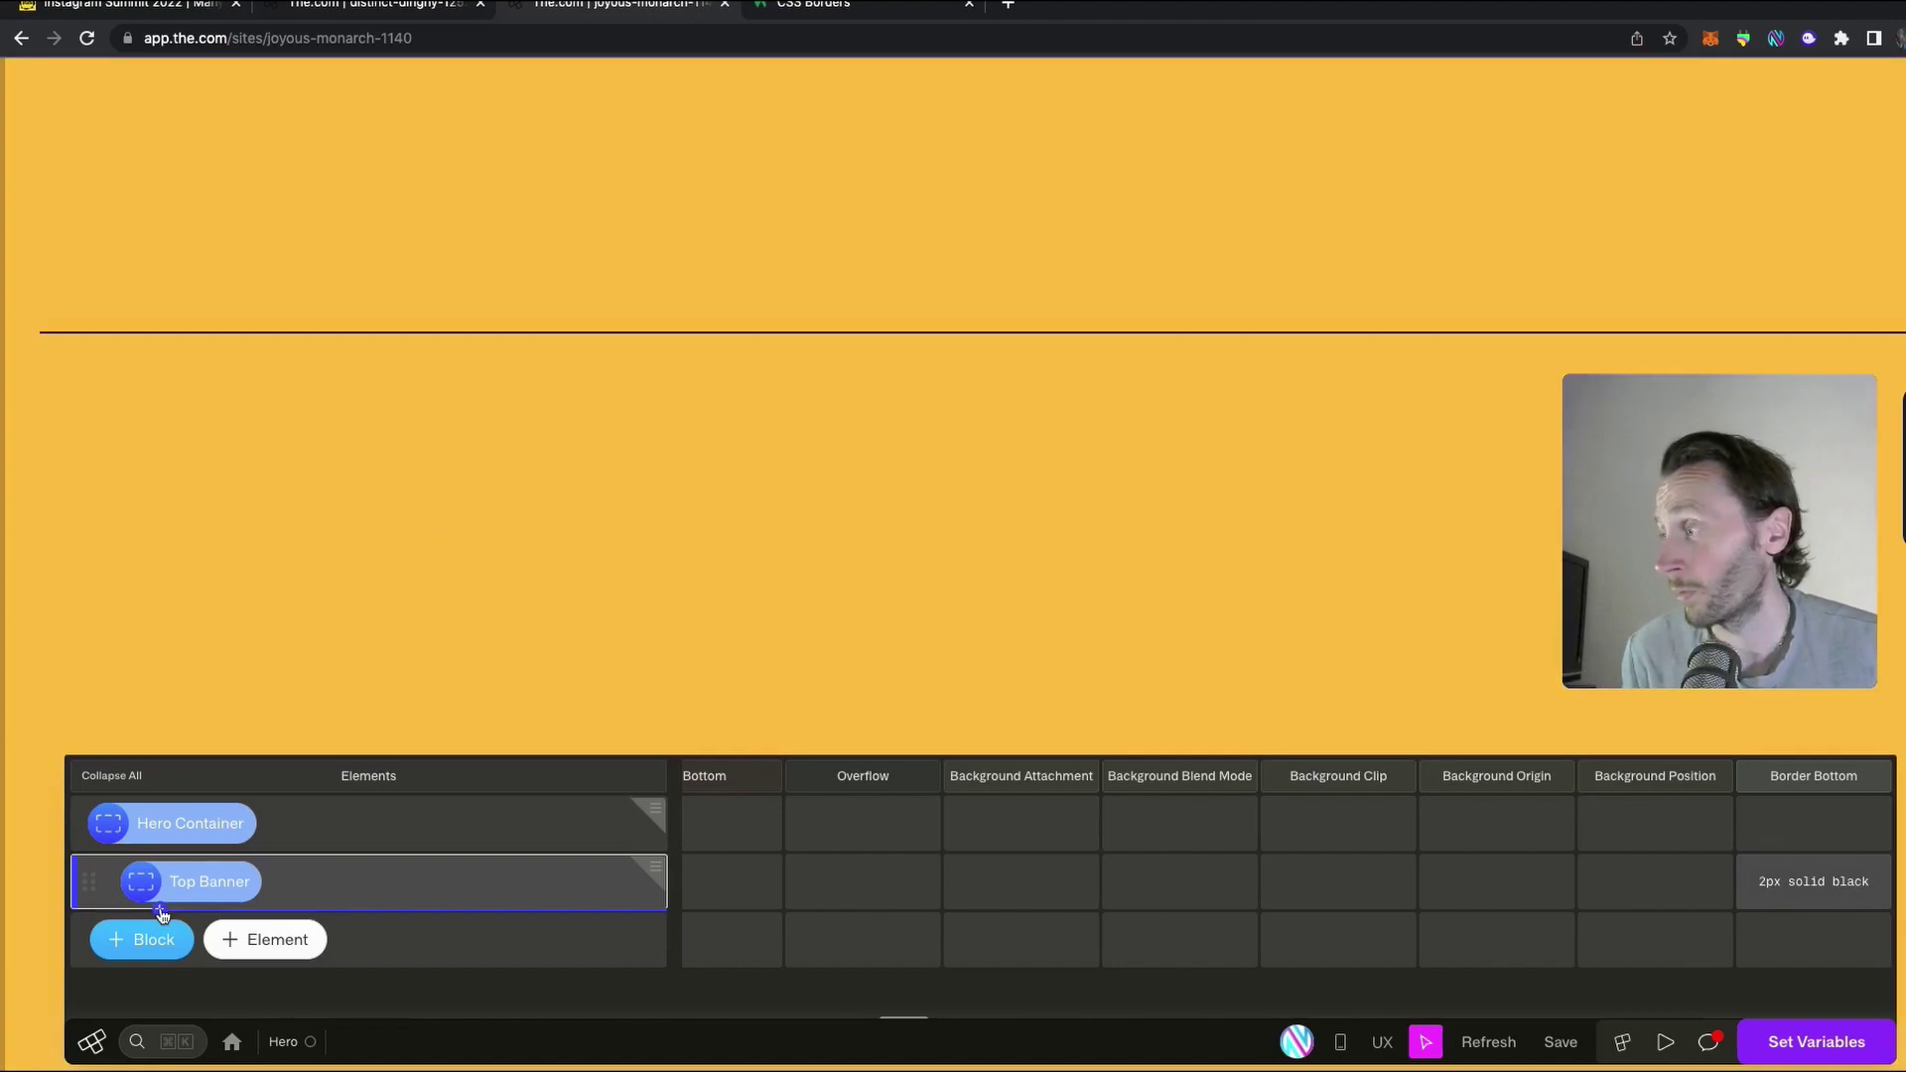
pyautogui.click(161, 910)
pyautogui.click(227, 873)
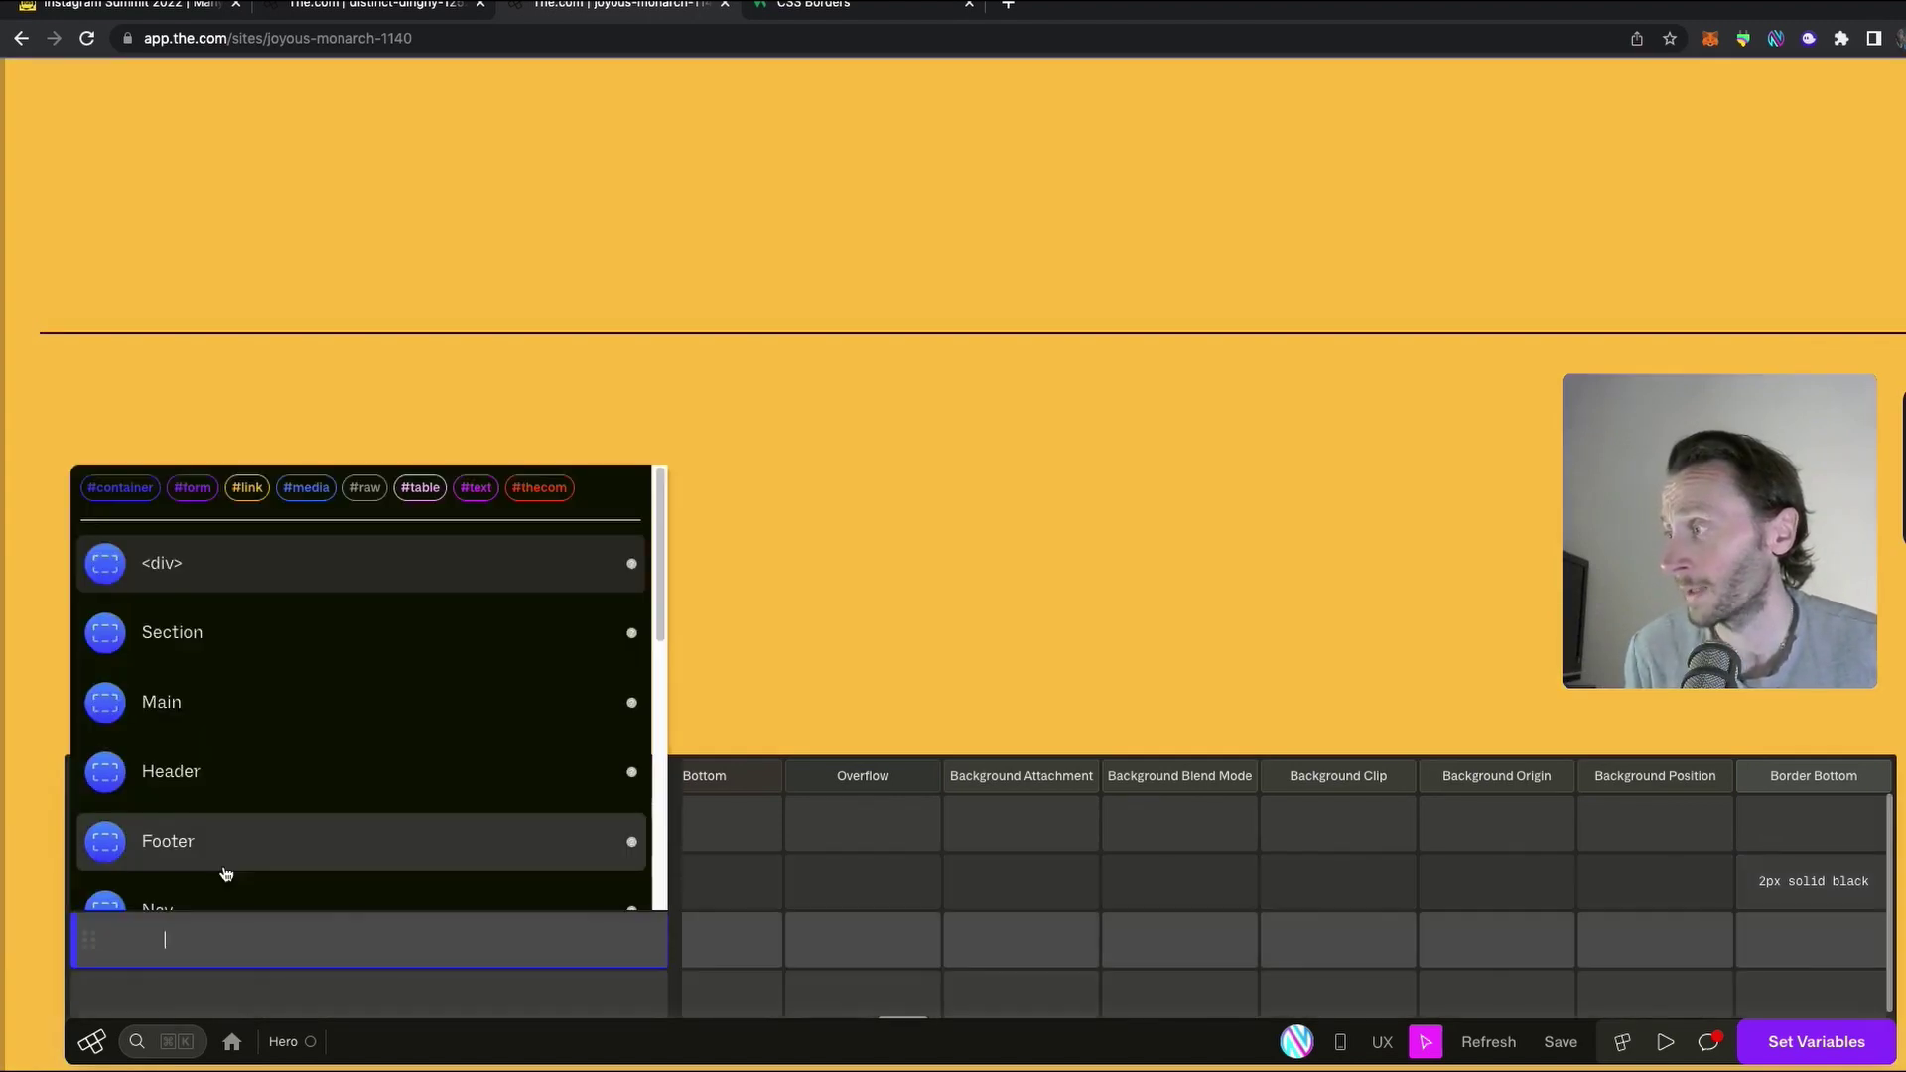
pyautogui.write('h1')
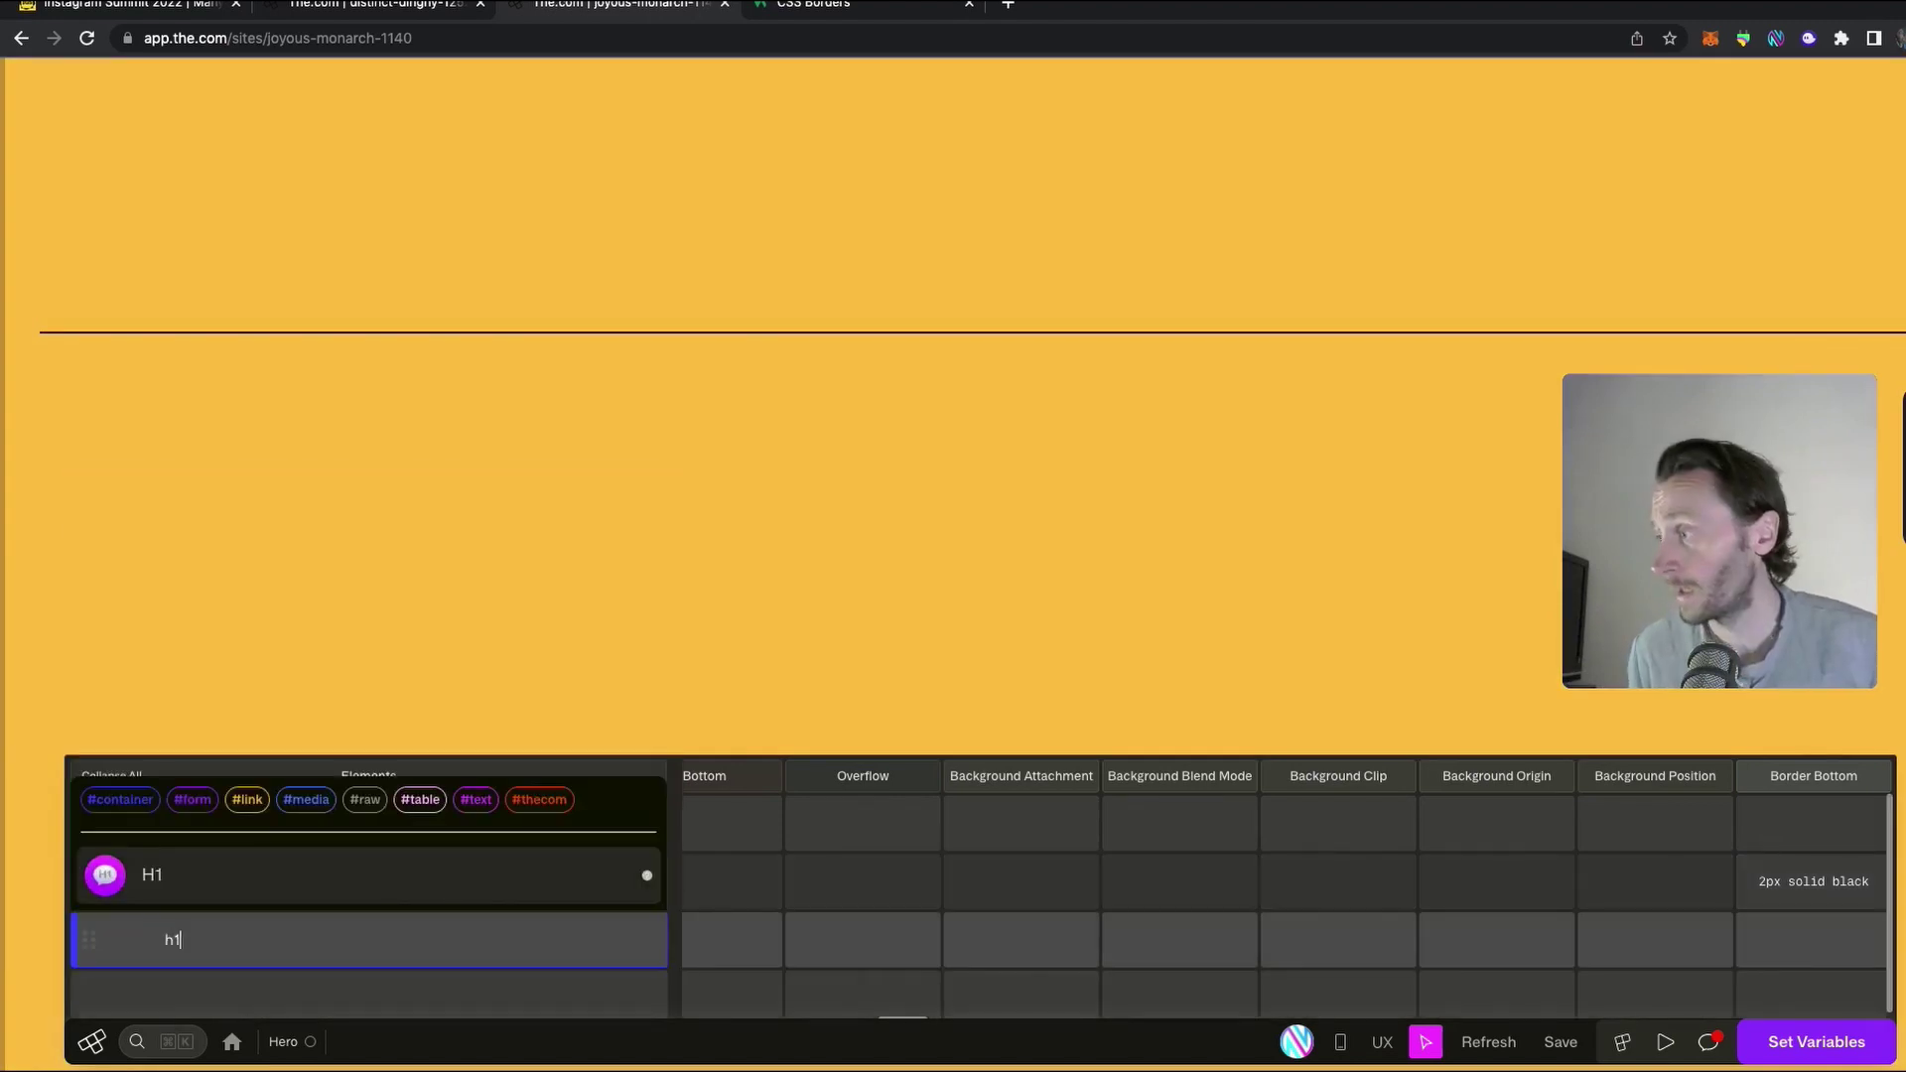
pyautogui.press('Return')
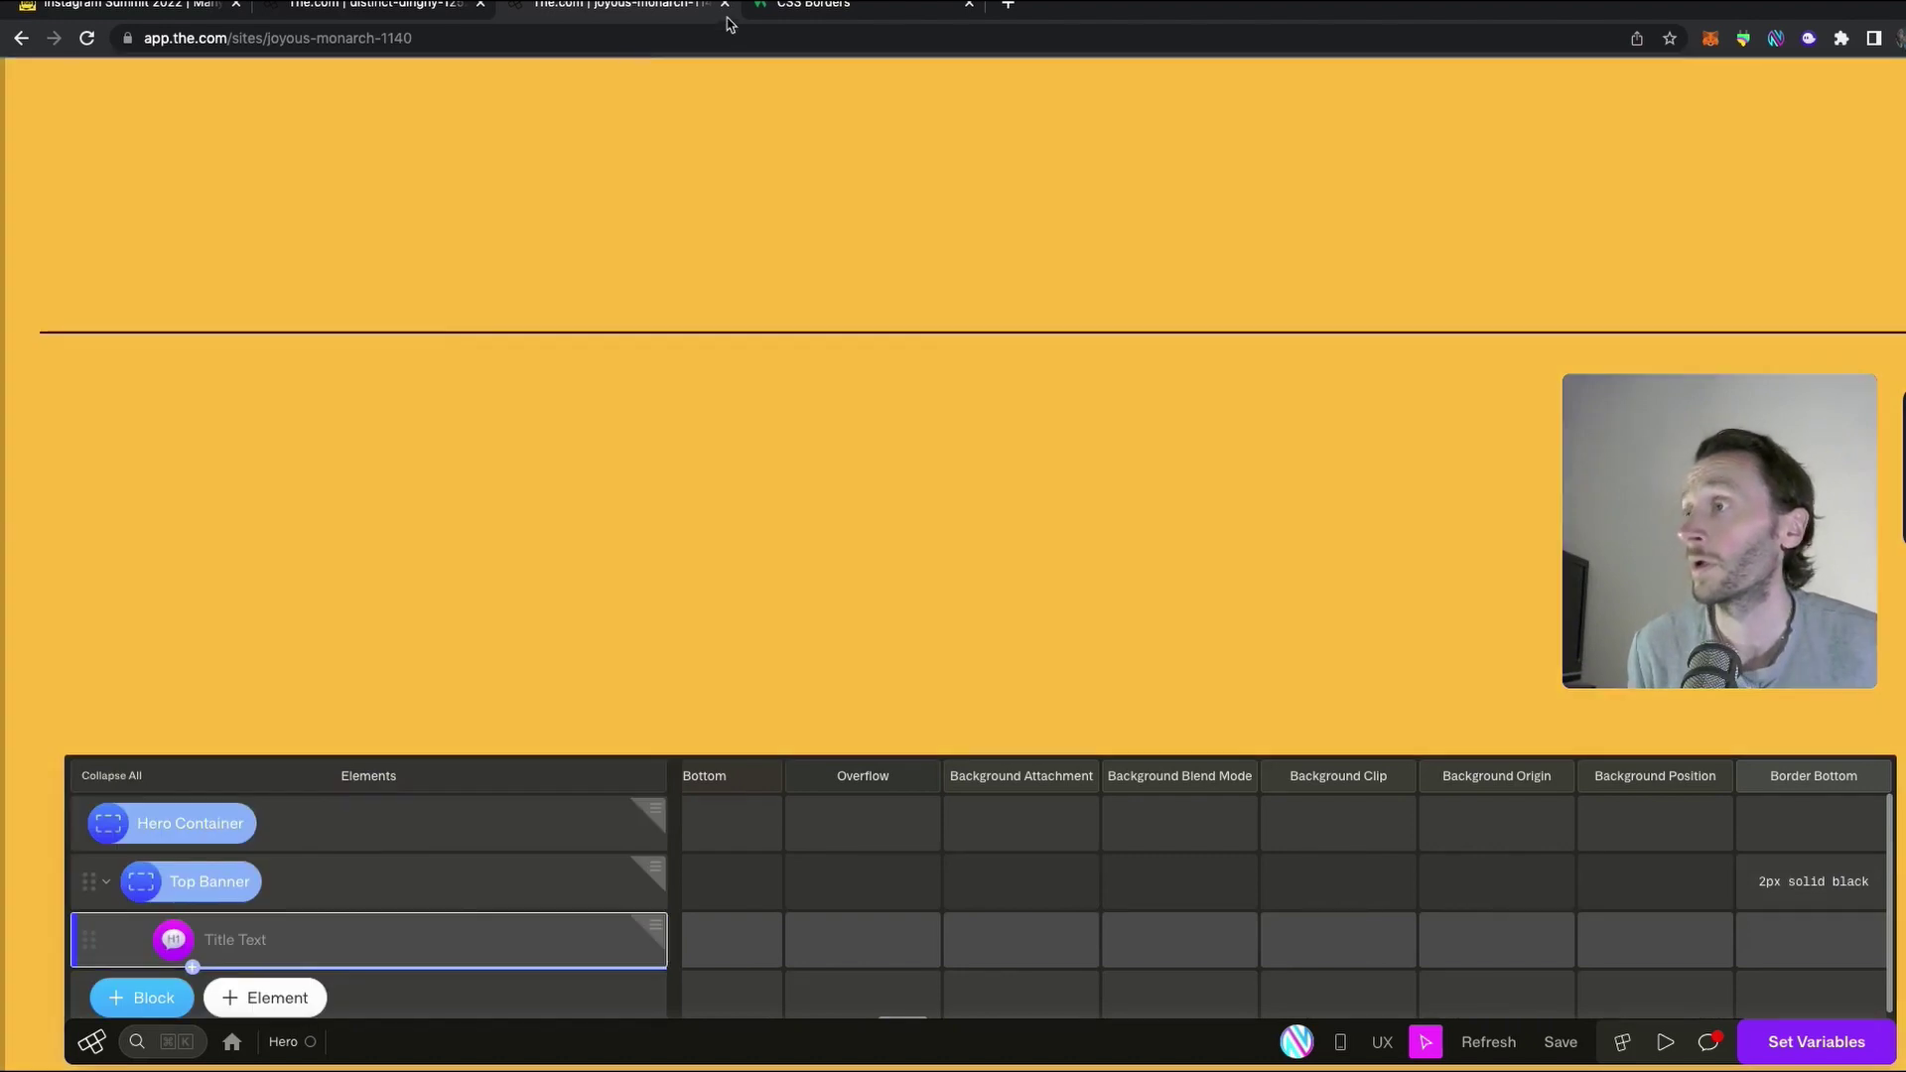
# Copy the message beginning "ManyChat stands with Ukraine" from the reference site's top banner into the new H1
pyautogui.click(413, 15)
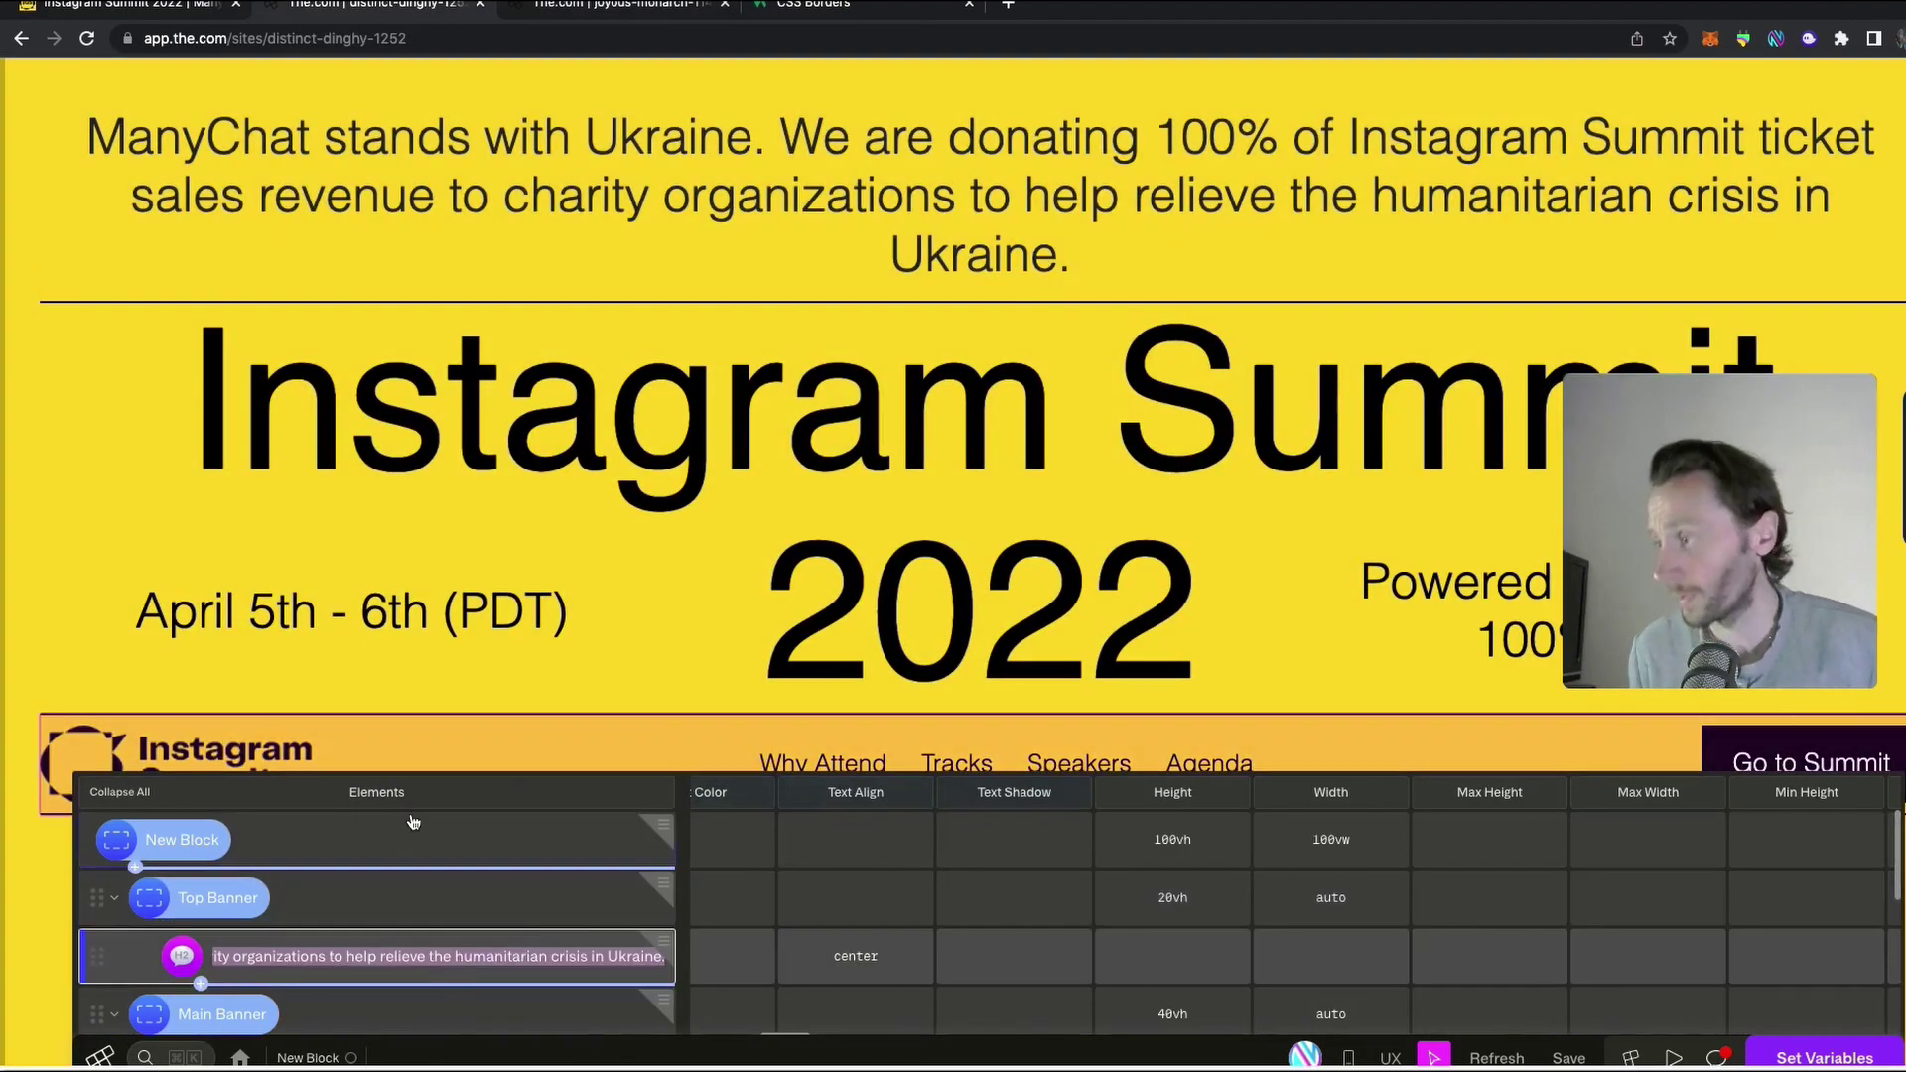
pyautogui.hotkey('ctrl', 'Tab')
pyautogui.click(255, 938)
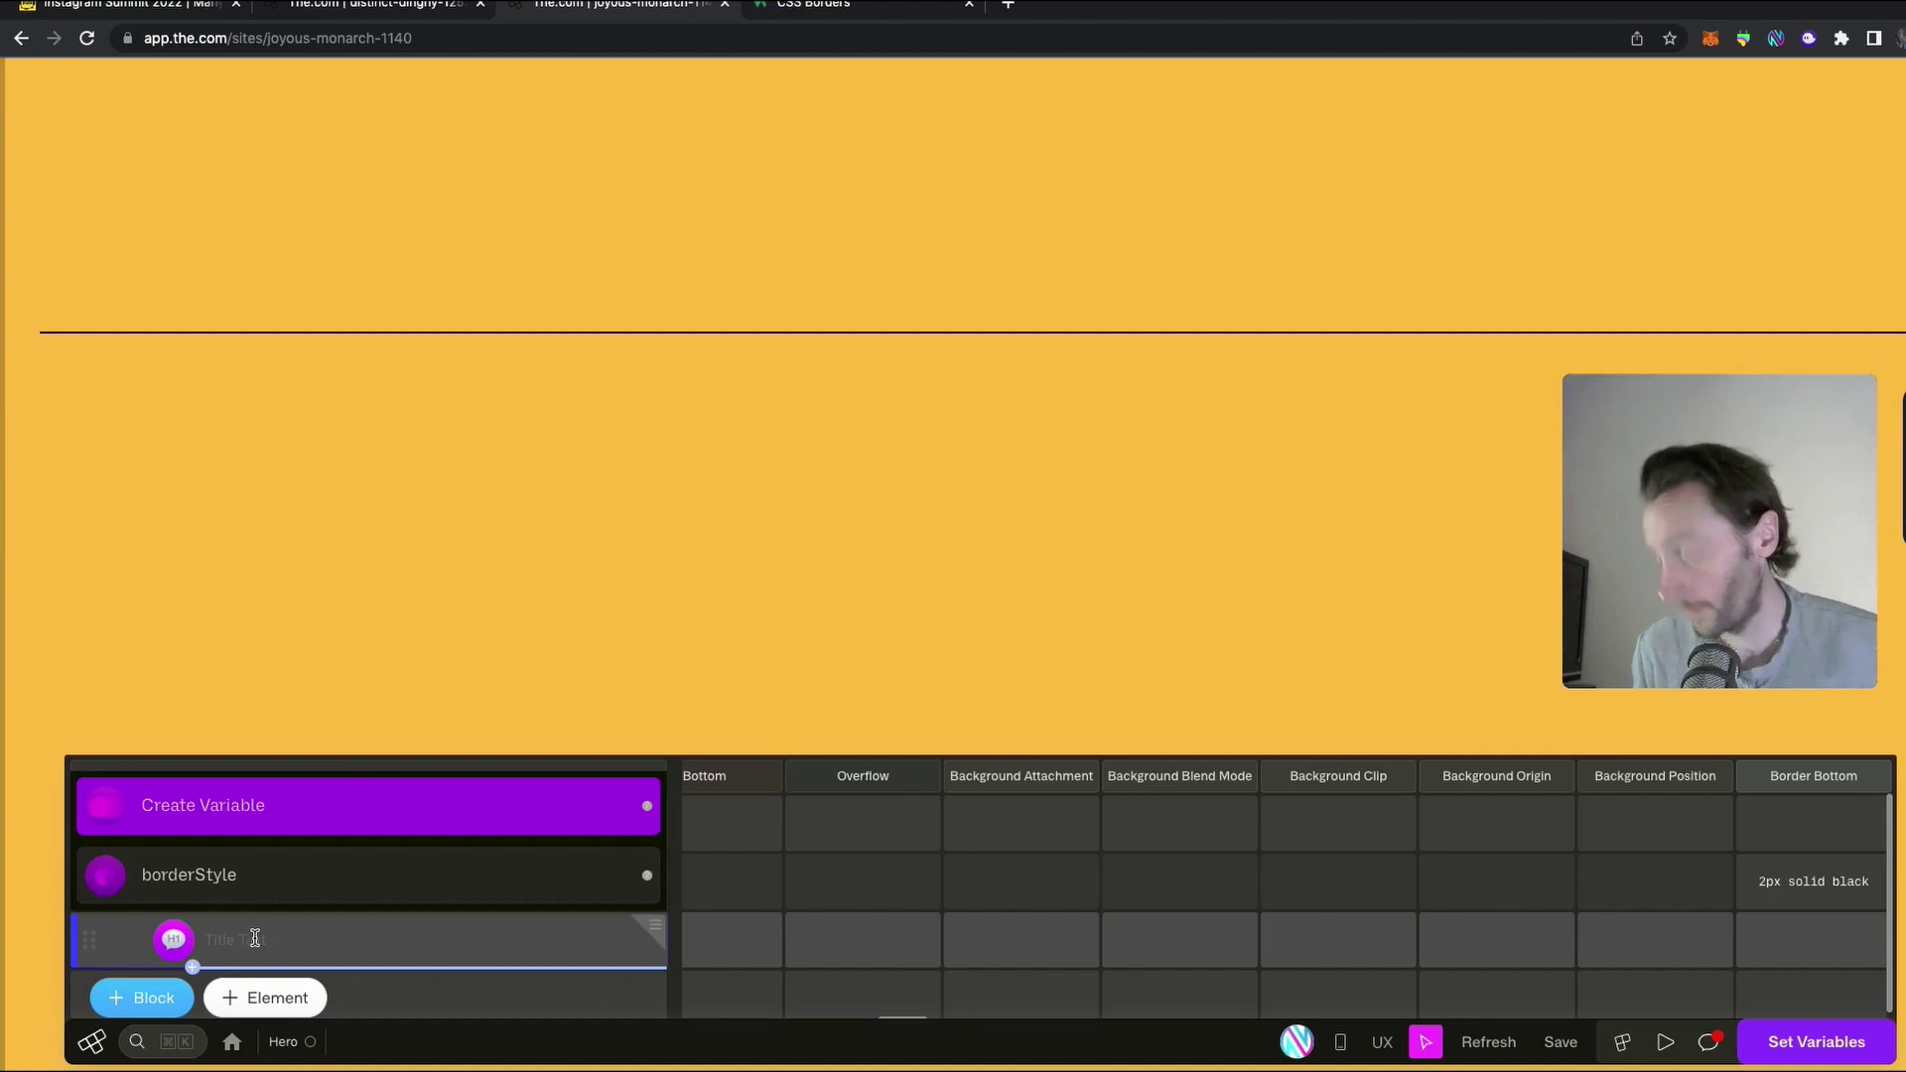
pyautogui.write('ManyChat stands with Ukraine. We are donating 100% of Instagram Summit ticket sales revenue to charity organizations to help relieve the humanitarian crisis in Ukraine.')
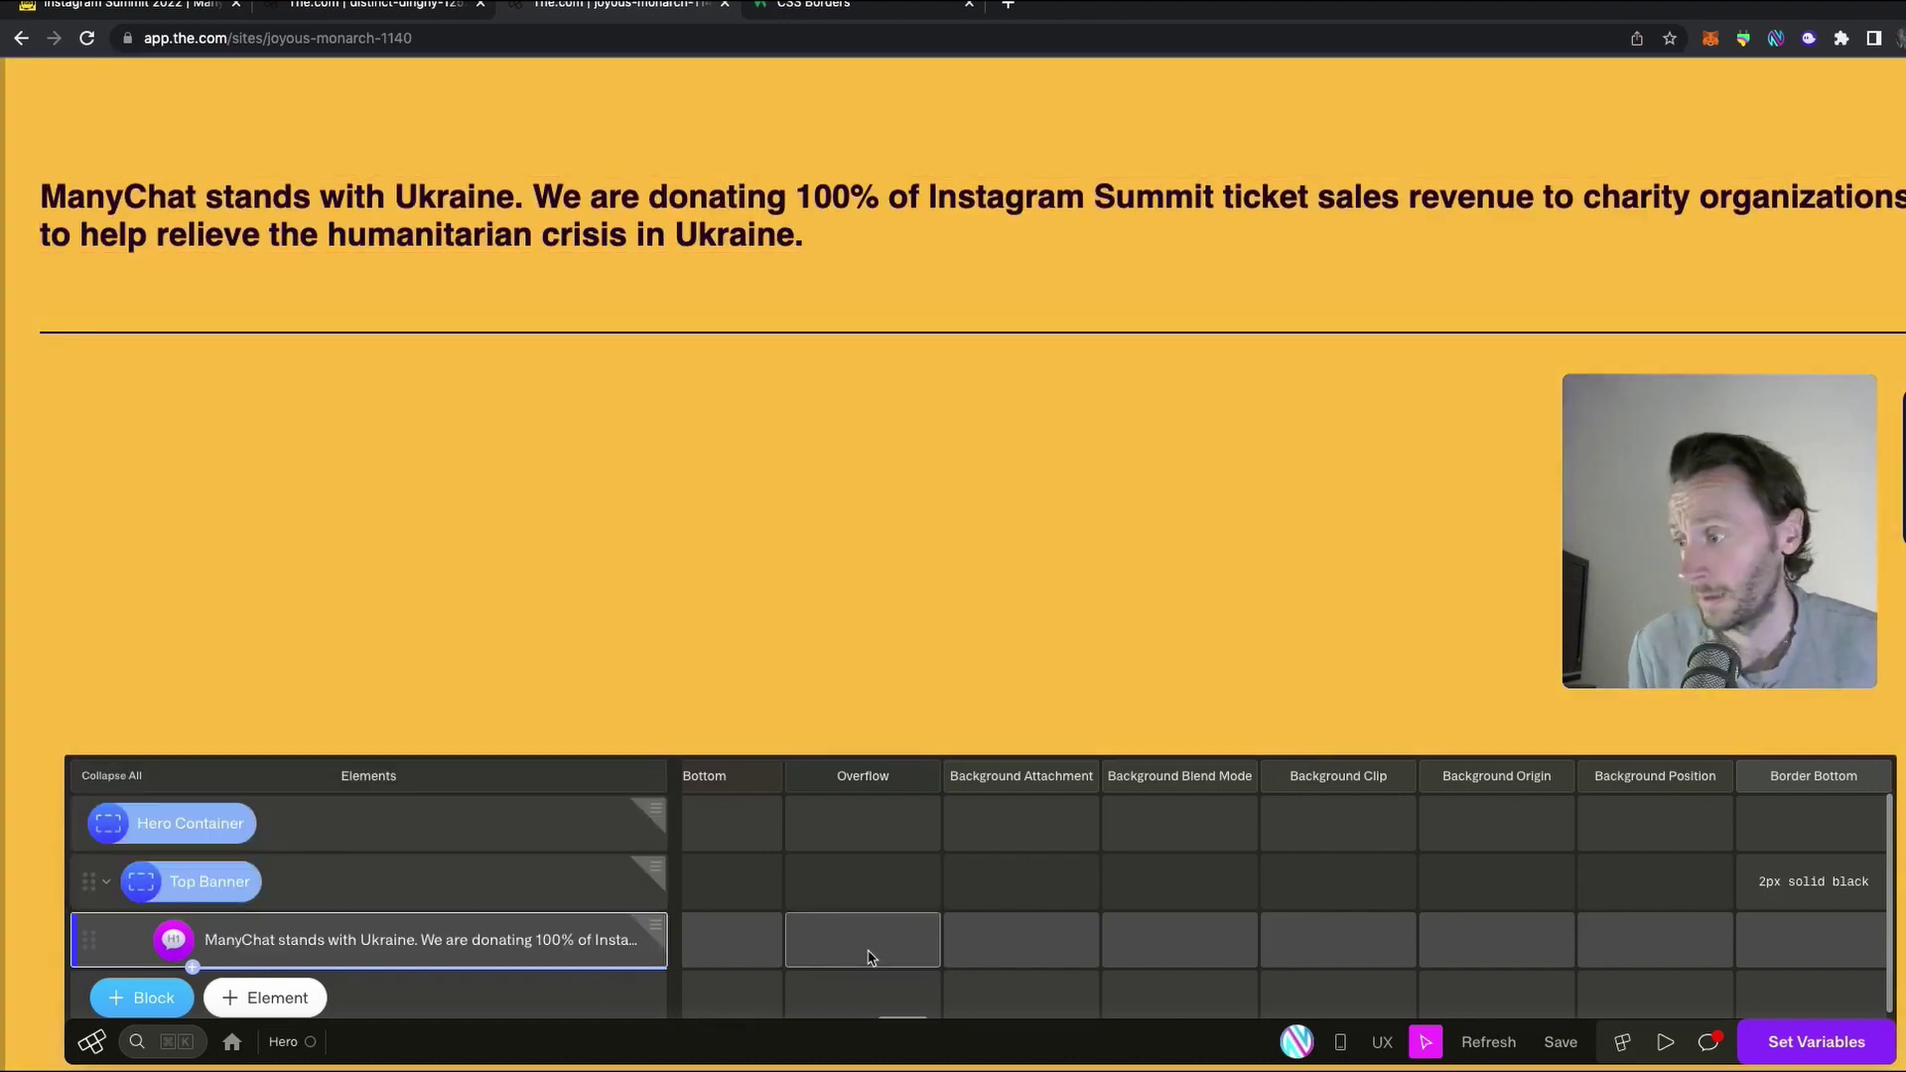
# Set the Top Banner heading's Text Align to center
pyautogui.hscroll(-5, 759, 943)
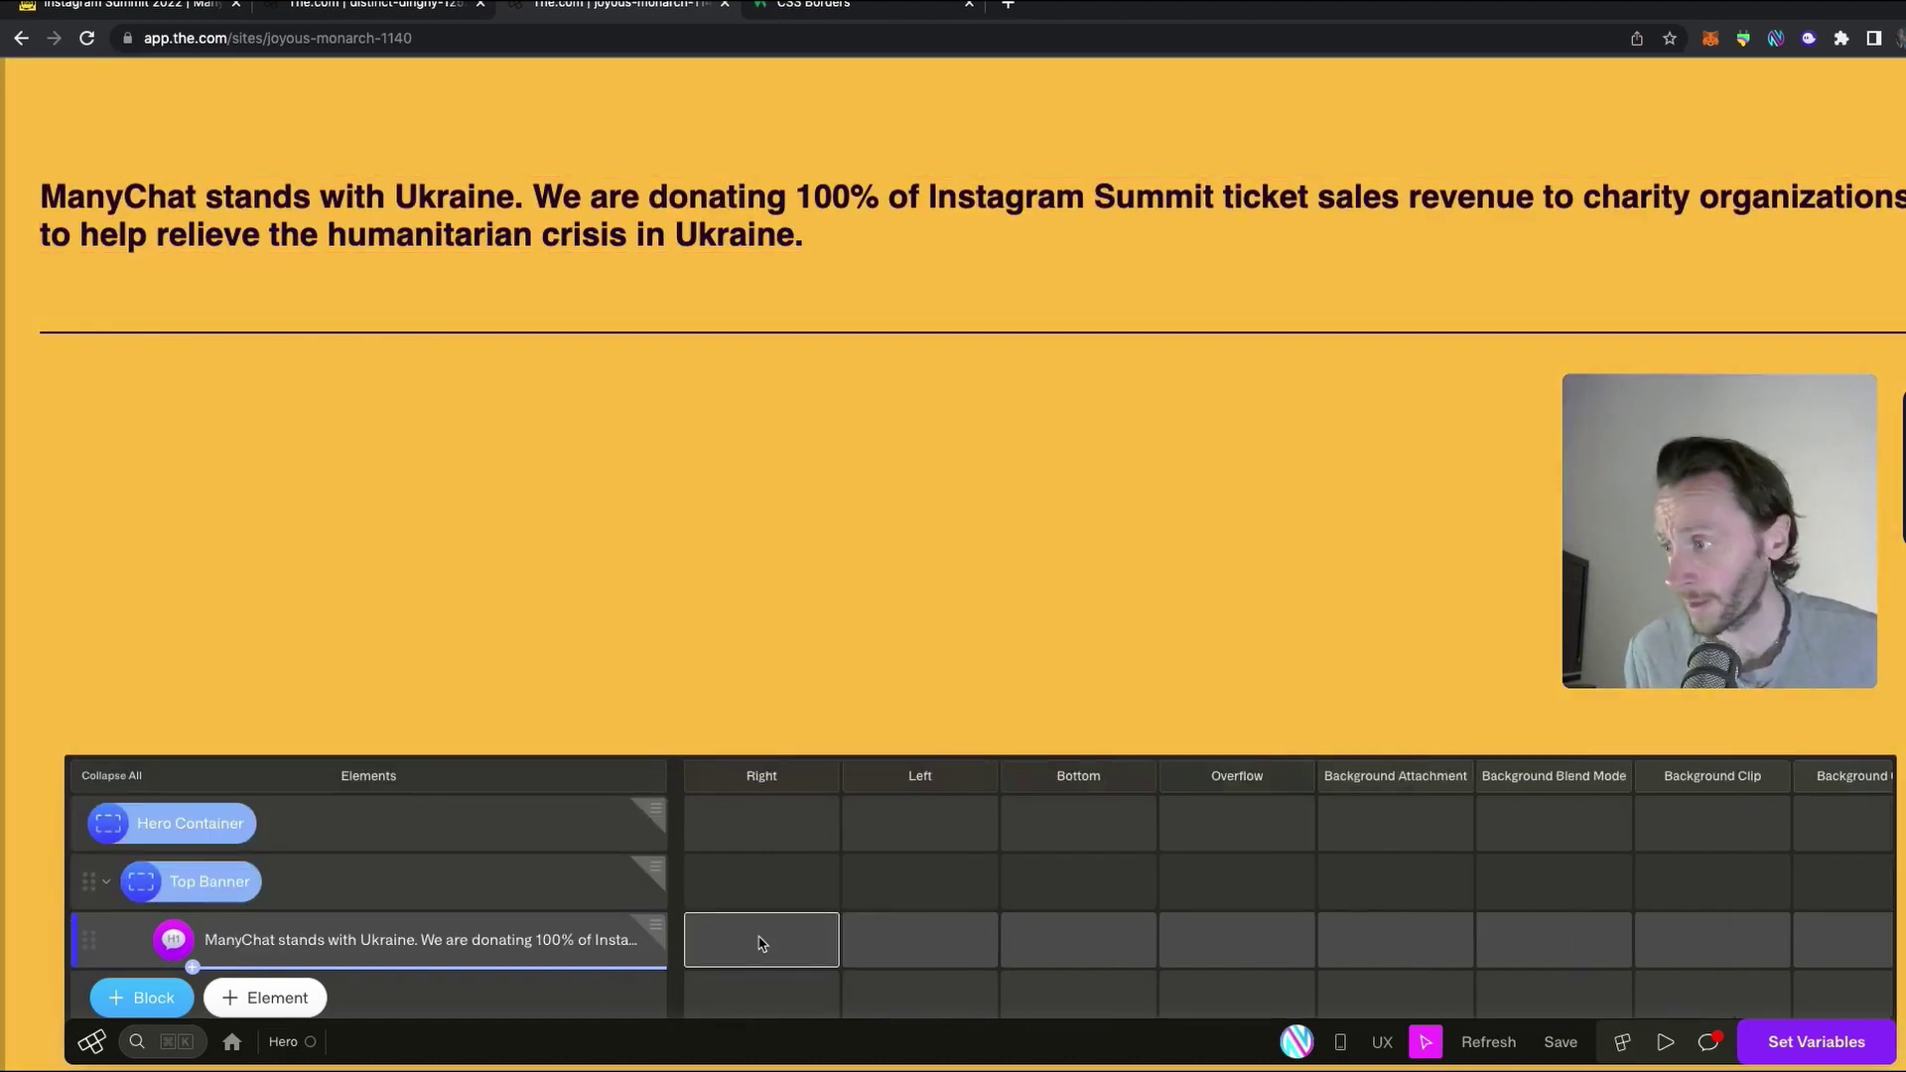
pyautogui.hscroll(-10, 759, 943)
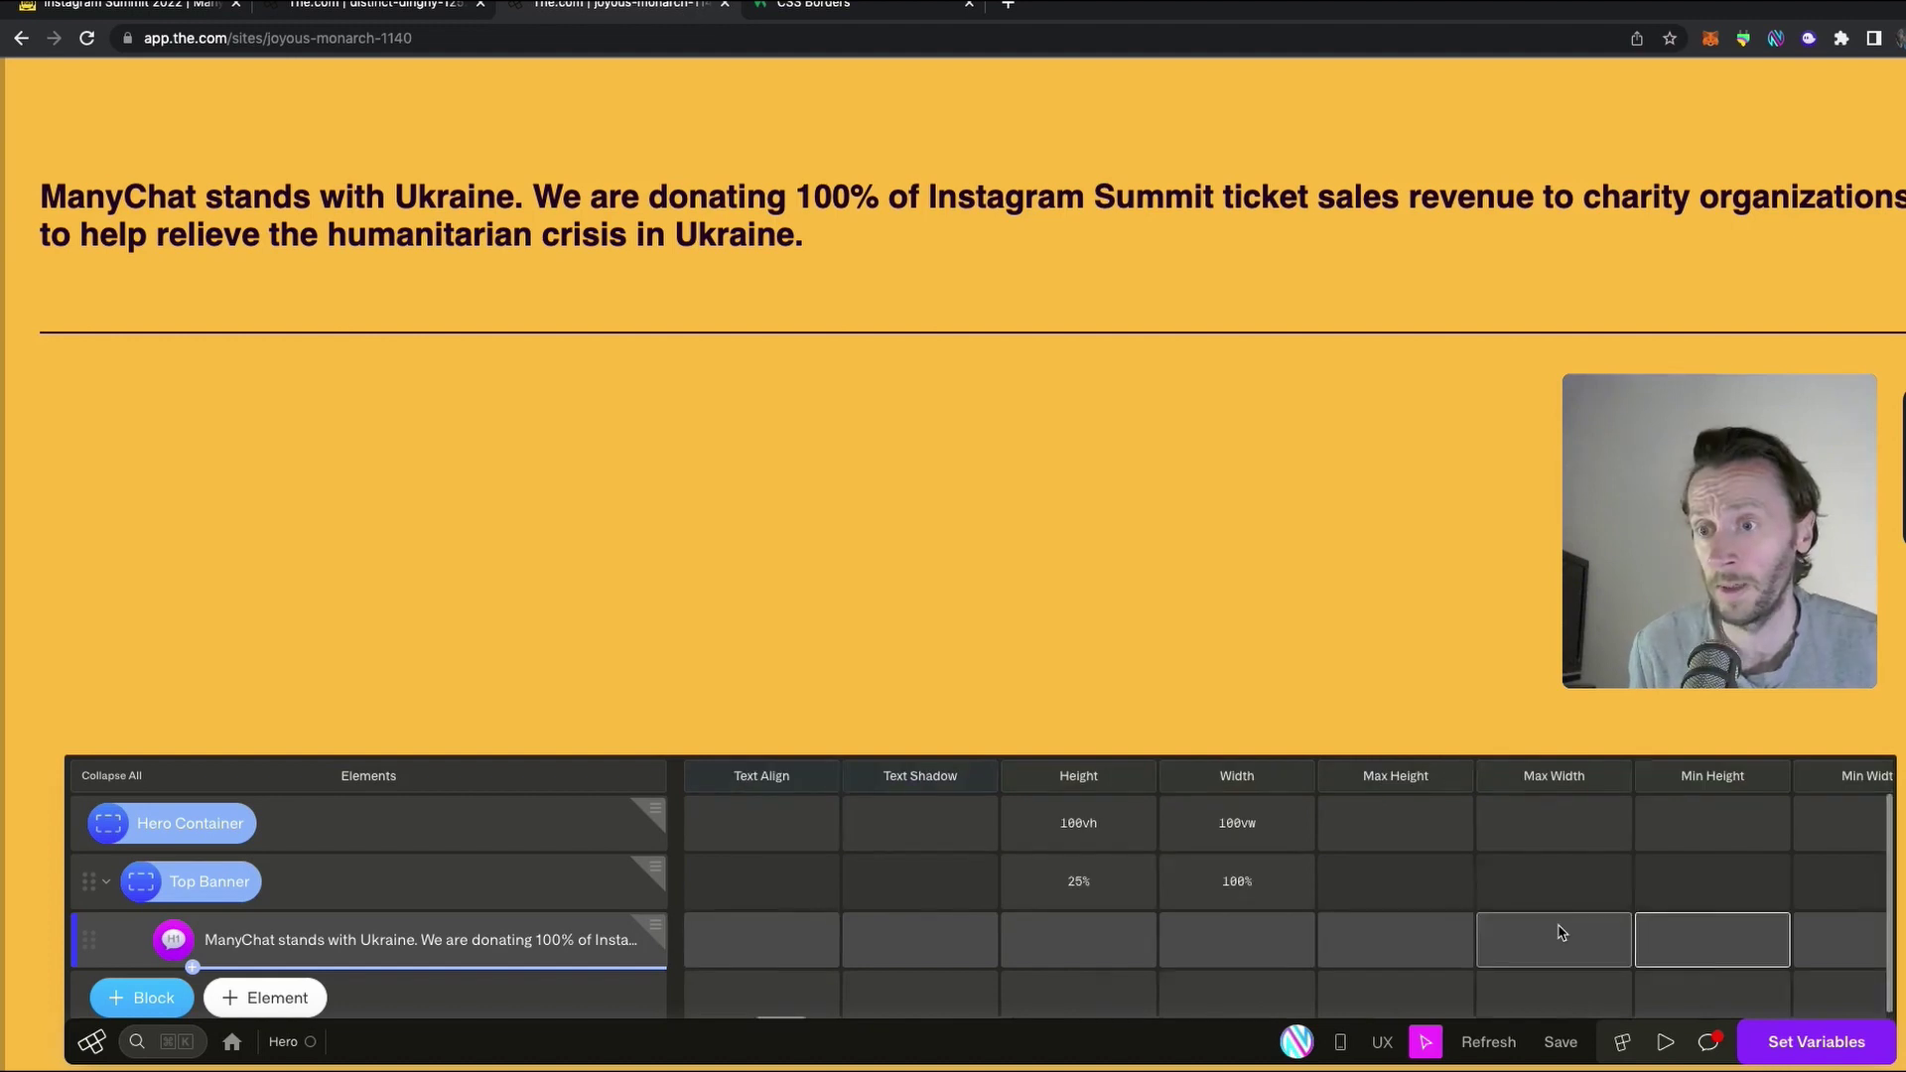
pyautogui.click(1089, 954)
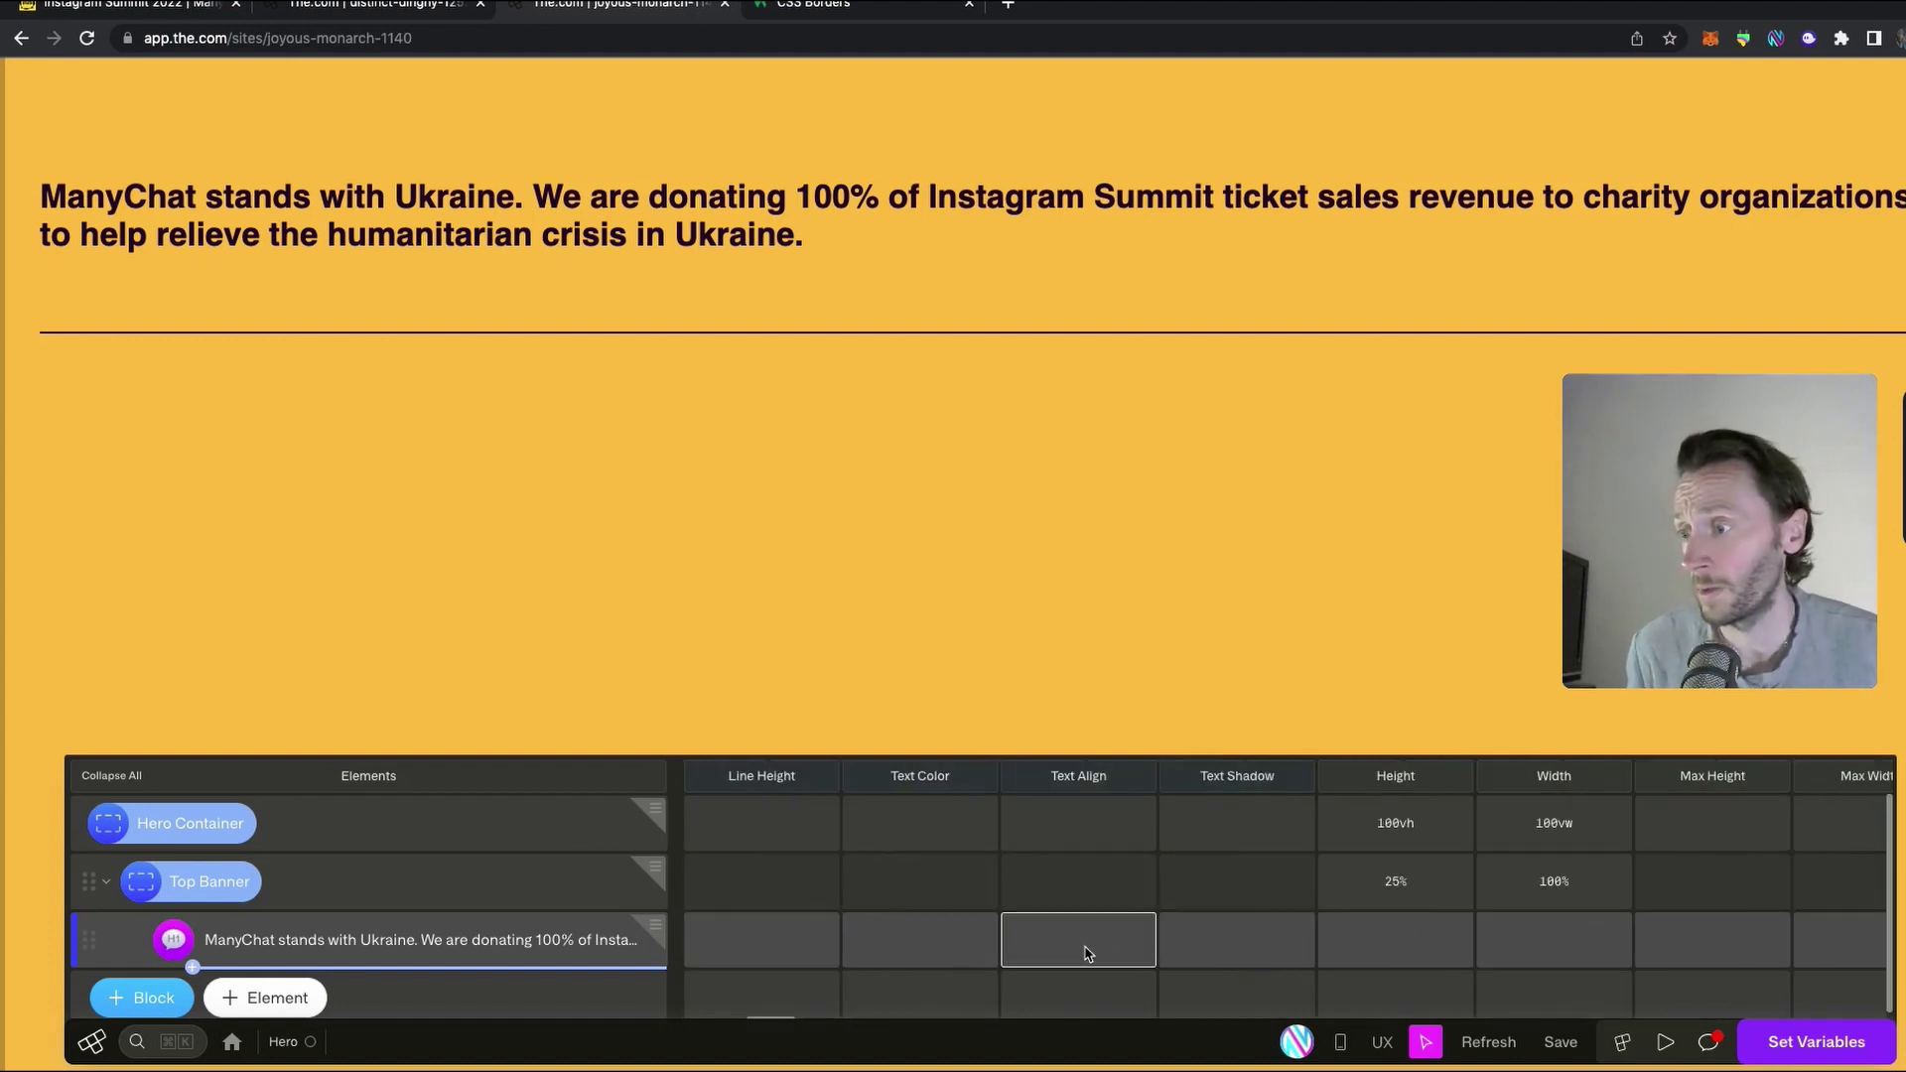
pyautogui.click(1088, 953)
pyautogui.click(1082, 669)
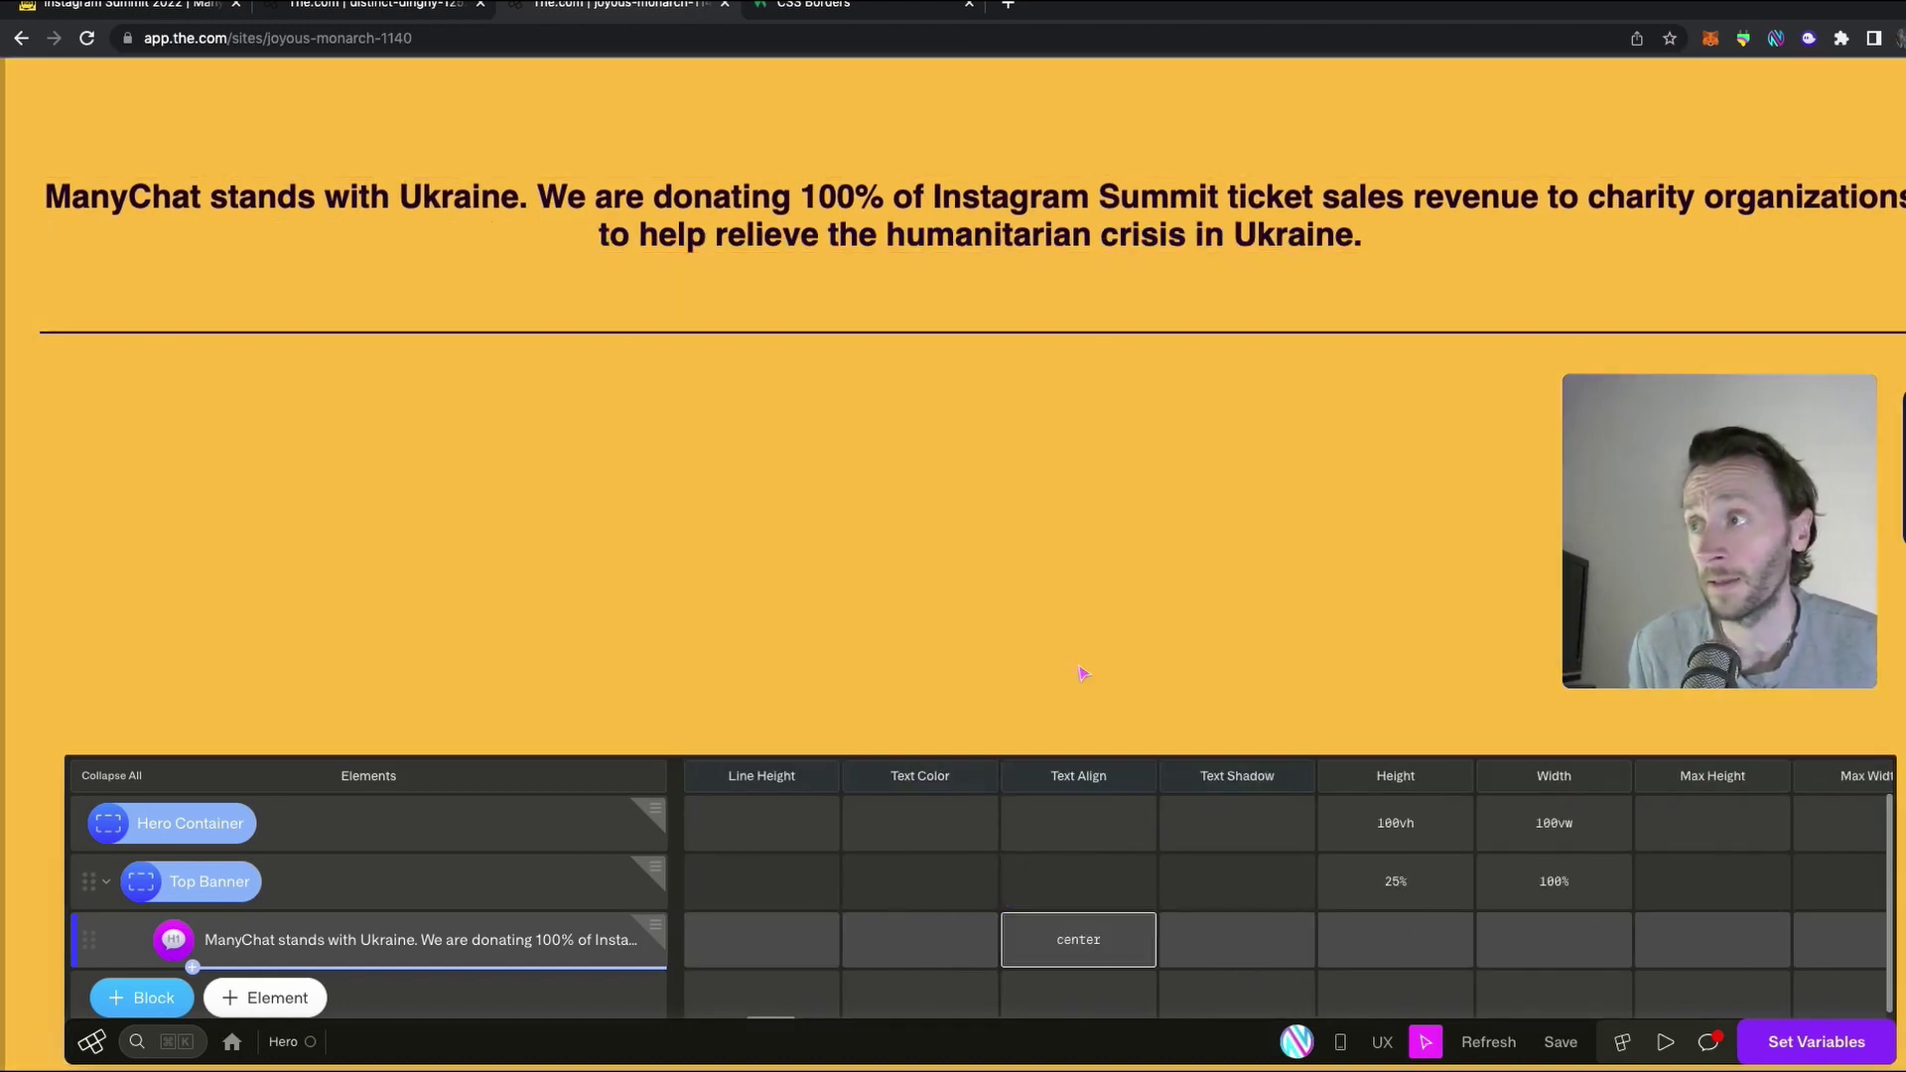
# Set the Top Banner heading's Font Weight to lighter
pyautogui.click(794, 948)
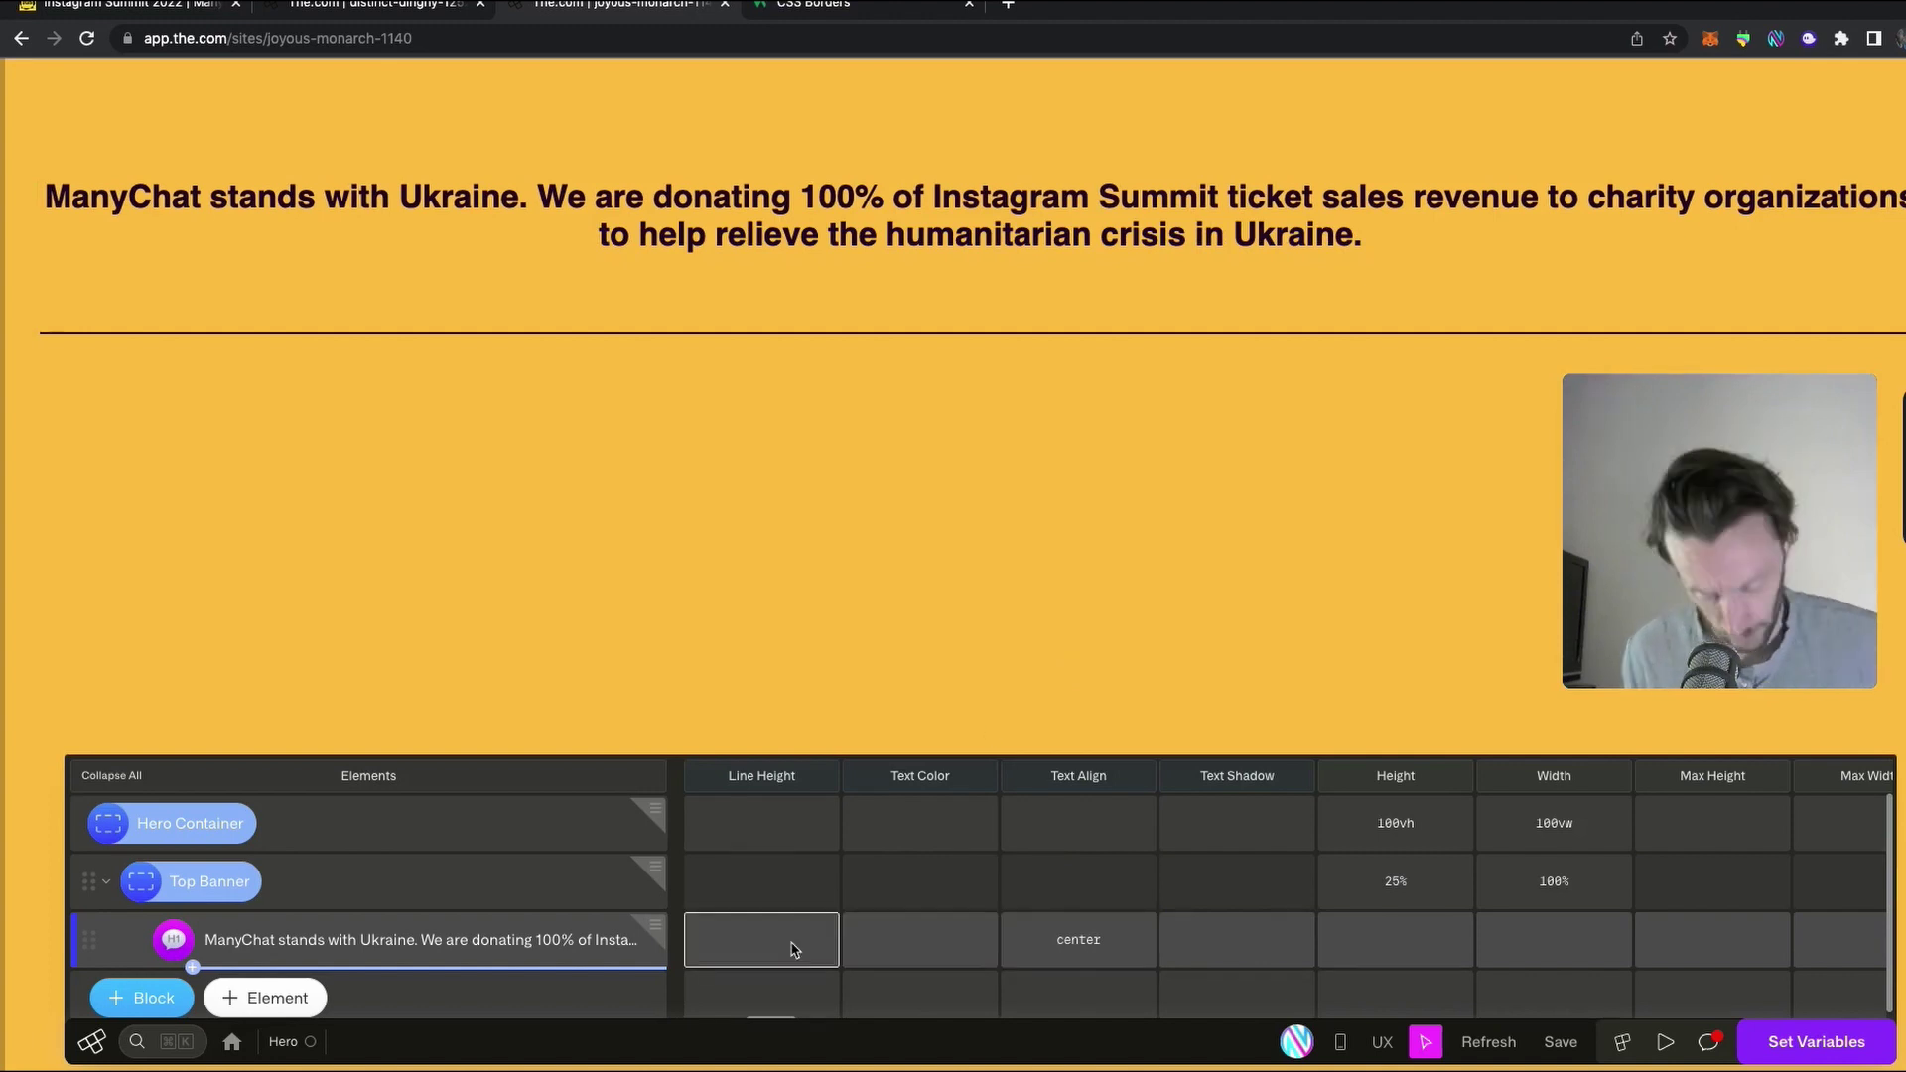
pyautogui.hscroll(-3, 794, 948)
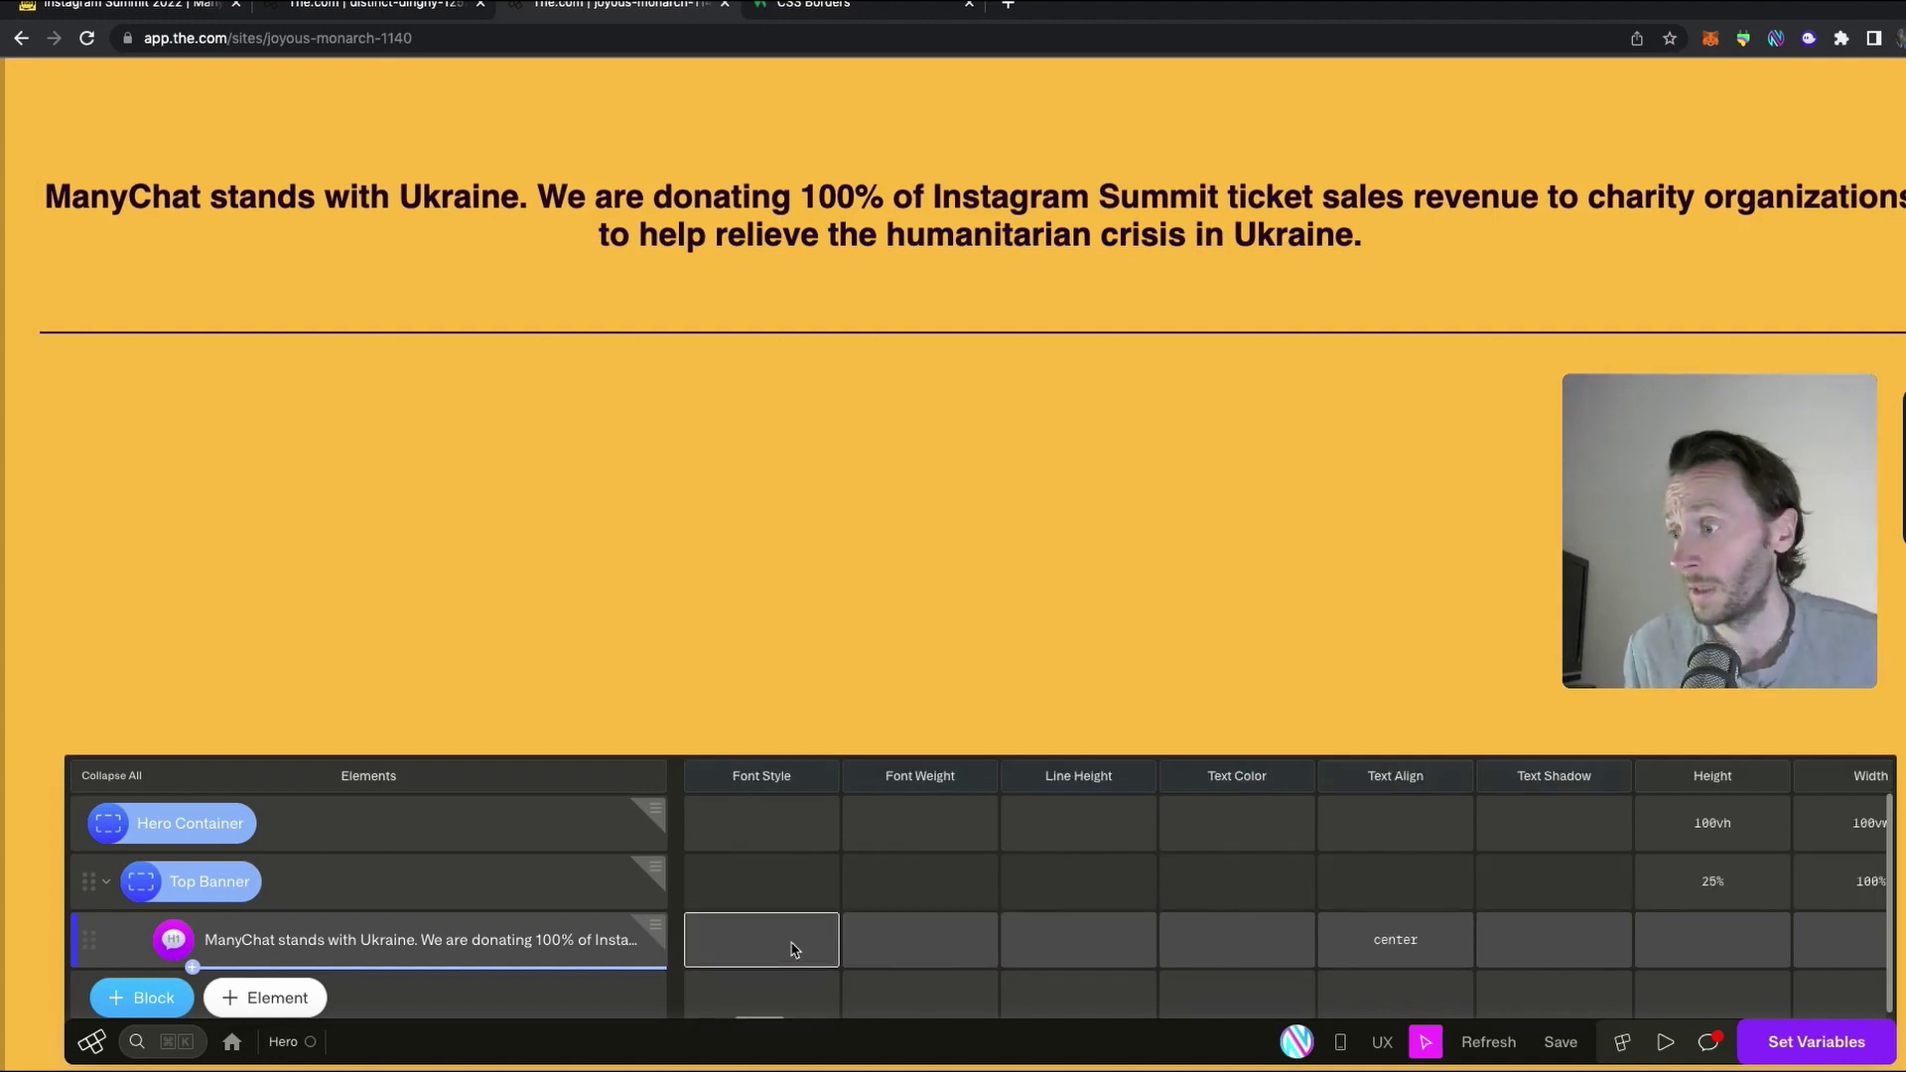
pyautogui.click(909, 943)
pyautogui.write('lighter')
pyautogui.click(913, 735)
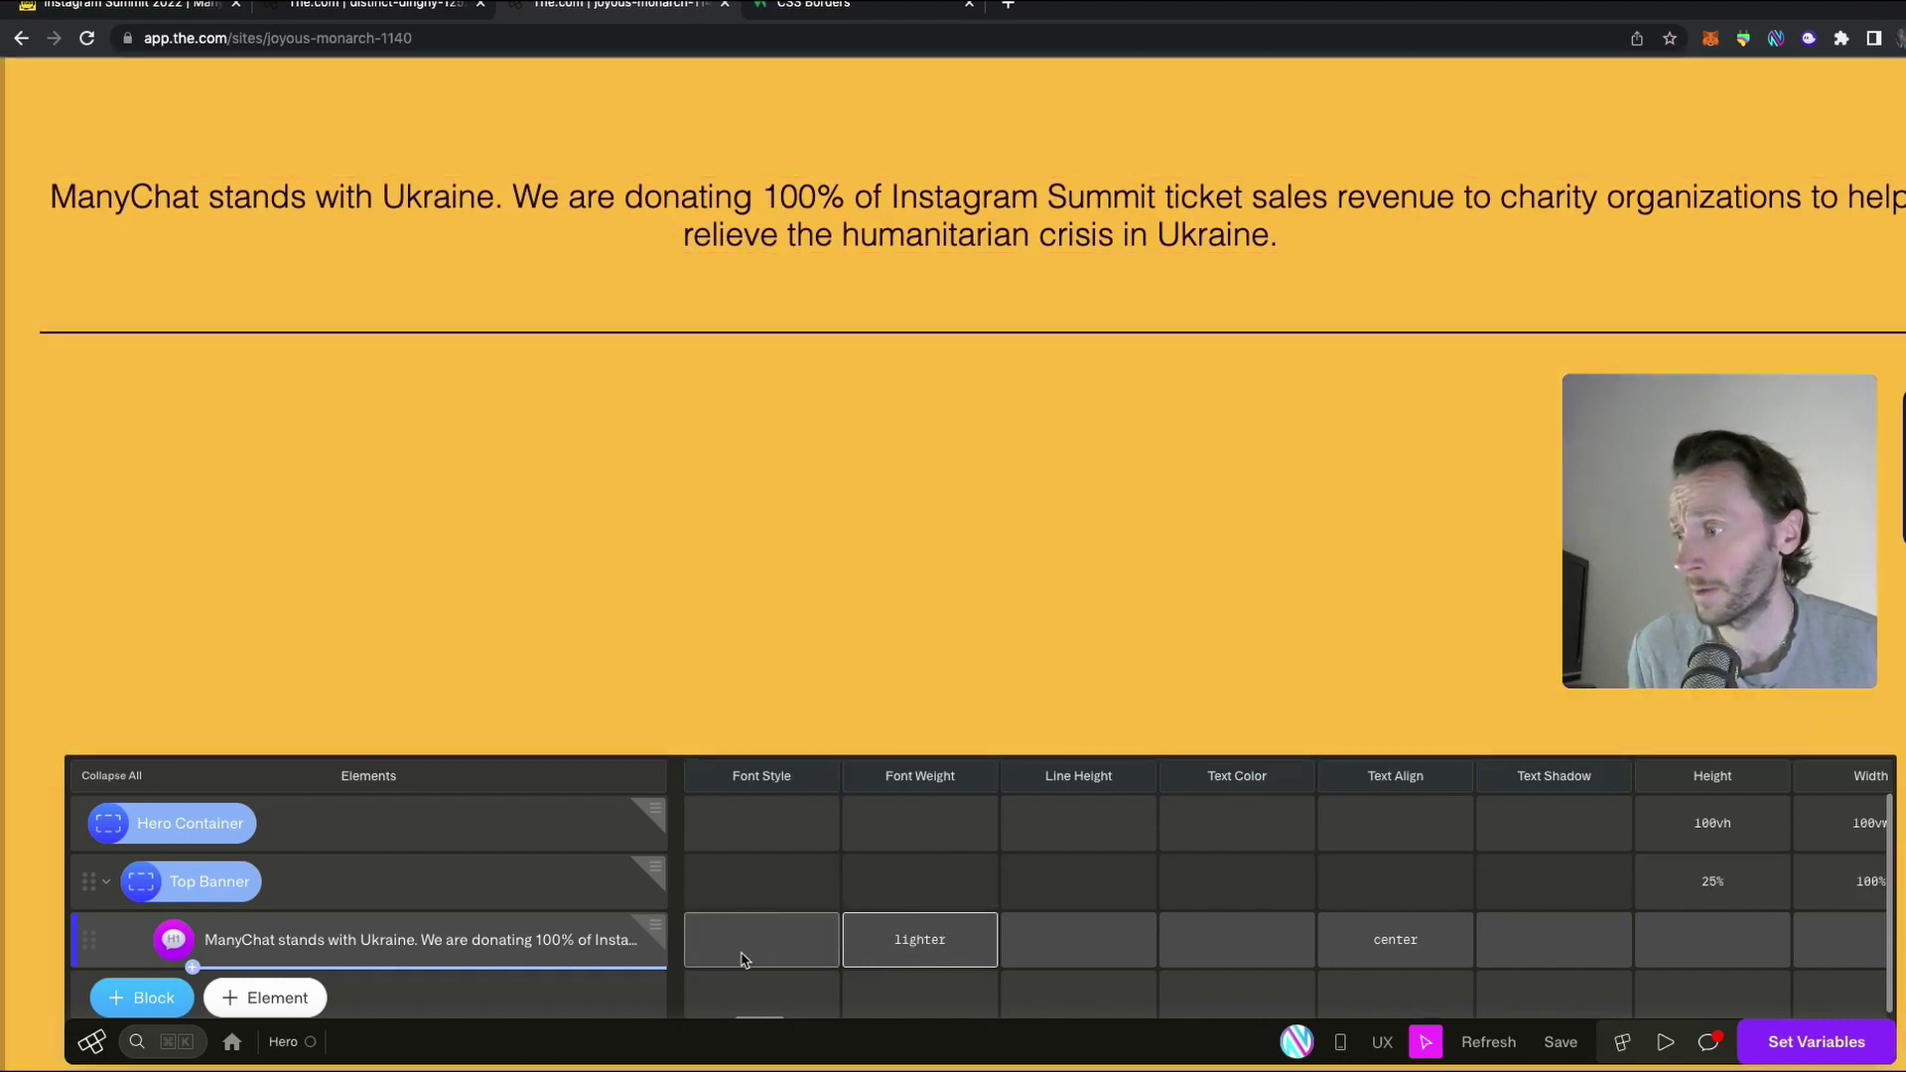
# Set the Top Banner heading's Font Size to 3rem and compare it with the reference site's banner text
pyautogui.click(755, 940)
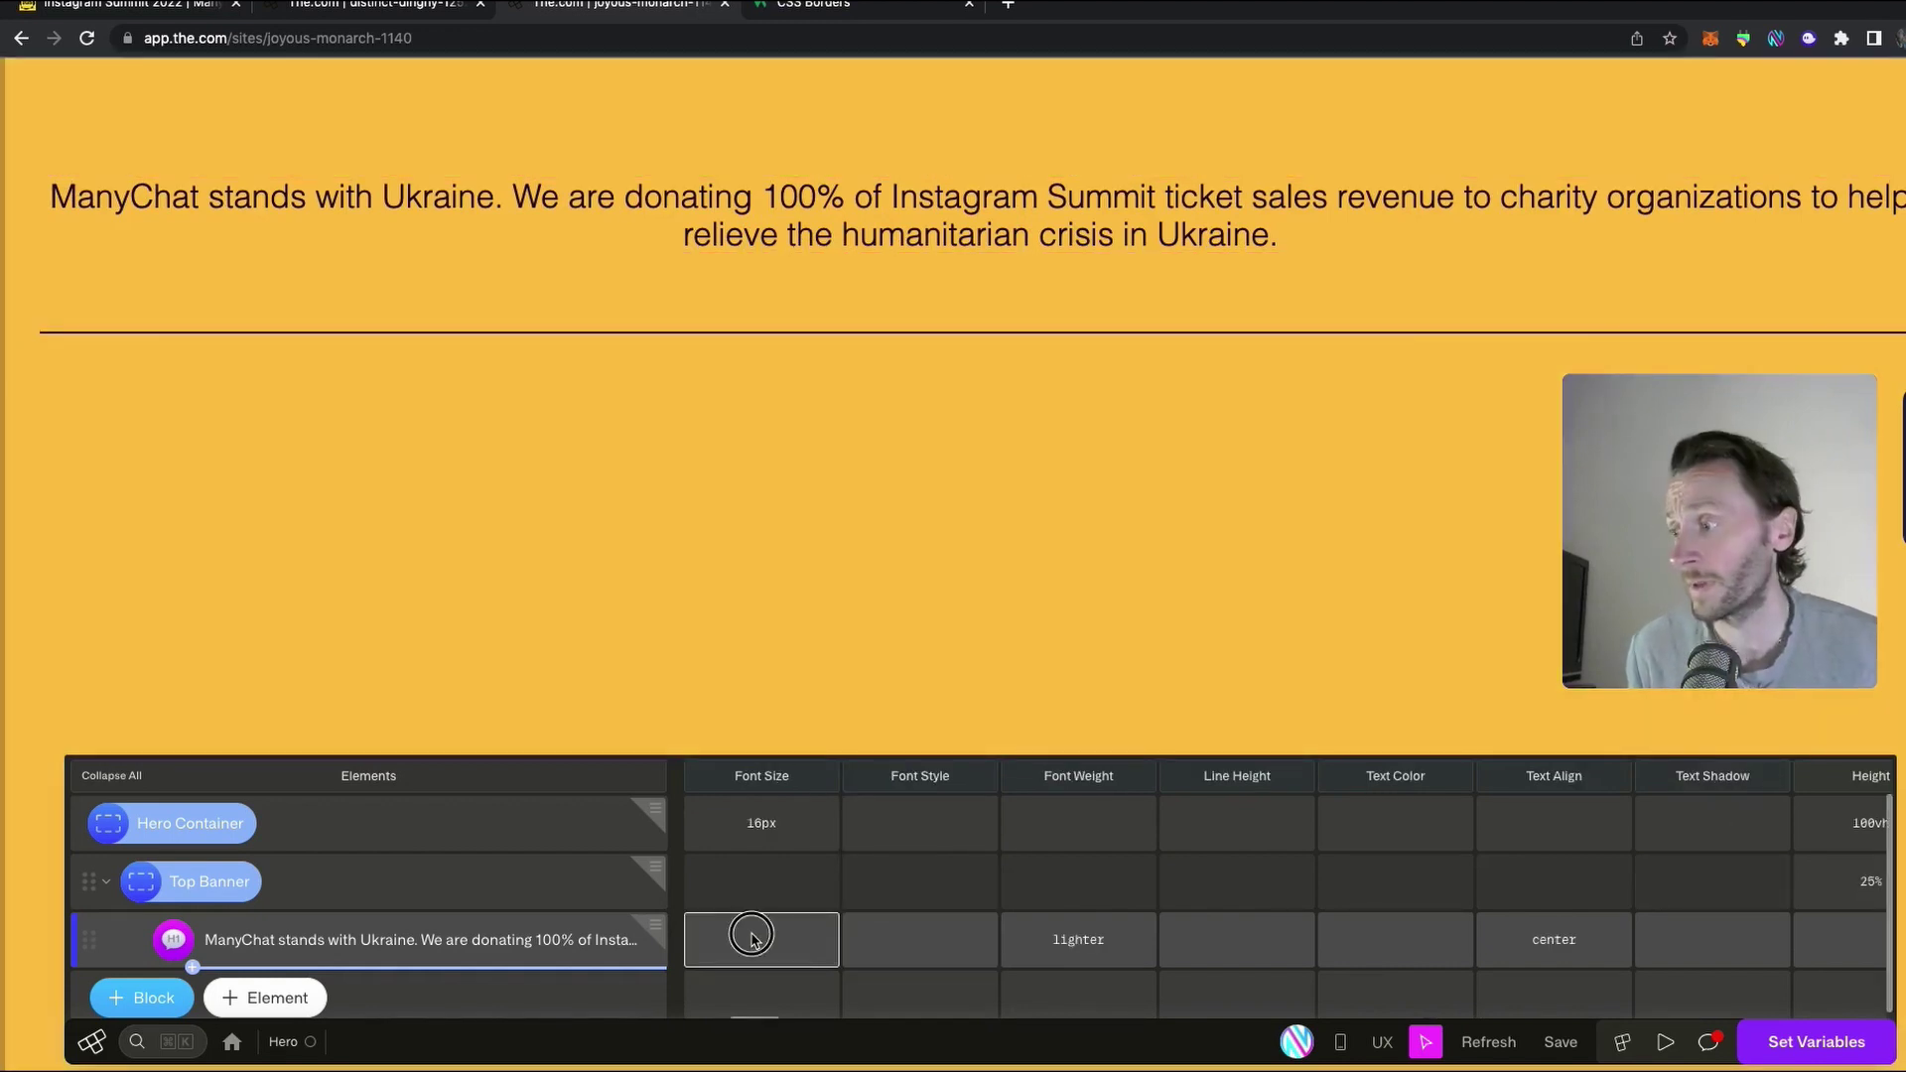
pyautogui.click(753, 938)
pyautogui.click(775, 802)
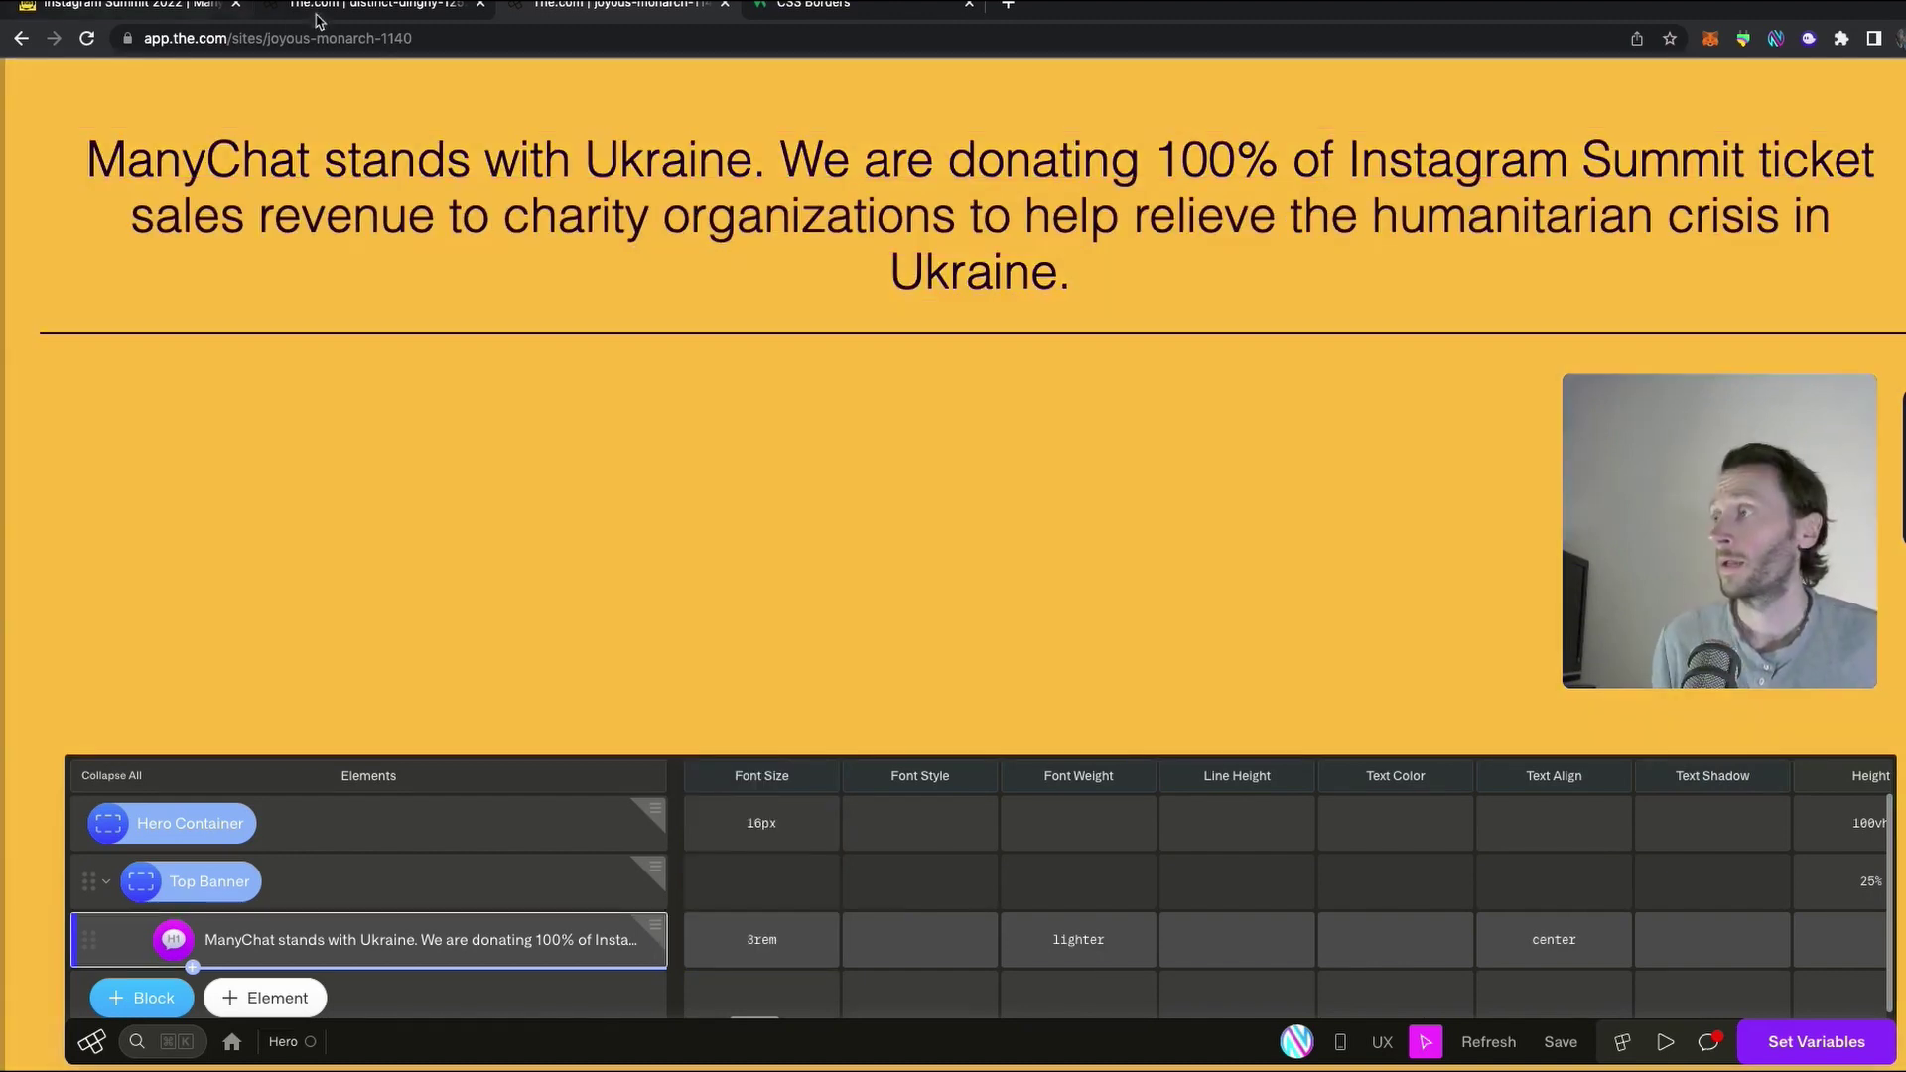
pyautogui.click(337, 8)
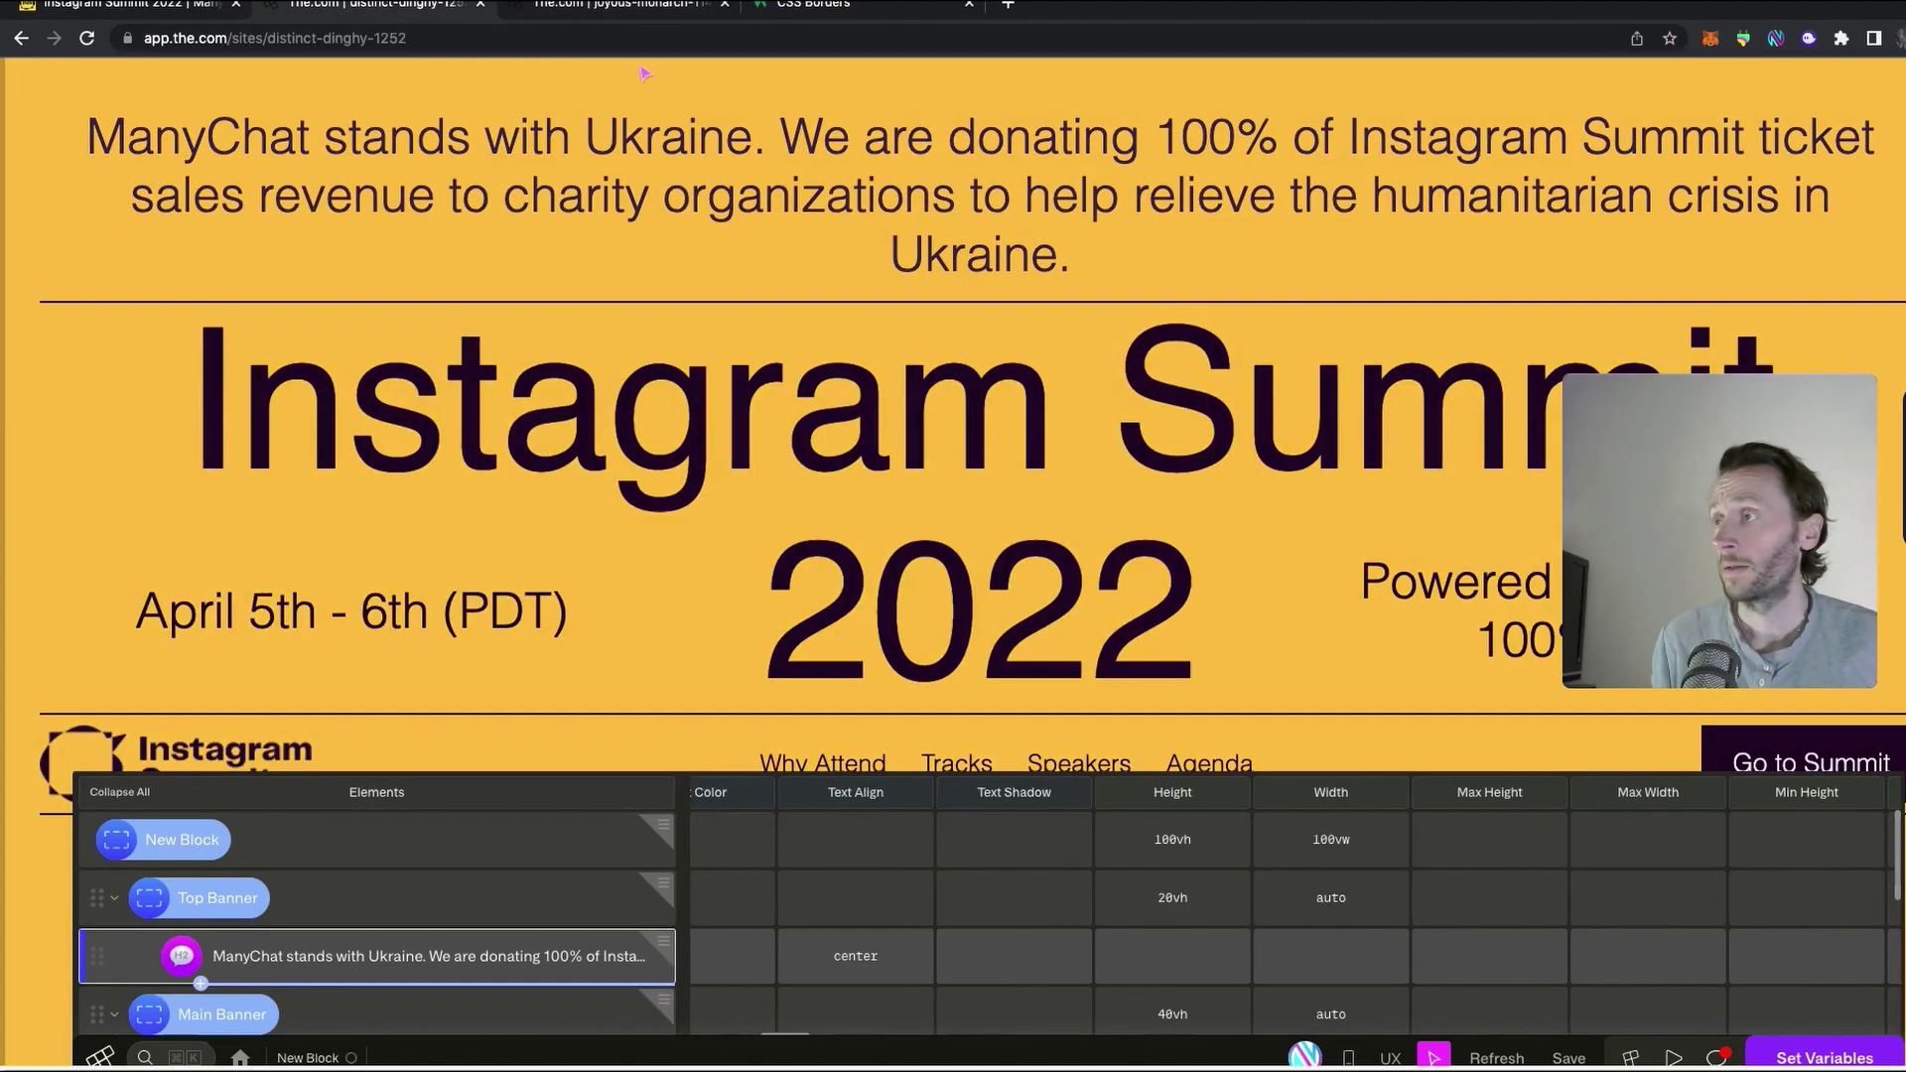
pyautogui.click(609, 8)
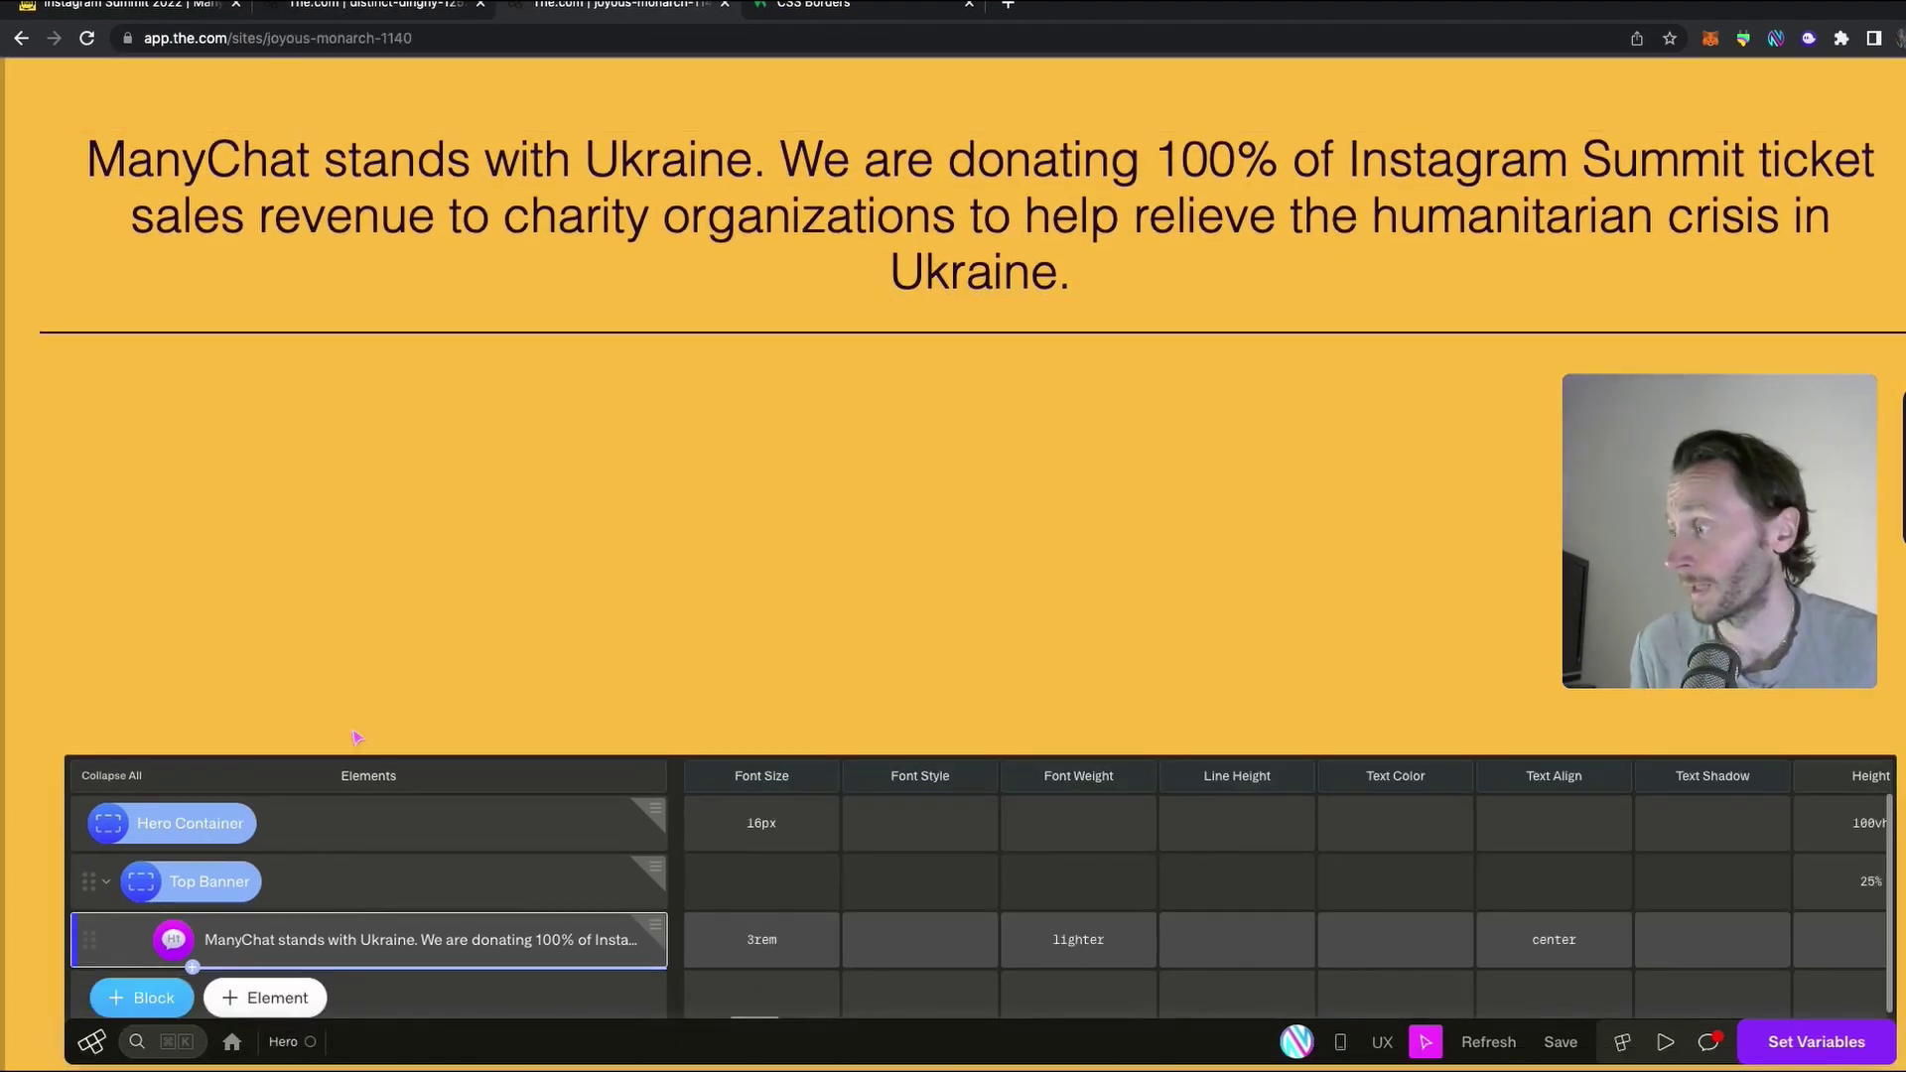
# Review the reference site's Main Banner structure and add a div named Main Banner inside the Hero Container
pyautogui.hotkey('ctrl', 'shift', 'Tab')
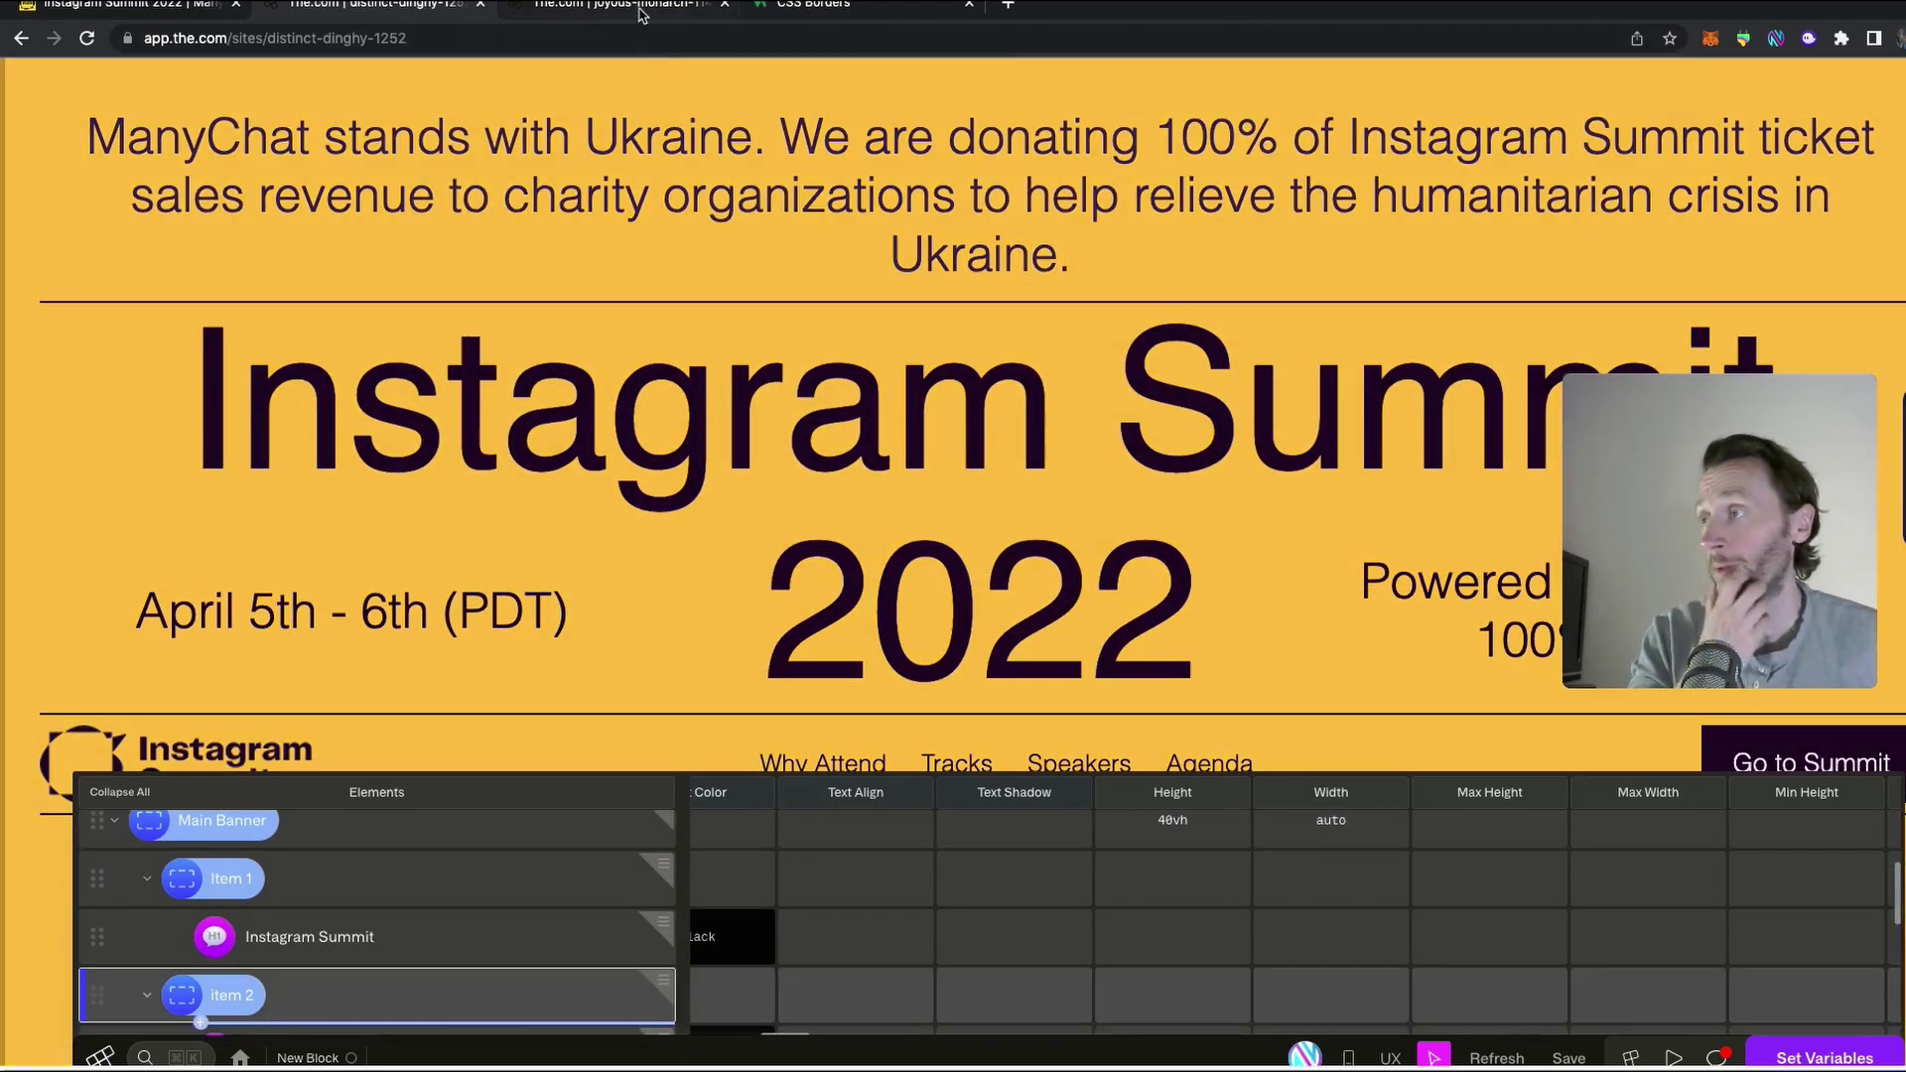
pyautogui.click(641, 14)
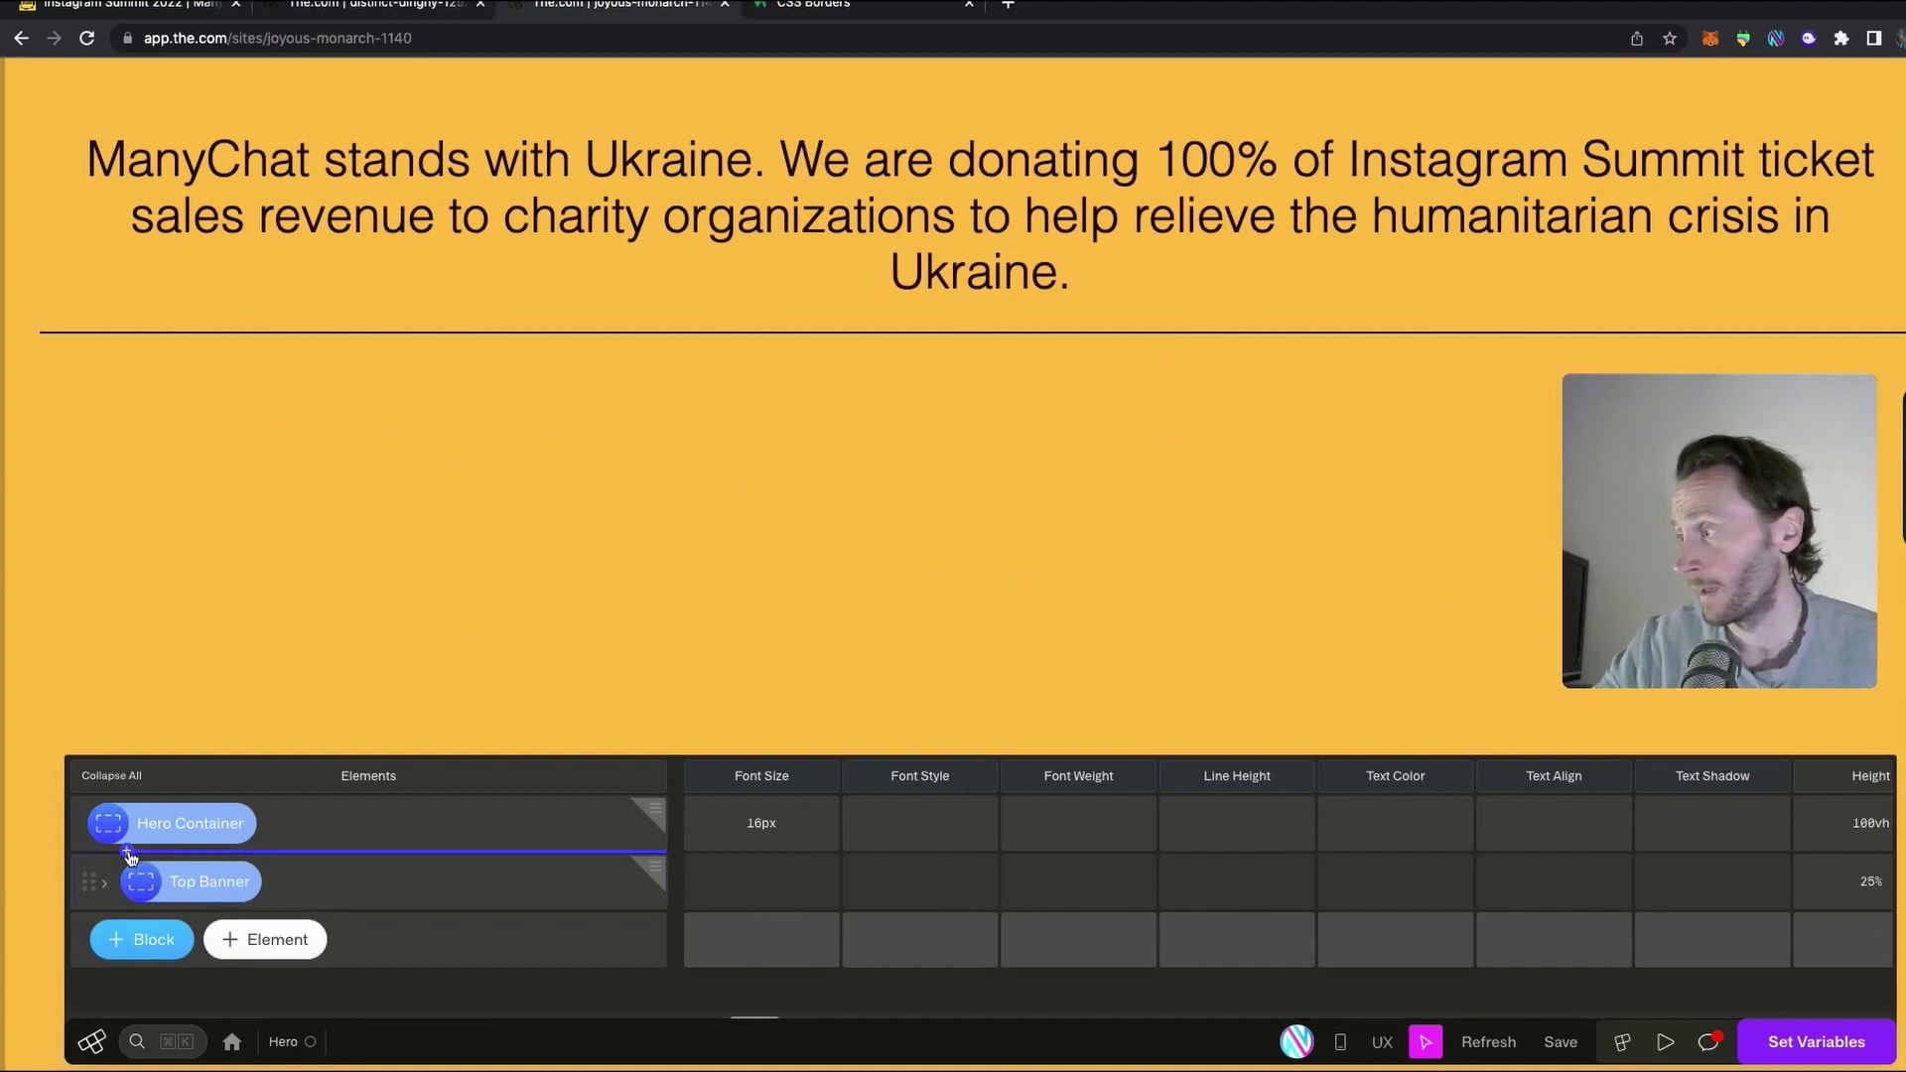
pyautogui.click(128, 854)
pyautogui.click(184, 813)
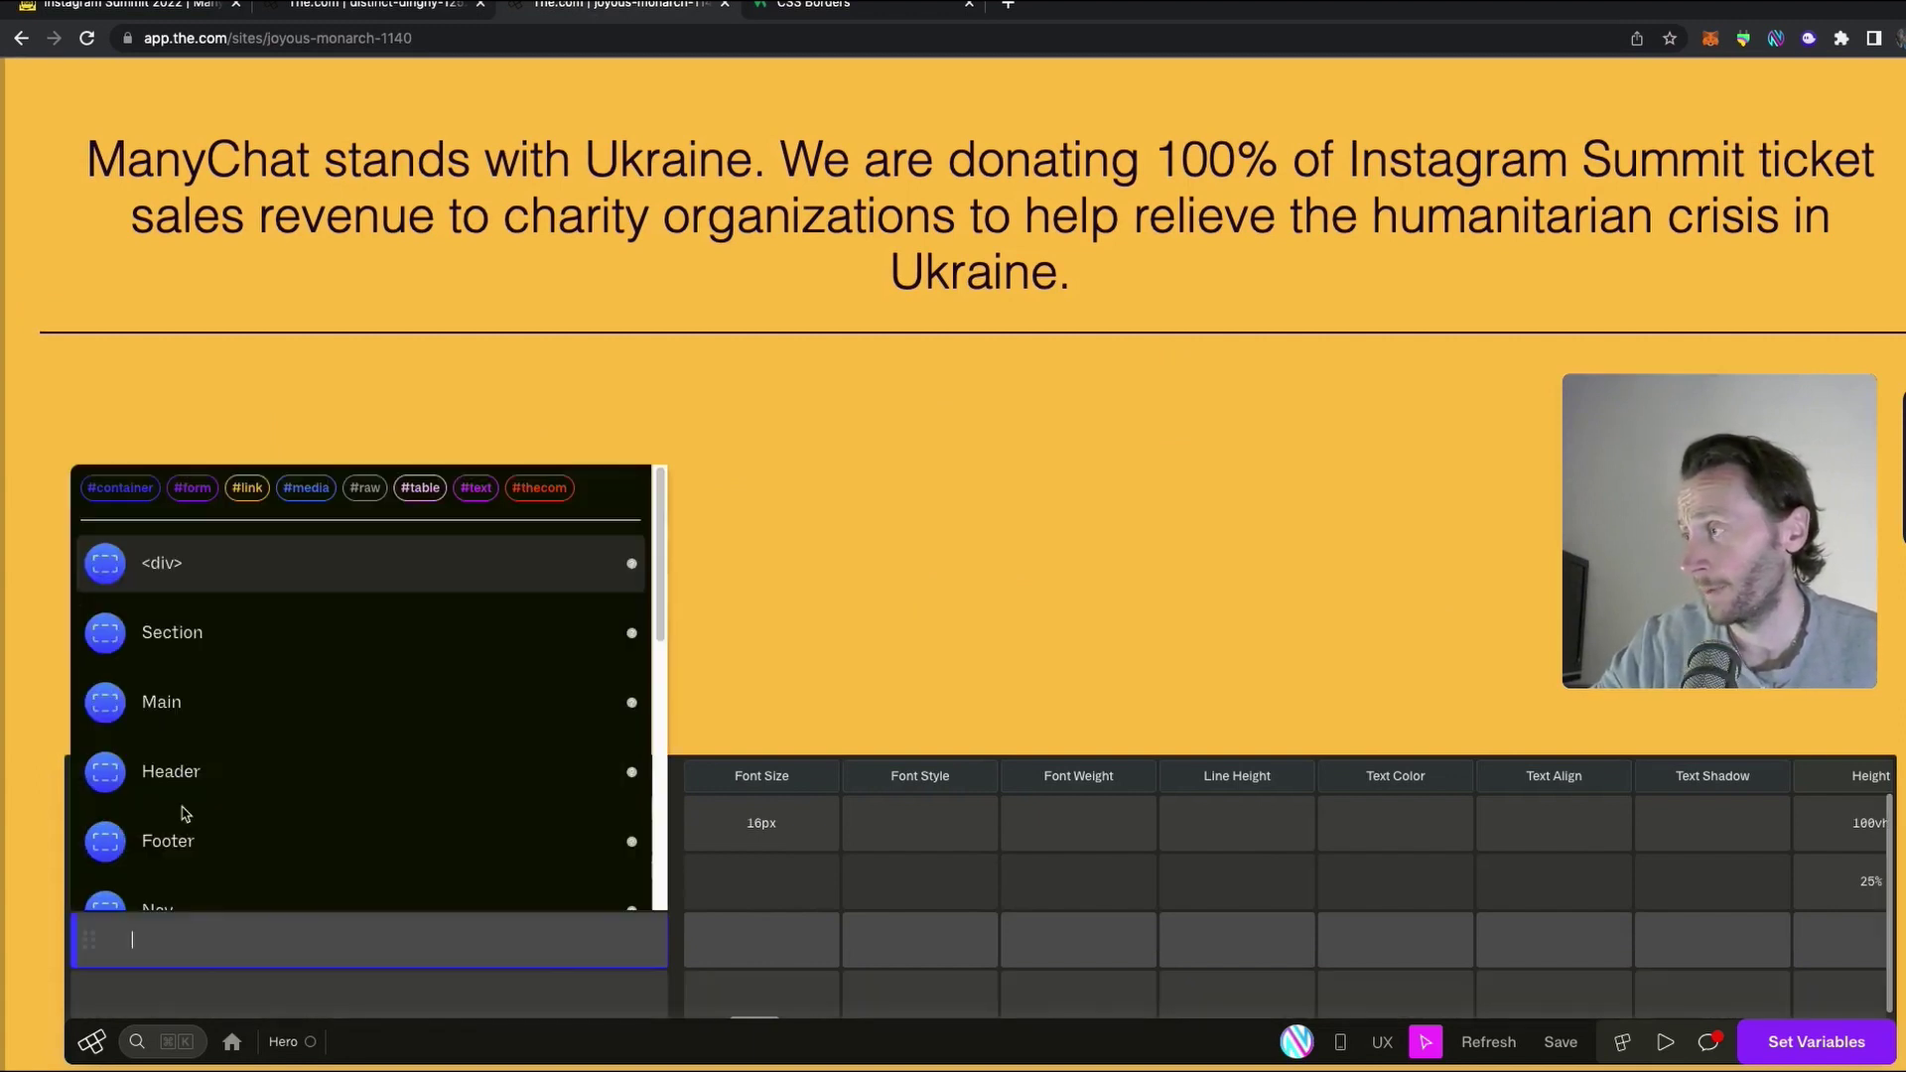
pyautogui.click(219, 573)
pyautogui.write('Ma')
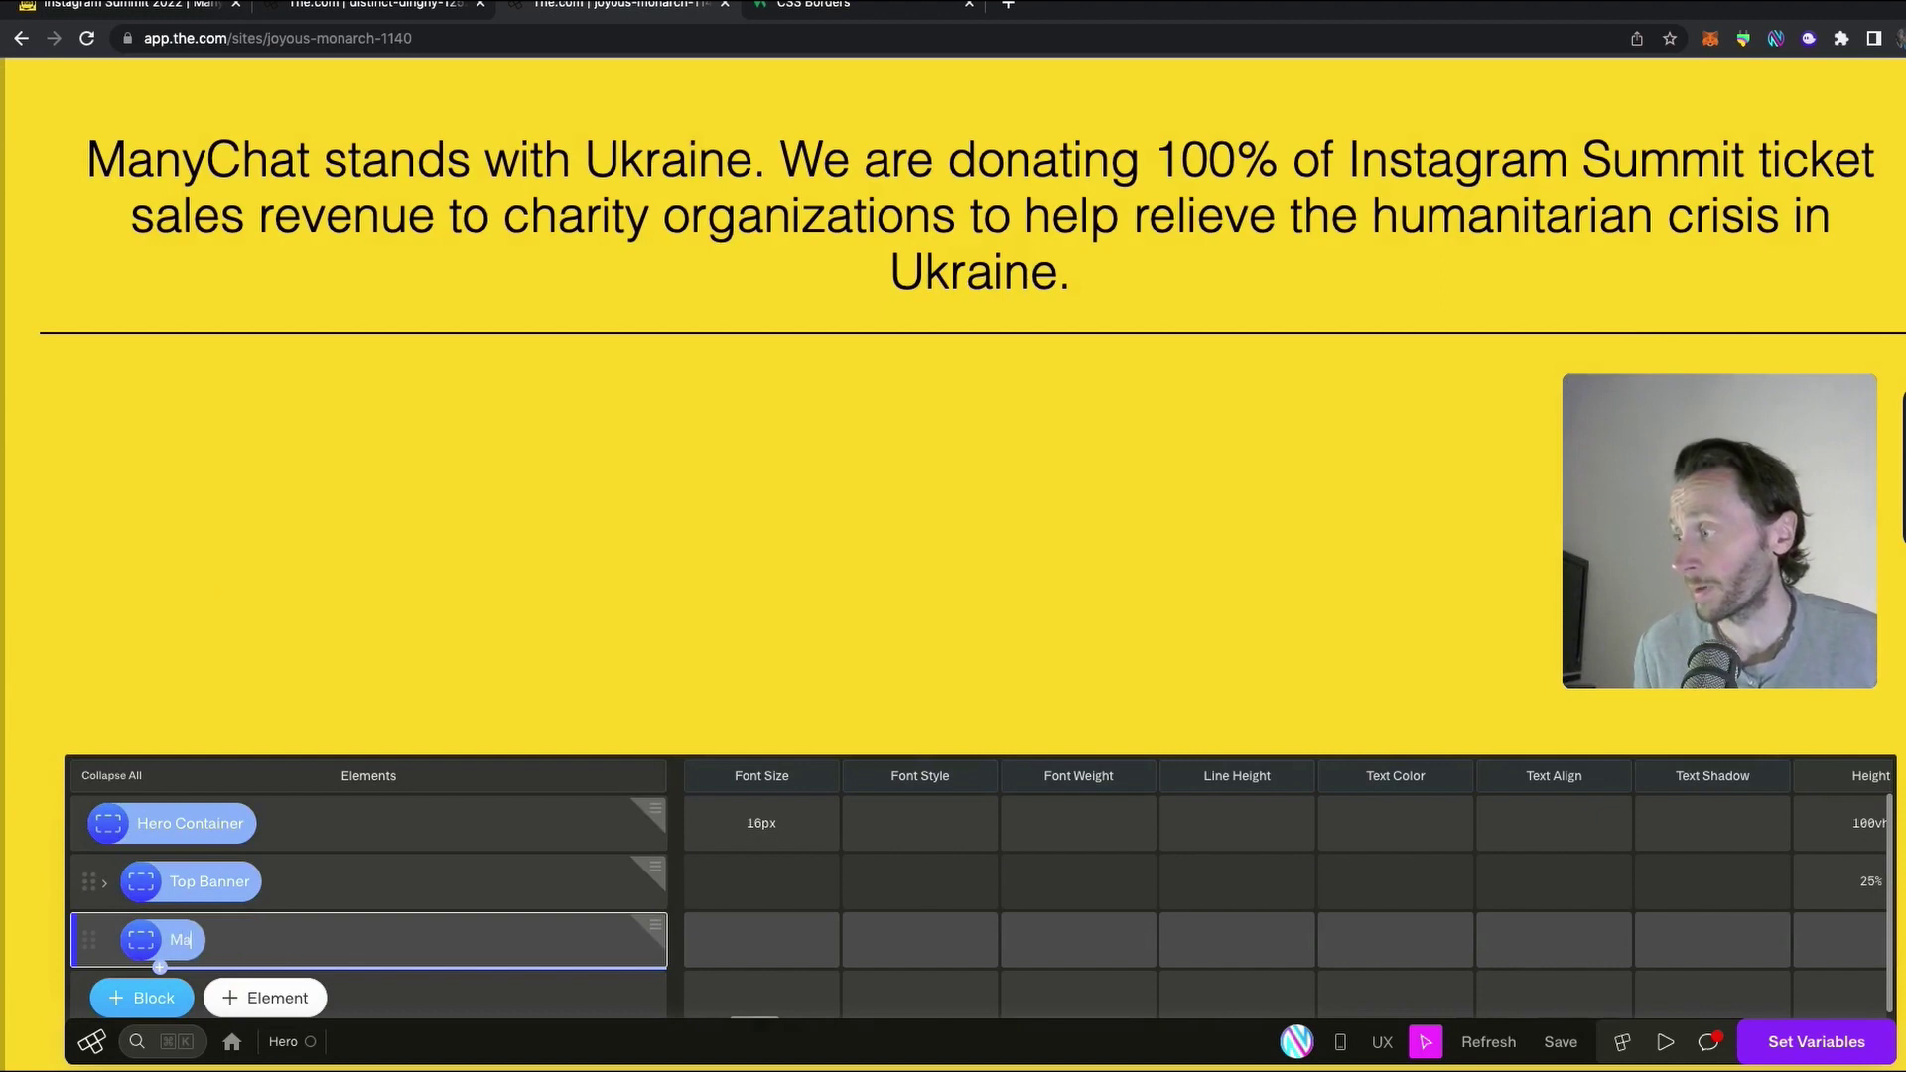
pyautogui.write('in Banner')
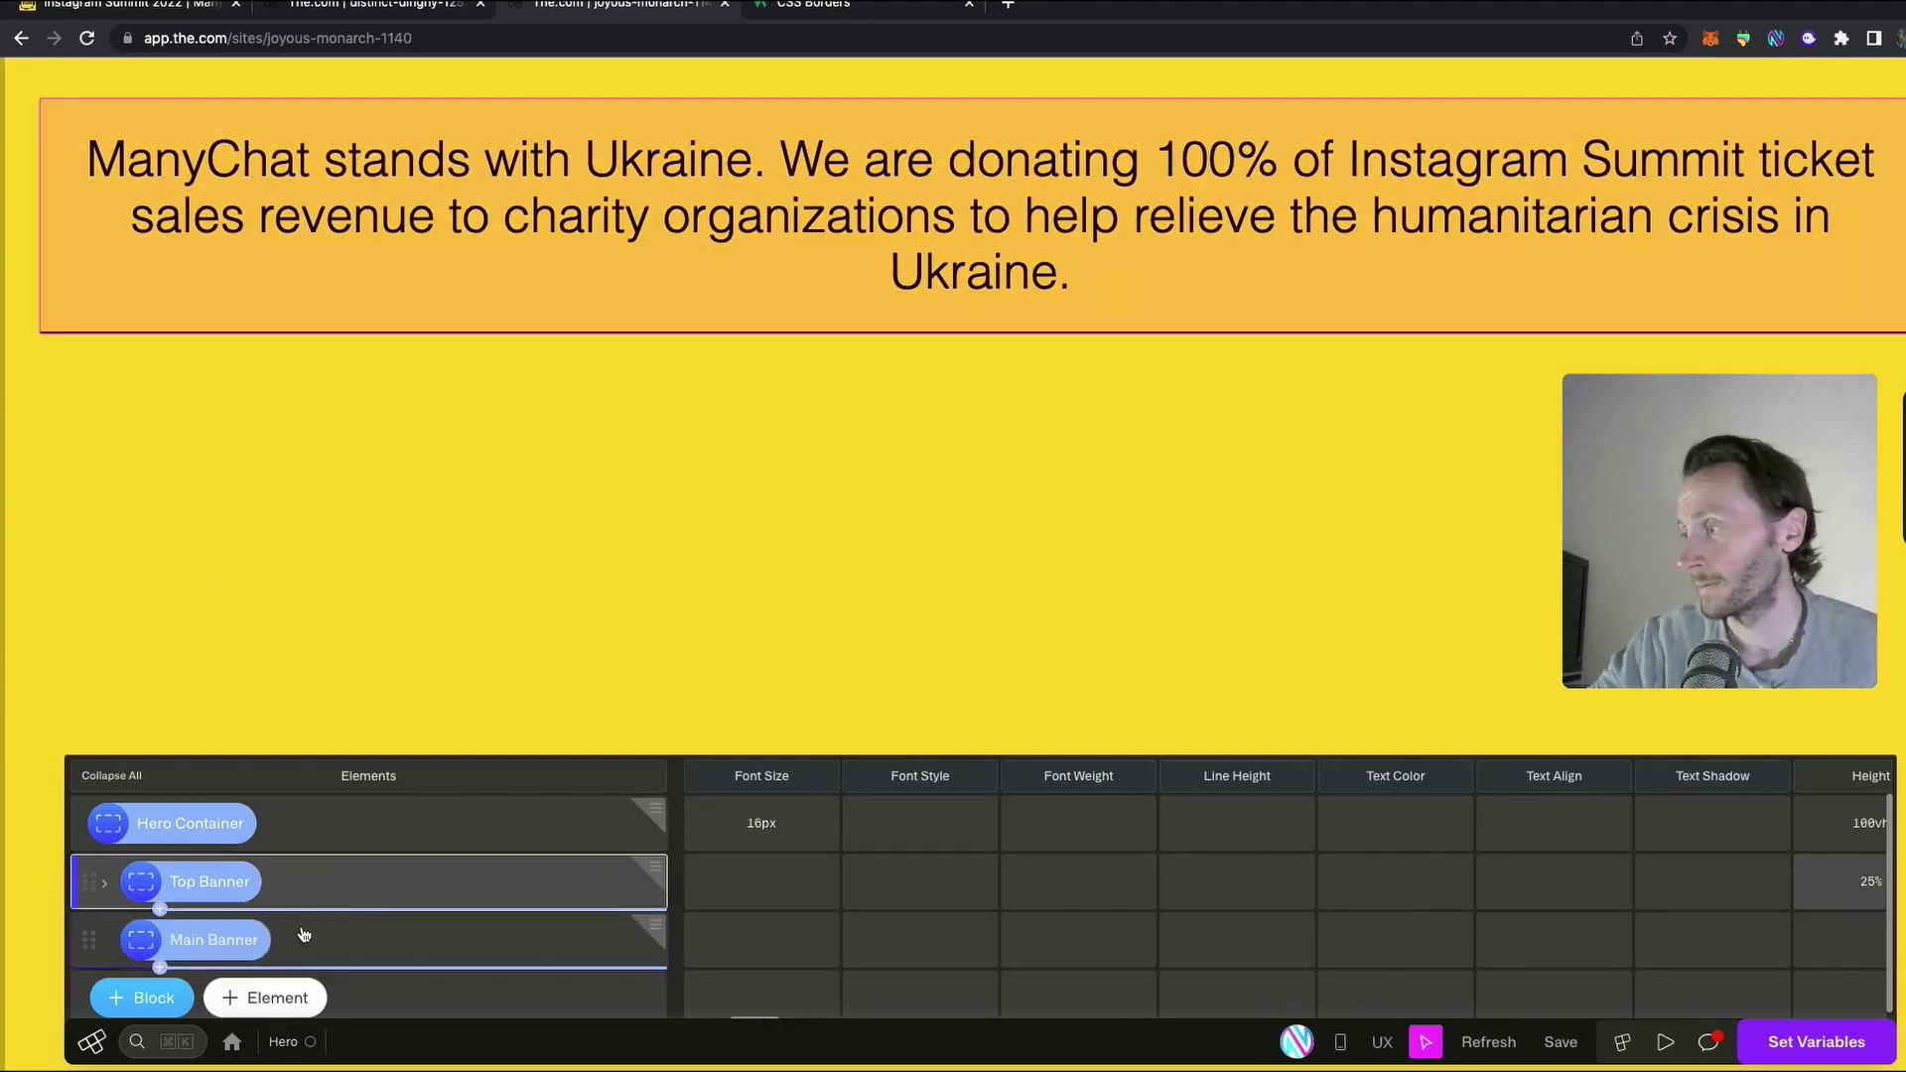
# Set the Main Banner's Display style to grid
pyautogui.hscroll(-10, 774, 939)
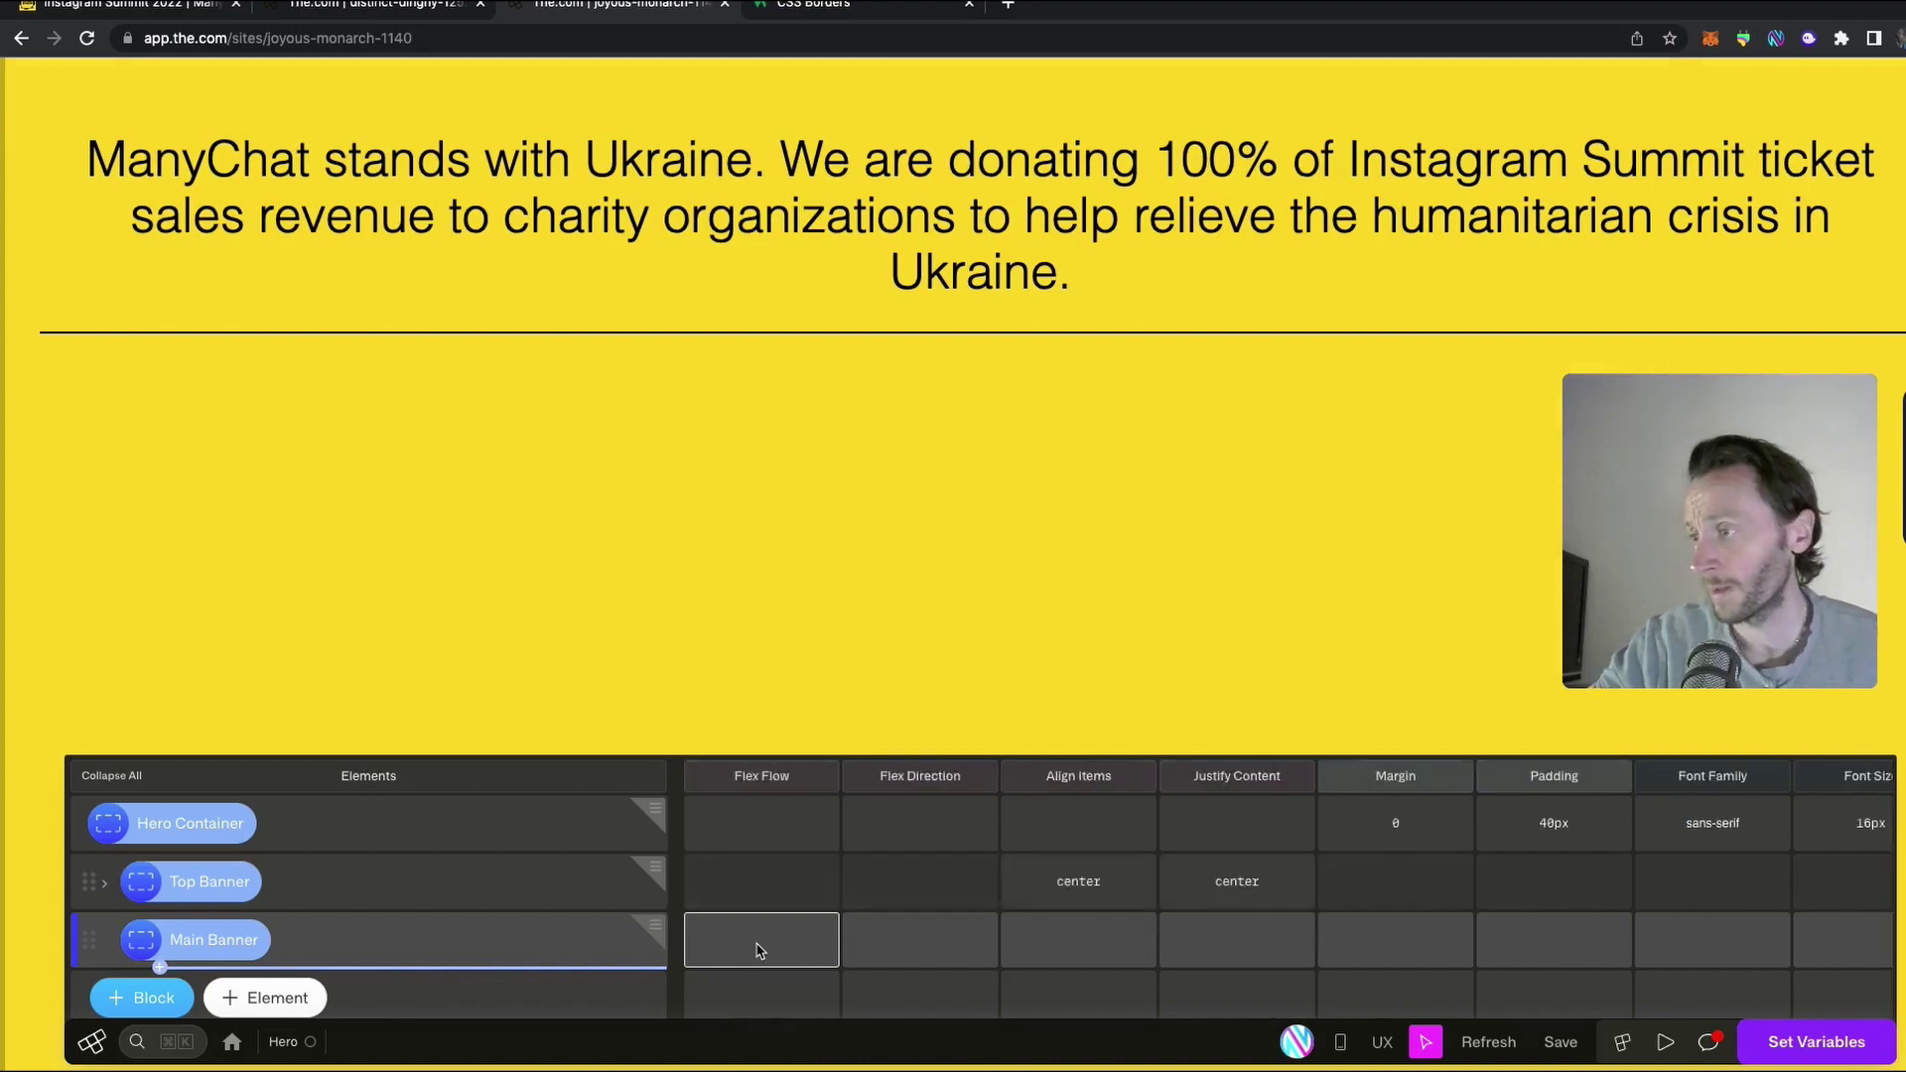
pyautogui.click(778, 940)
pyautogui.click(757, 728)
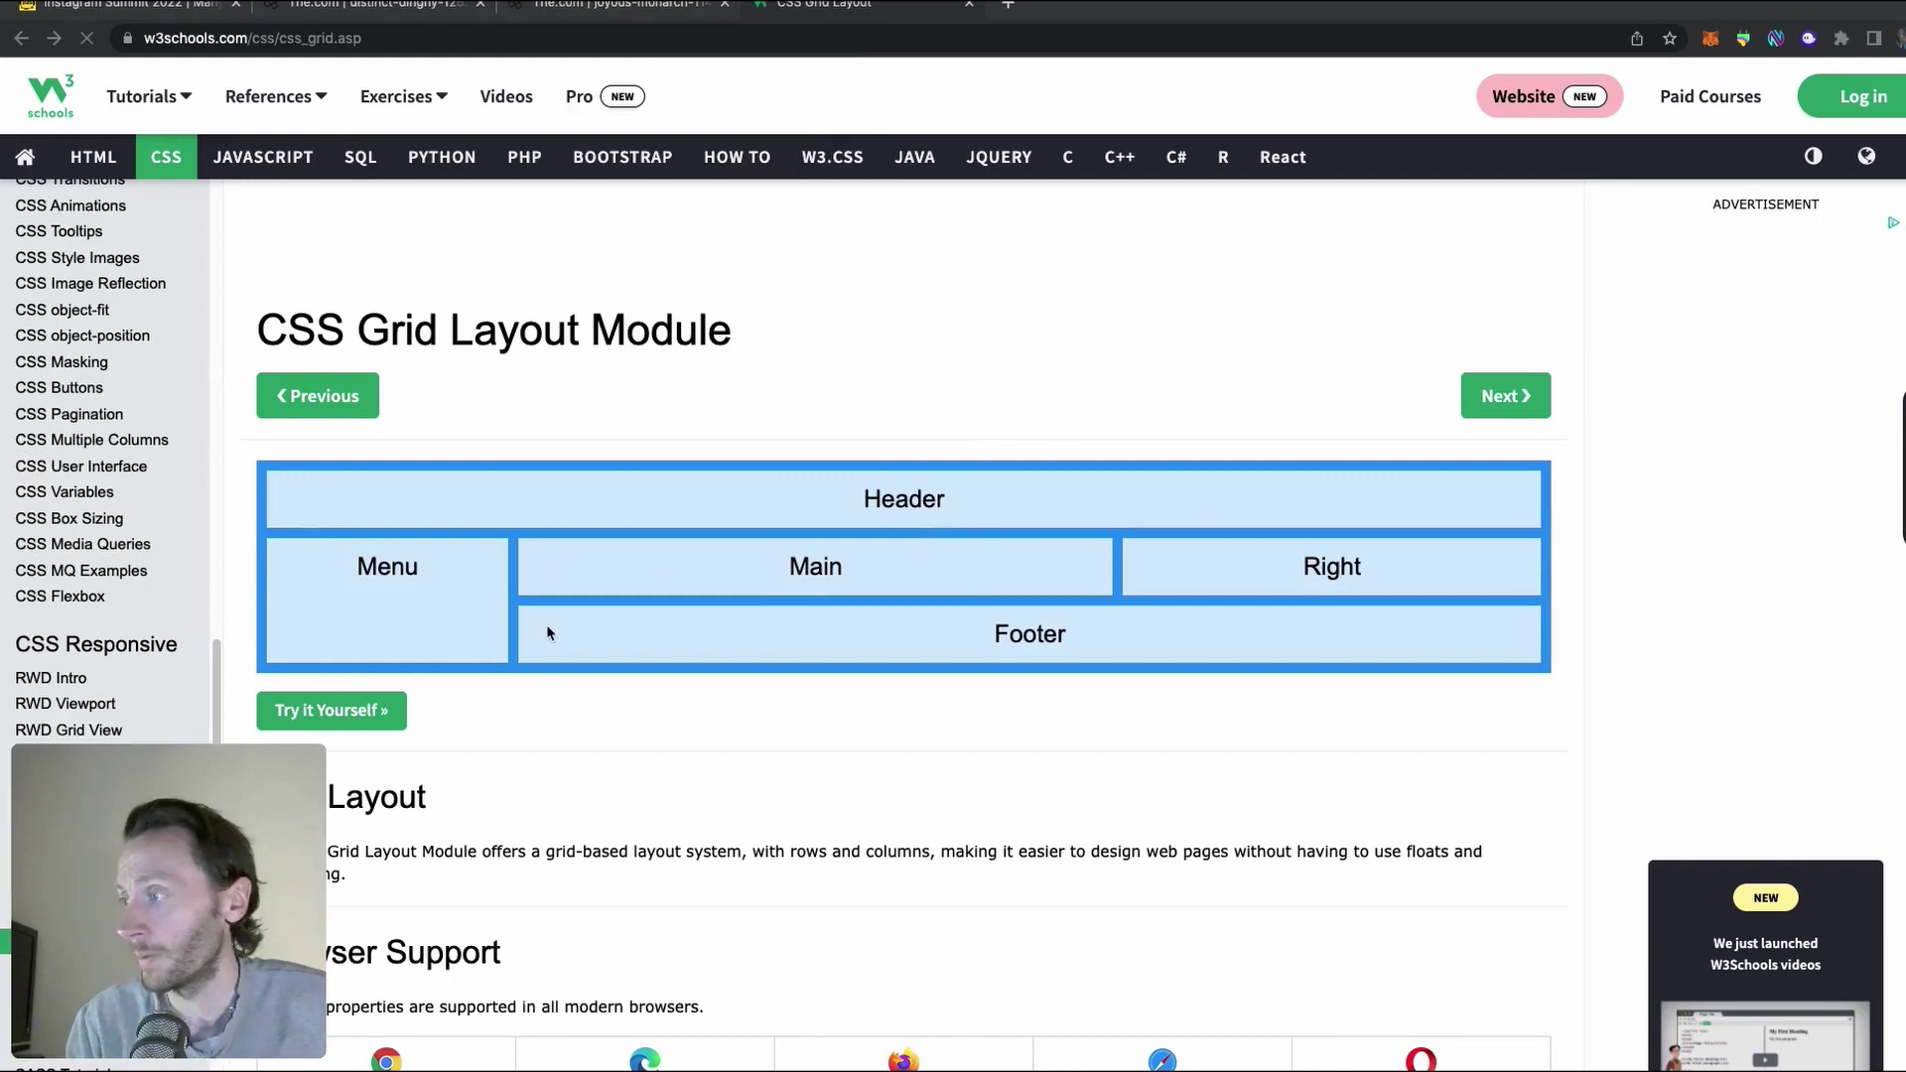
# Review the grid elements and display property examples on the W3Schools CSS Grid Layout page, and return to the Hero site
pyautogui.scroll(-2, 1033, 470)
pyautogui.scroll(-15, 1032, 471)
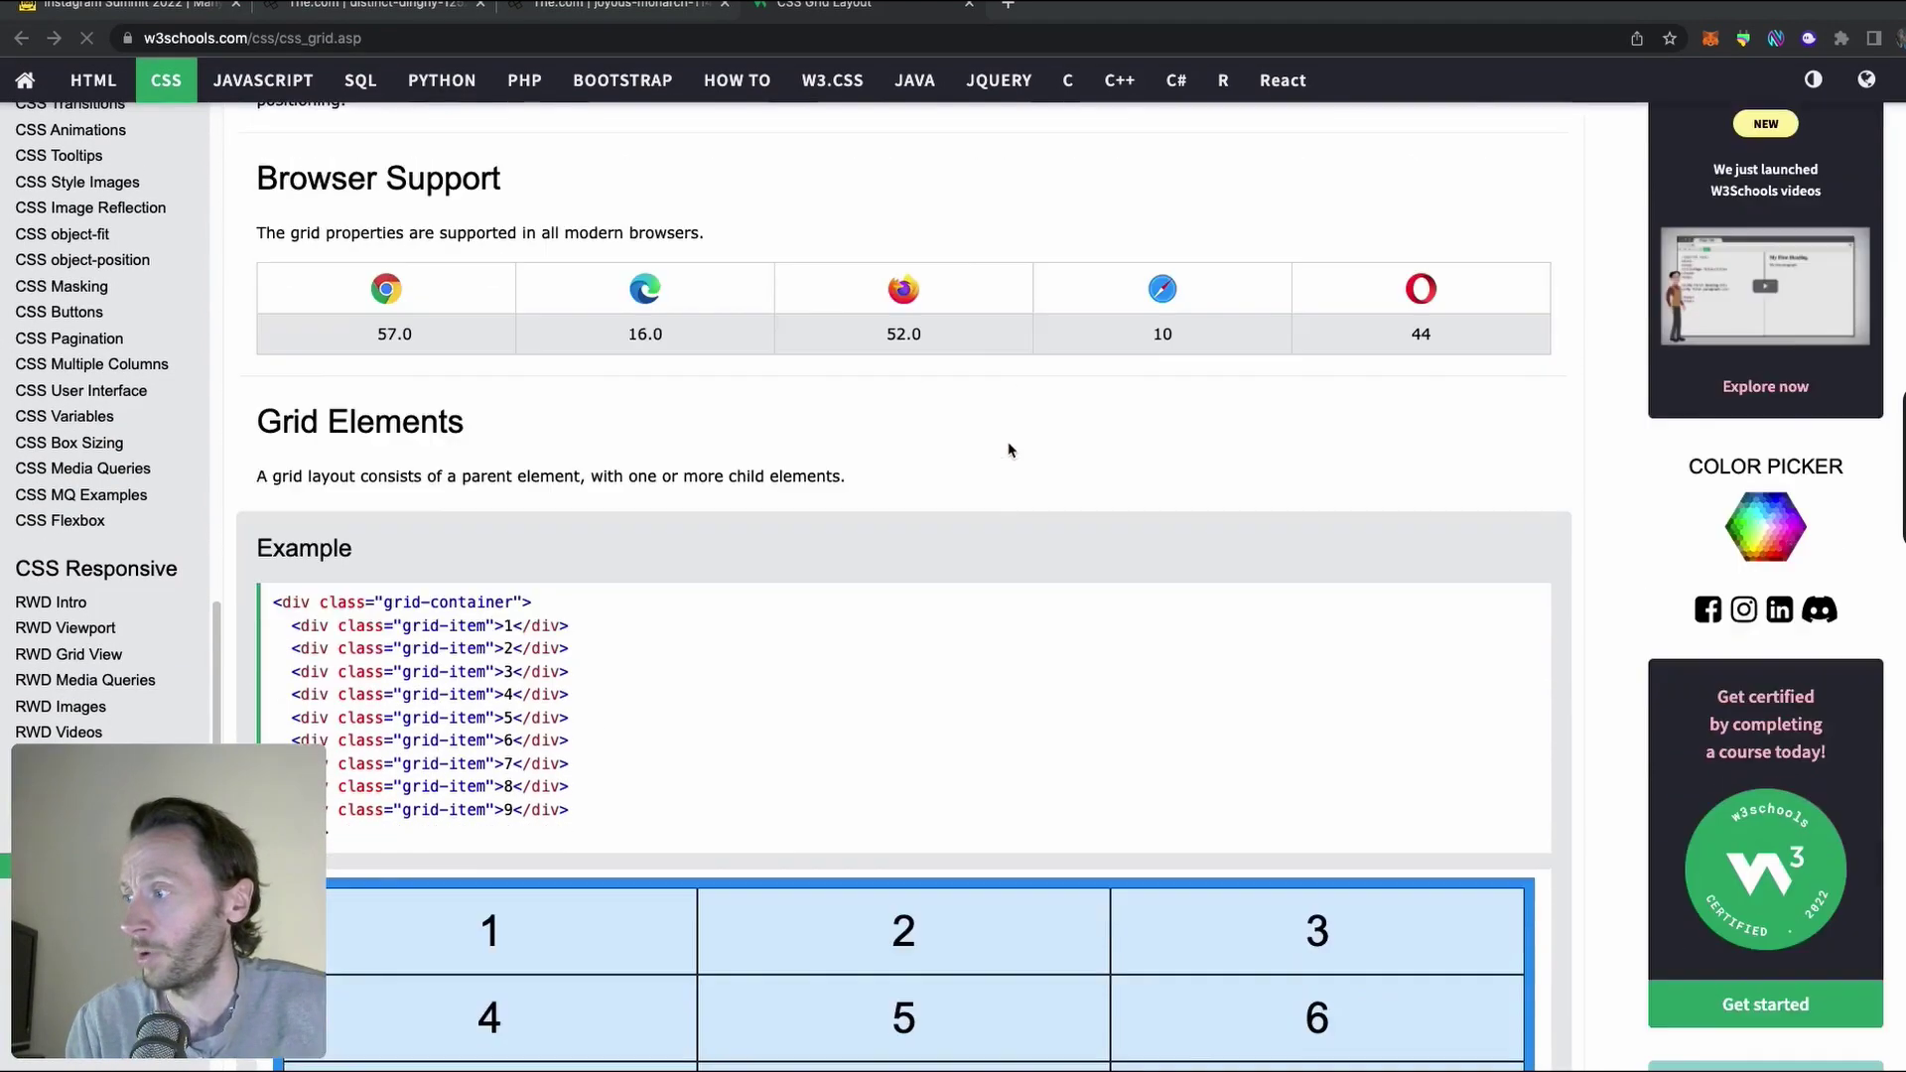
pyautogui.scroll(2, 375, 673)
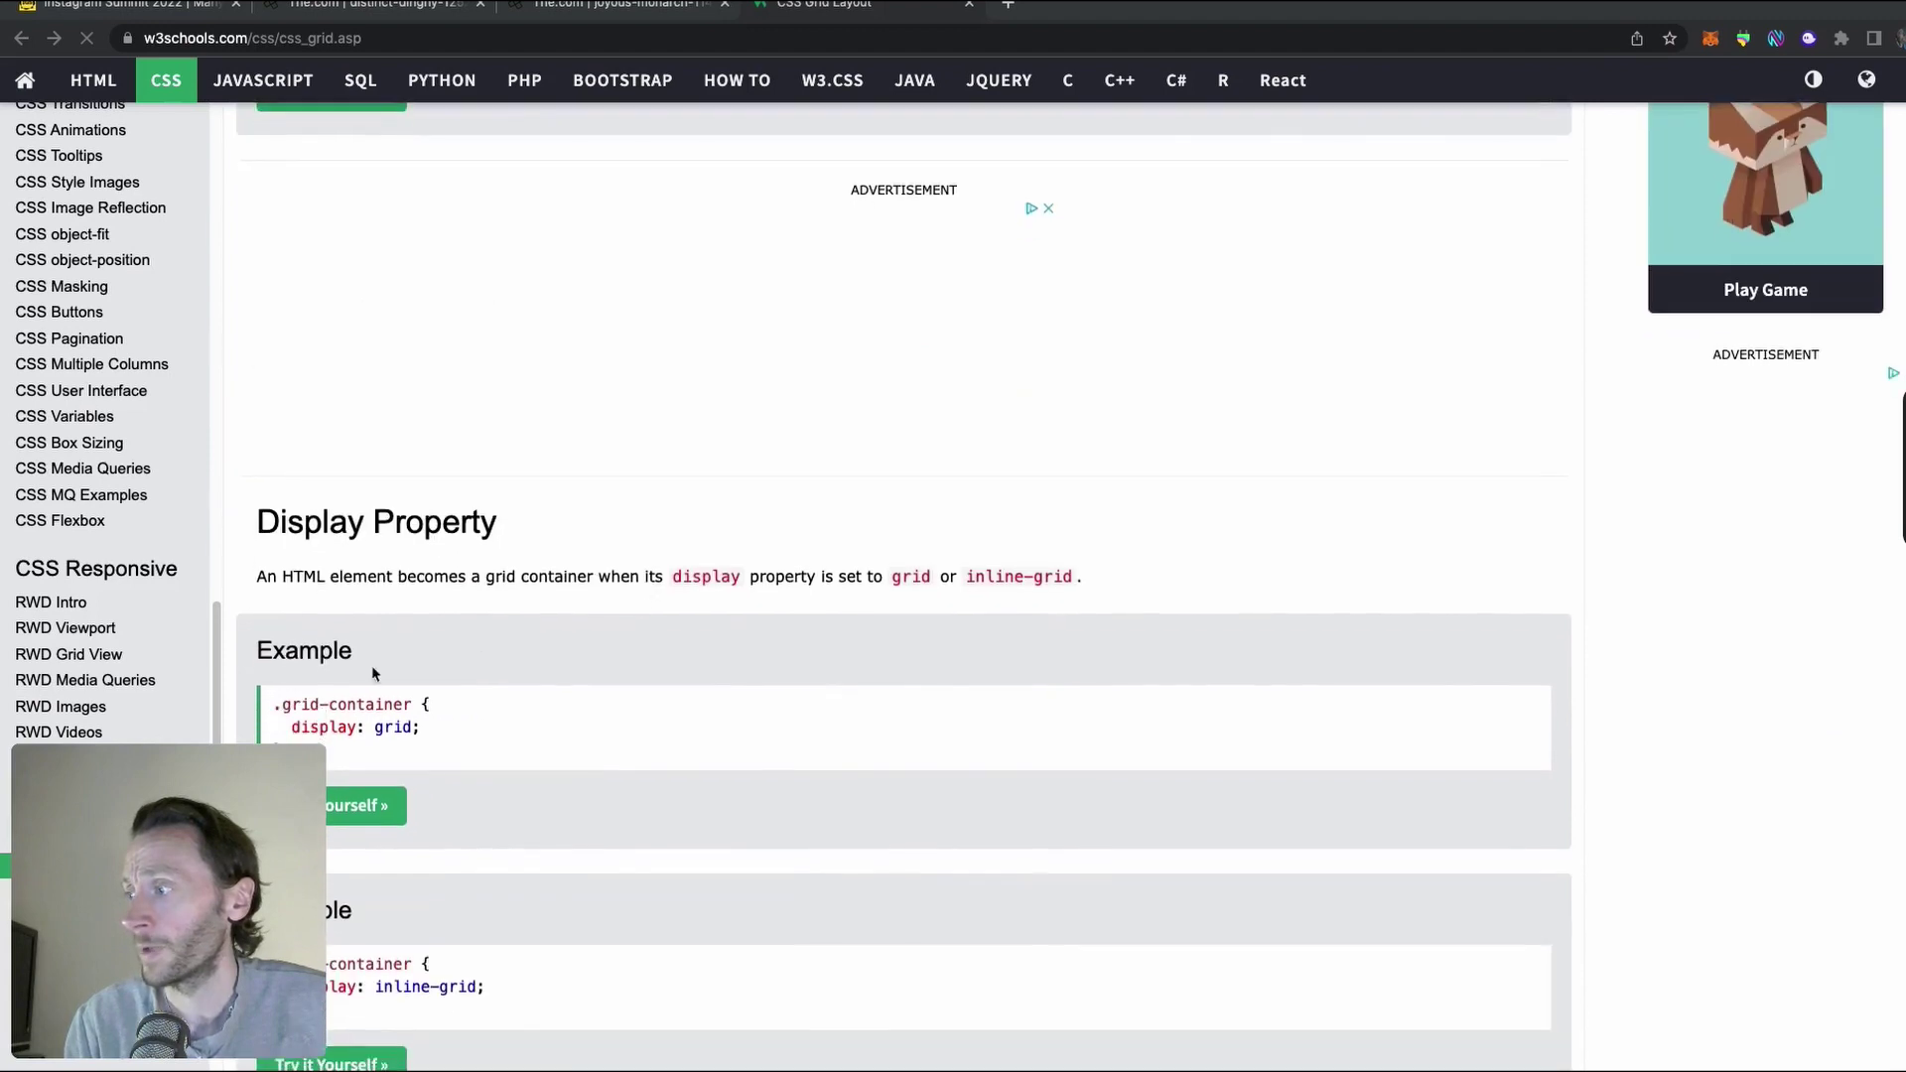
pyautogui.scroll(3, 682, 350)
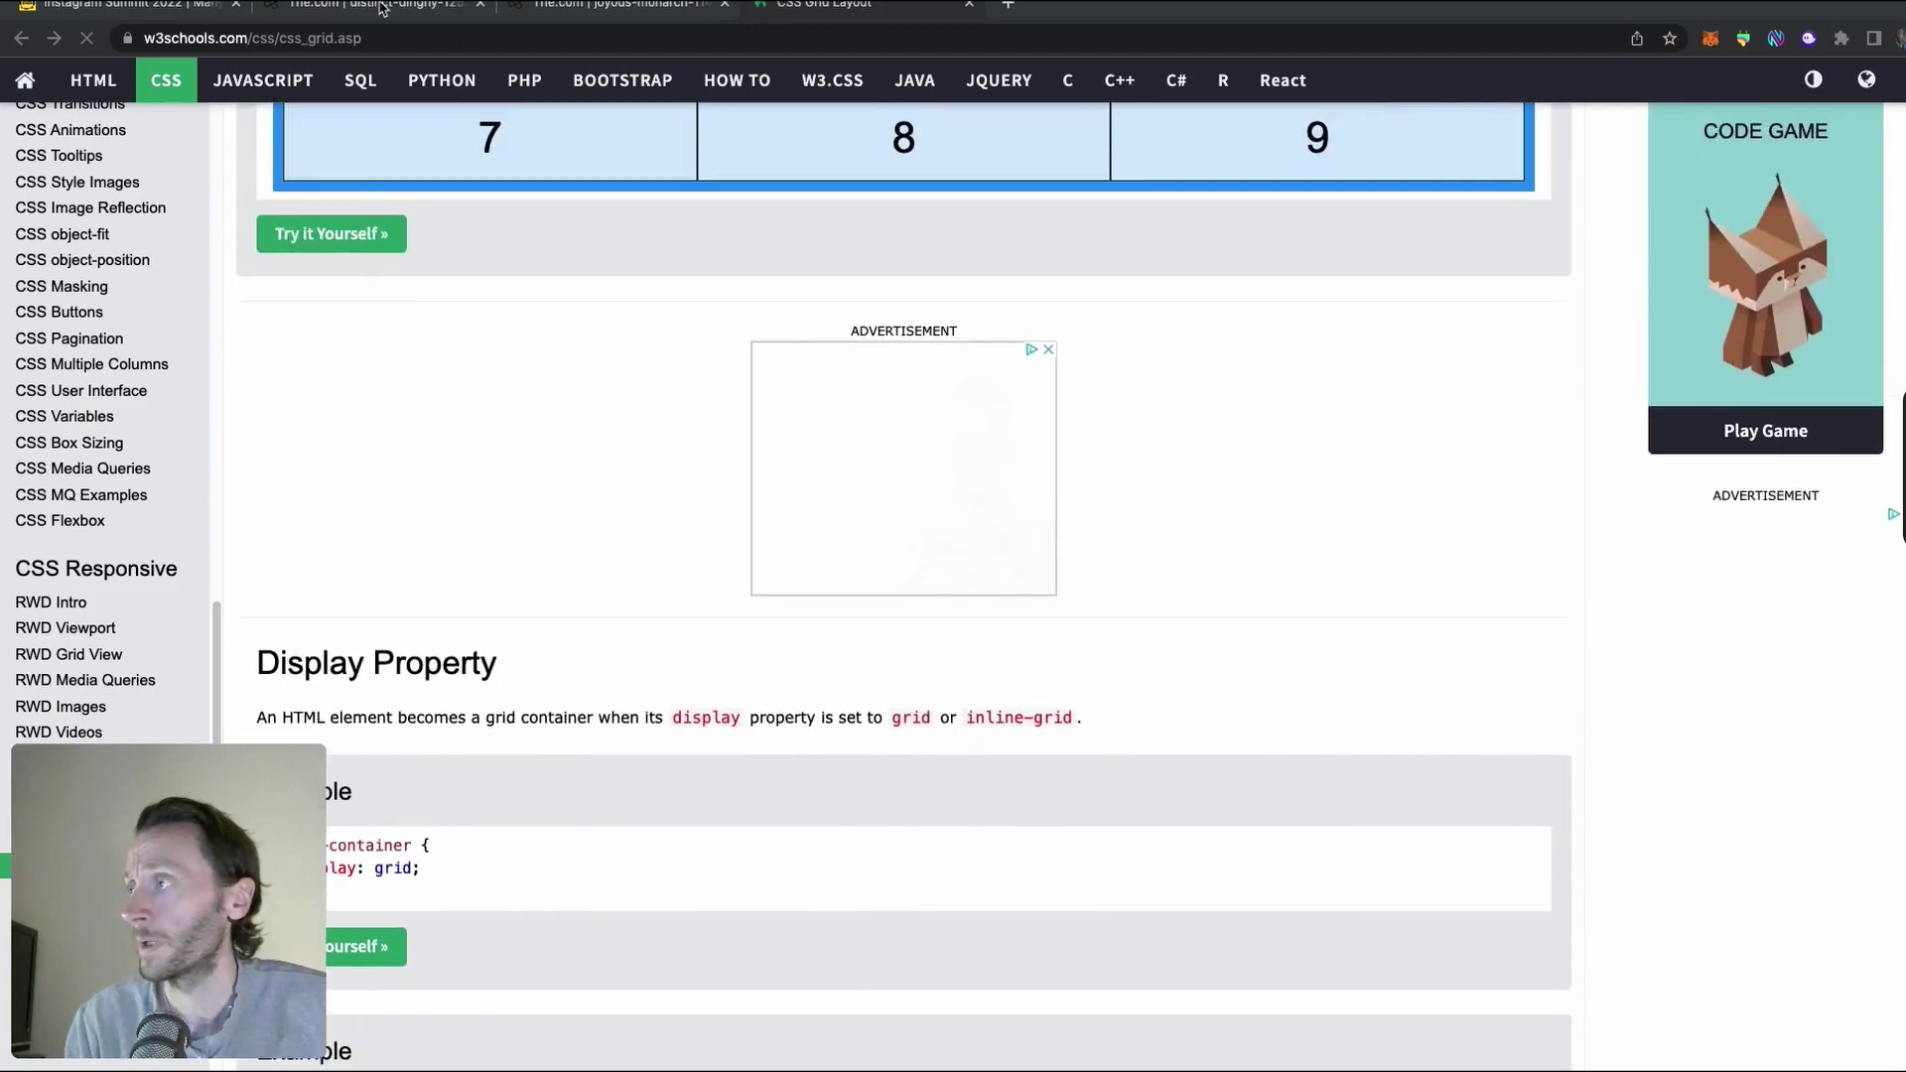
pyautogui.hotkey('ctrl', 'shift', 'Tab')
# Open the Main Banner's Height style for editing
pyautogui.click(1700, 951)
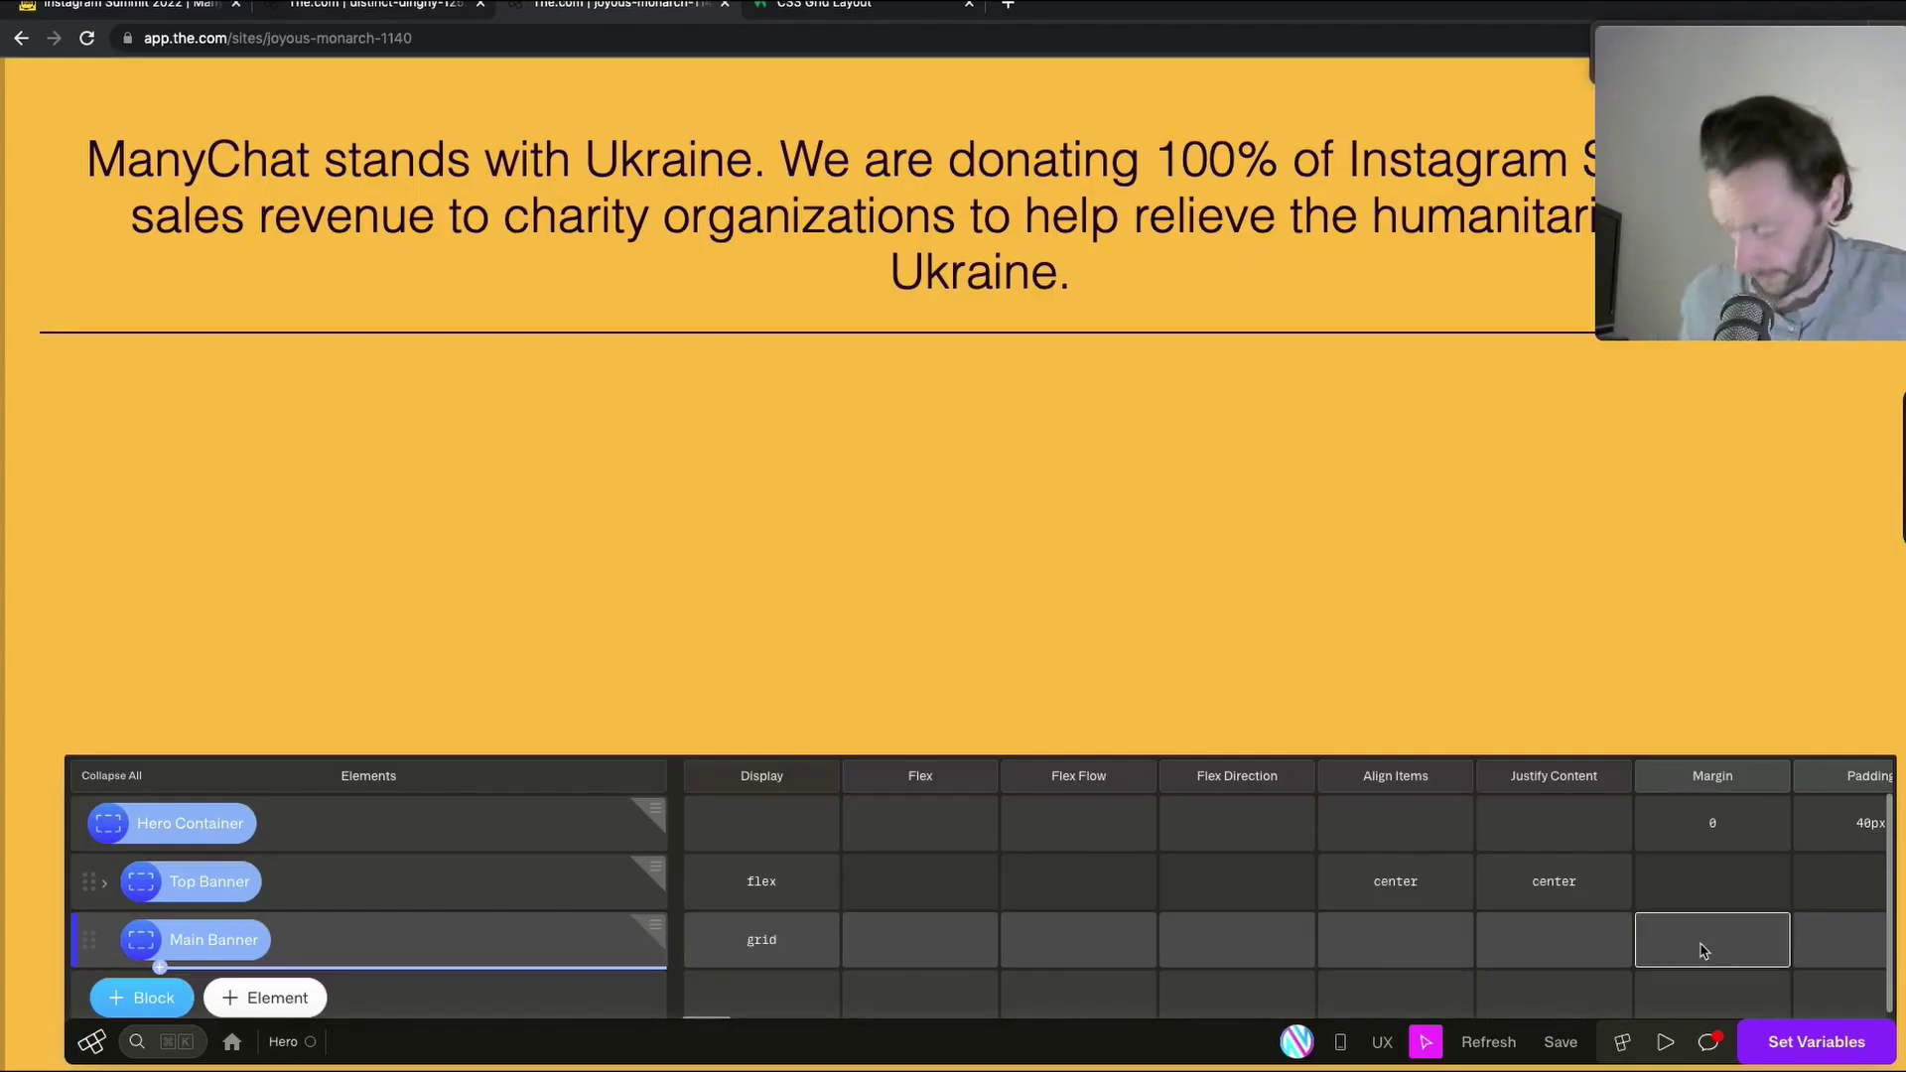
pyautogui.hscroll(10, 1704, 951)
pyautogui.click(1657, 935)
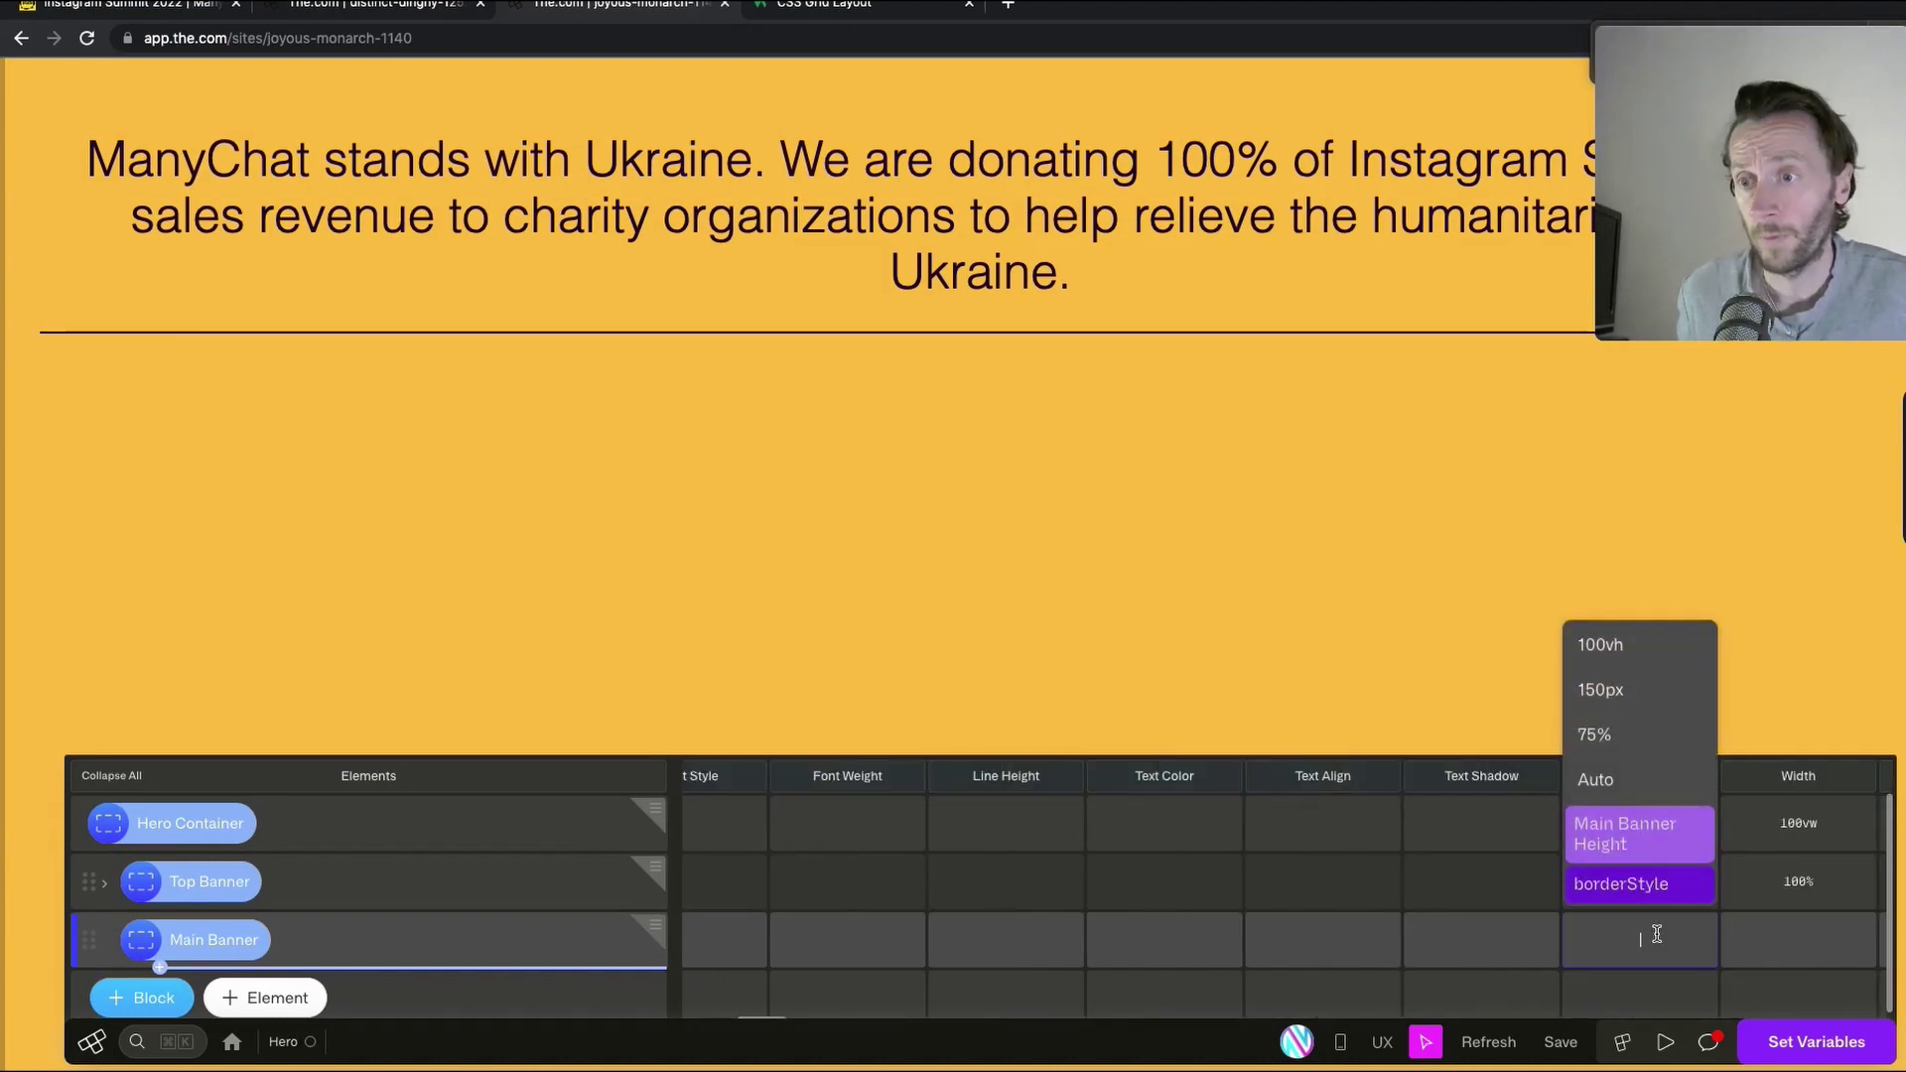